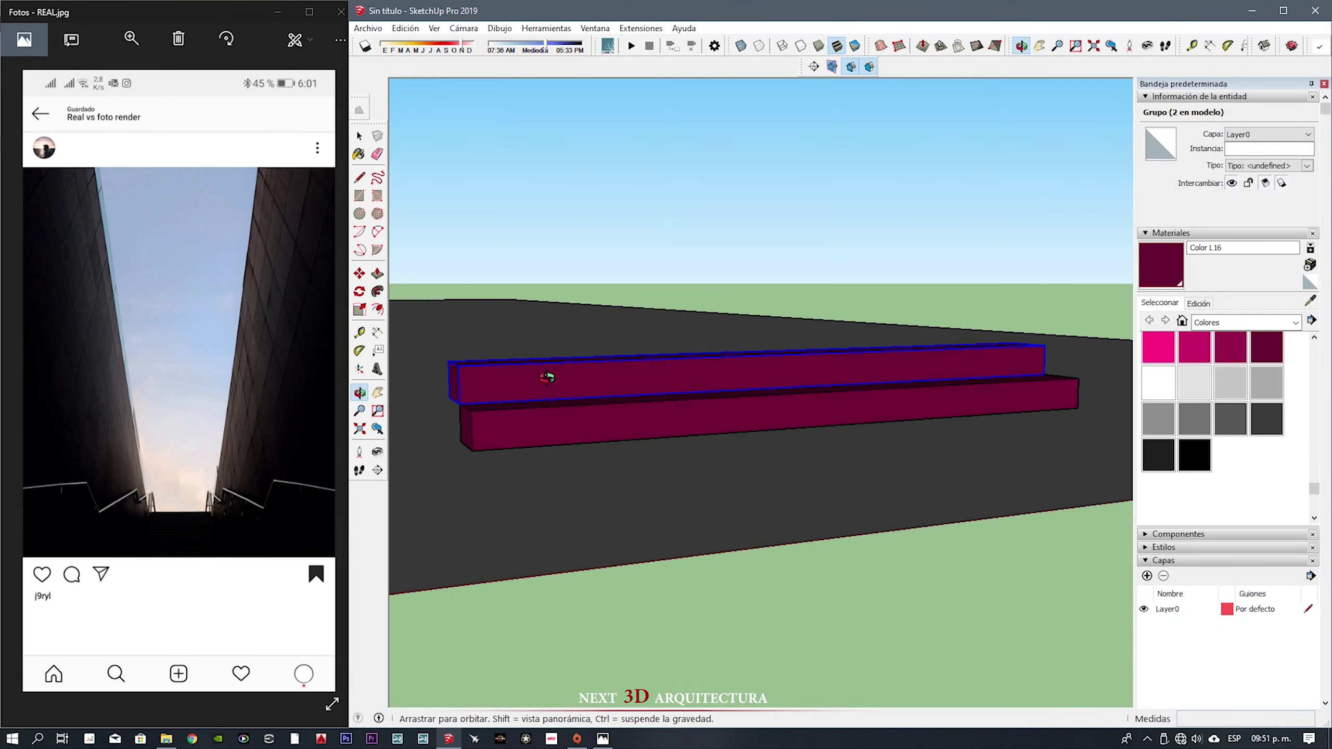
- Zoom into the REAL.jpg reference photo and pan to examine its stair railing
scroll(247, 605, "up", 2)
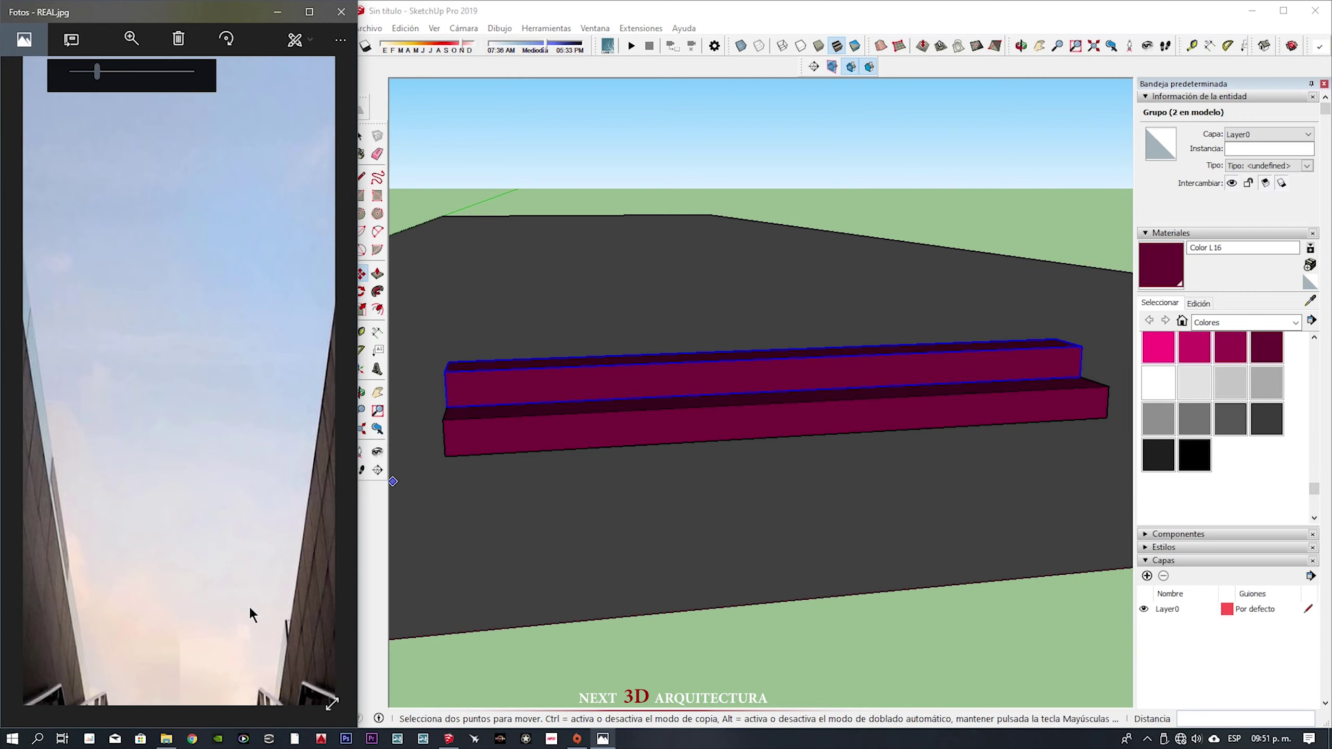
scroll(275, 473, "up", 2)
scroll(216, 509, "up", 2)
scroll(286, 535, "up", 1)
left_click_drag(285, 535, 108, 485)
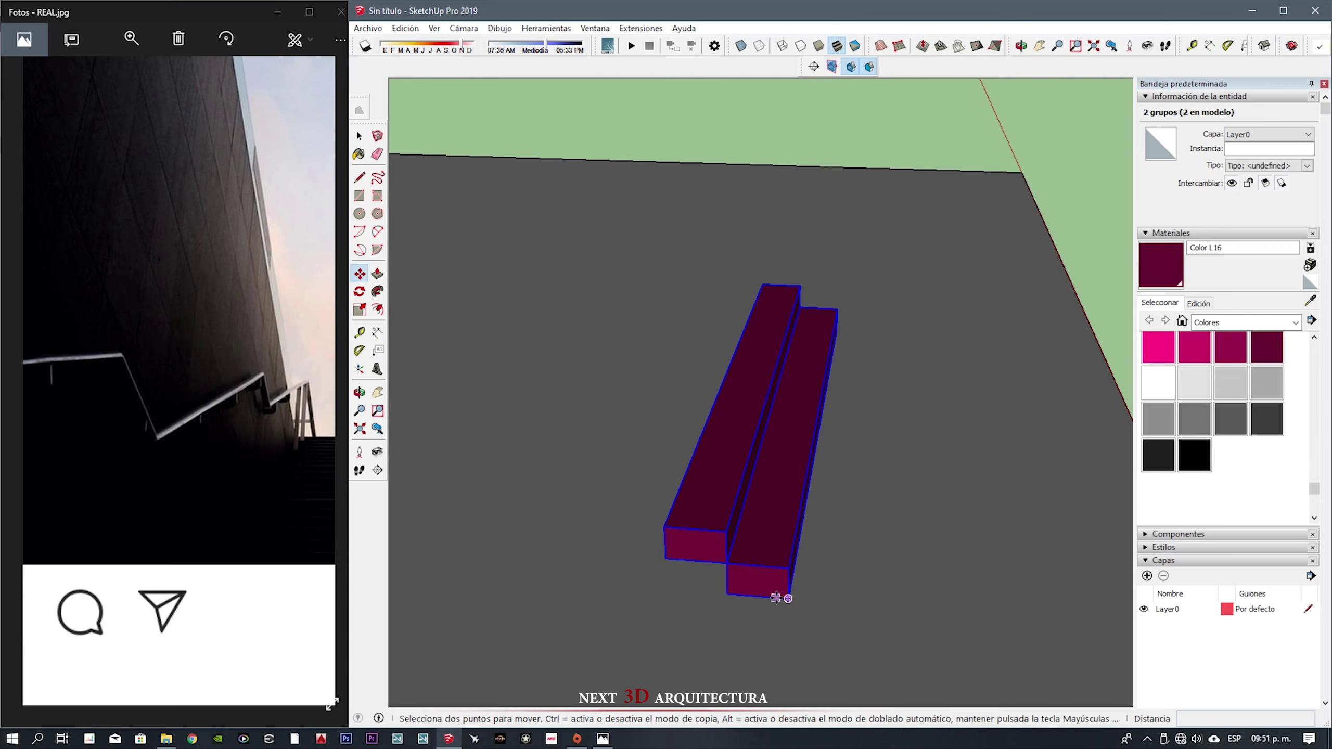
- Copy the steps upward and array them 3x to build a 16-step flight
left_click(776, 598)
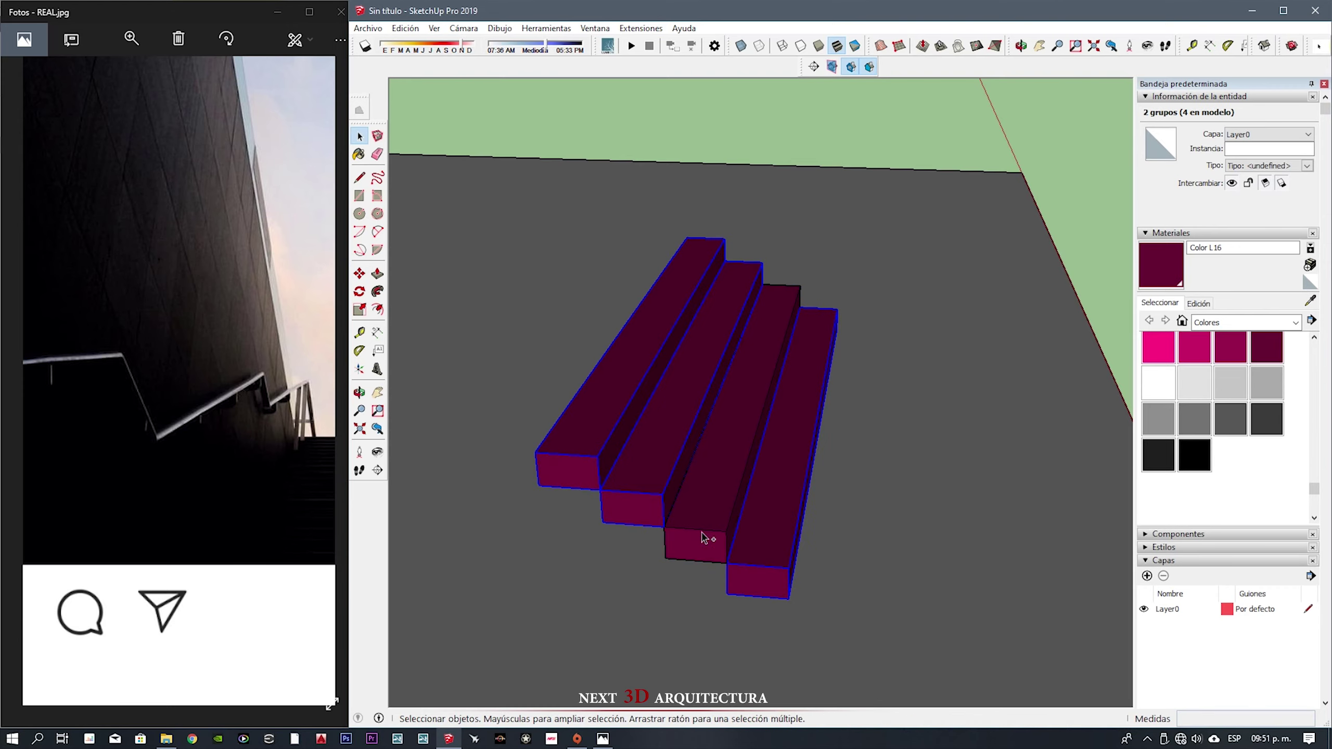
left_click(789, 598)
mouse_move(789, 598)
middle_mouse_down()
mouse_move(535, 452)
mouse_move(880, 401)
middle_mouse_up()
left_click(535, 452)
type("3x")
key("Return")
scroll(767, 476, "down", 5)
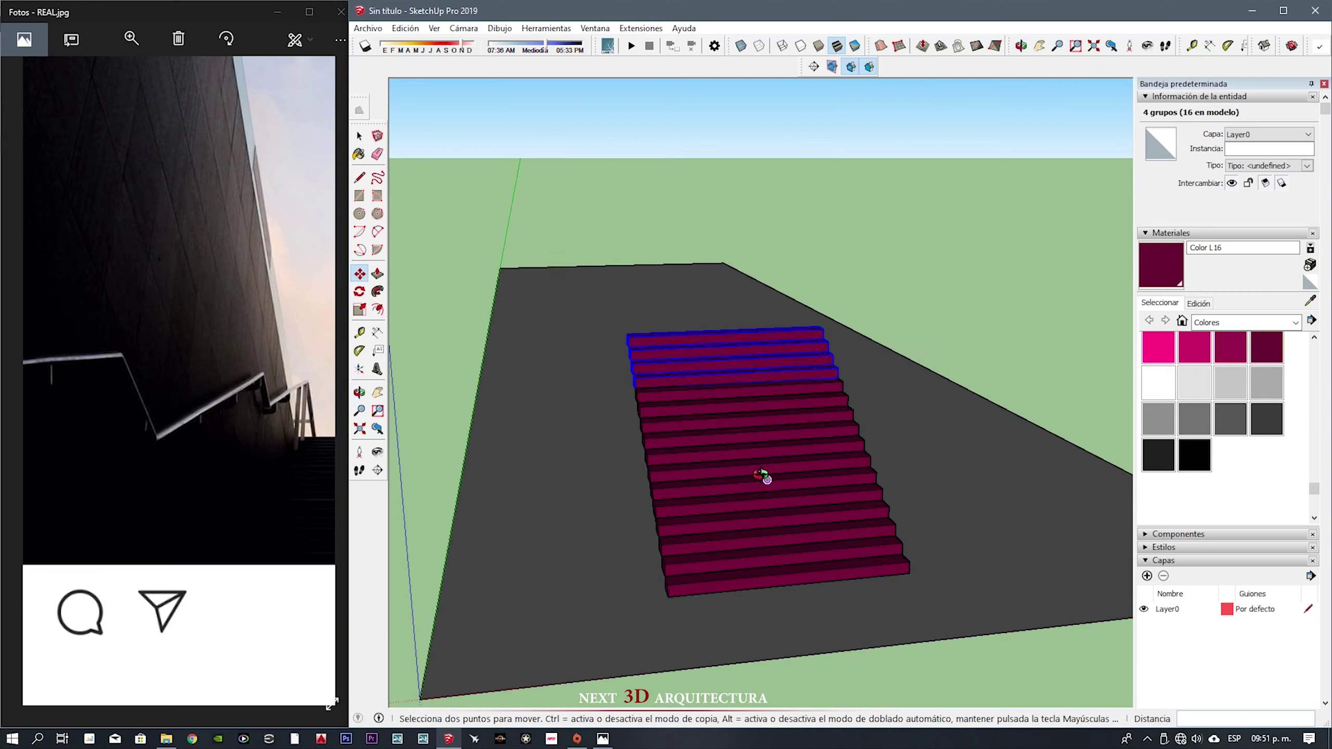
mouse_move(768, 476)
middle_mouse_down()
mouse_move(994, 491)
mouse_move(846, 474)
middle_mouse_up()
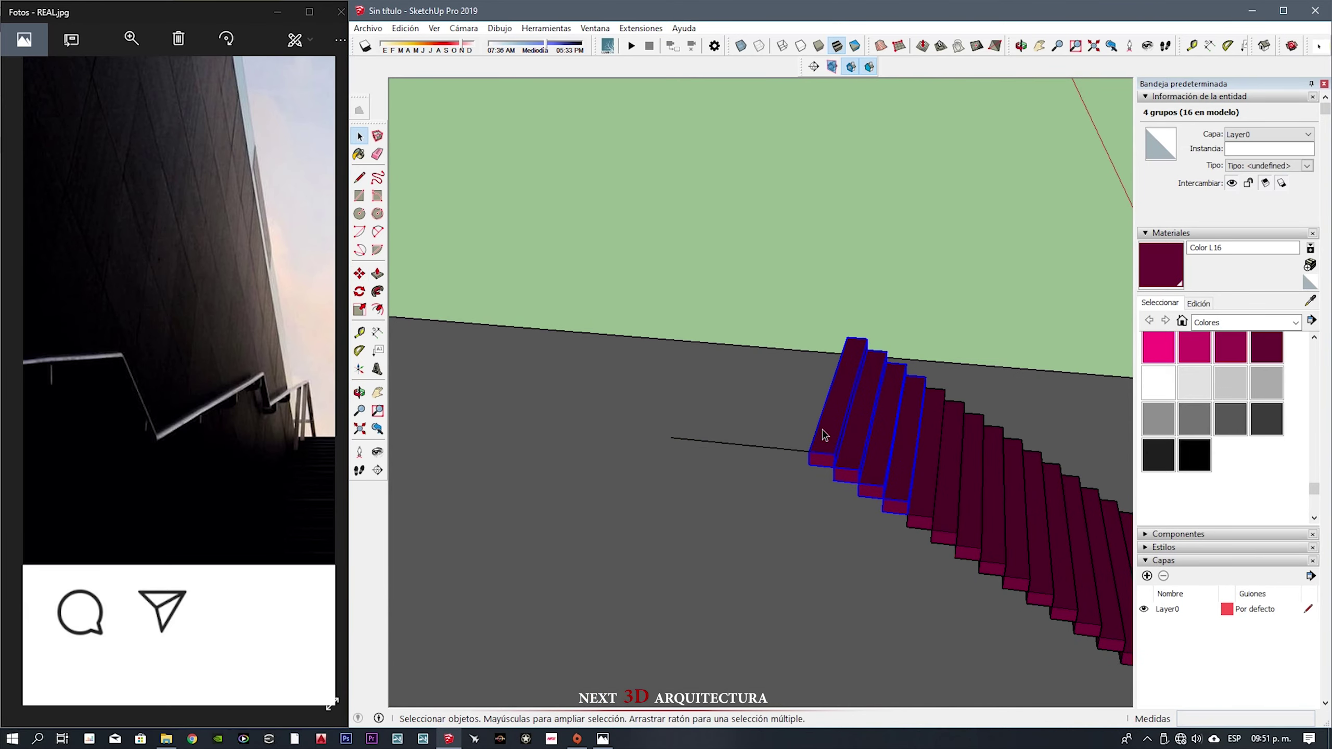
middle_click_drag(835, 456, 827, 485)
scroll(827, 486, "down", 3)
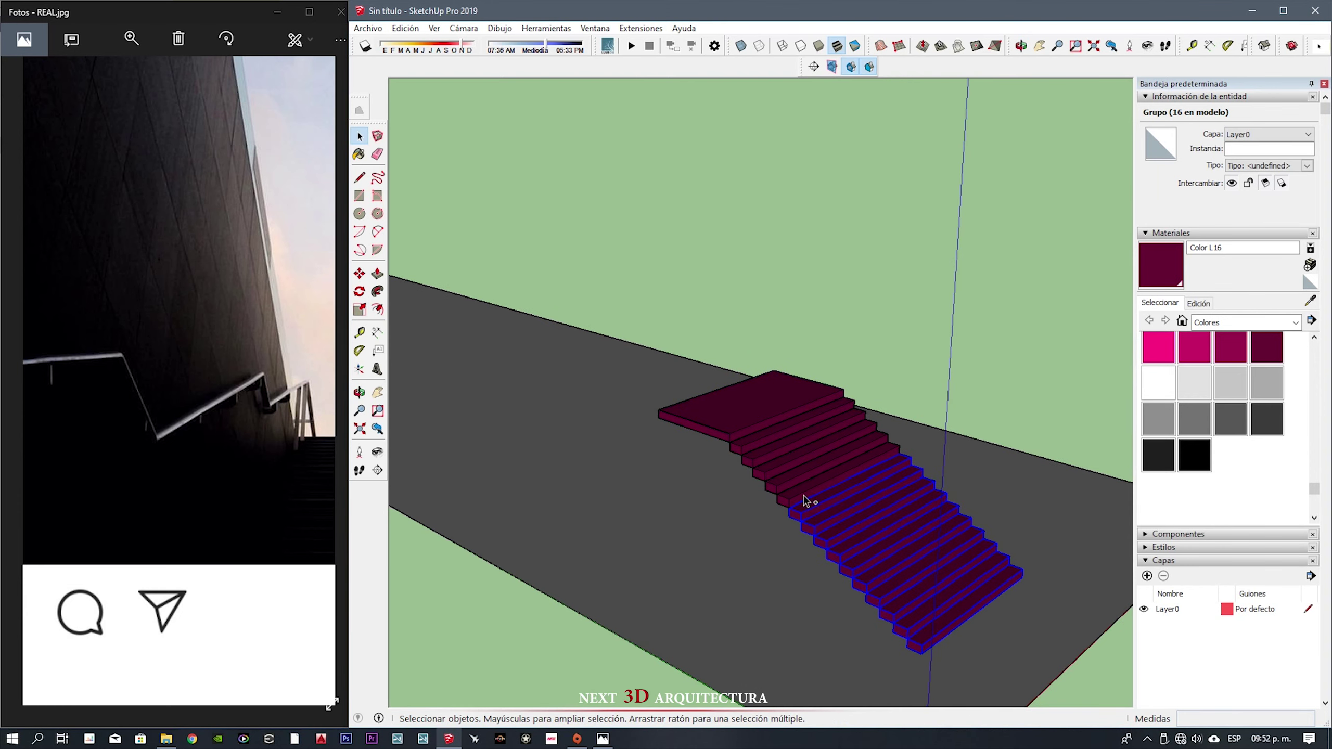
- Copy whole flights beyond each landing to extend the staircase, then inspect it
left_click(666, 412)
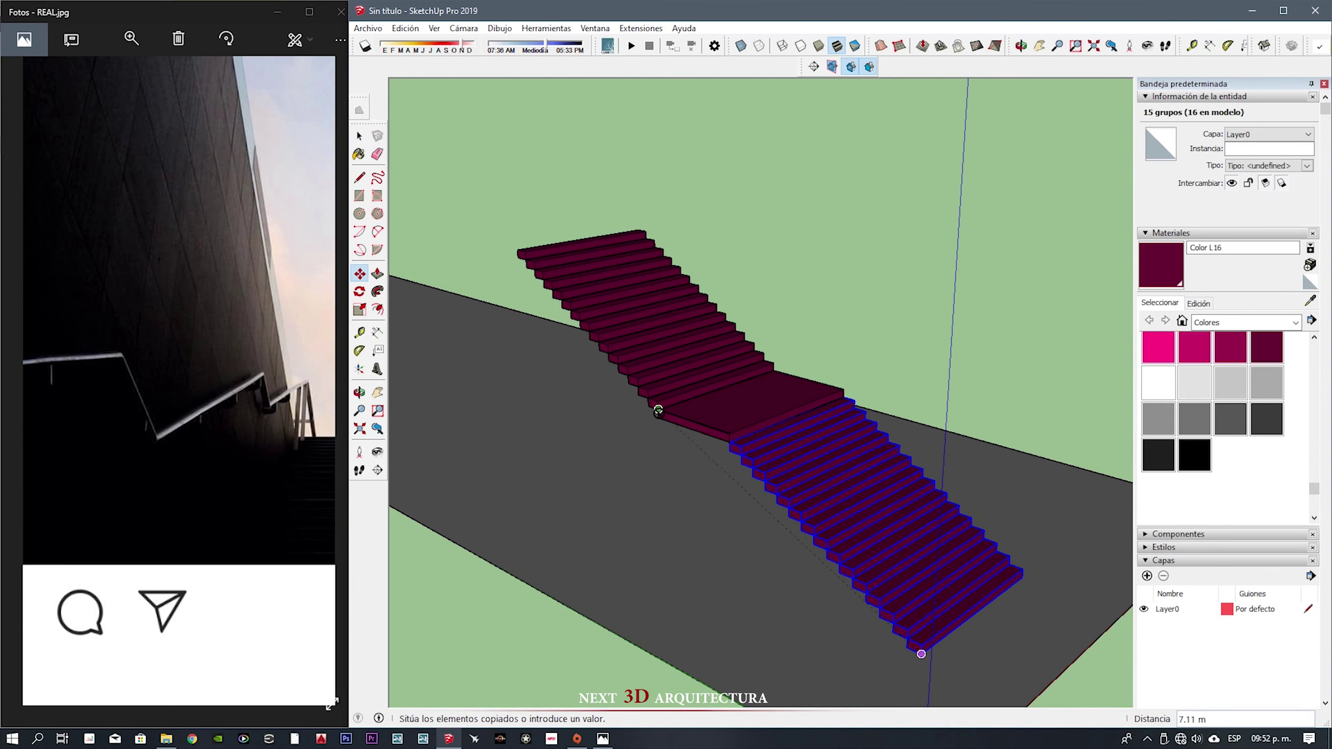
middle_click_drag(681, 420, 897, 581)
key("space")
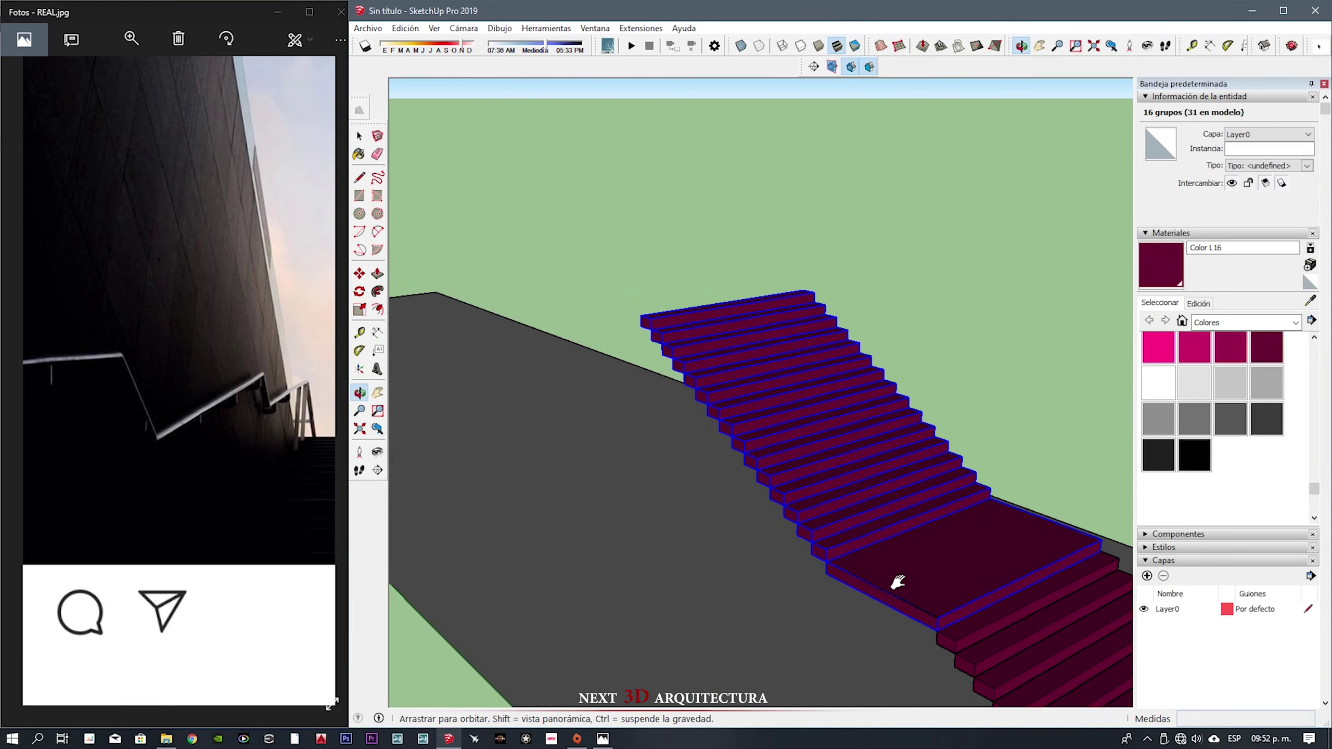
left_click(936, 631)
middle_click_drag(936, 631, 782, 450)
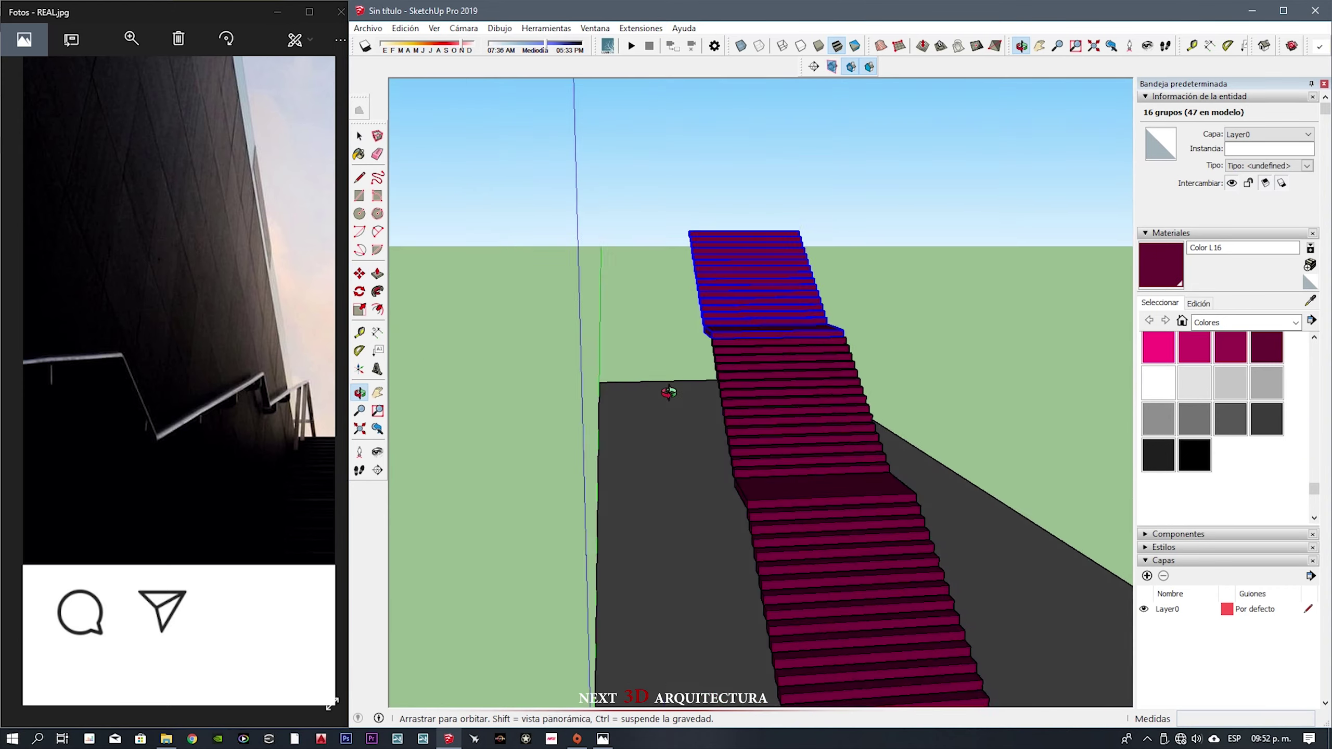
scroll(113, 333, "down", 1)
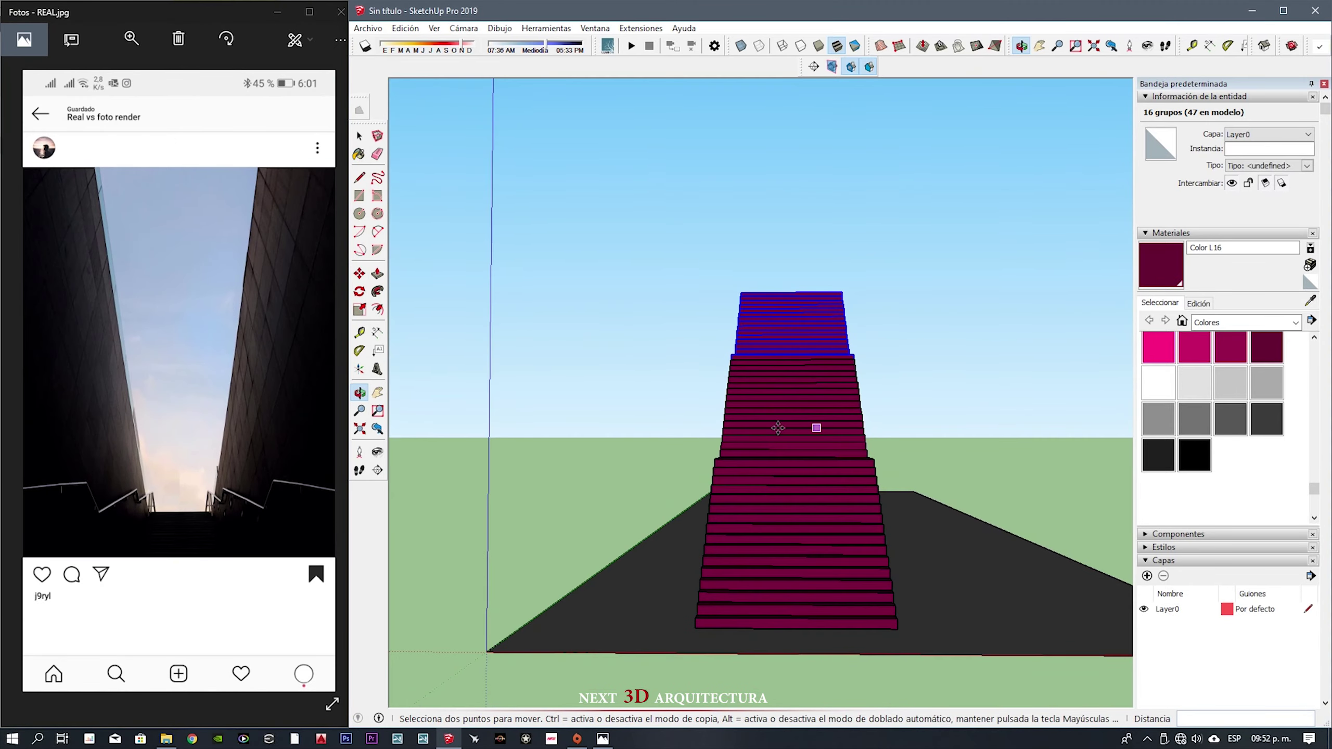
middle_click_drag(781, 450, 783, 417)
mouse_move(786, 462)
middle_mouse_down()
mouse_move(476, 432)
mouse_move(762, 417)
mouse_move(823, 381)
mouse_move(678, 512)
mouse_move(782, 460)
mouse_move(827, 508)
middle_mouse_up()
scroll(811, 374, "up", 3)
- Turn the ground face into a group and select it
right_click(827, 508)
left_click(884, 610)
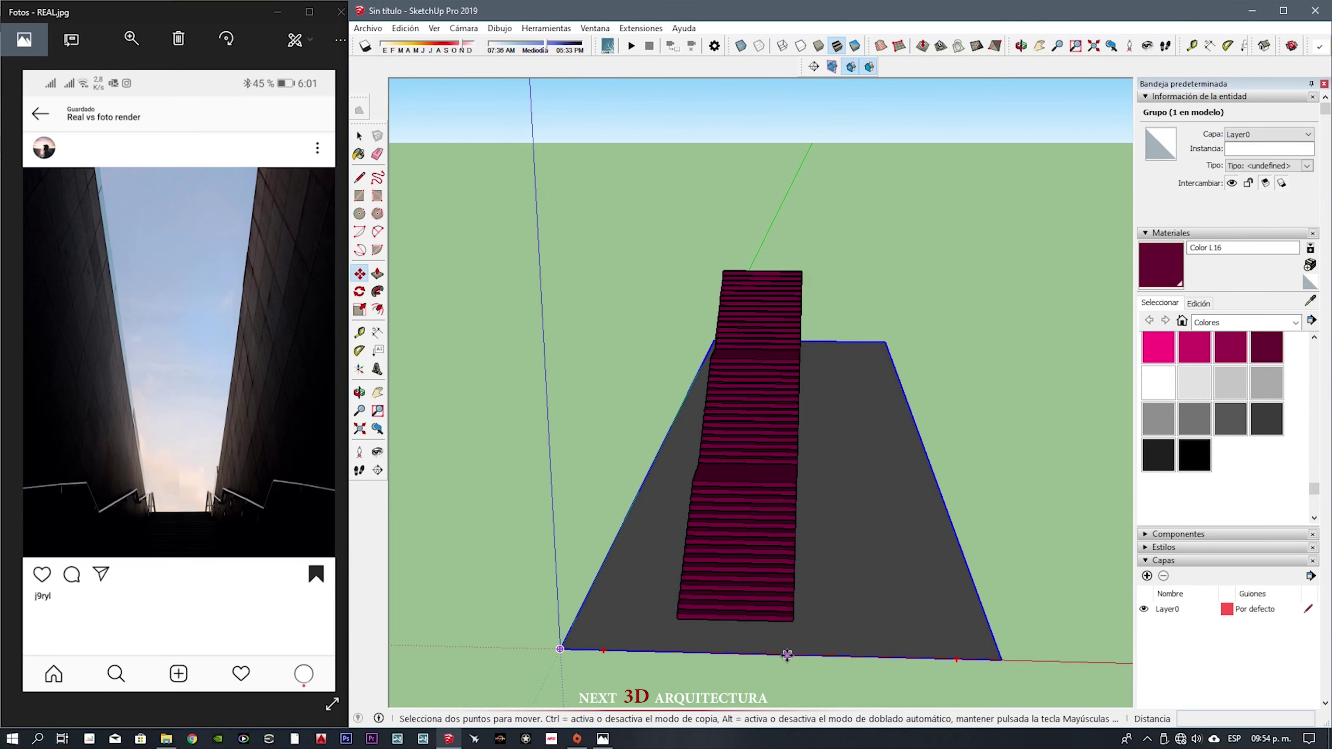
key("space")
left_click(756, 621)
left_click(781, 637)
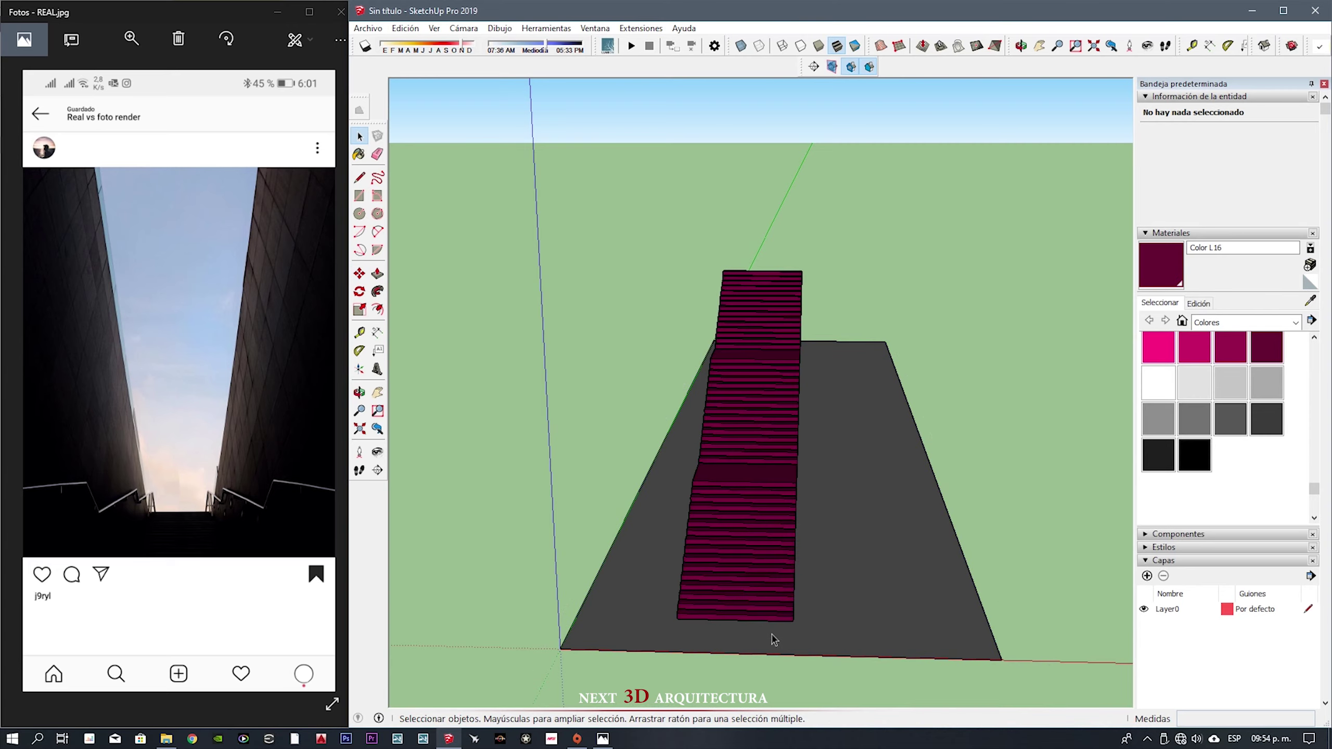
- Move the staircase about 3.79 m across the ground
mouse_move(773, 633)
middle_mouse_down()
mouse_move(784, 645)
mouse_move(967, 595)
middle_mouse_up()
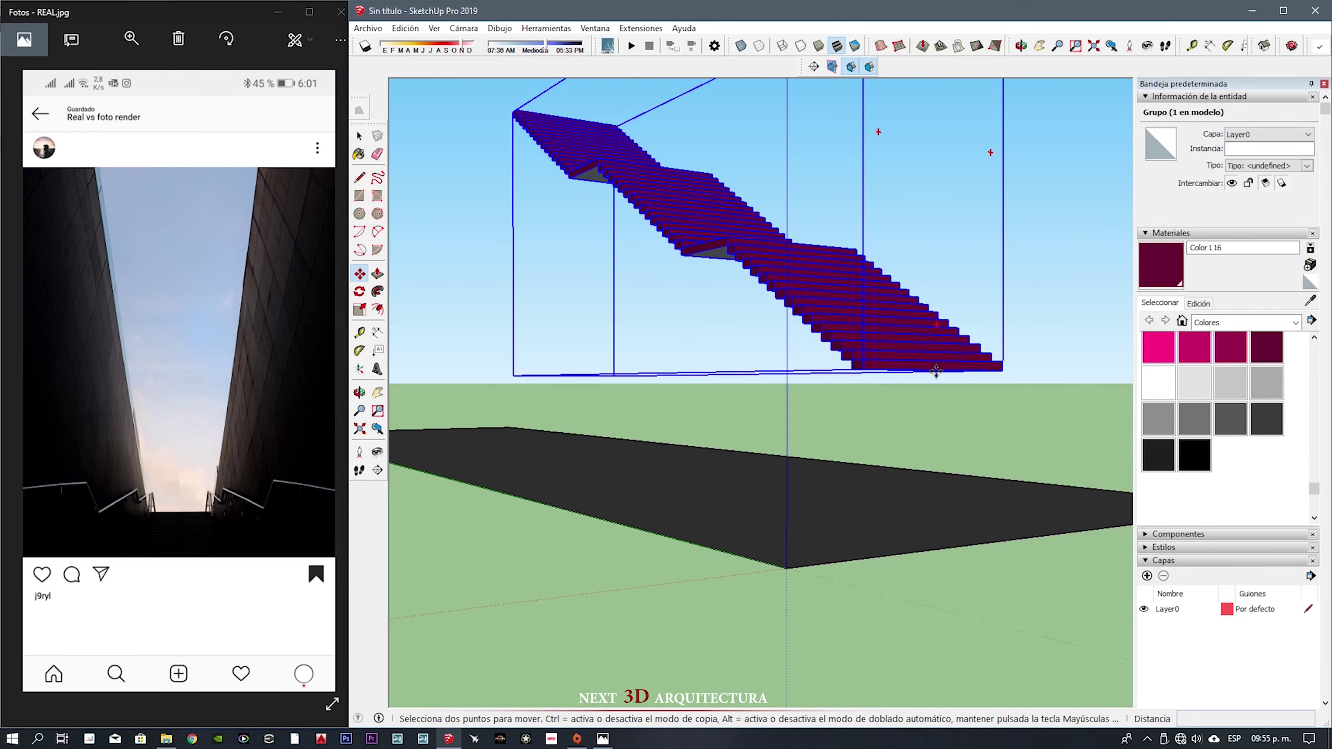
mouse_move(936, 371)
middle_mouse_down()
mouse_move(728, 625)
mouse_move(776, 461)
mouse_move(654, 461)
mouse_move(993, 475)
middle_mouse_up()
left_click(776, 461)
left_click(993, 476)
- Push/Pull the platform face to thicken it
key("p")
left_click(879, 408)
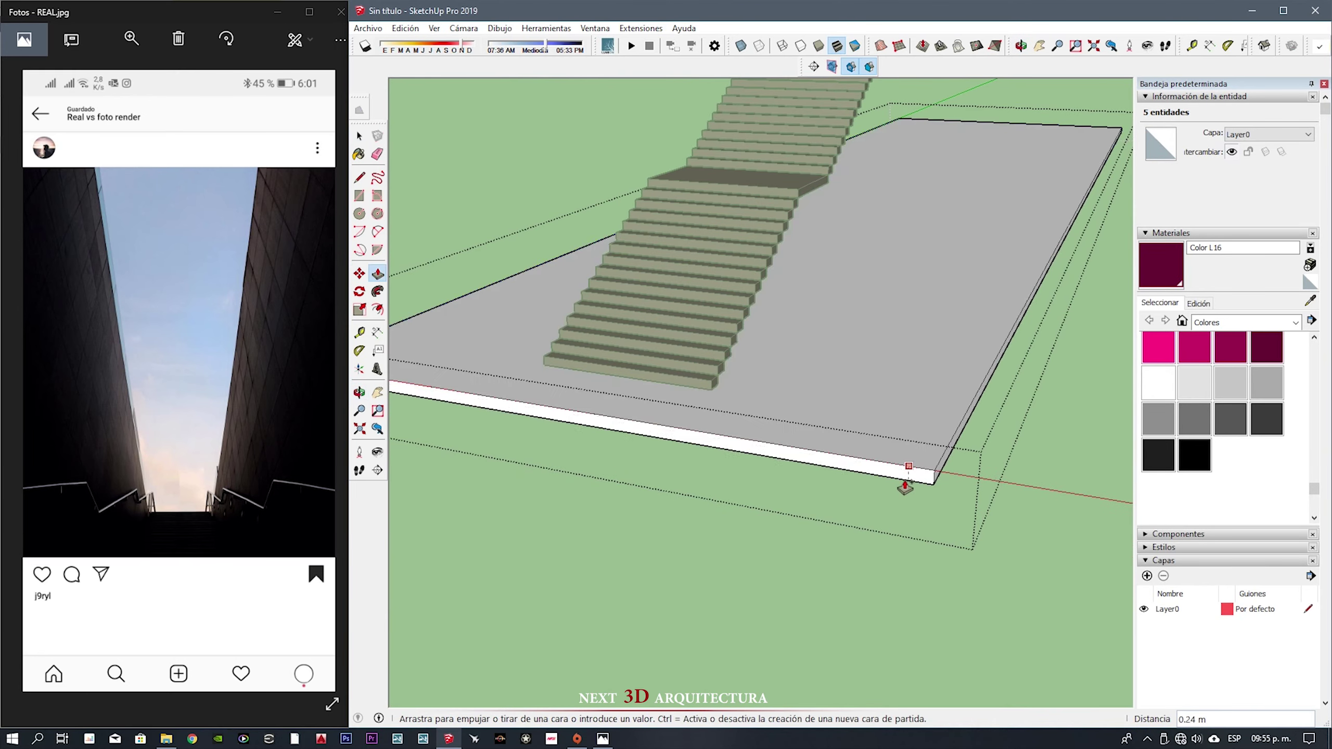
left_click(936, 479)
middle_click_drag(936, 478, 670, 520)
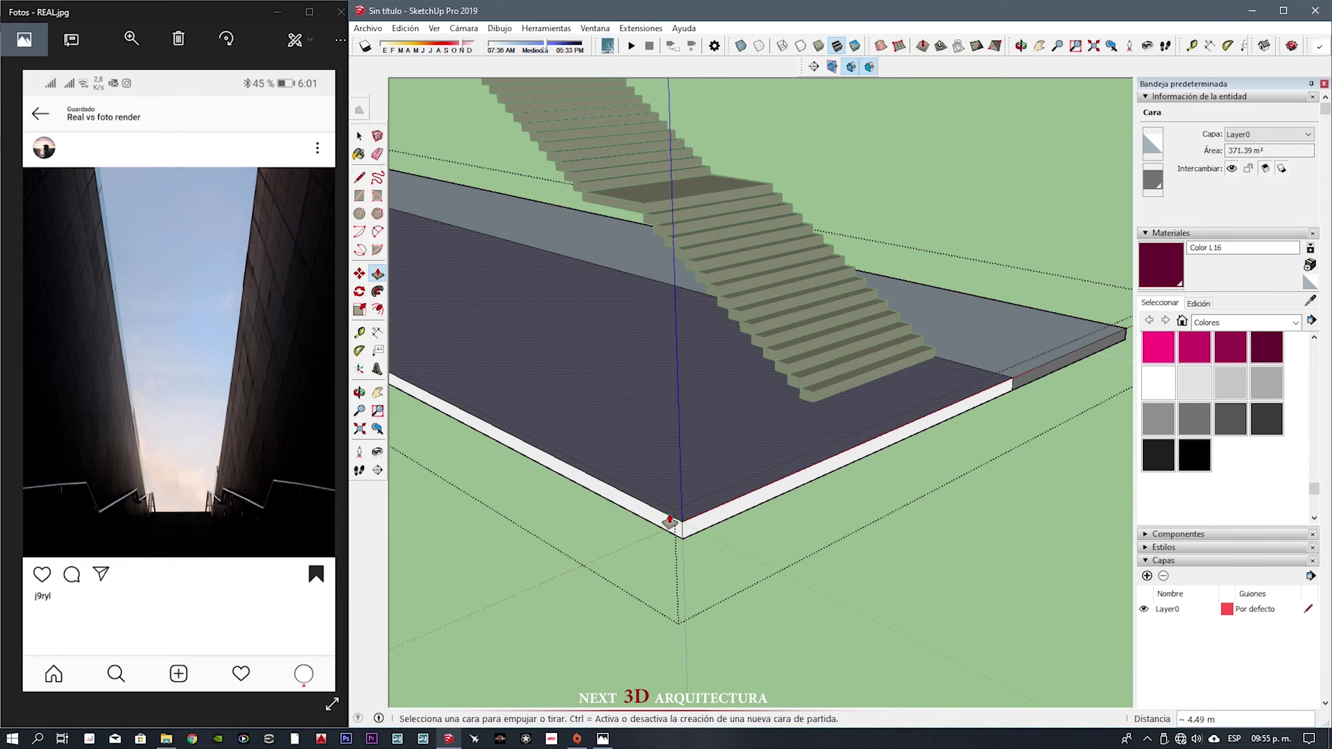
mouse_move(708, 299)
middle_mouse_down()
mouse_move(689, 440)
mouse_move(651, 395)
middle_mouse_up()
- Pull both side strips up into two tall walls flanking the stairs
left_click(651, 396)
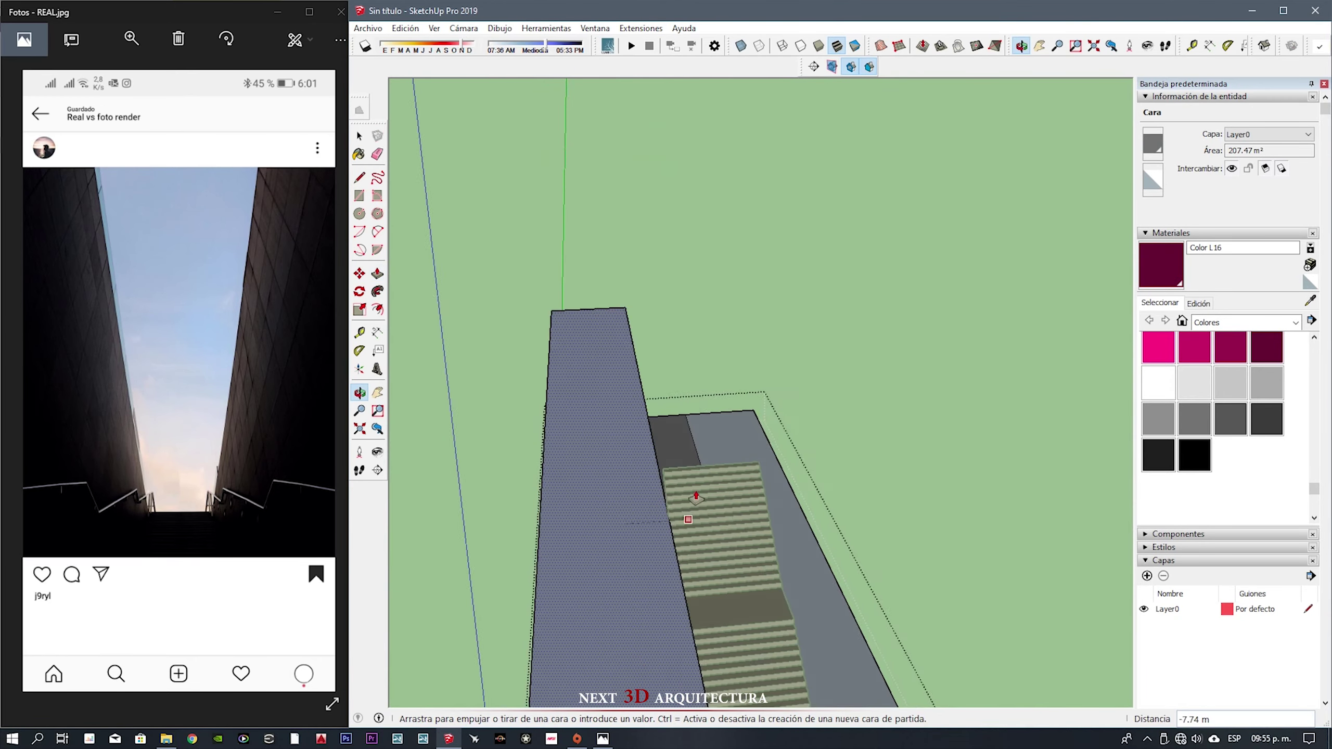
mouse_move(682, 457)
middle_mouse_down()
mouse_move(414, 529)
mouse_move(657, 371)
mouse_move(767, 639)
mouse_move(867, 535)
middle_mouse_up()
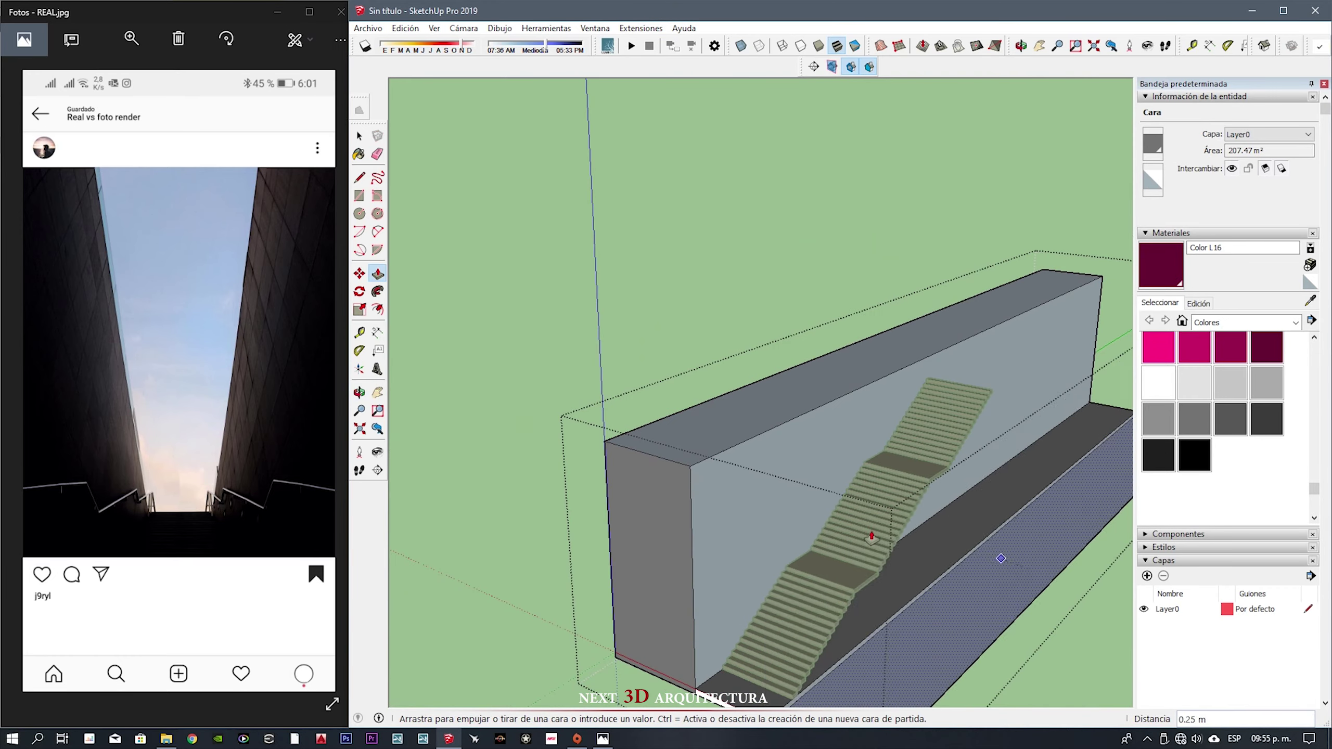
left_click(683, 565)
middle_click_drag(683, 565, 827, 532)
key("space")
- Push a wall's top face down 0.5 m
scroll(756, 441, "up", 3)
scroll(753, 396, "up", 3)
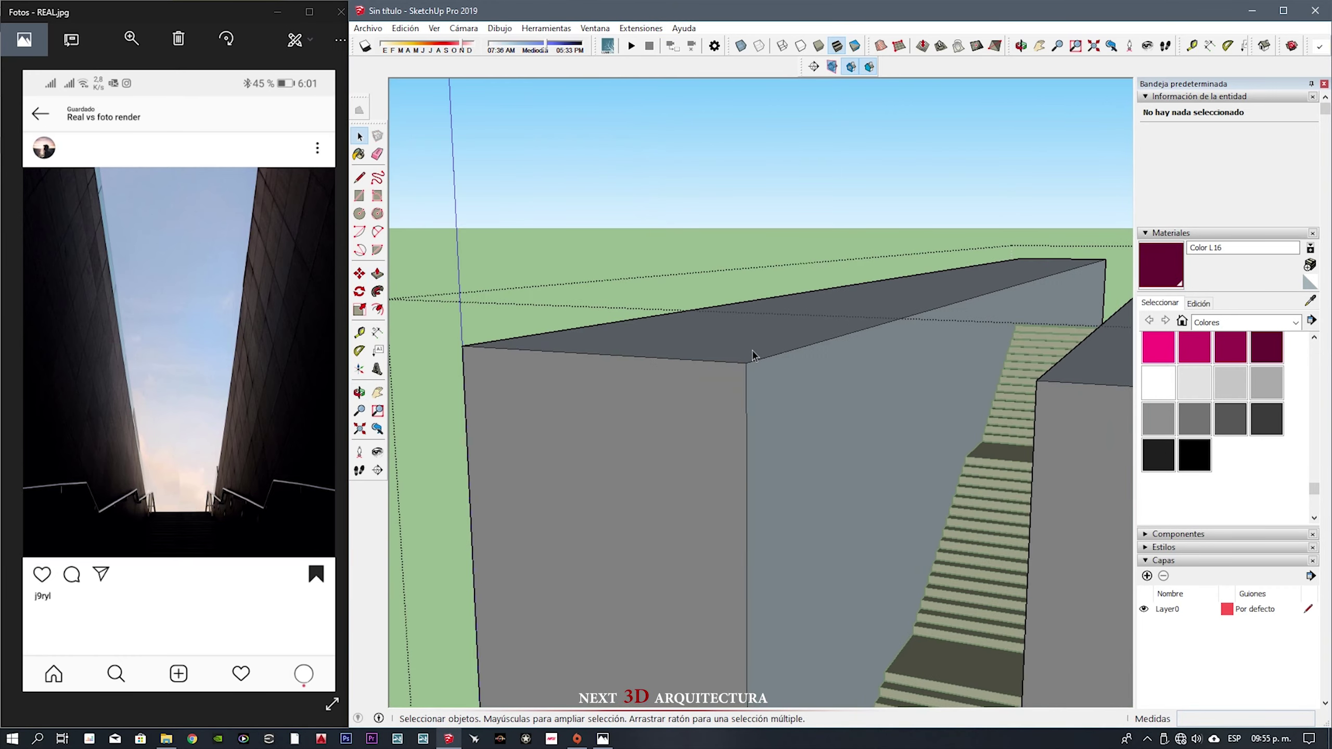
left_click(774, 348)
type("0.5")
key("Return")
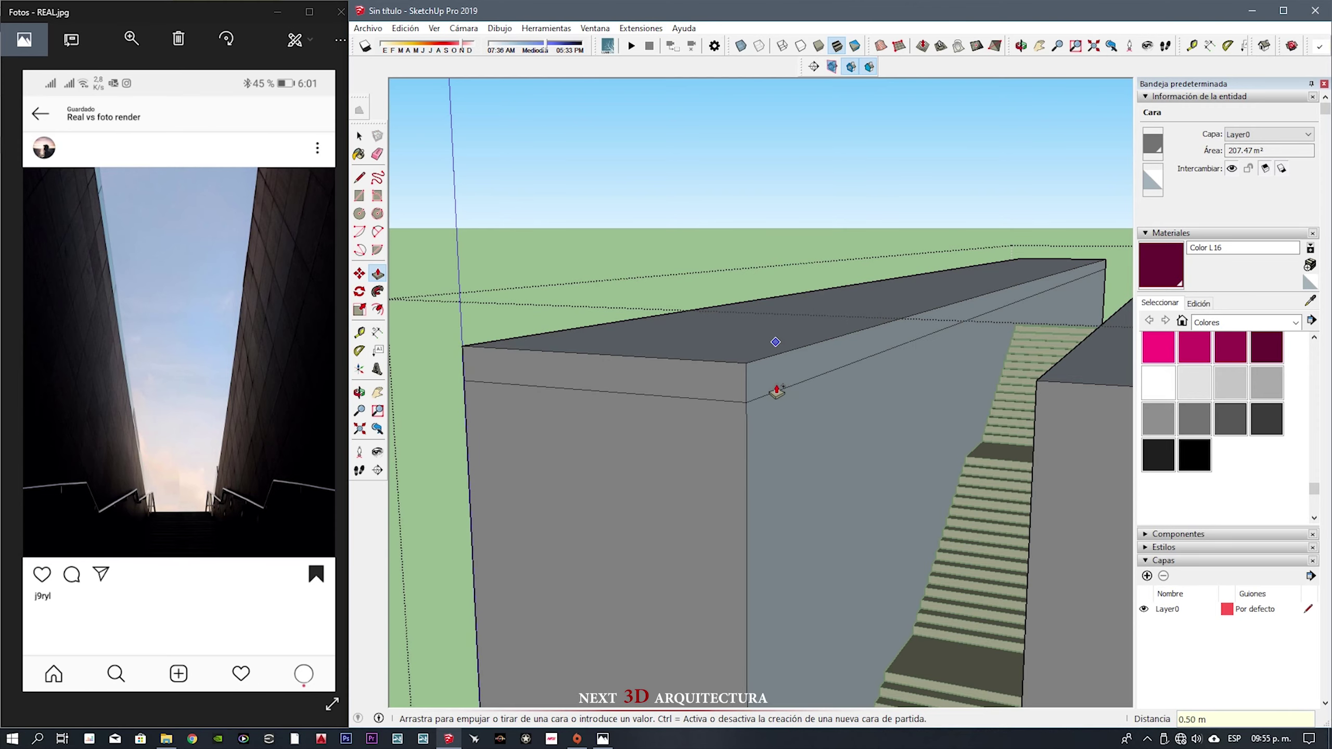
- Select the wall-top strip and measure down the wall's corner edge
double_click(768, 378)
scroll(768, 378, "down", 2)
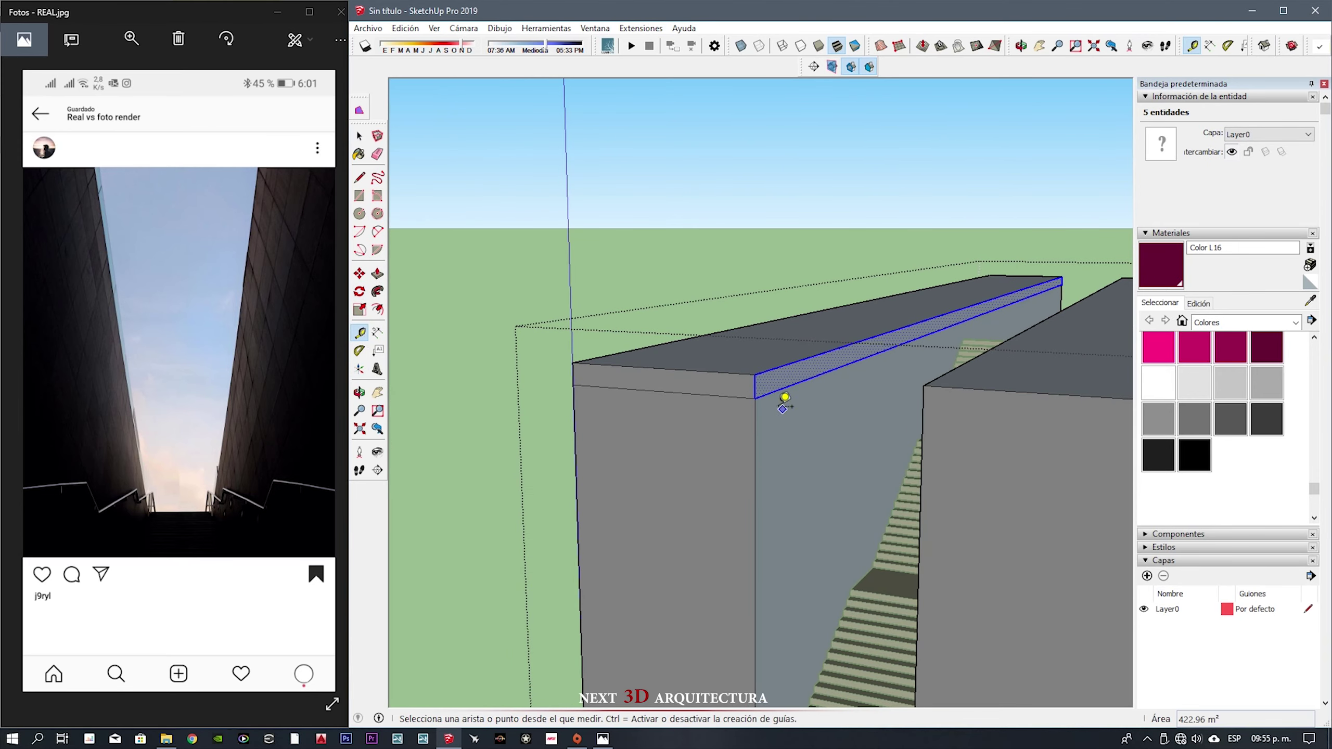
left_click(754, 374)
middle_click_drag(754, 374, 788, 298, "shift")
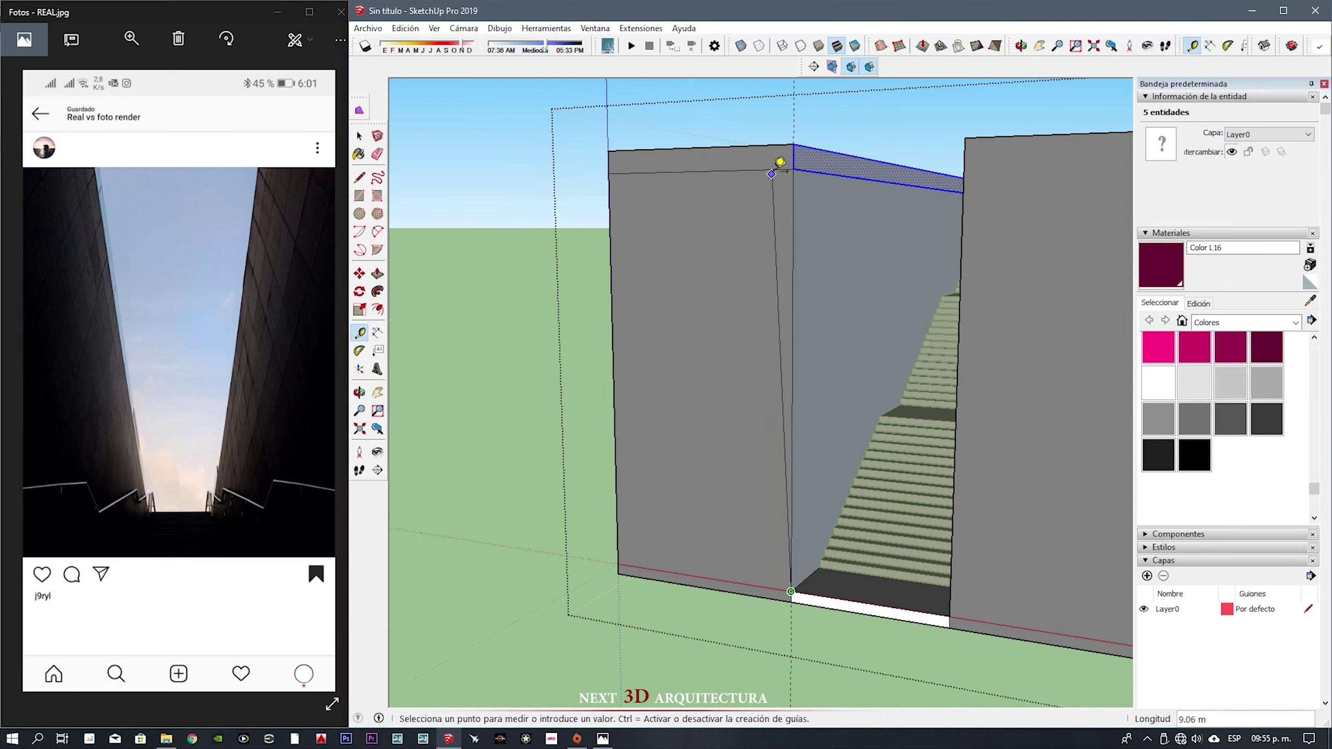
- Copy the strip's edges lower down the wall's inner face
middle_click_drag(798, 139, 819, 212)
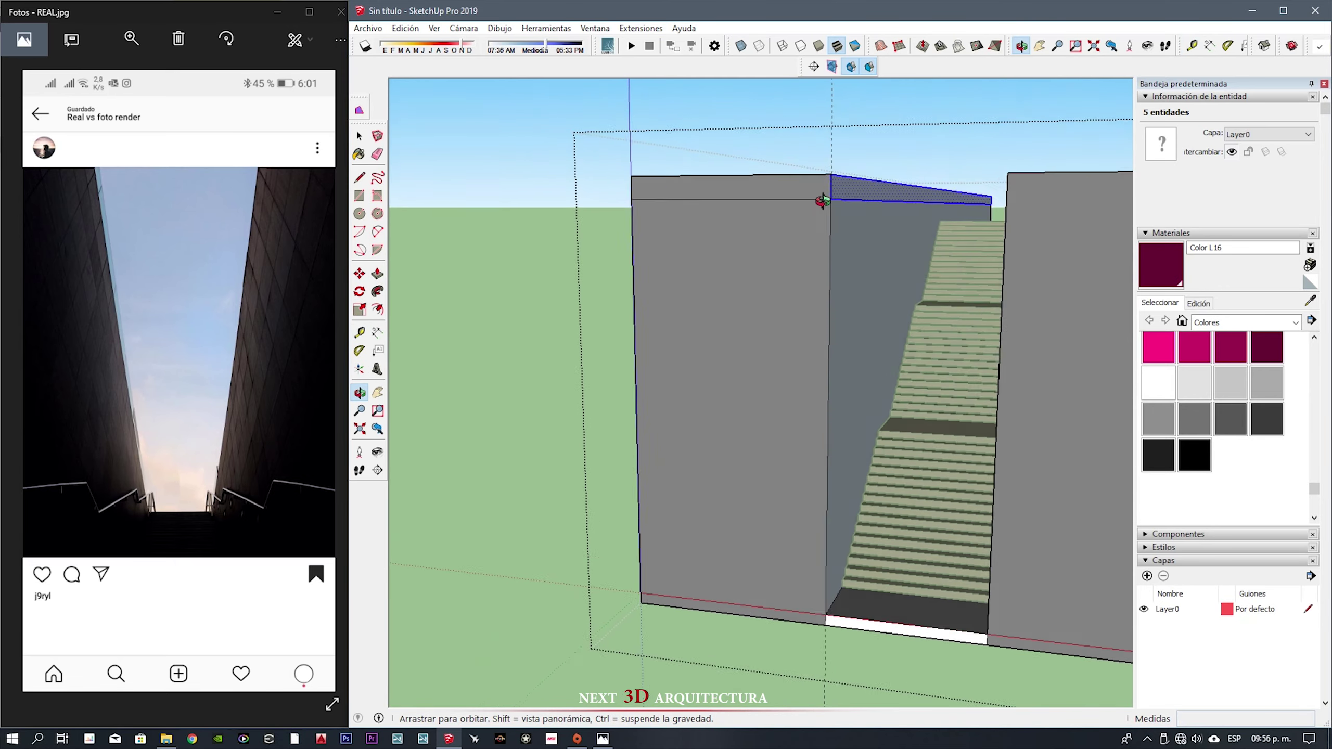
scroll(819, 212, "up", 2)
scroll(818, 186, "up", 1)
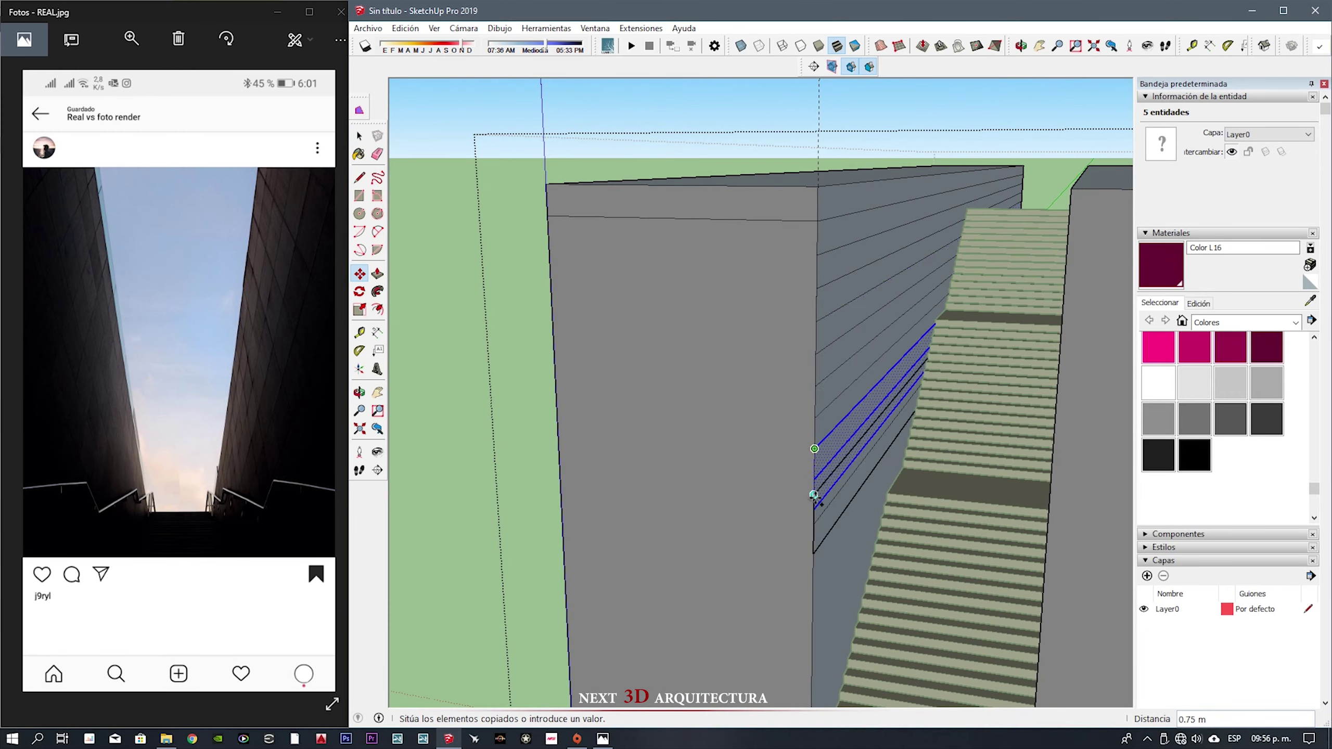
left_click(808, 566)
middle_click_drag(807, 566, 798, 363, "shift")
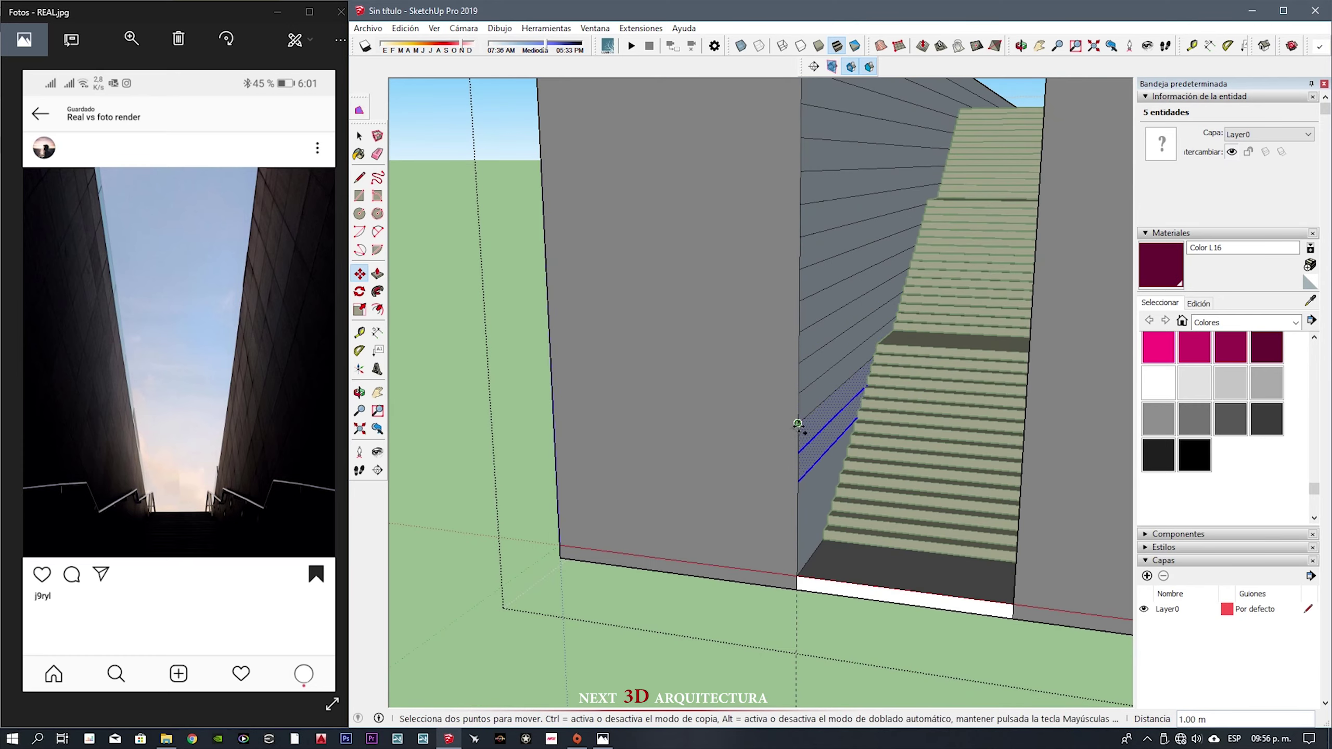
key("space")
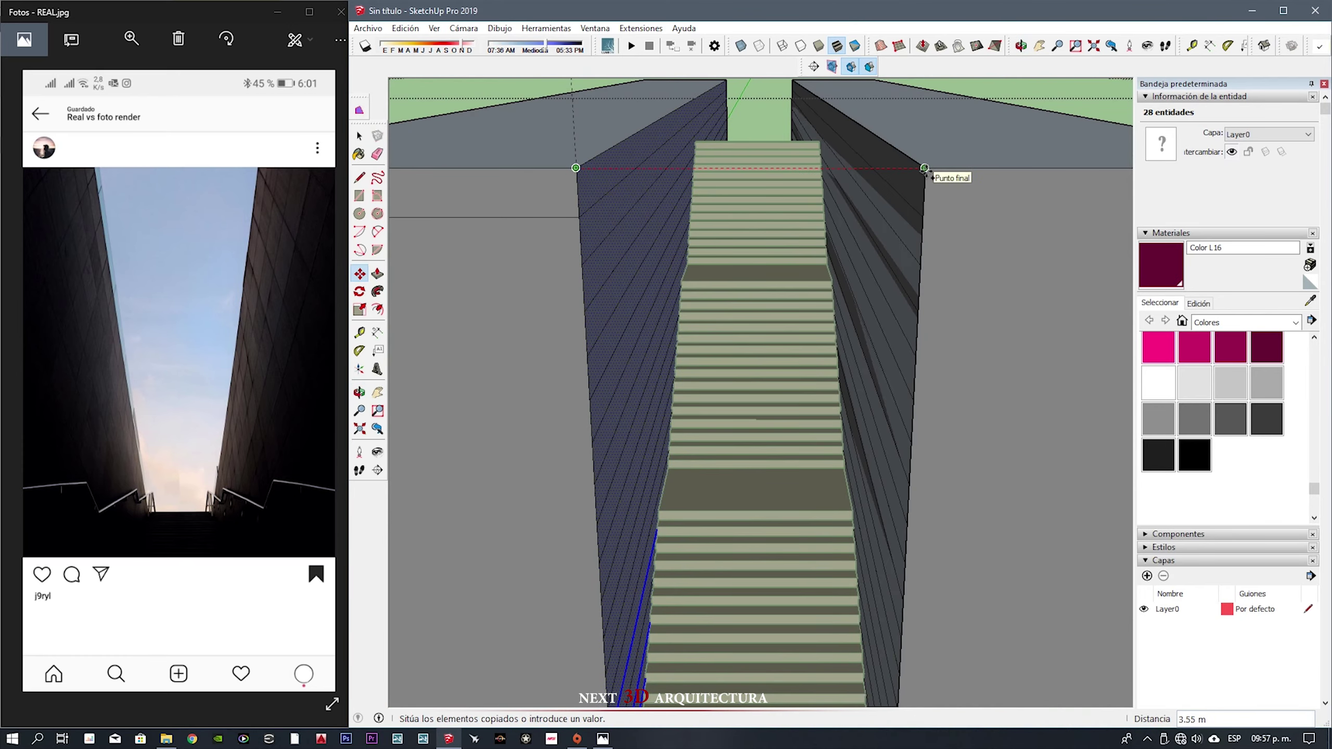
- Select the joint lines on both walls and copy them along the wall
middle_click_drag(891, 210, 942, 277)
scroll(942, 276, "down", 10)
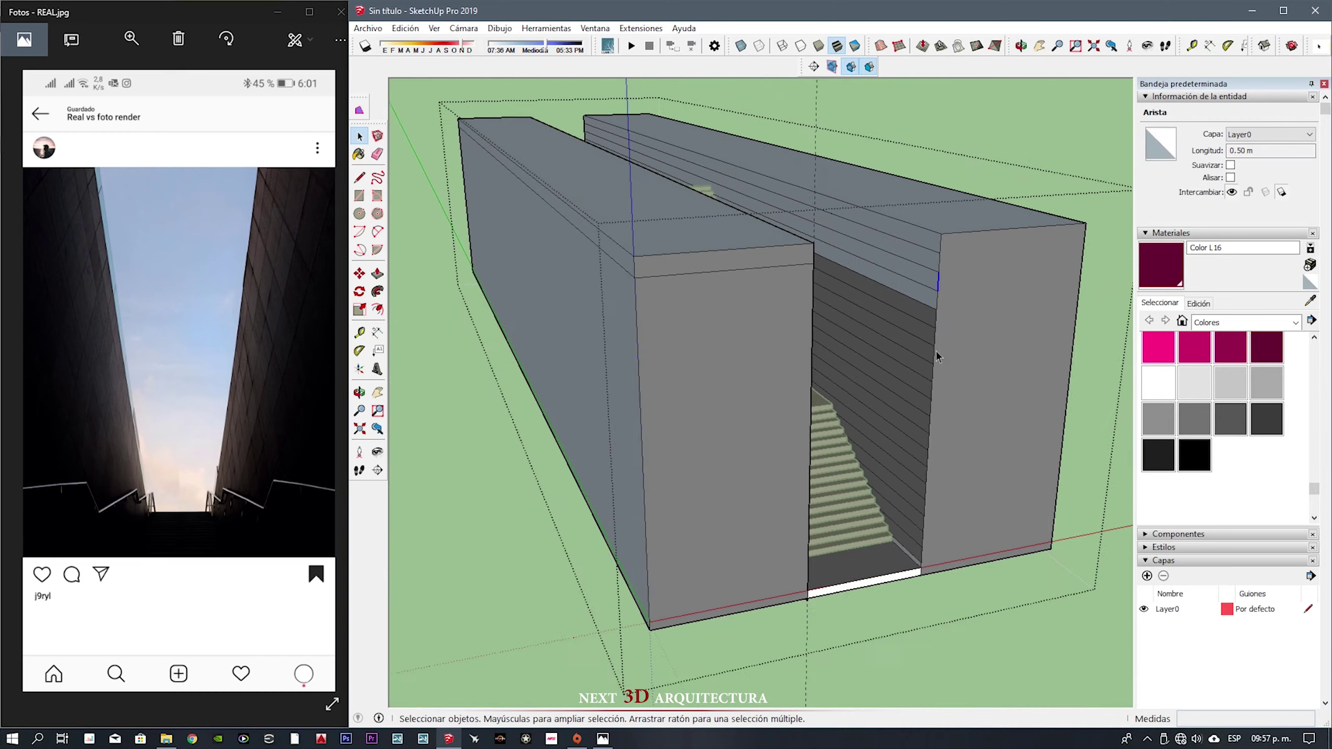
middle_click_drag(950, 467, 936, 387)
middle_click_drag(971, 495, 723, 536)
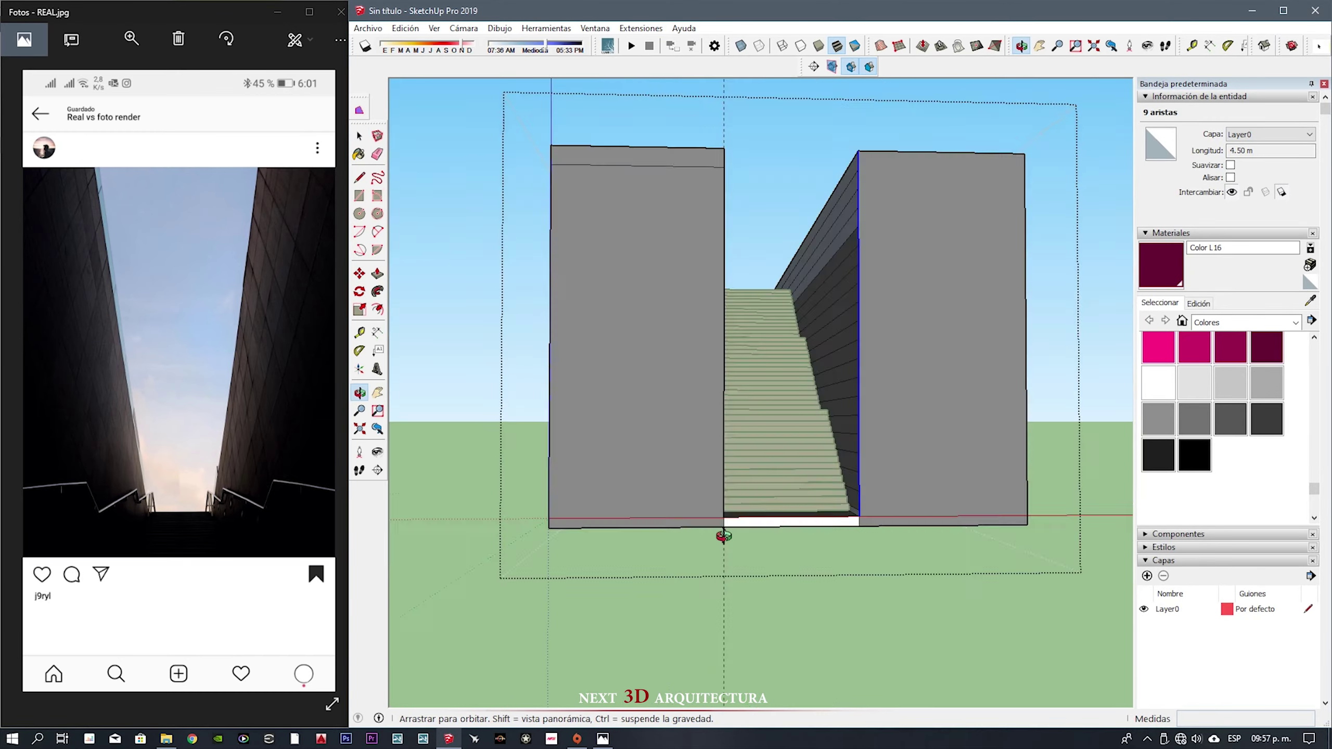
middle_click_drag(871, 476, 554, 196)
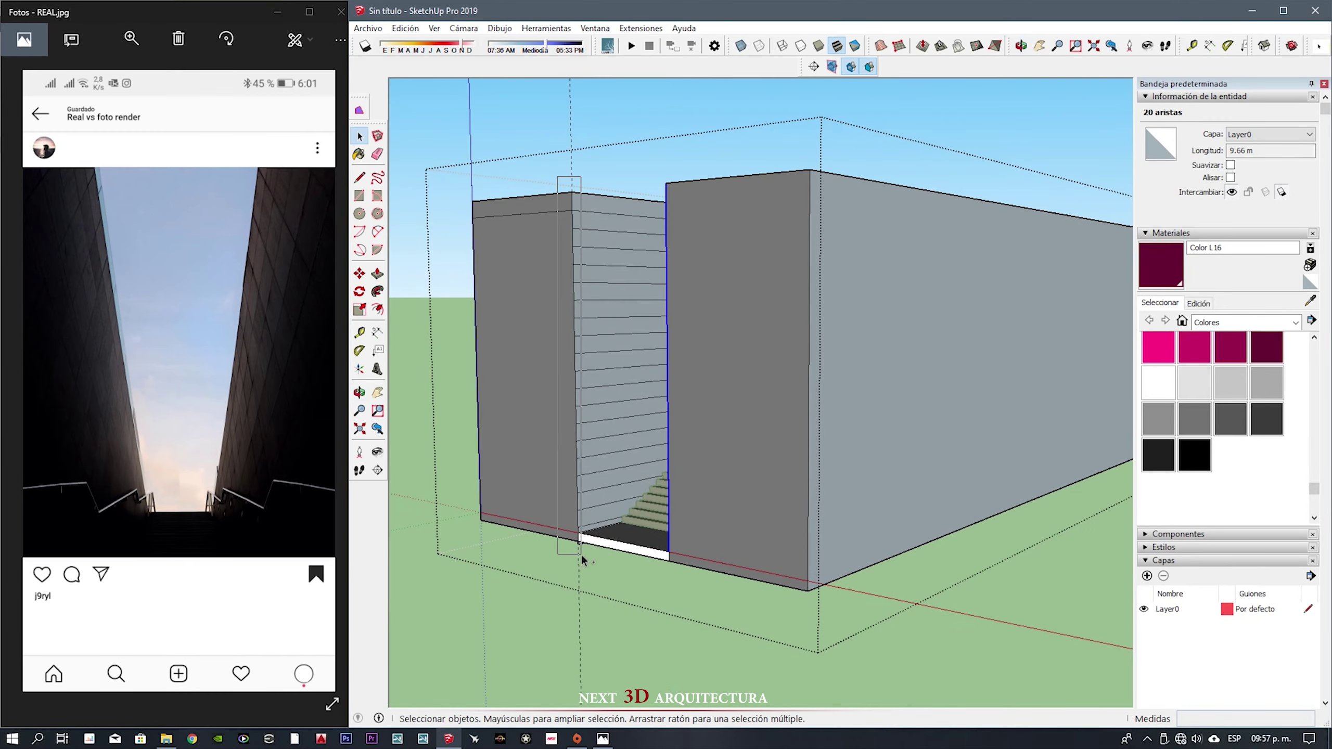
middle_click_drag(582, 559, 586, 468)
middle_click_drag(879, 141, 868, 255)
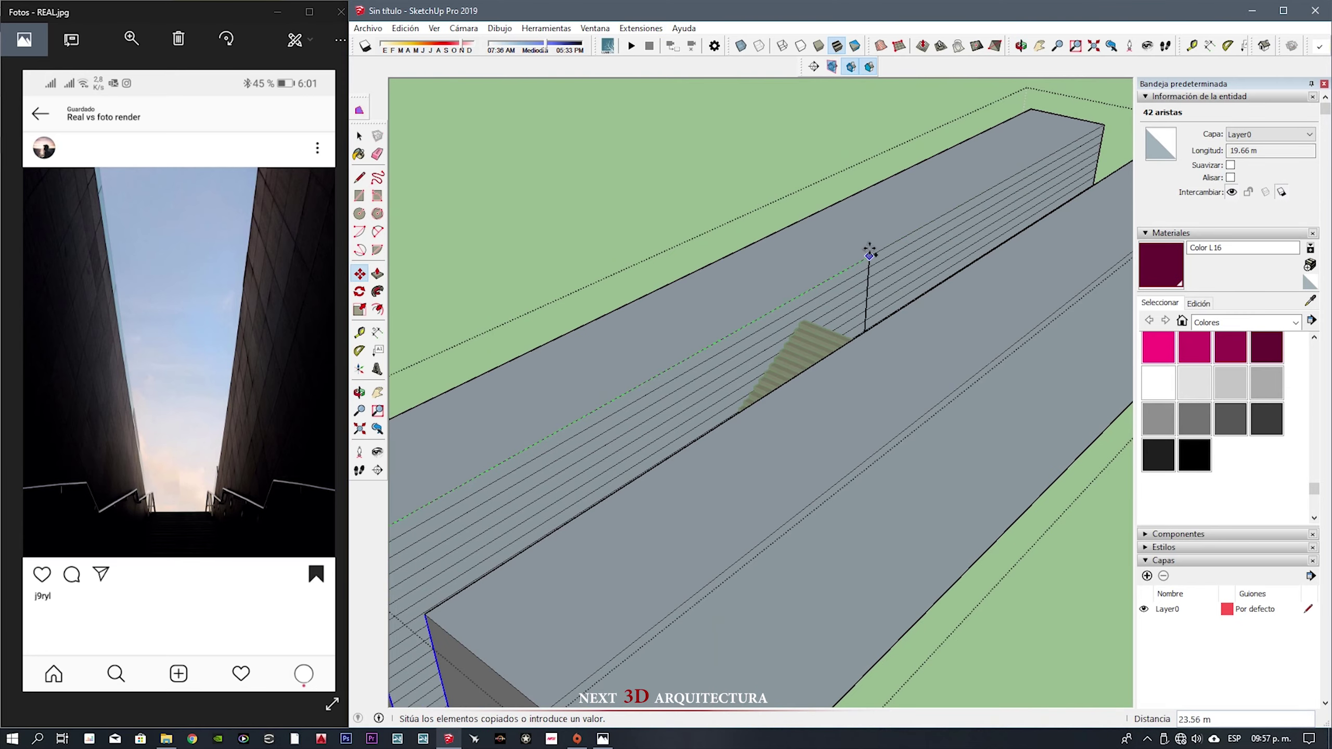
left_click(1103, 129)
middle_click_drag(1103, 128, 775, 302)
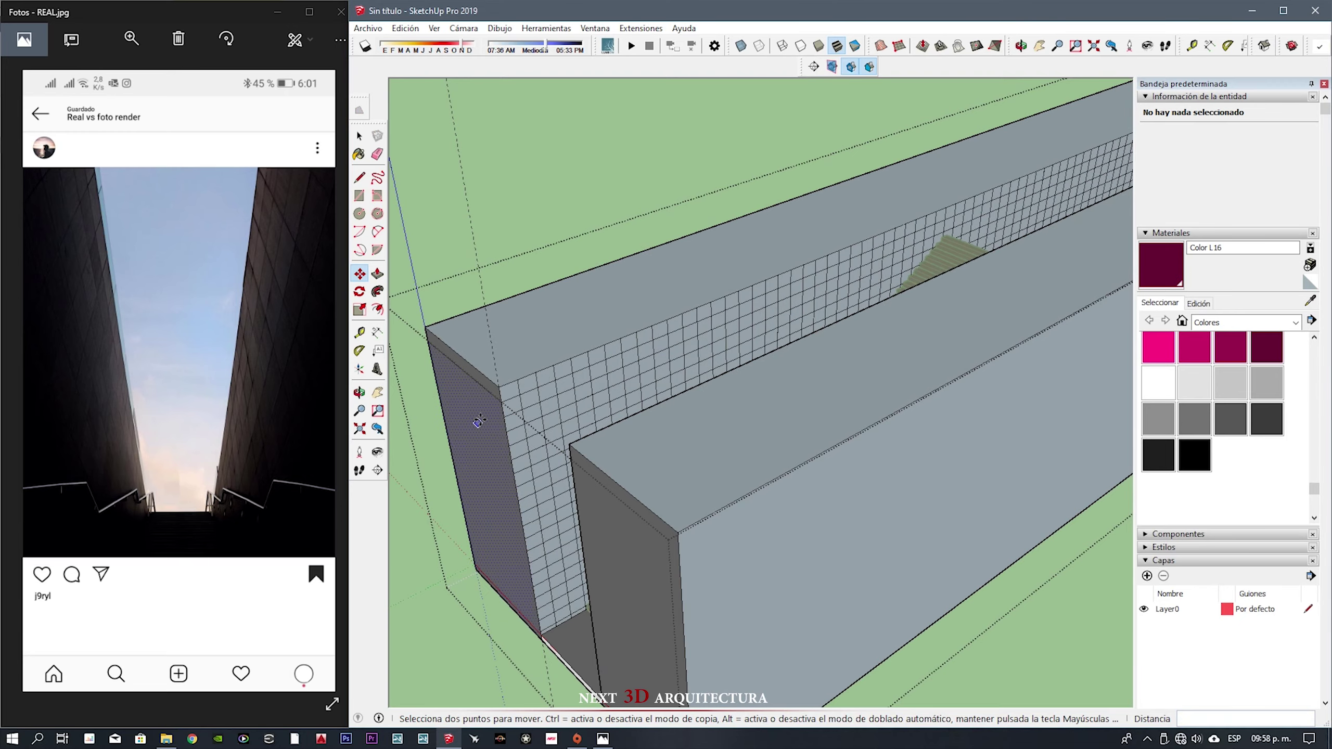
- Offset the first wall tile slightly inward to form a joint outline
scroll(478, 421, "up", 5)
scroll(520, 387, "up", 2)
key("f")
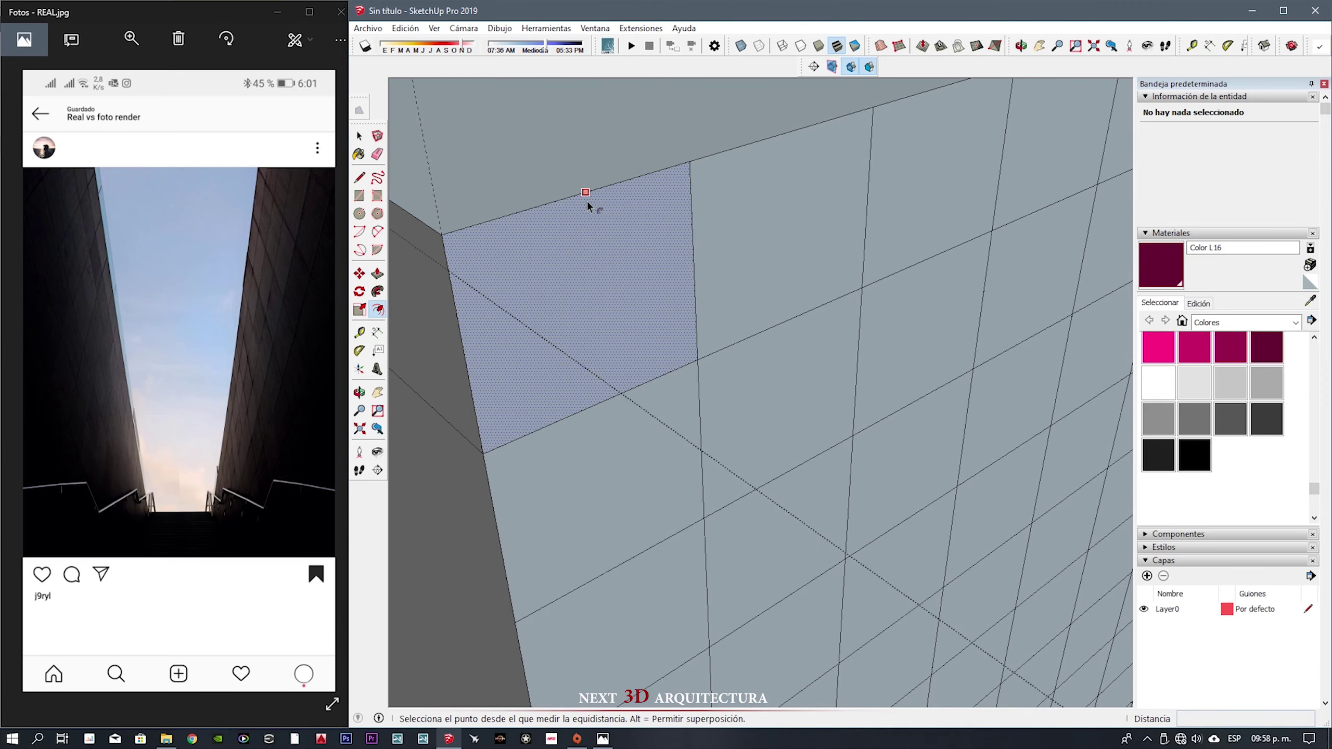
left_click(586, 194)
scroll(655, 181, "up", 3)
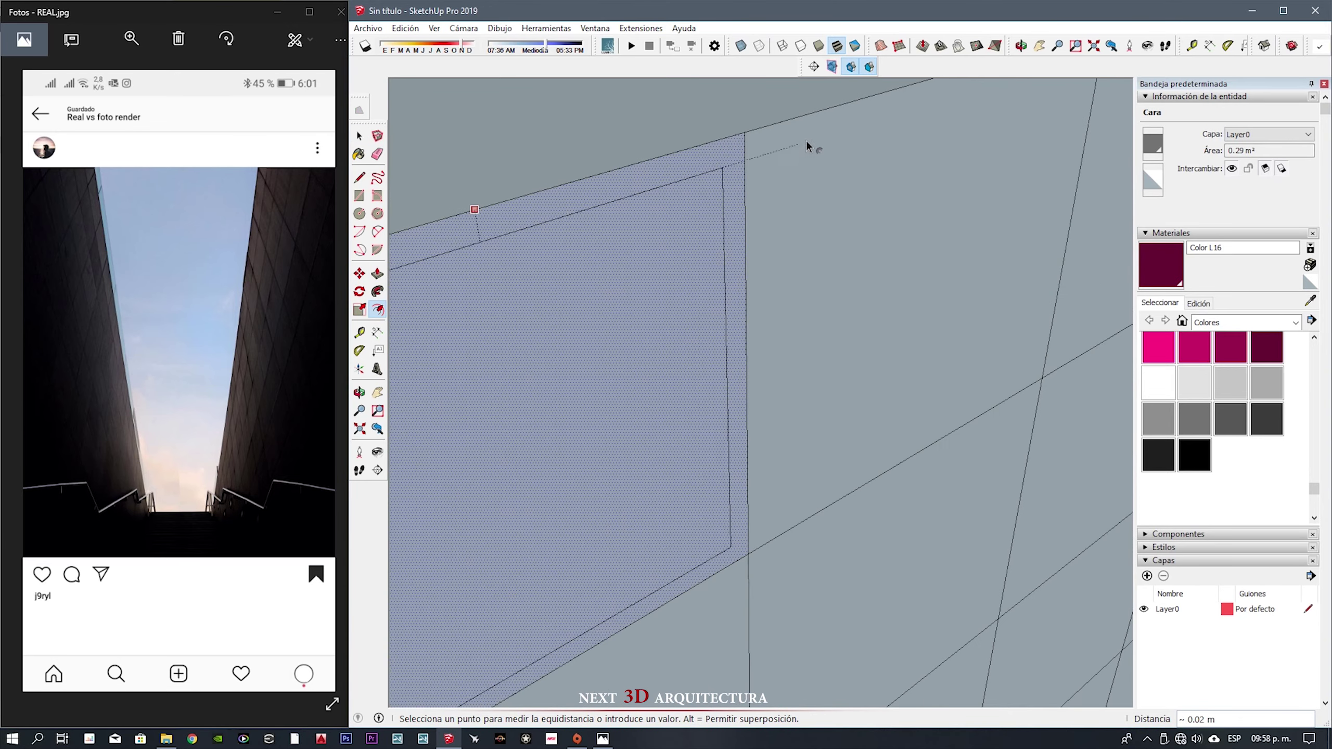
left_click(721, 141)
scroll(776, 143, "down", 3)
scroll(830, 428, "down", 3)
scroll(783, 409, "up", 2)
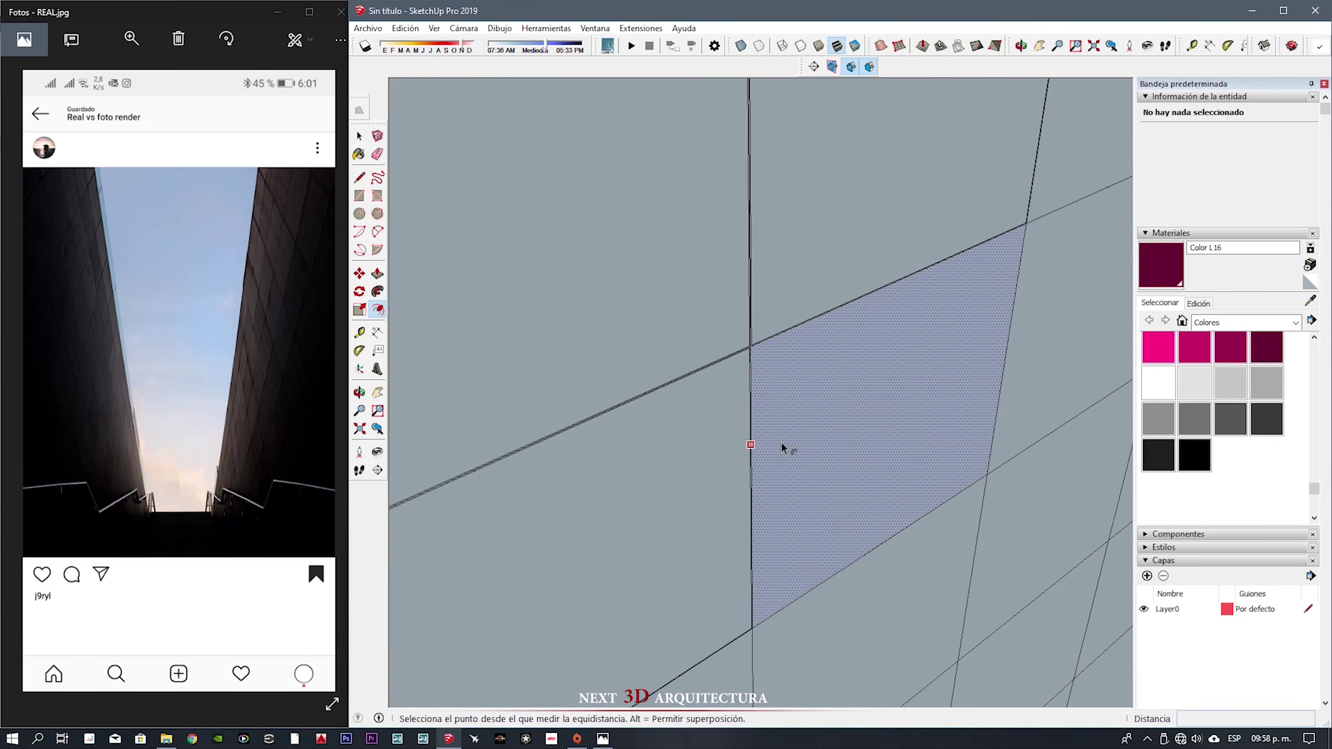
scroll(781, 420, "up", 2)
scroll(754, 335, "up", 3)
- Inset two more neighbouring wall tiles, doubling their joint lines
left_click(729, 269)
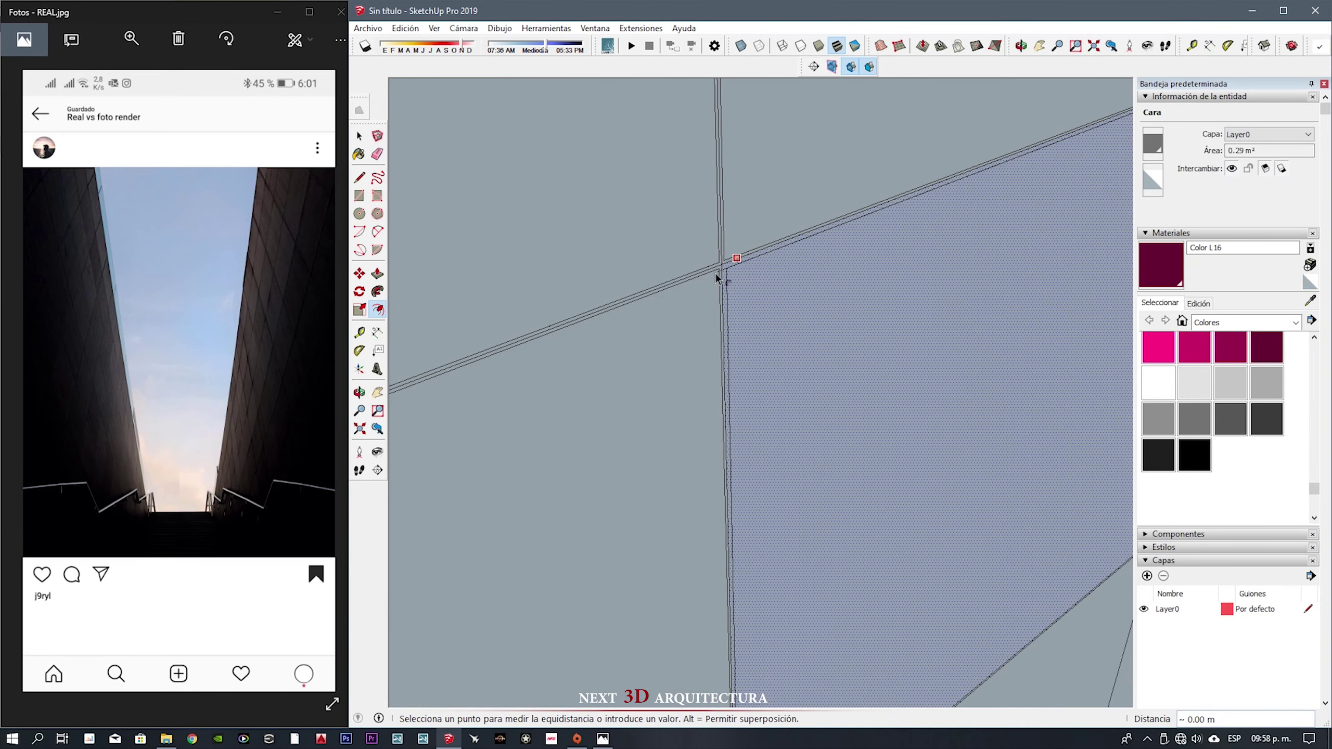
mouse_move(720, 267)
middle_mouse_down("shift")
mouse_move(777, 346)
mouse_move(670, 395)
mouse_move(706, 402)
middle_mouse_up("shift")
scroll(734, 368, "down", 3)
scroll(747, 286, "up", 3)
left_click(749, 292)
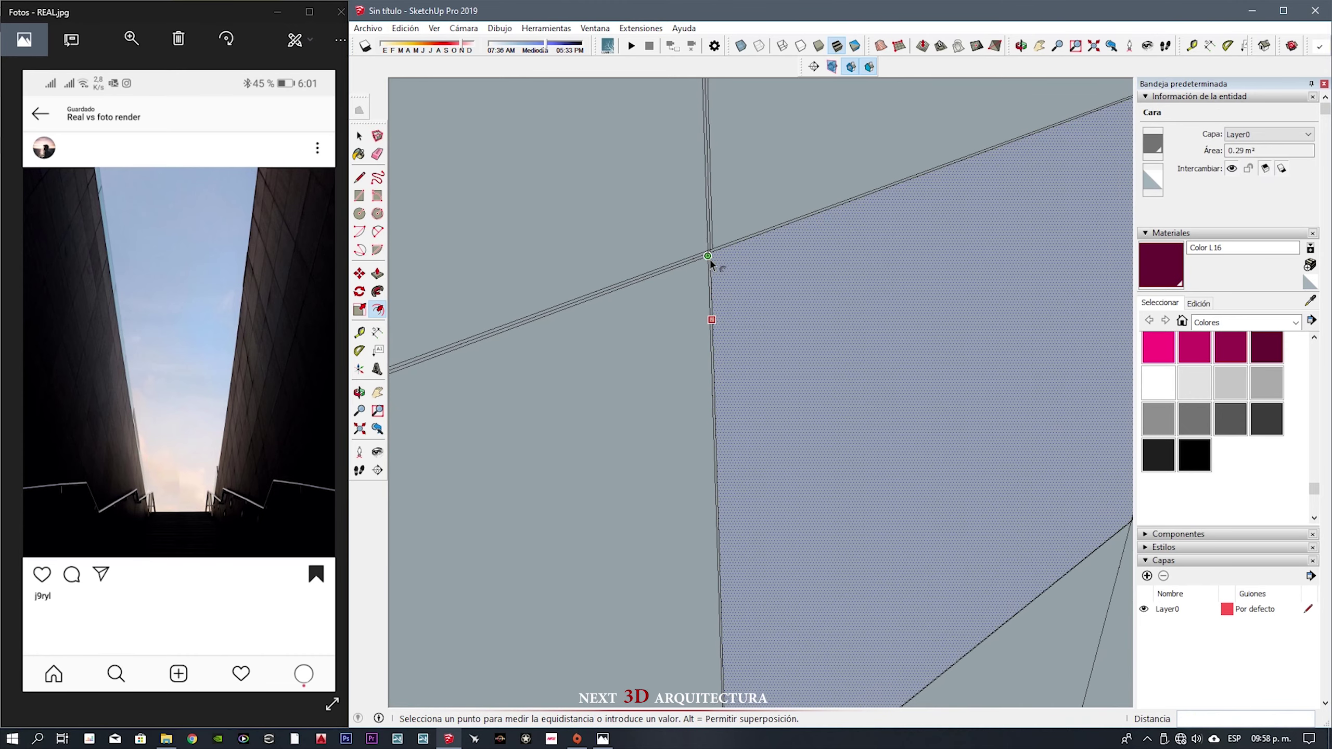
left_click(728, 251)
scroll(691, 261, "down", 3)
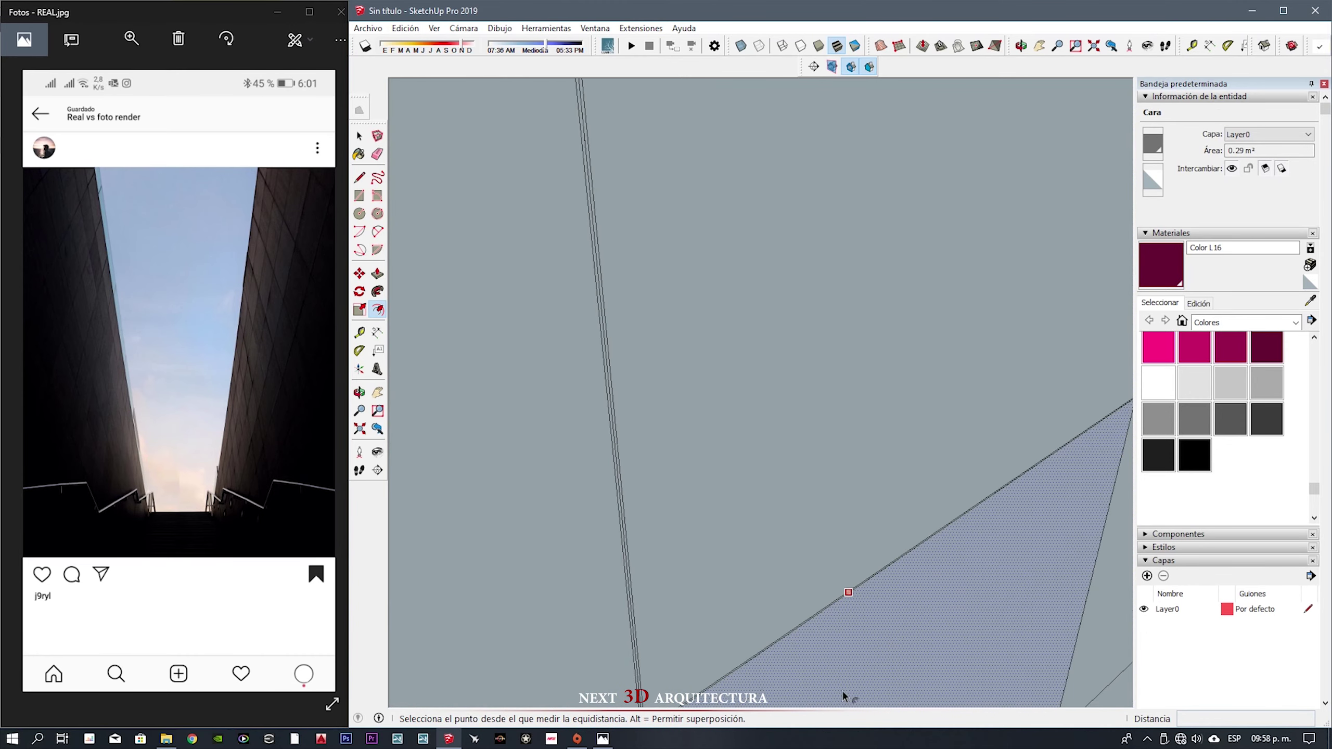
middle_click_drag(841, 690, 933, 148, "shift")
left_click(836, 527)
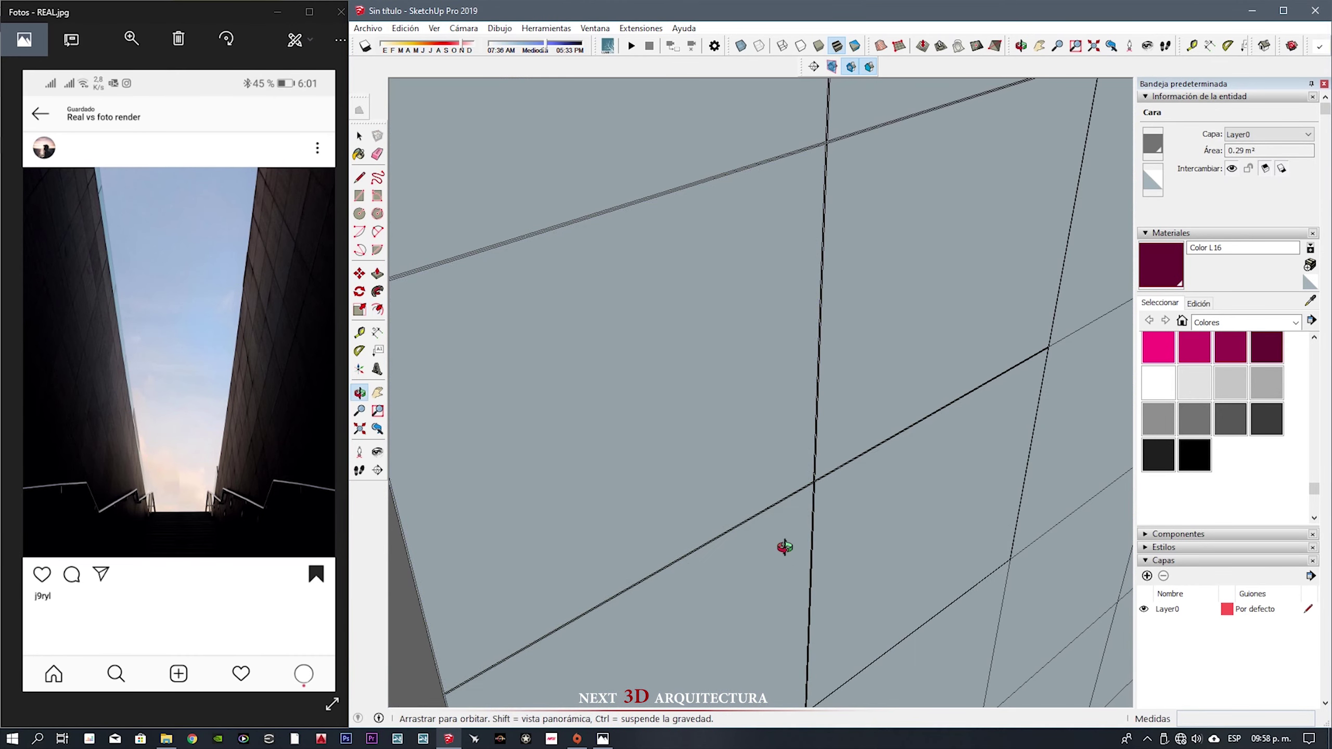
scroll(748, 327, "down", 2)
left_click(805, 530)
- Zoom around the wall to find the remaining tiles and reactivate Offset
scroll(728, 137, "up", 2)
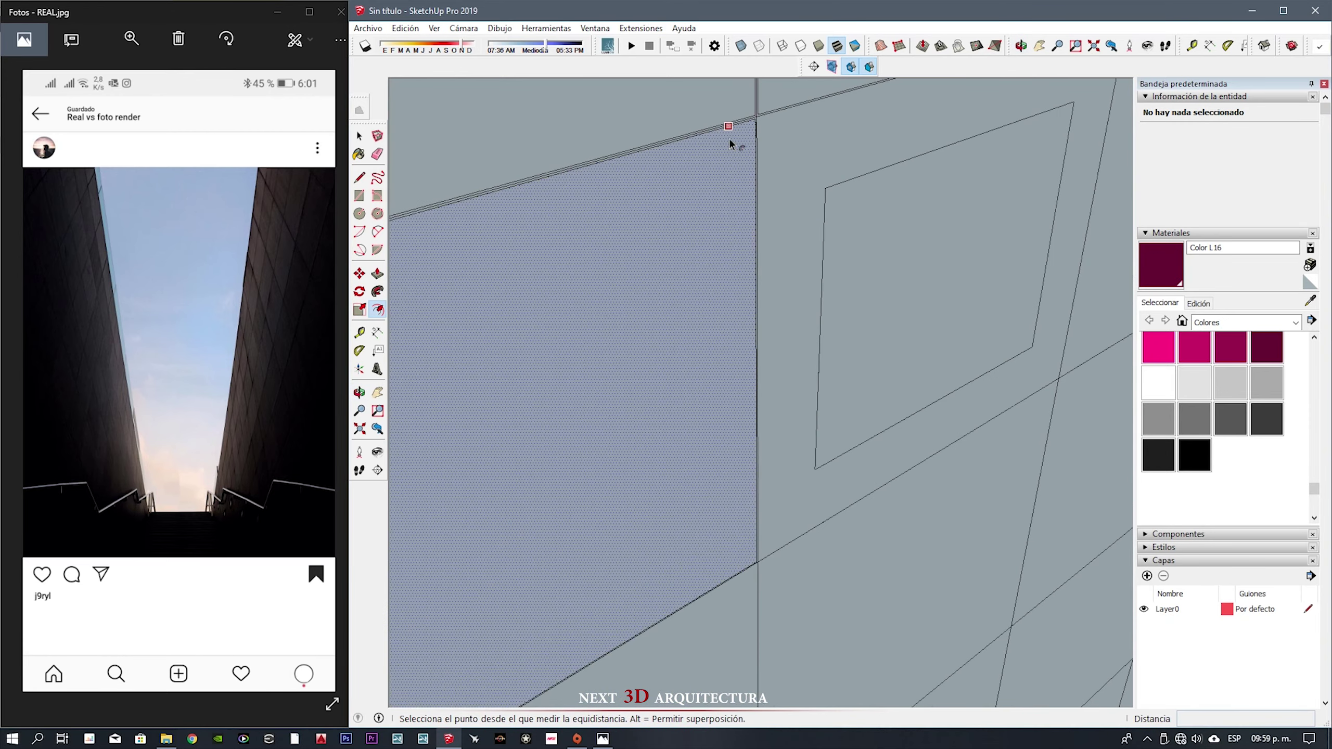
scroll(765, 117, "up", 3)
scroll(768, 114, "up", 2)
scroll(746, 141, "up", 2)
scroll(762, 355, "down", 3)
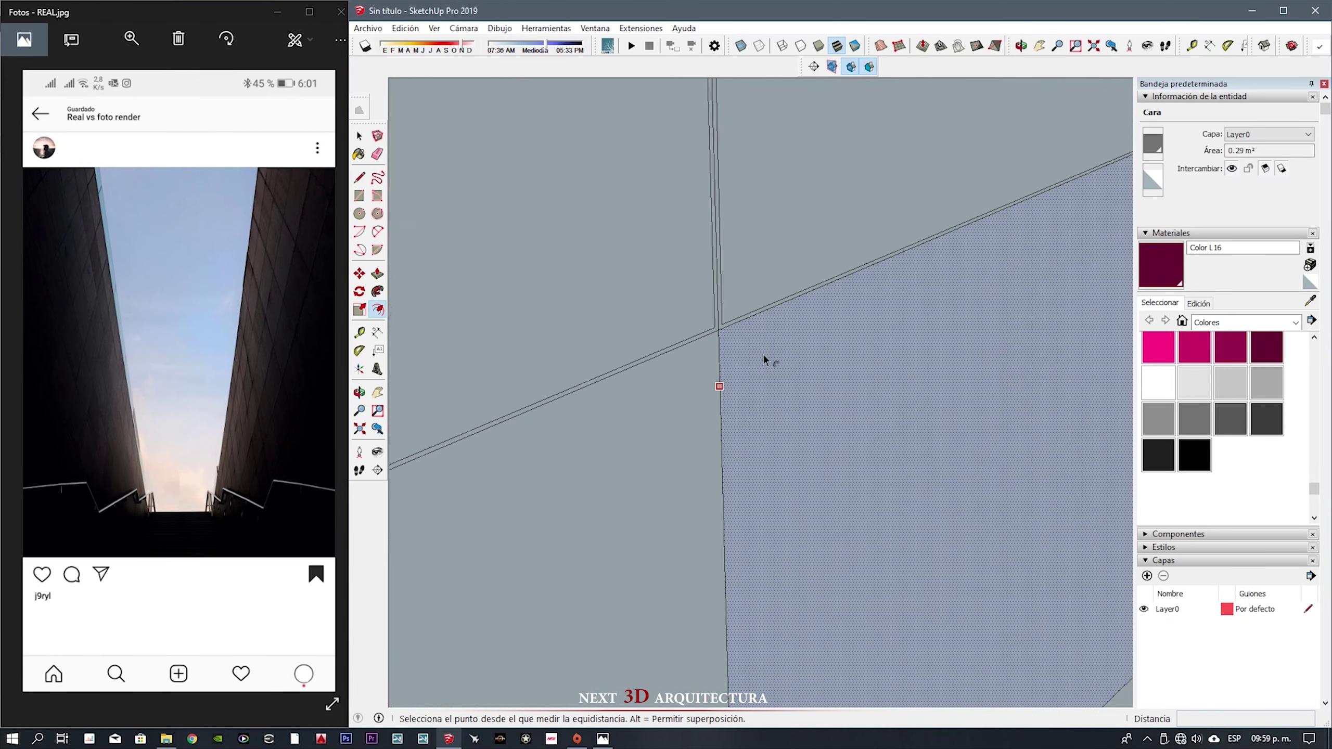
scroll(773, 431, "down", 2)
scroll(728, 347, "up", 3)
scroll(760, 325, "down", 2)
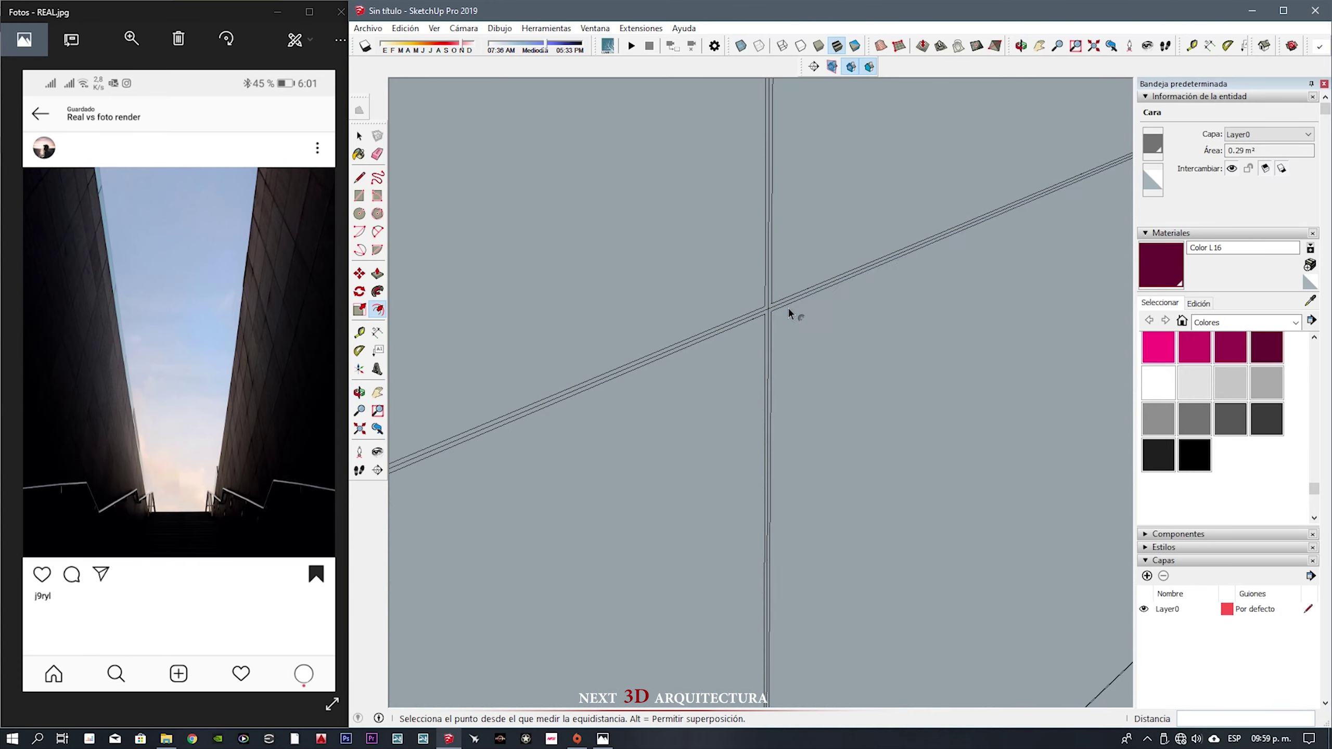
scroll(791, 386, "up", 2)
scroll(719, 299, "up", 1)
scroll(647, 209, "down", 3)
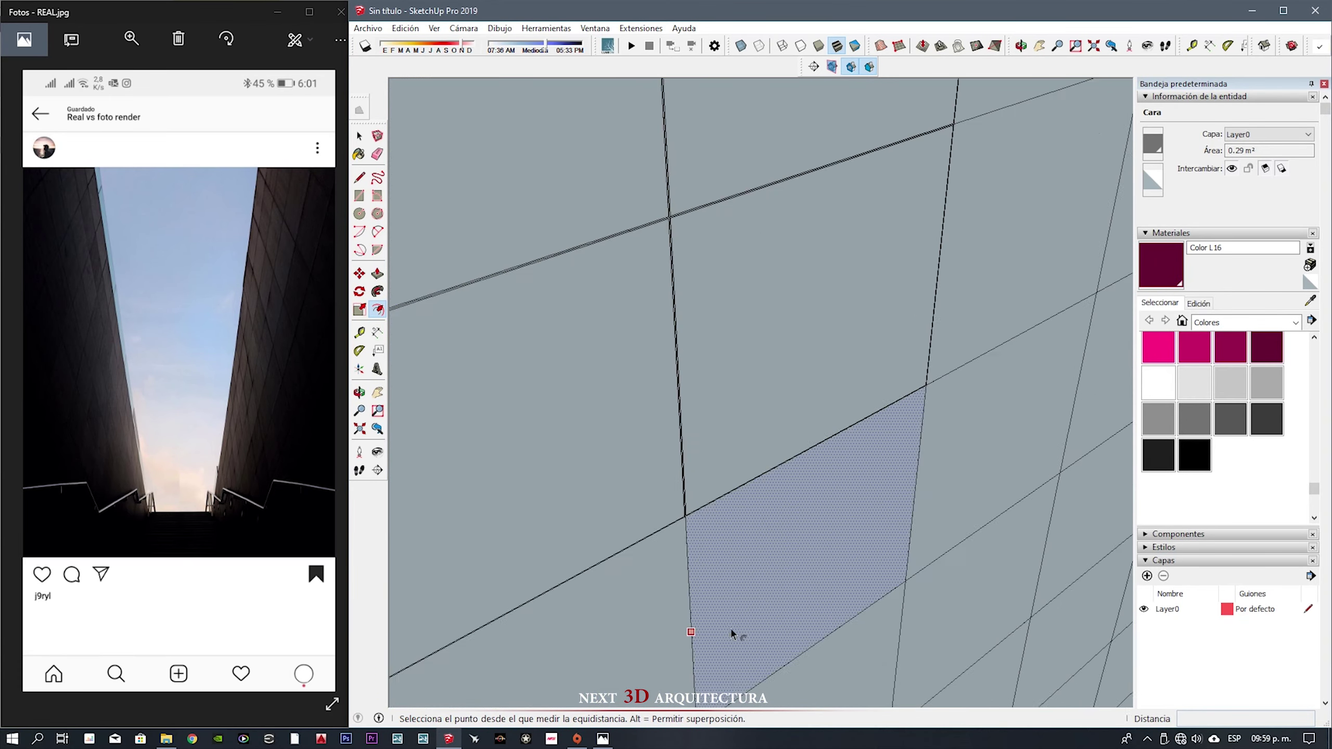
scroll(717, 202, "up", 3)
scroll(639, 229, "up", 1)
scroll(638, 230, "down", 2)
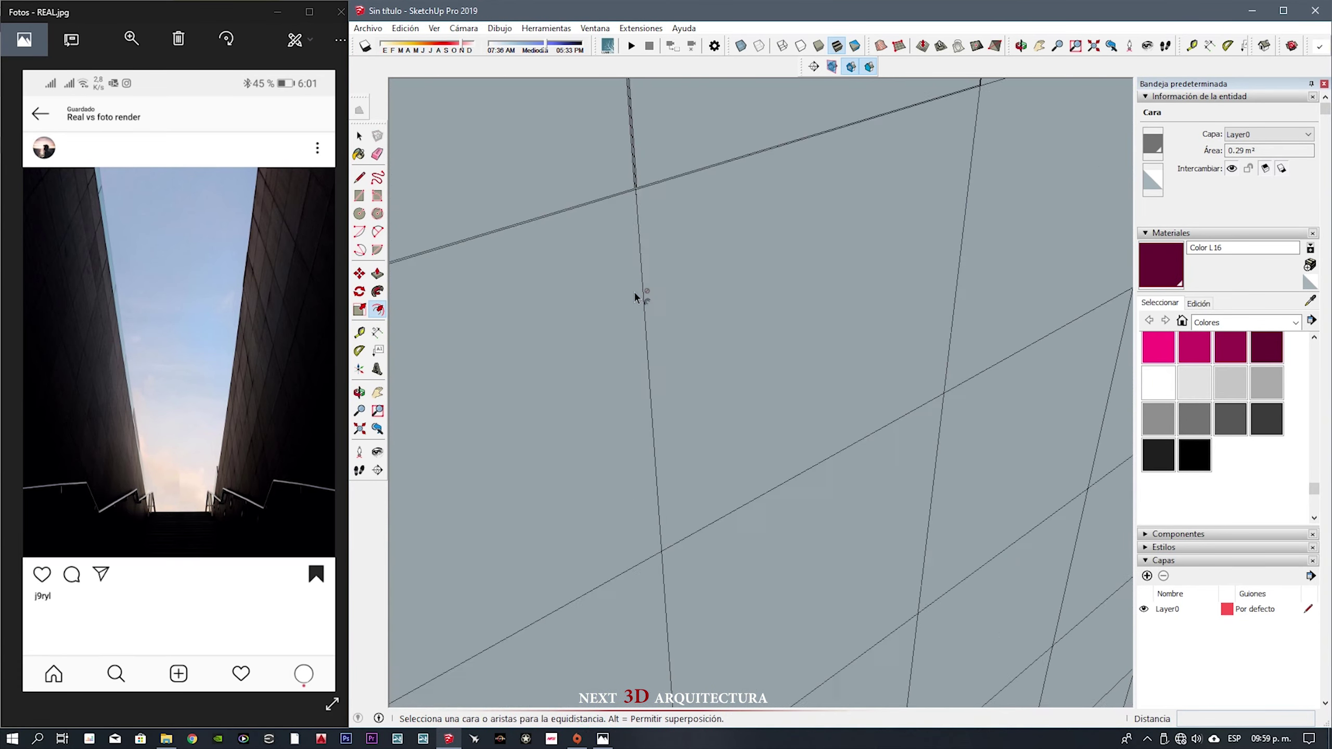
scroll(634, 291, "up", 2)
middle_click_drag(588, 189, 790, 388, "shift")
scroll(790, 388, "down", 2)
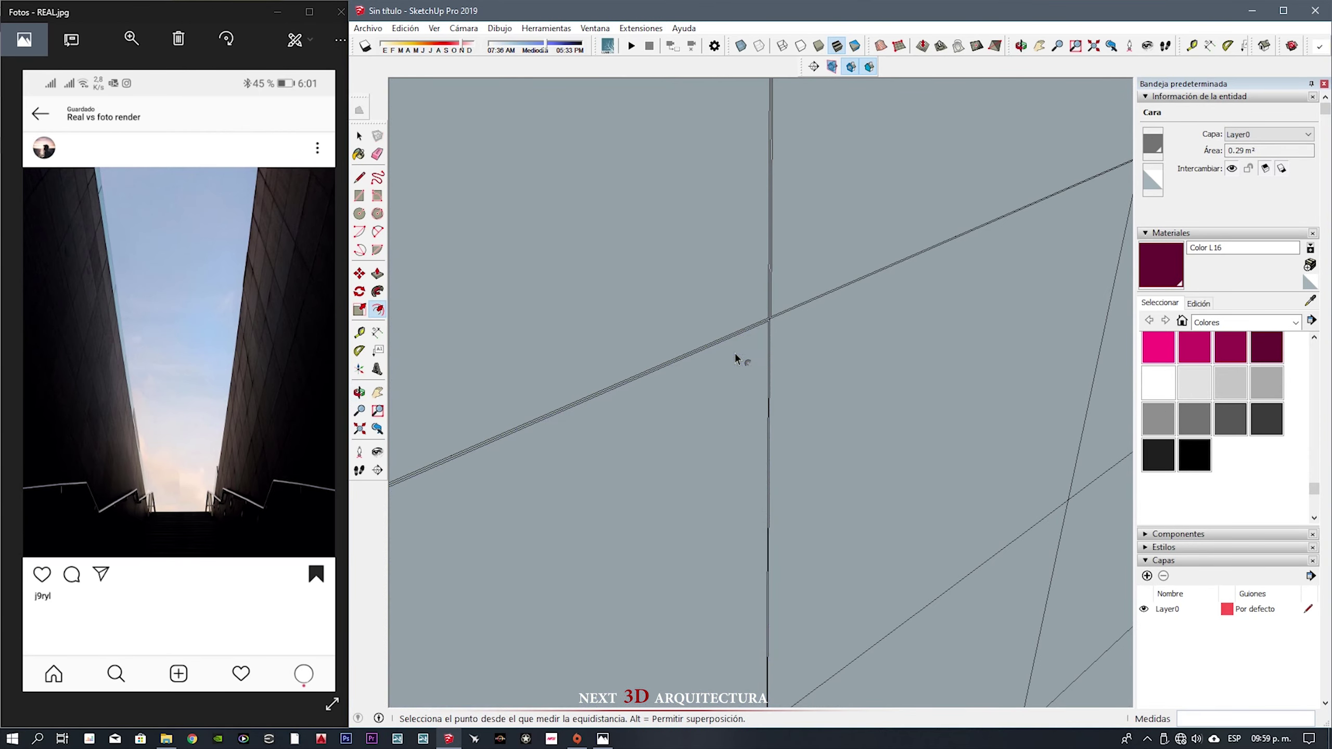
scroll(737, 360, "up", 2)
scroll(744, 314, "down", 2)
scroll(752, 261, "up", 2)
scroll(752, 309, "down", 2)
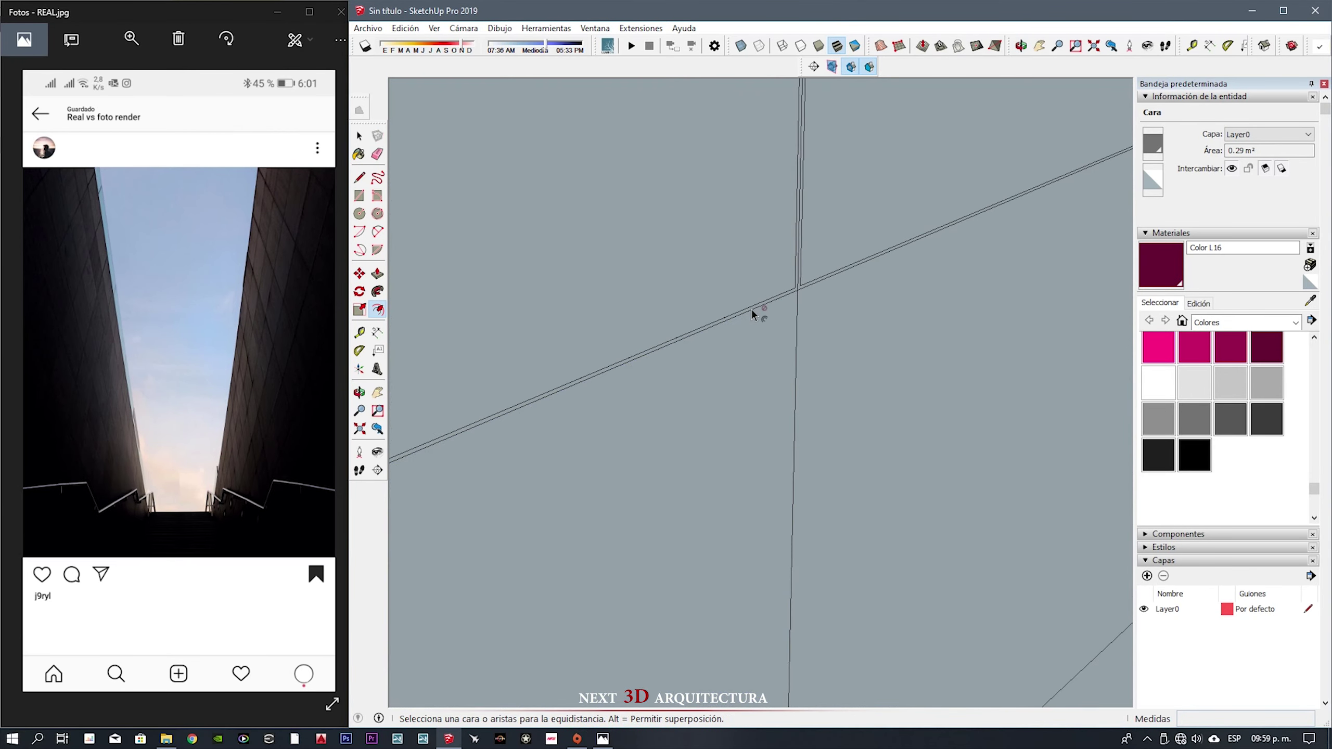
key("f")
scroll(571, 223, "down", 2)
scroll(662, 455, "up", 2)
scroll(648, 397, "up", 2)
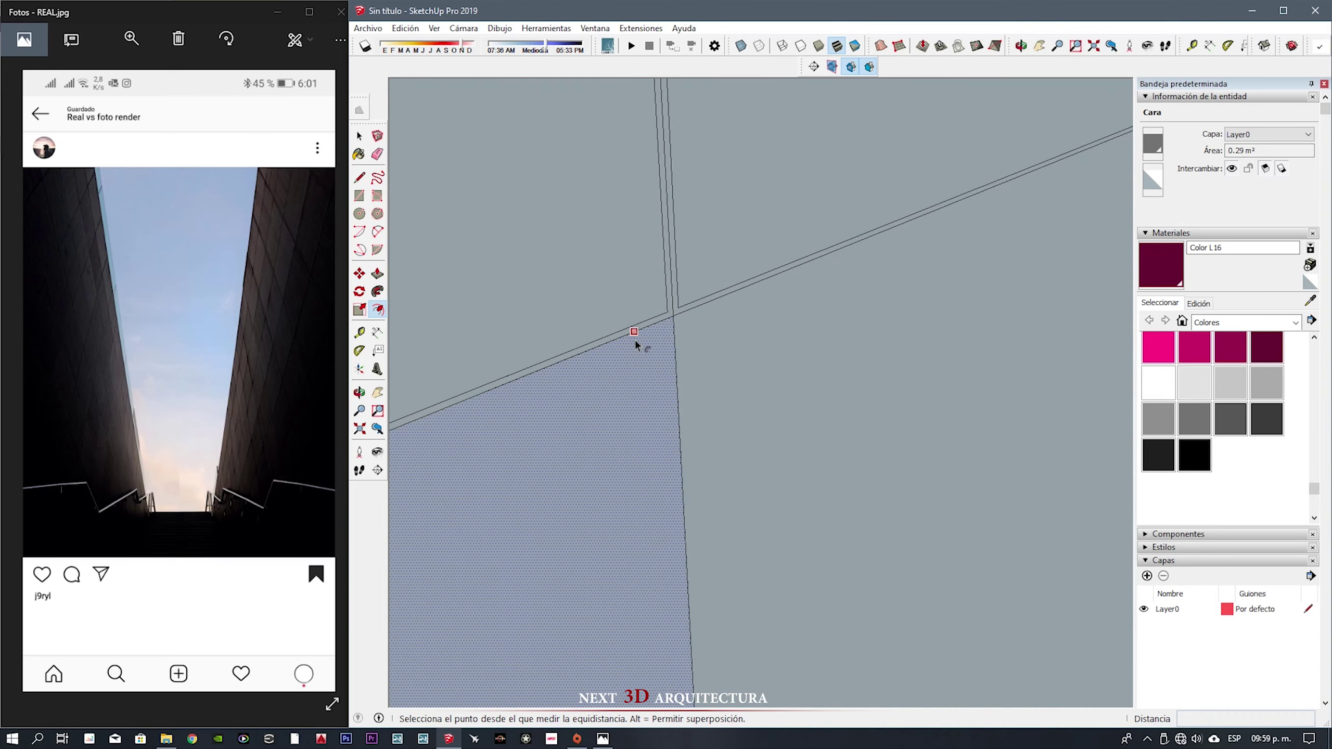
scroll(636, 225, "down", 2)
scroll(635, 391, "up", 2)
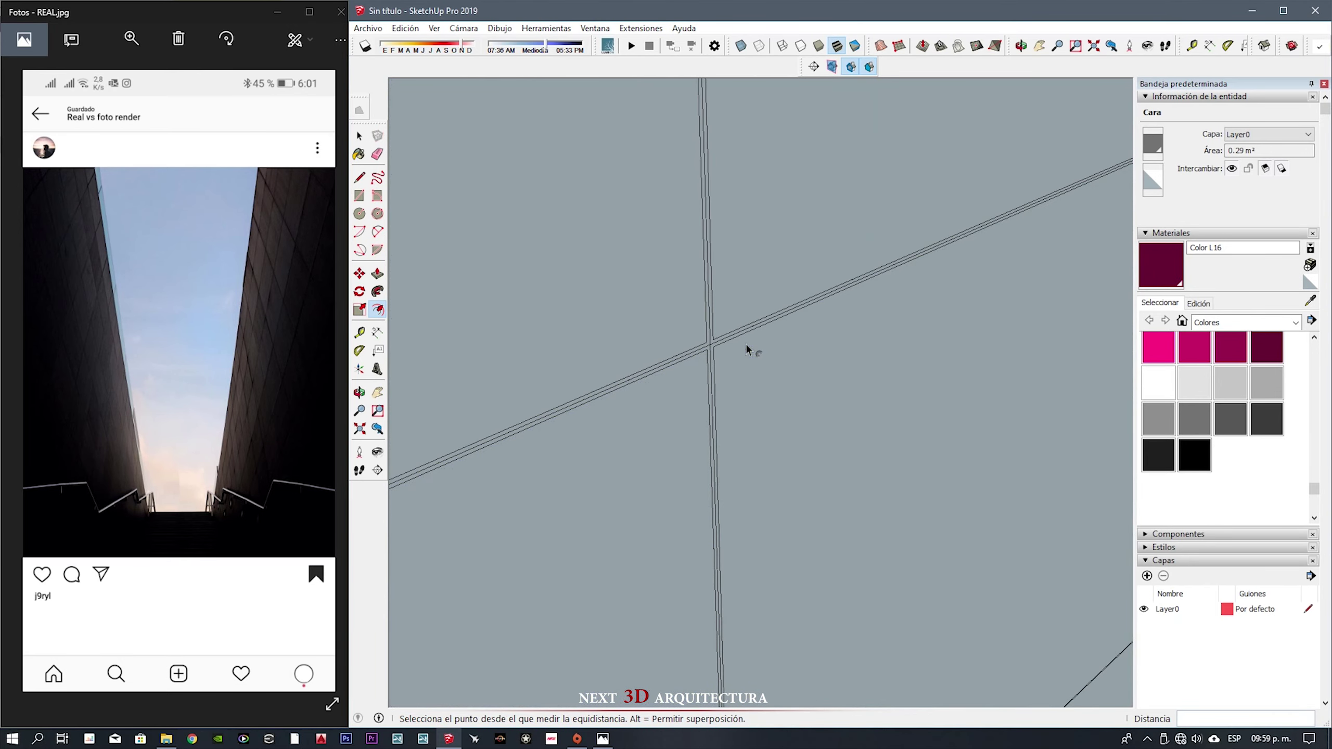
scroll(565, 298, "down", 2)
scroll(720, 366, "up", 3)
- Move along the tiled facade to its far end and triple-click to select the wall grid
scroll(722, 363, "down", 3)
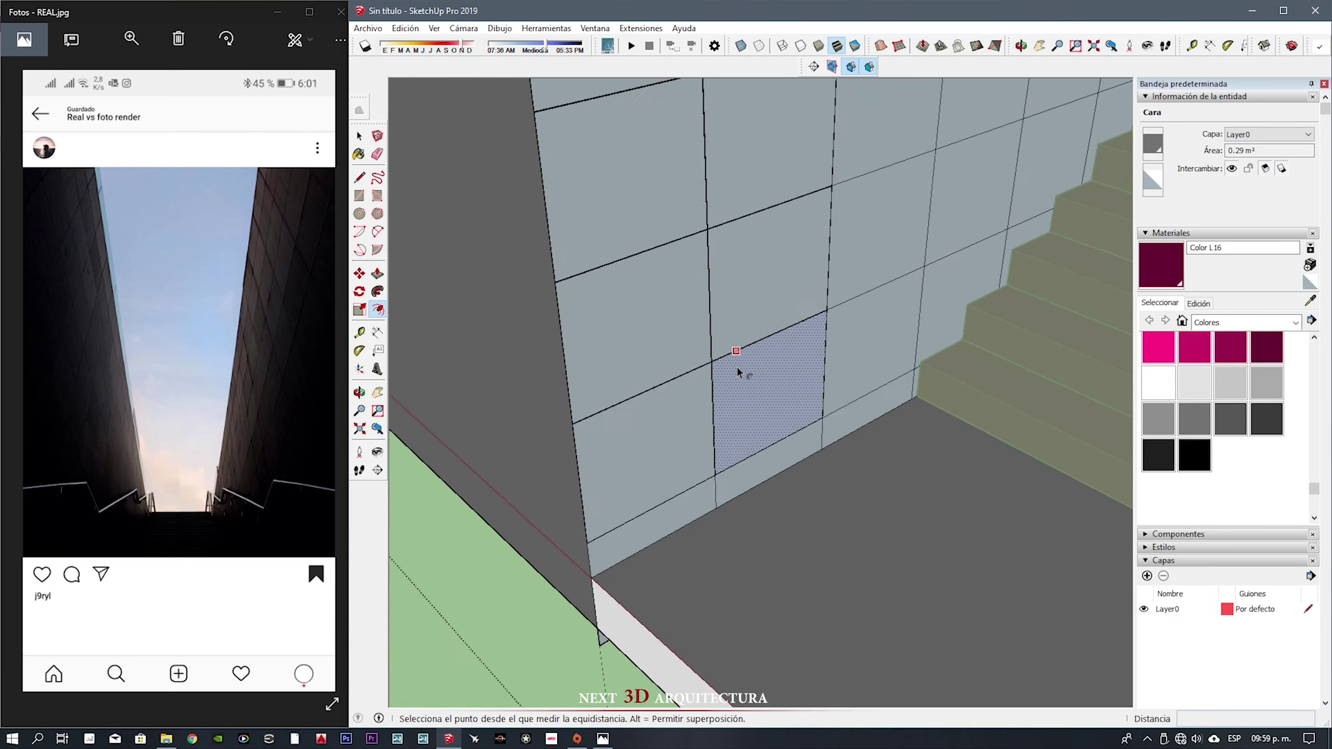
mouse_move(736, 366)
middle_mouse_down()
mouse_move(829, 171)
mouse_move(494, 587)
middle_mouse_up()
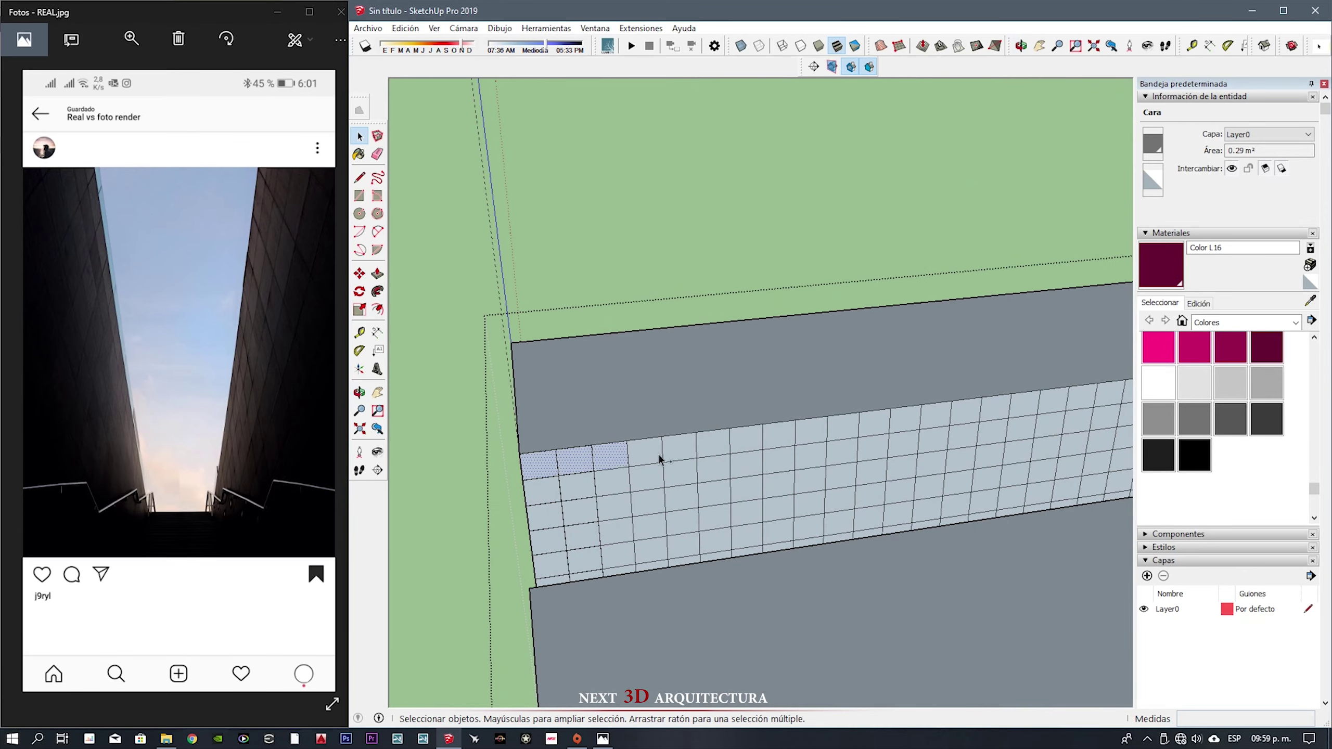
middle_click_drag(843, 429, 556, 490, "shift")
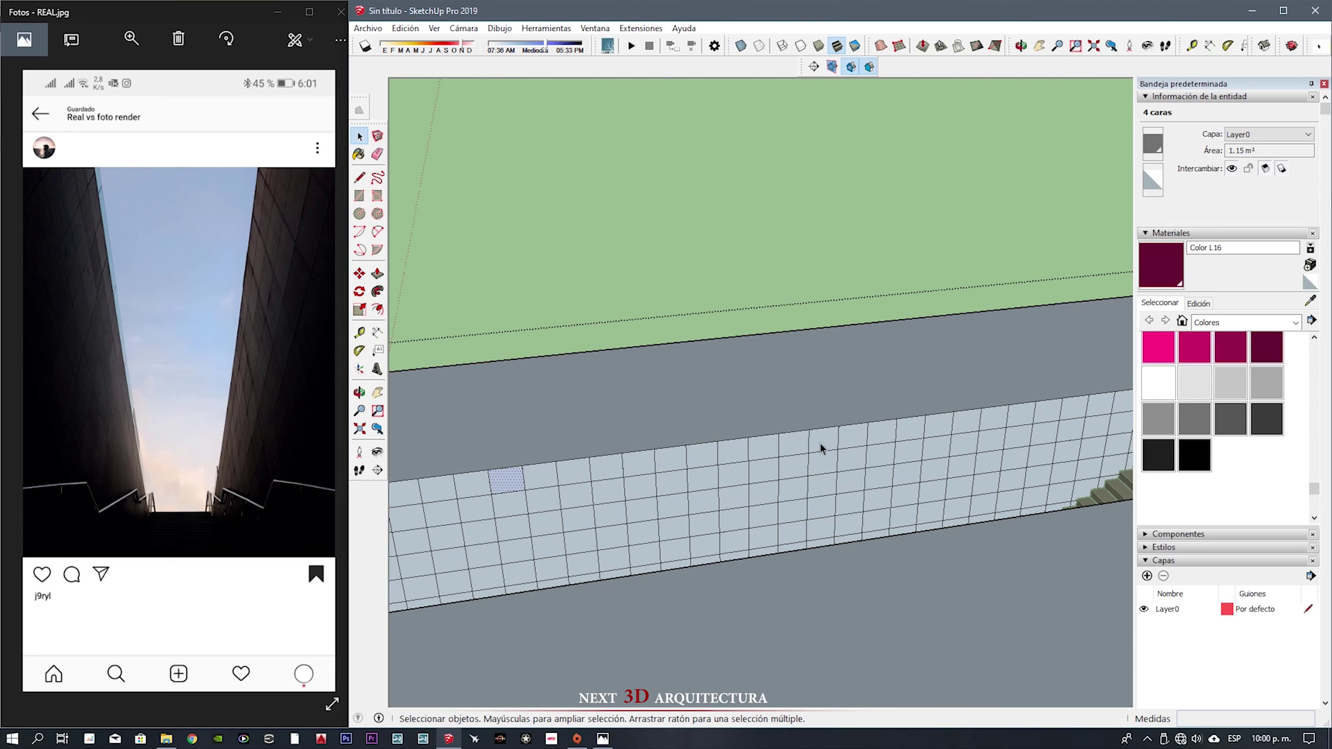
middle_click_drag(820, 443, 562, 458, "shift")
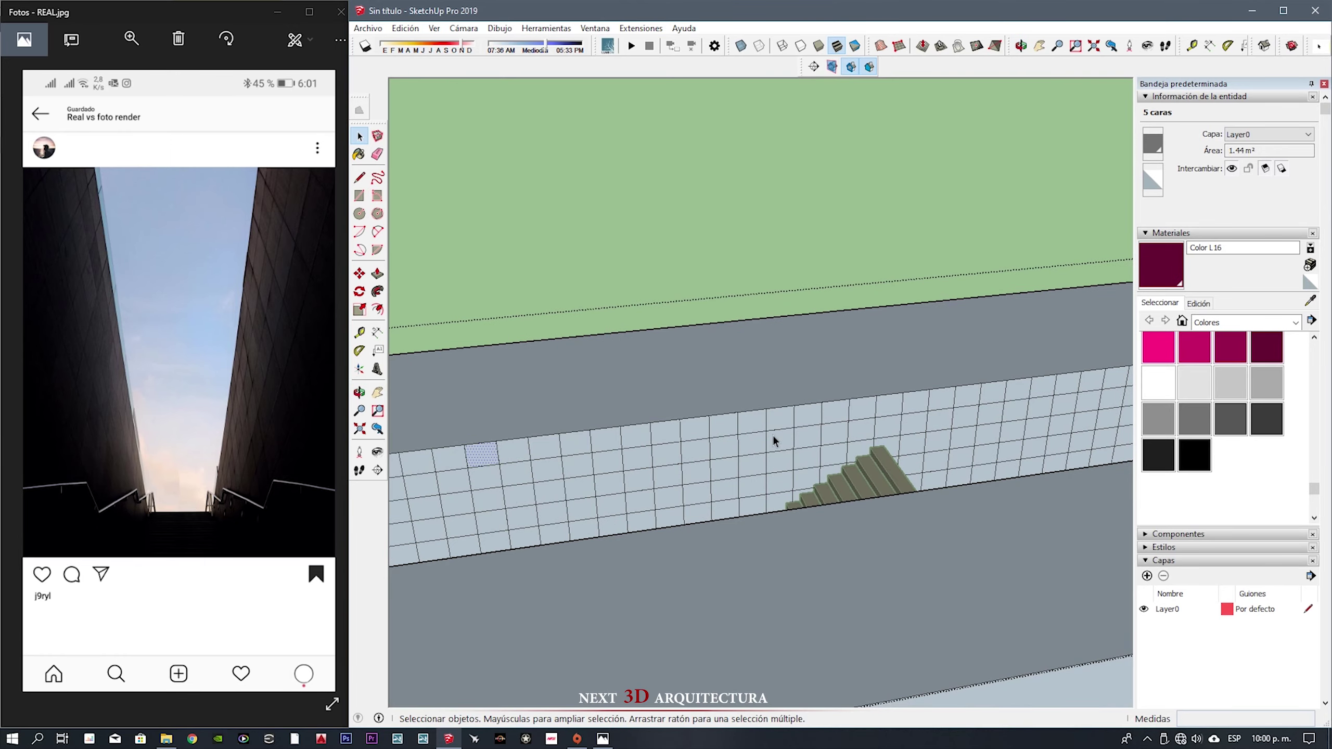
middle_click_drag(919, 424, 613, 468, "shift")
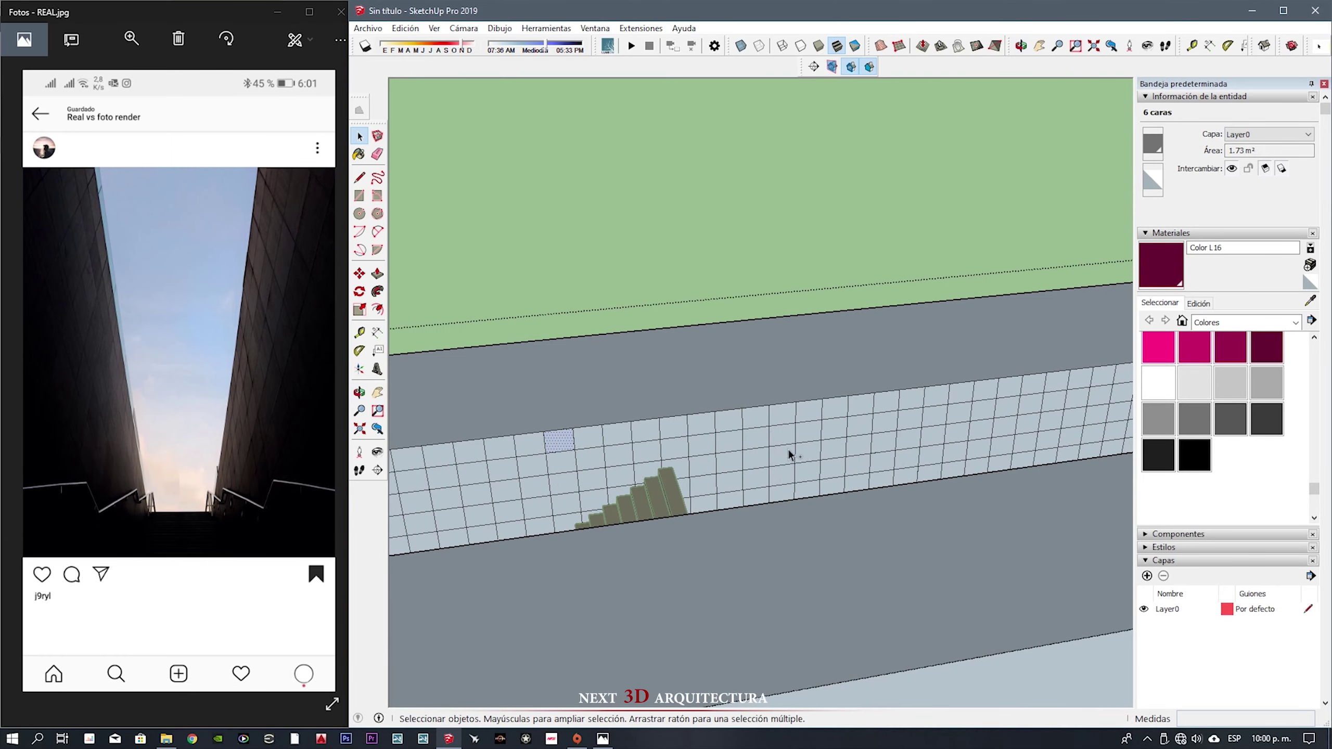
middle_click_drag(931, 416, 596, 498, "shift")
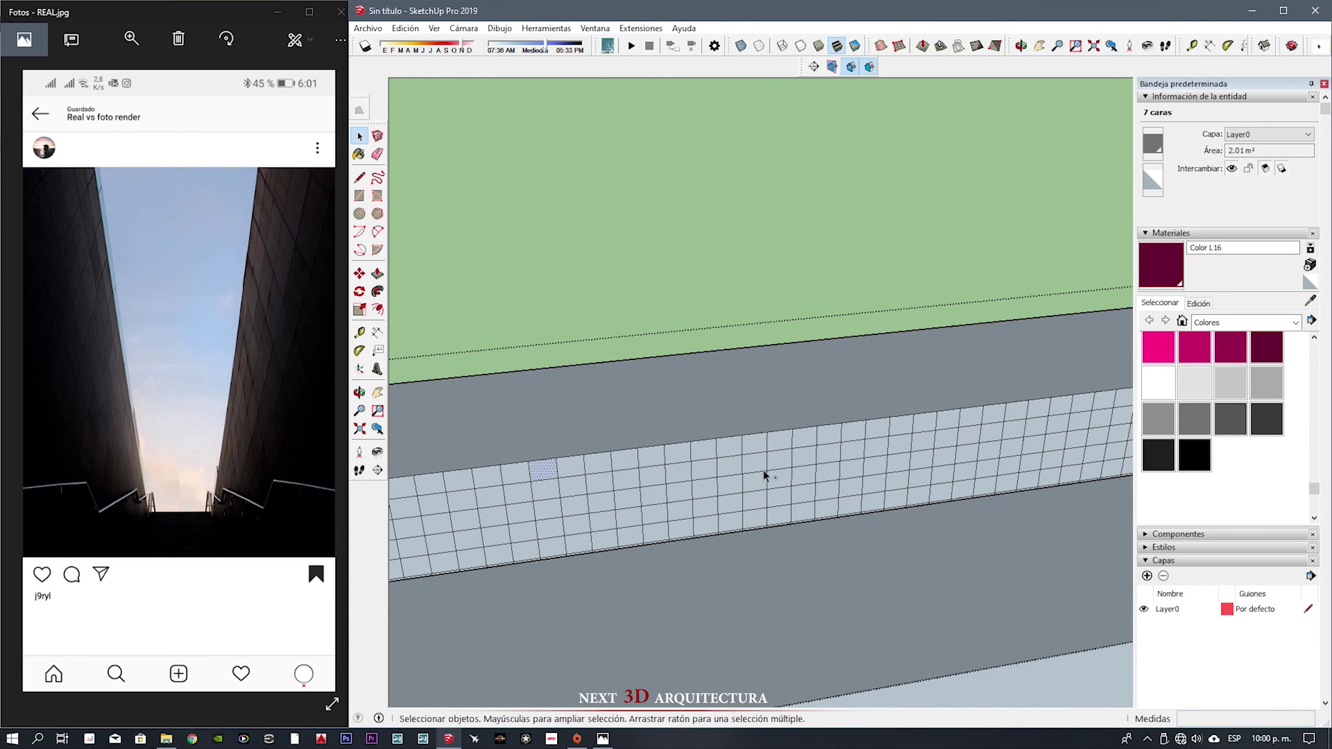
middle_click_drag(847, 452, 587, 479, "shift")
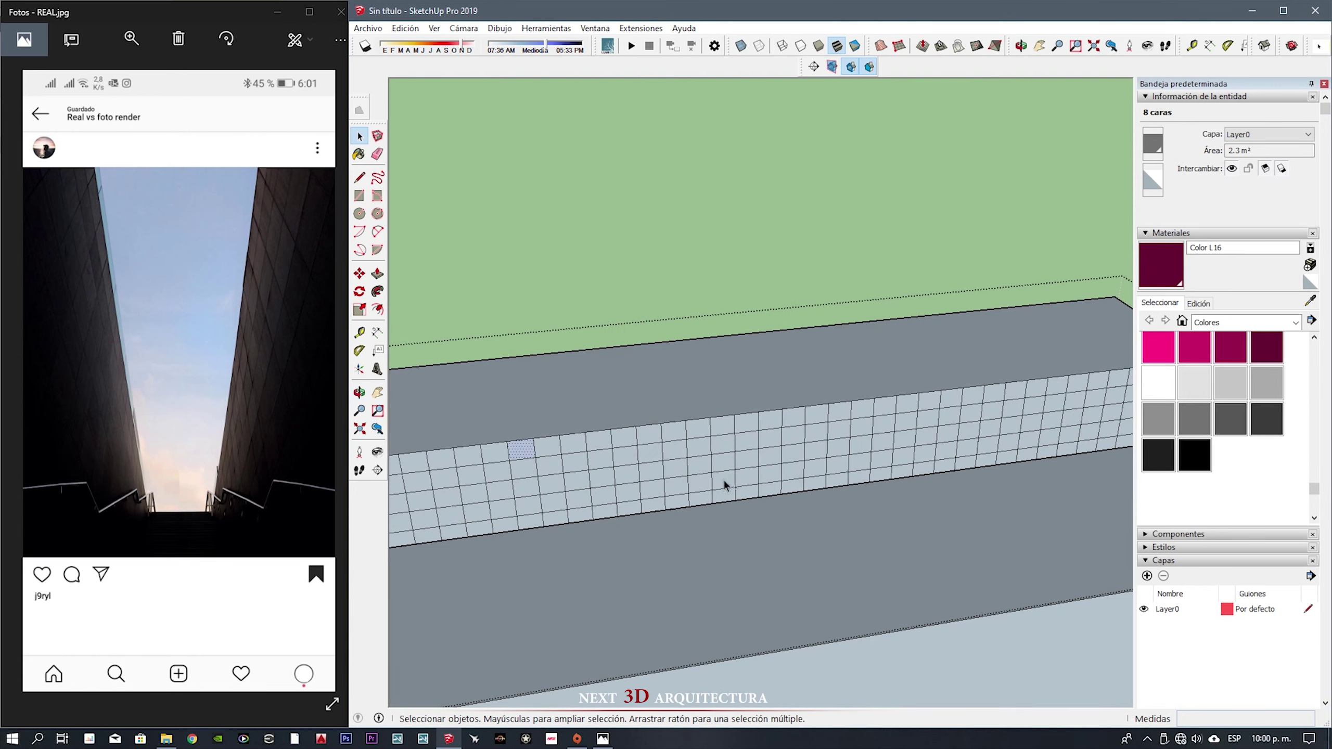
middle_click_drag(768, 425, 778, 446, "shift")
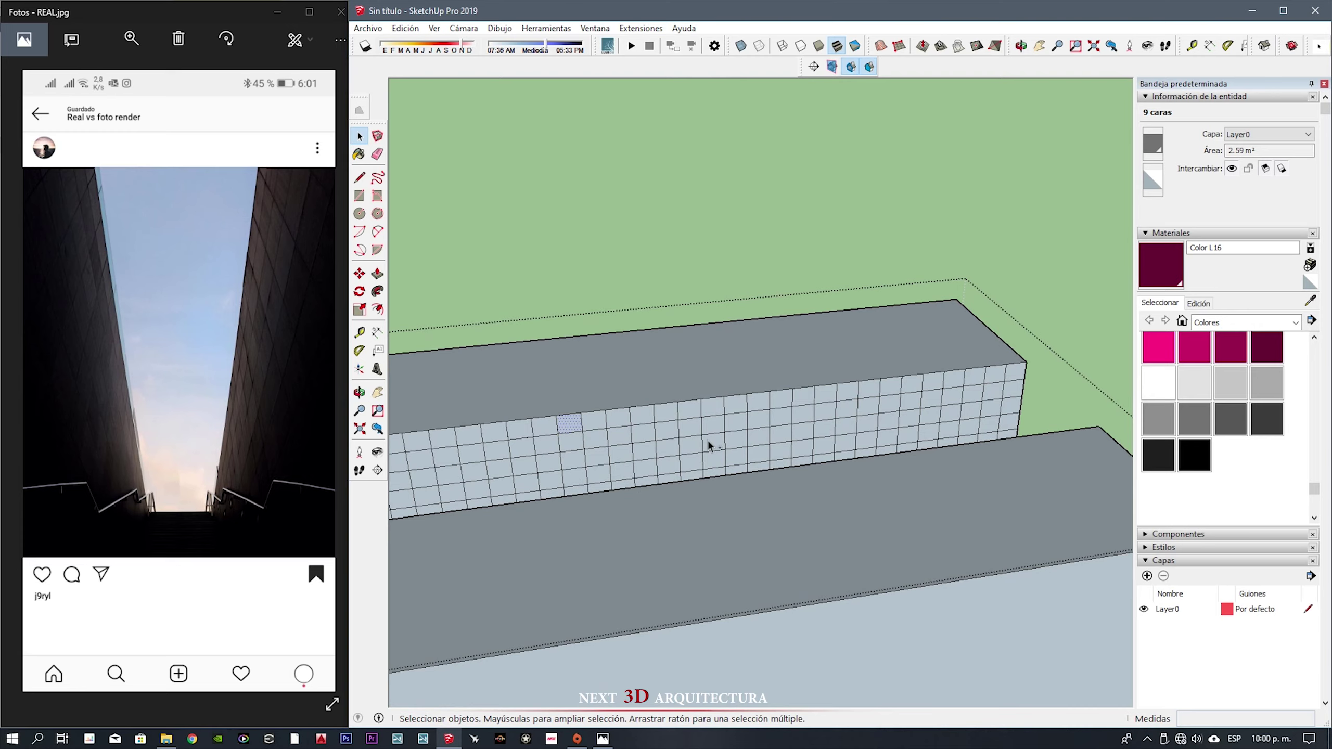
triple_click(801, 399)
- Select the model and paint it dark blue Color 107, then orbit toward the walls
scroll(828, 441, "up", 8)
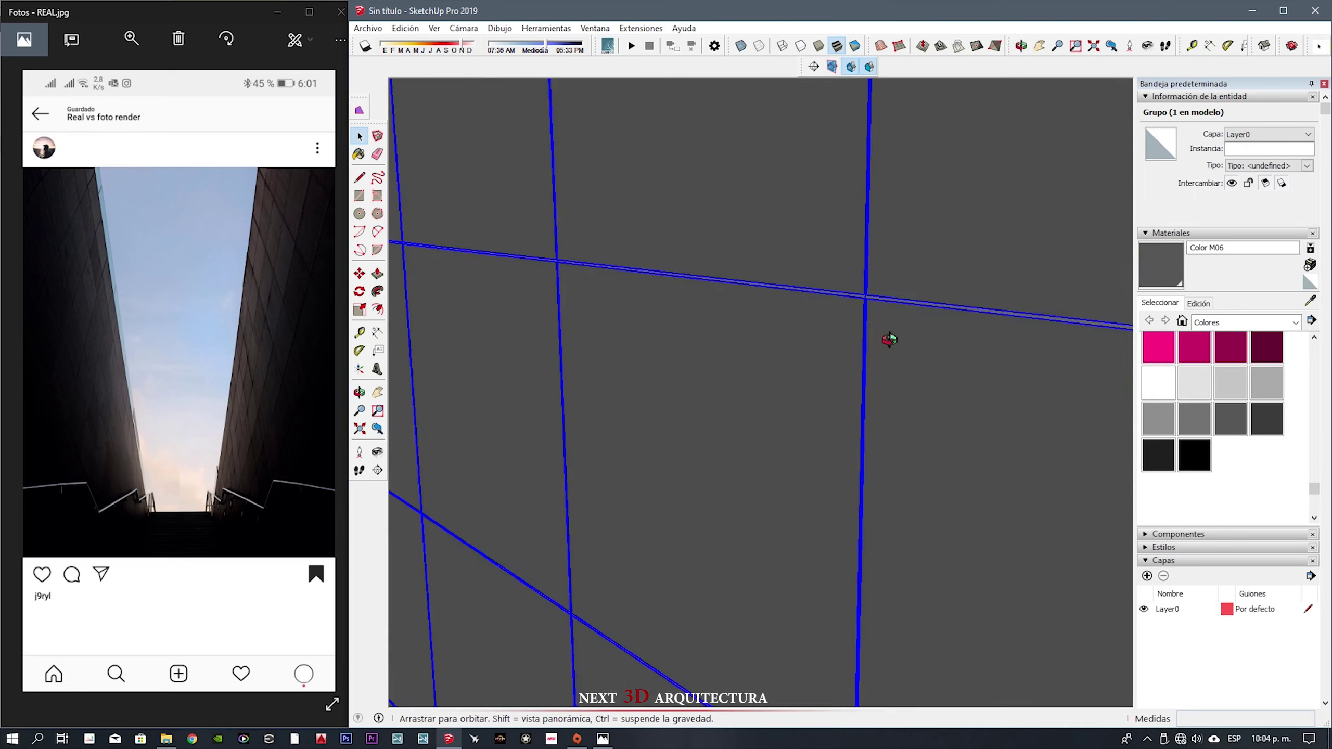
scroll(886, 339, "up", 2)
scroll(891, 320, "up", 2)
right_click(866, 315)
left_click(991, 381)
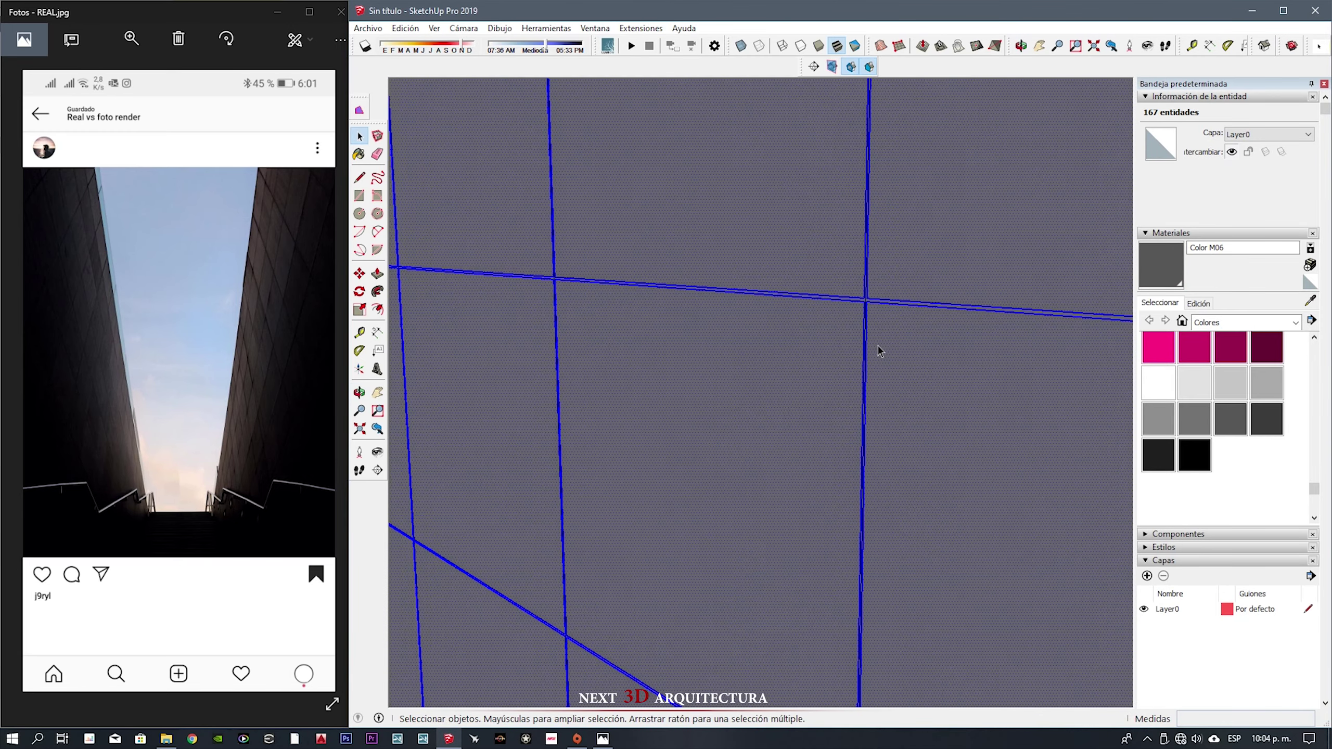
middle_click_drag(991, 380, 1085, 299)
scroll(1217, 390, "up", 5)
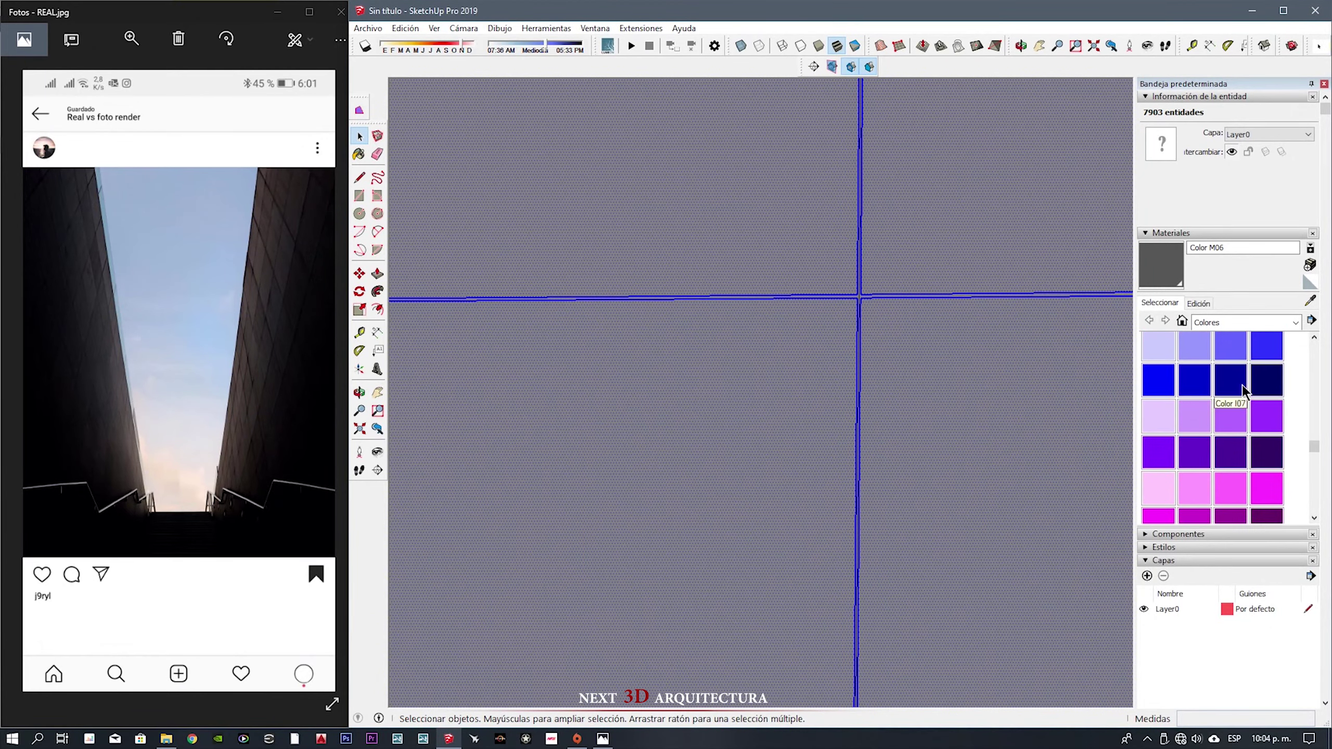
left_click(1005, 365)
mouse_move(883, 363)
middle_mouse_down()
mouse_move(621, 337)
mouse_move(749, 197)
mouse_move(675, 188)
middle_mouse_up()
key("space")
- Explode the first wall group into loose geometry and orbit close to the gridded wall
left_click(749, 196)
right_click(675, 188)
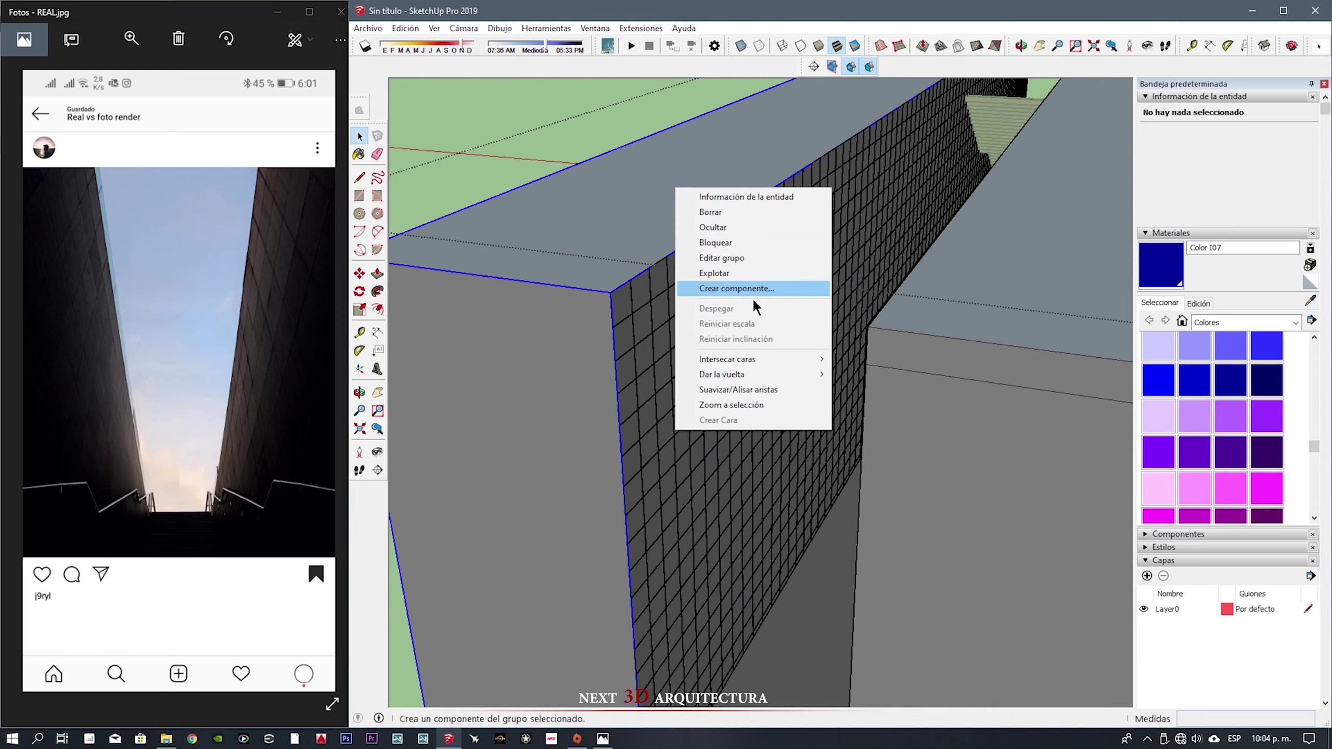
left_click(722, 272)
key("p")
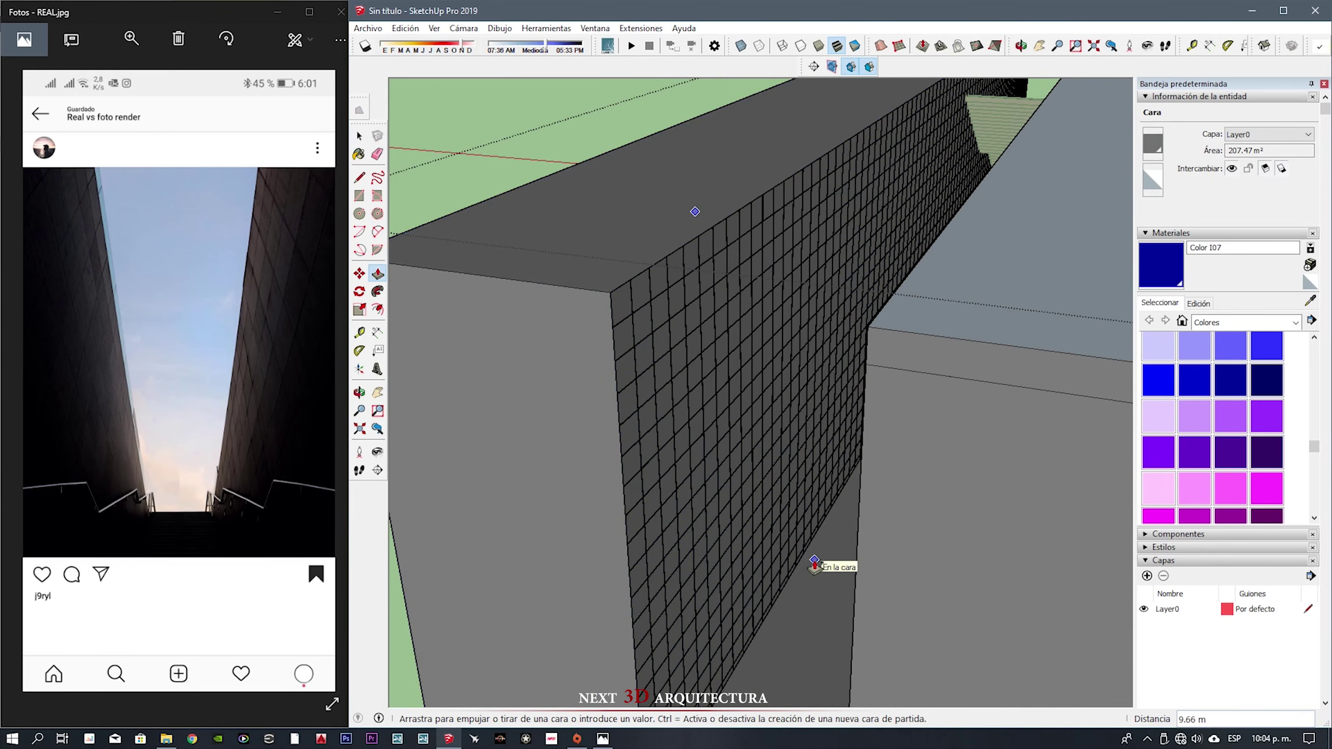
key("space")
scroll(761, 279, "up", 5)
middle_click_drag(755, 270, 586, 294)
- Explode the gridded wall and fill its plain face with Color 107, then orbit out
triple_click(578, 325)
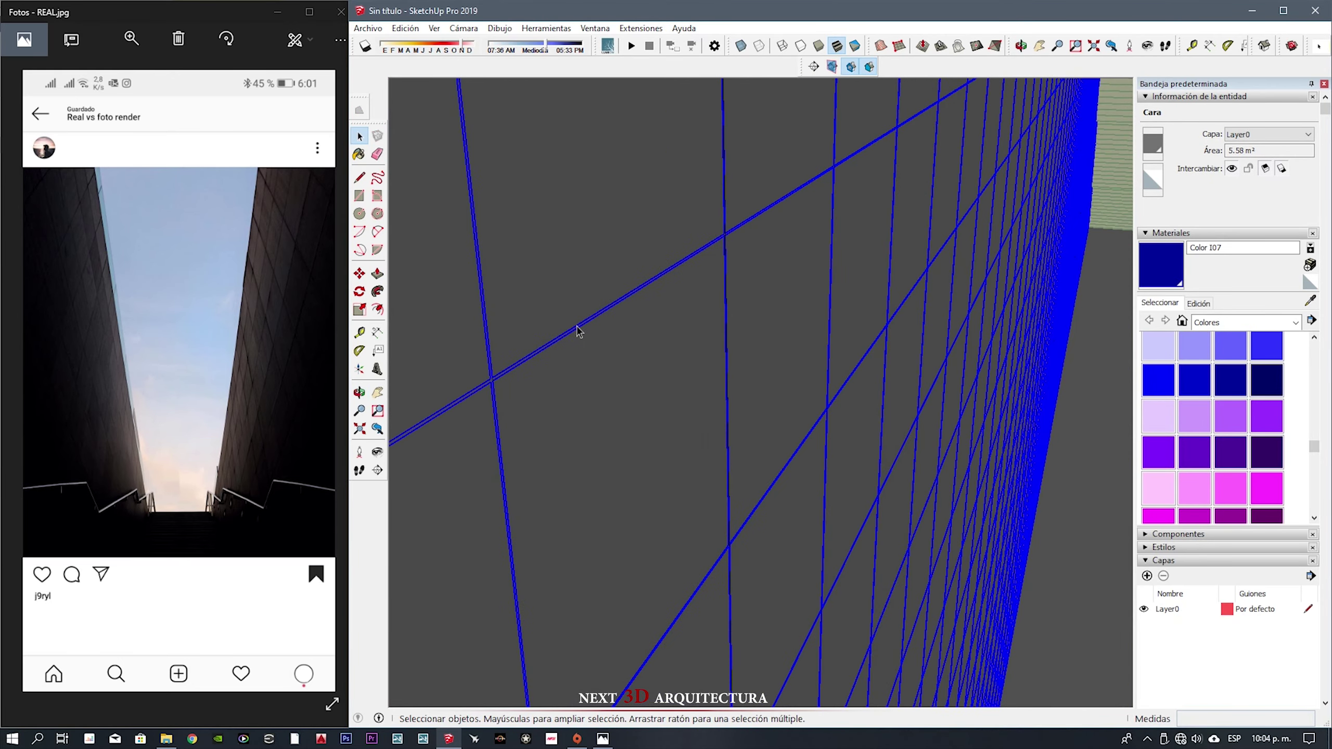
right_click(572, 330)
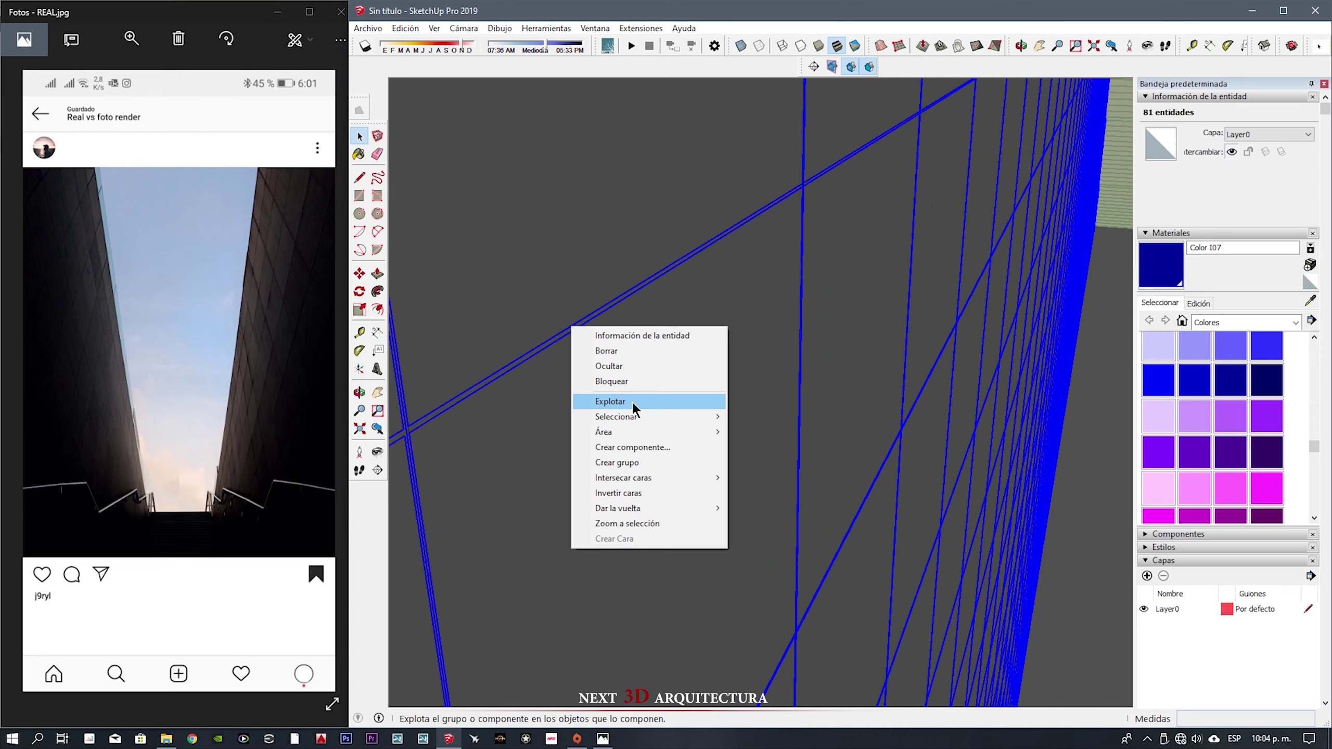
left_click(633, 403)
left_click(608, 384)
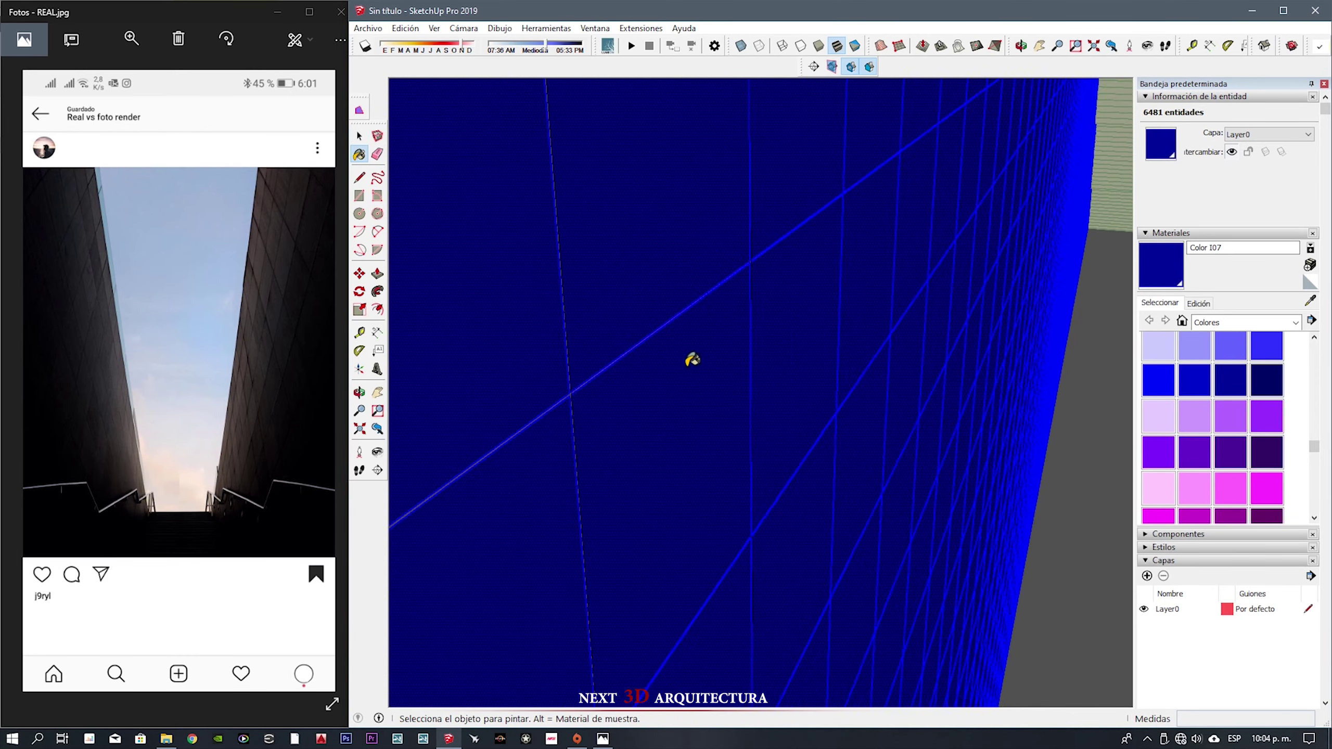
scroll(511, 417, "down", 5)
middle_click_drag(990, 318, 843, 179)
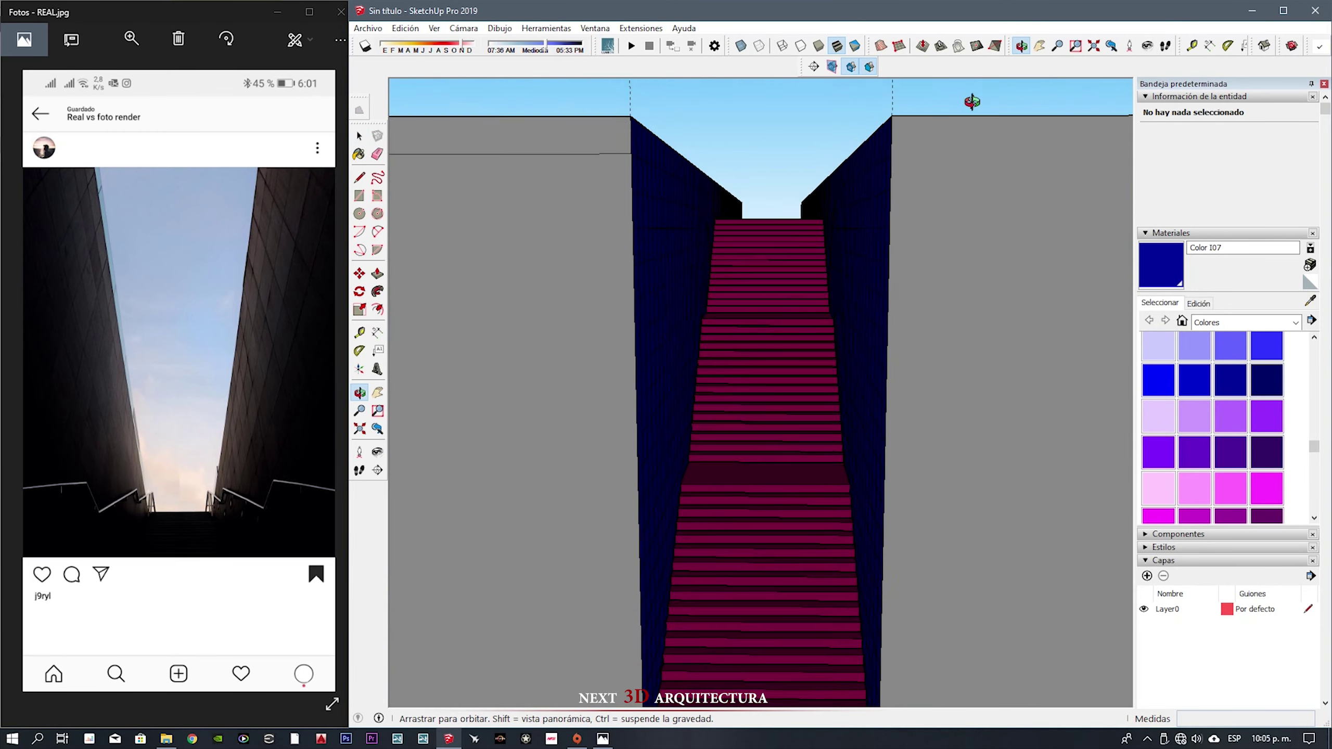
key("space")
mouse_move(971, 102)
middle_mouse_down()
mouse_move(773, 297)
mouse_move(694, 439)
middle_mouse_up()
- Group the entire stair model into a single group
key("ctrl+a")
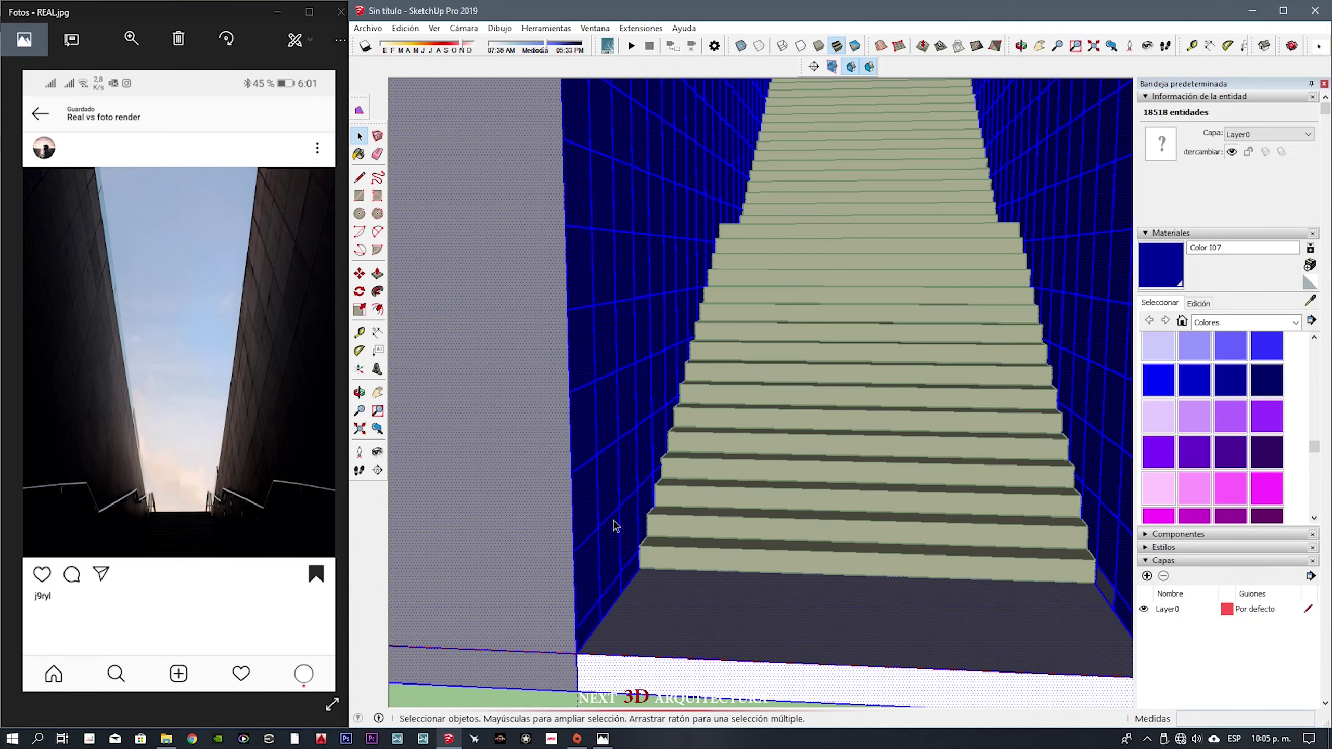
right_click(652, 535)
left_click(660, 418)
mouse_move(757, 257)
middle_mouse_down()
mouse_move(780, 276)
mouse_move(736, 438)
mouse_move(672, 357)
mouse_move(671, 467)
mouse_move(701, 214)
middle_mouse_up()
- Trace the stair edges with lines to form the stepped handrail path
key("l")
left_click(671, 467)
left_click(701, 214)
scroll(752, 199, "up", 2)
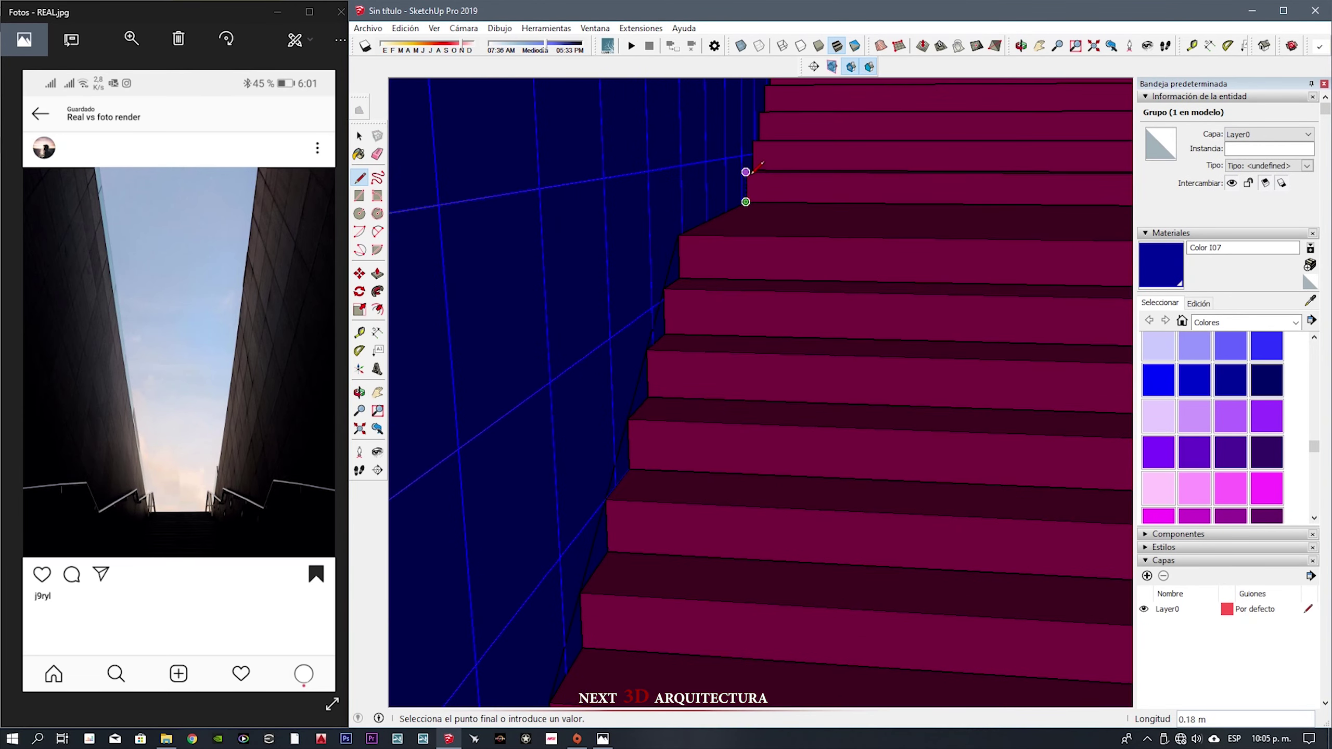
mouse_move(757, 168)
middle_mouse_down()
mouse_move(737, 229)
mouse_move(719, 230)
mouse_move(760, 208)
mouse_move(706, 277)
middle_mouse_up()
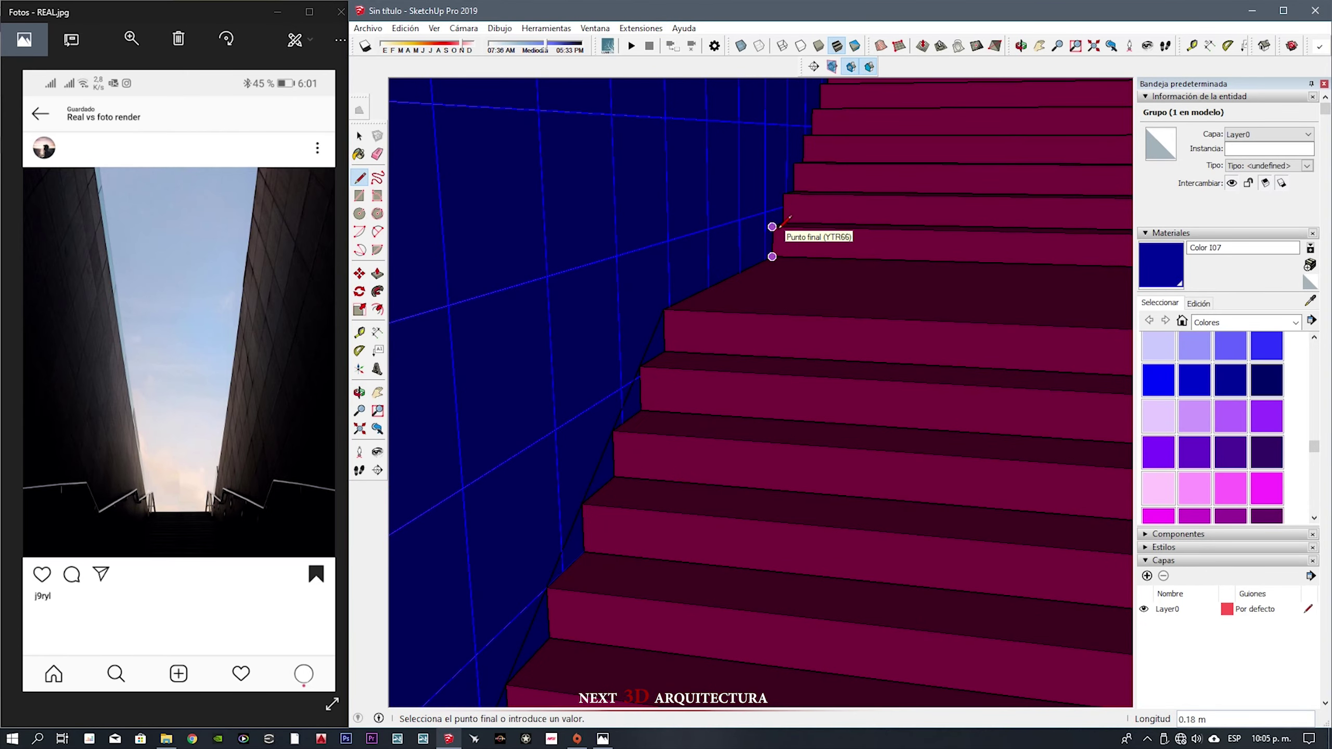
mouse_move(772, 226)
middle_mouse_down()
mouse_move(897, 172)
mouse_move(673, 292)
middle_mouse_up()
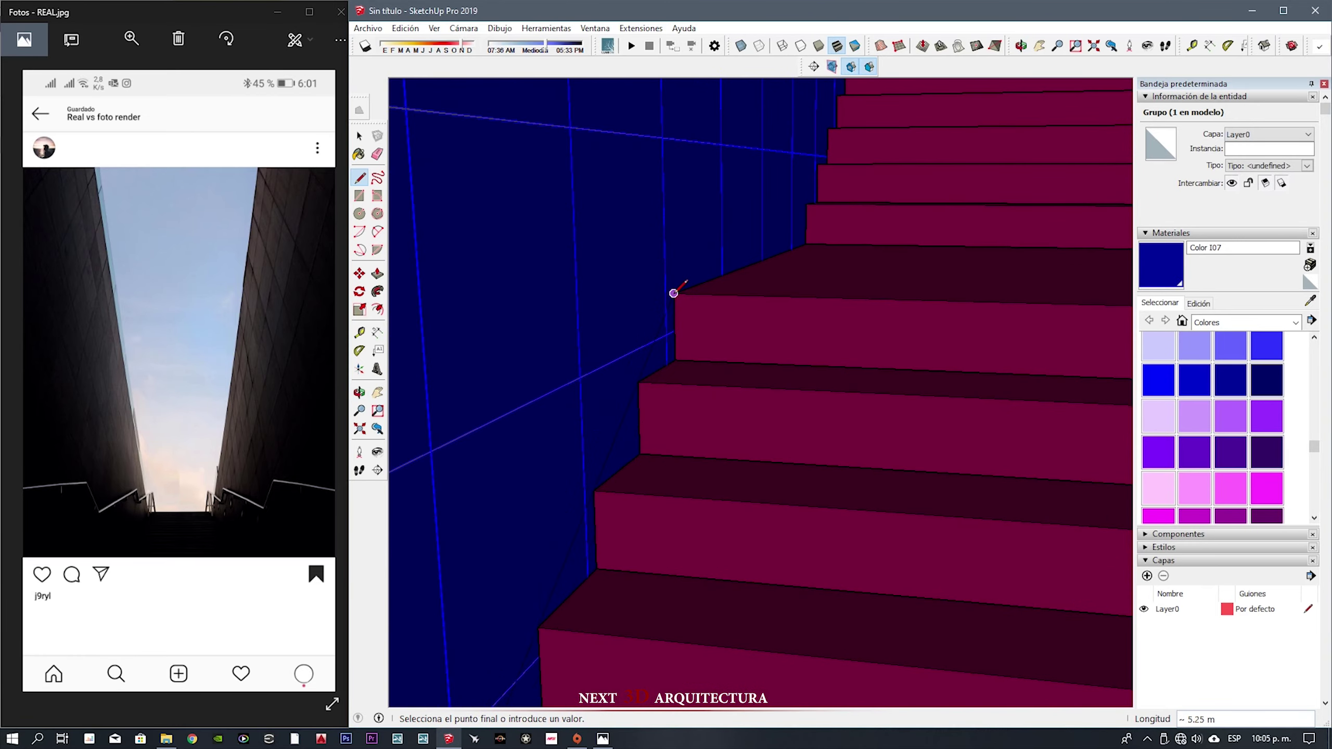
middle_click_drag(794, 194, 797, 276)
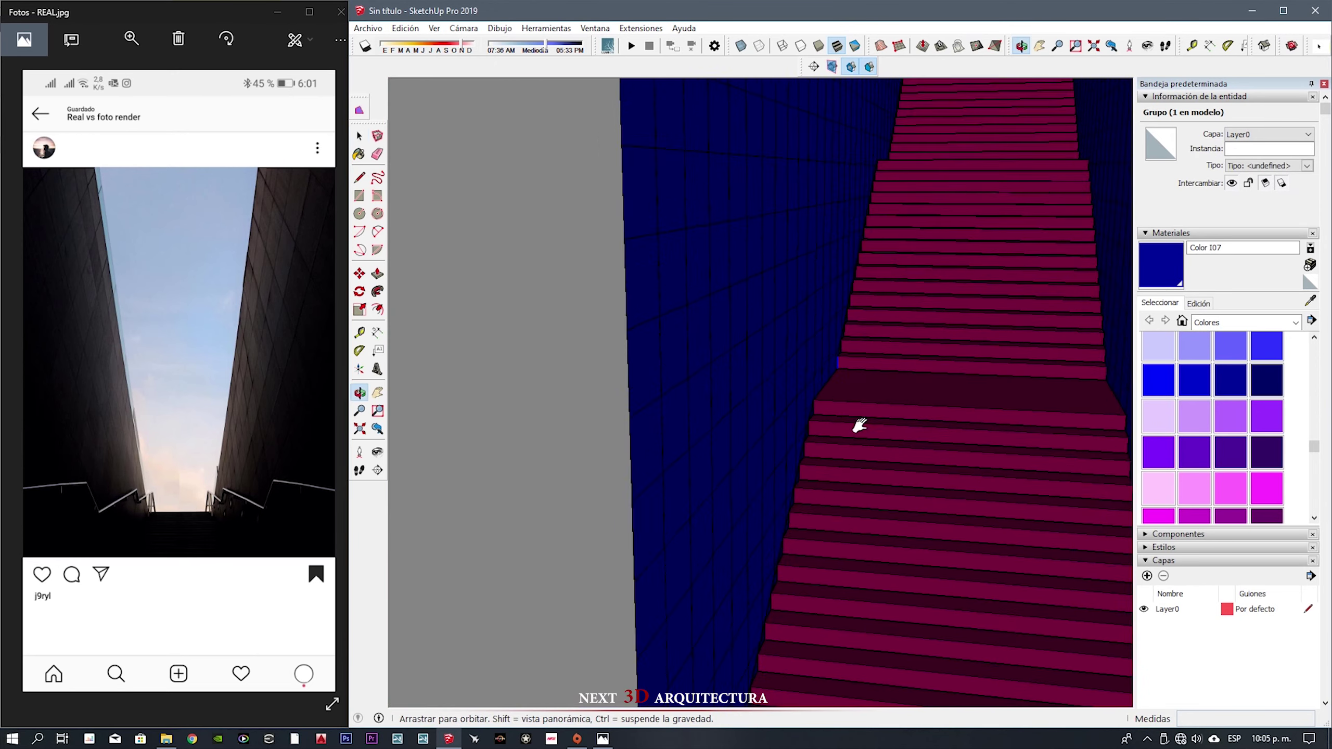
left_click(792, 426)
middle_click_drag(792, 426, 805, 400)
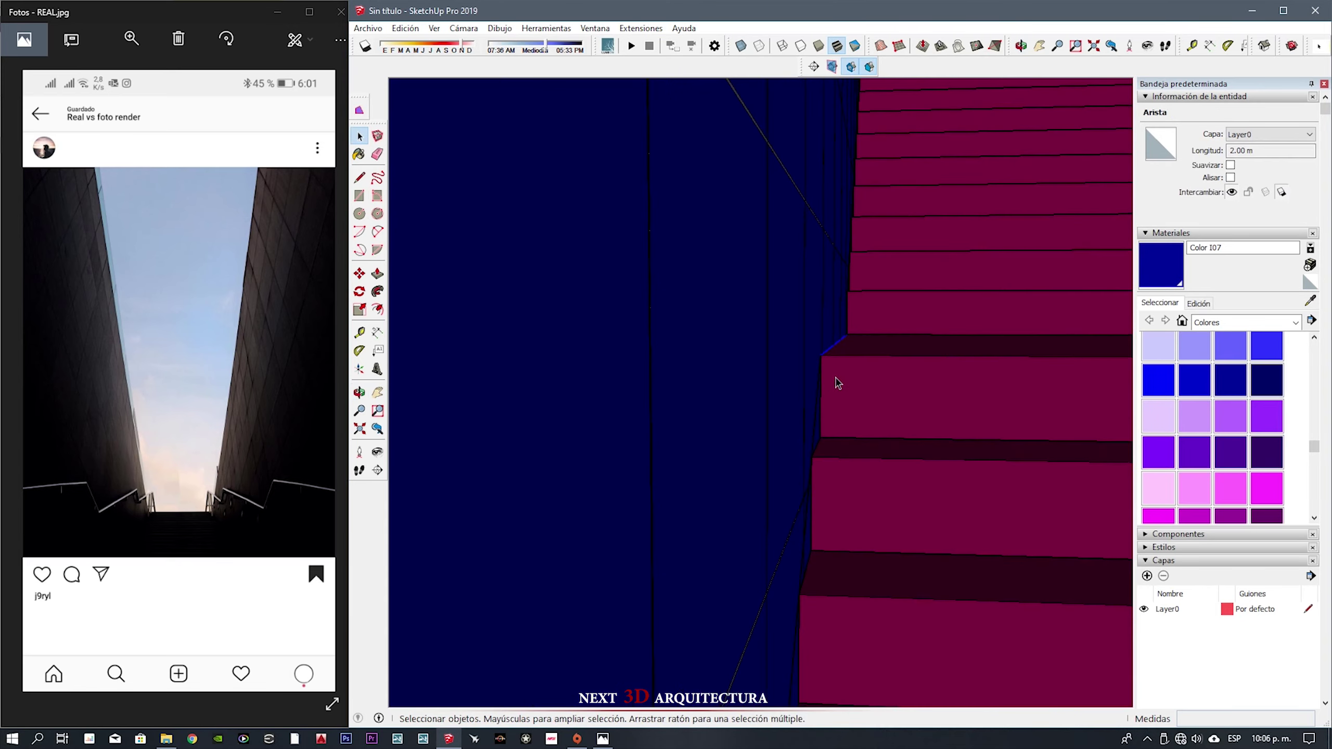
middle_click_drag(837, 382, 817, 383)
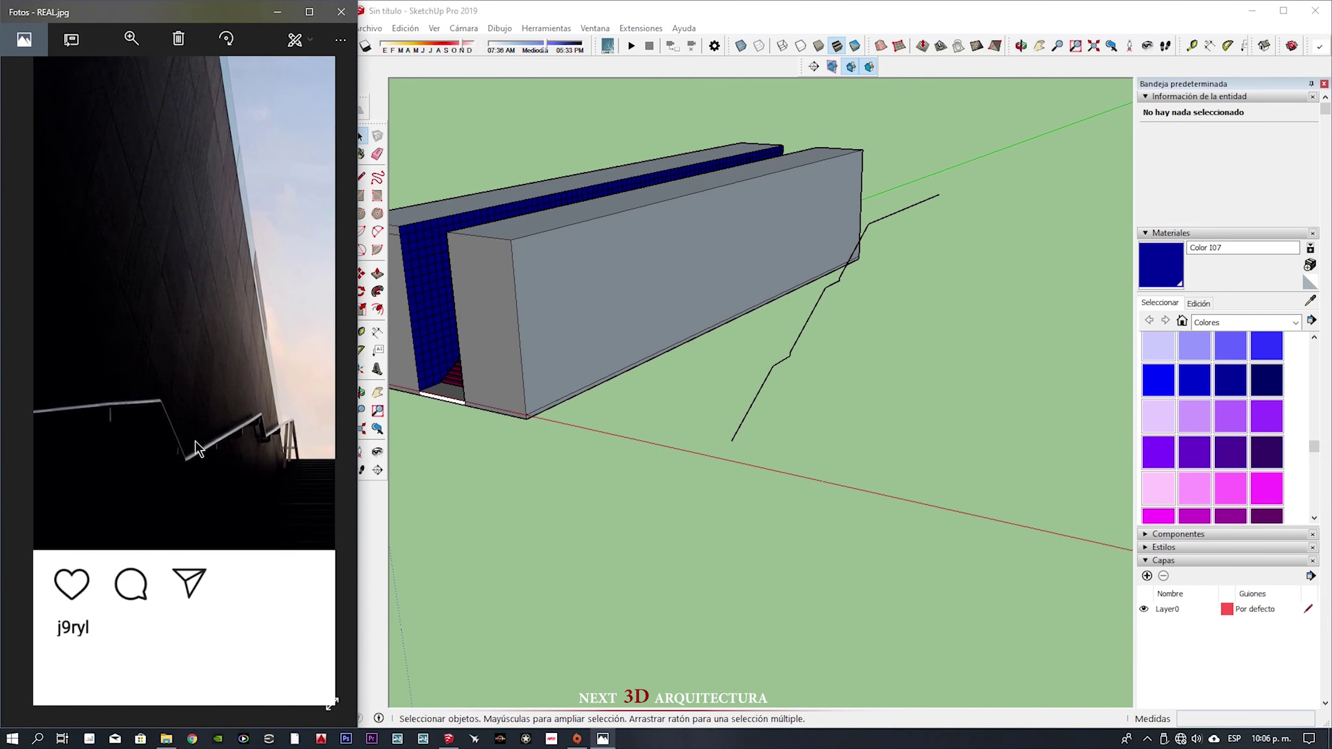
- Draw a 0.04 m radius circle near the handrail path's end
left_click(119, 74)
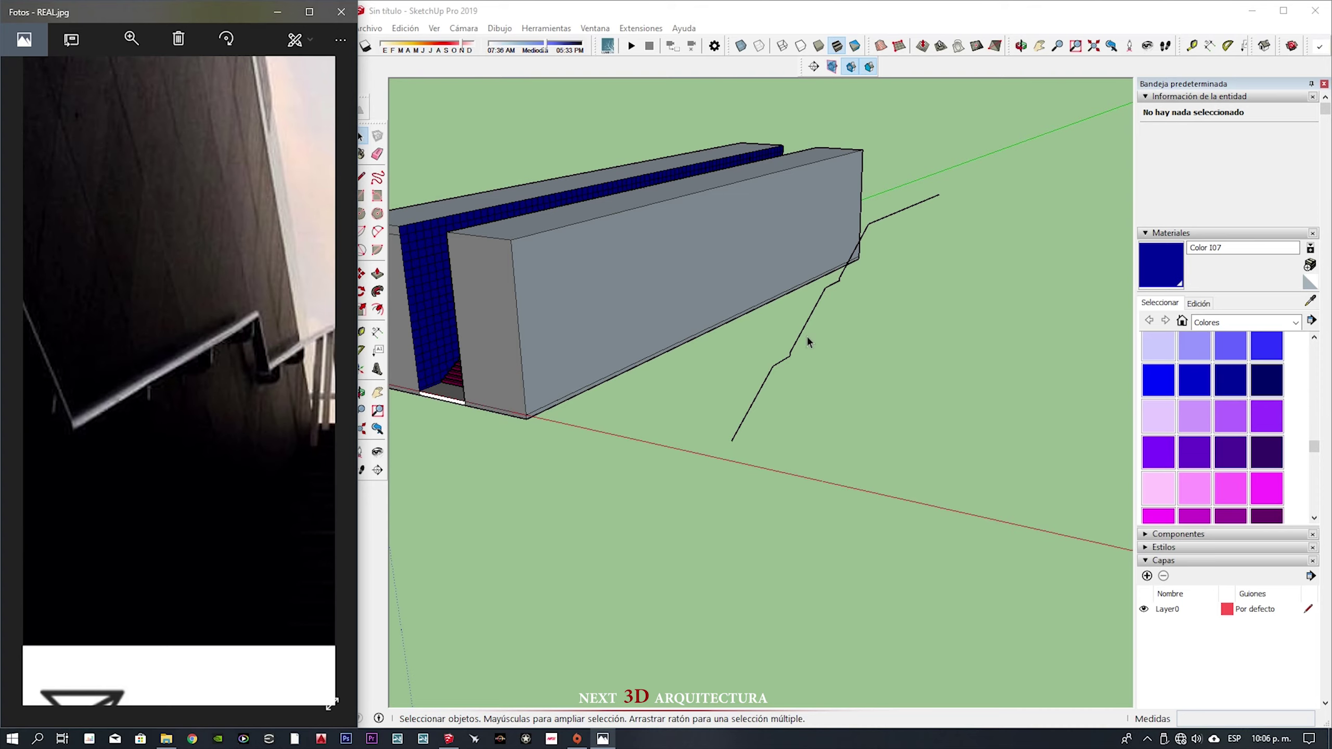
scroll(808, 342, "up", 3)
scroll(790, 351, "up", 3)
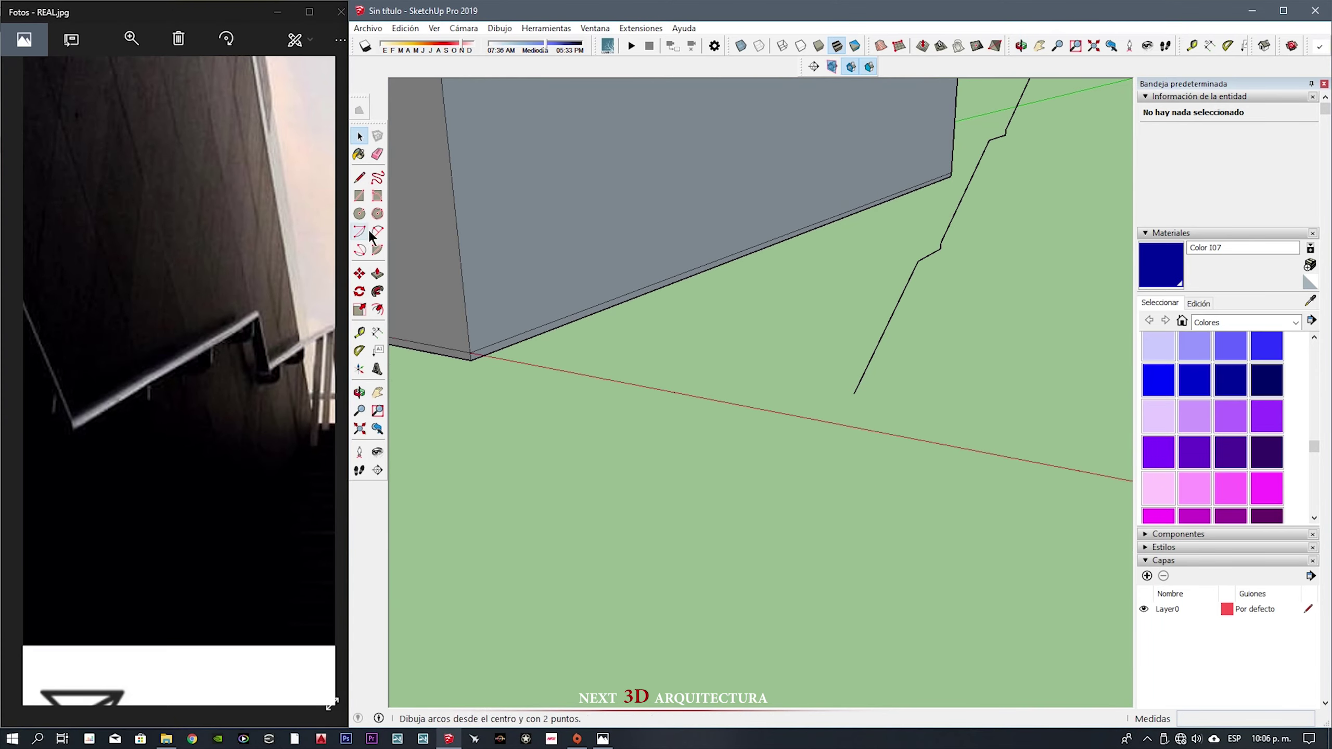
left_click(359, 215)
scroll(891, 347, "down", 5)
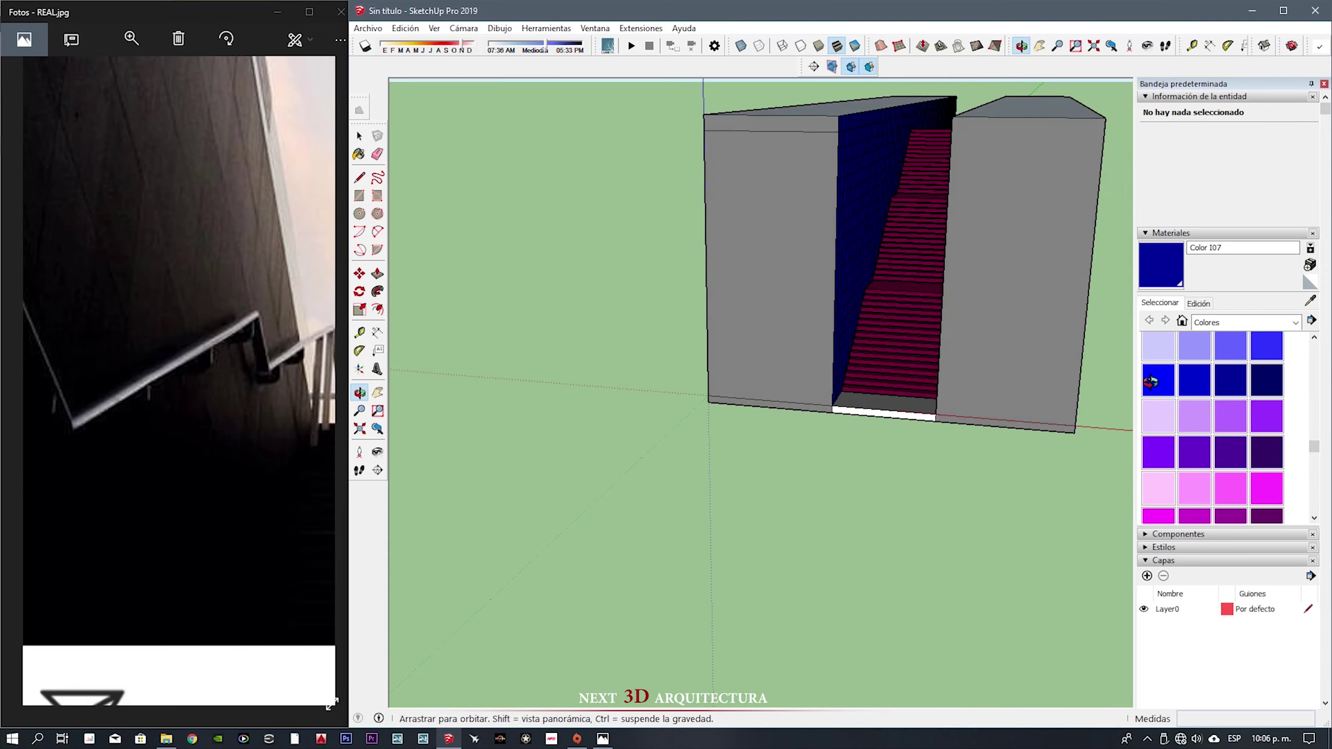
scroll(913, 351, "up", 5)
left_click(940, 364)
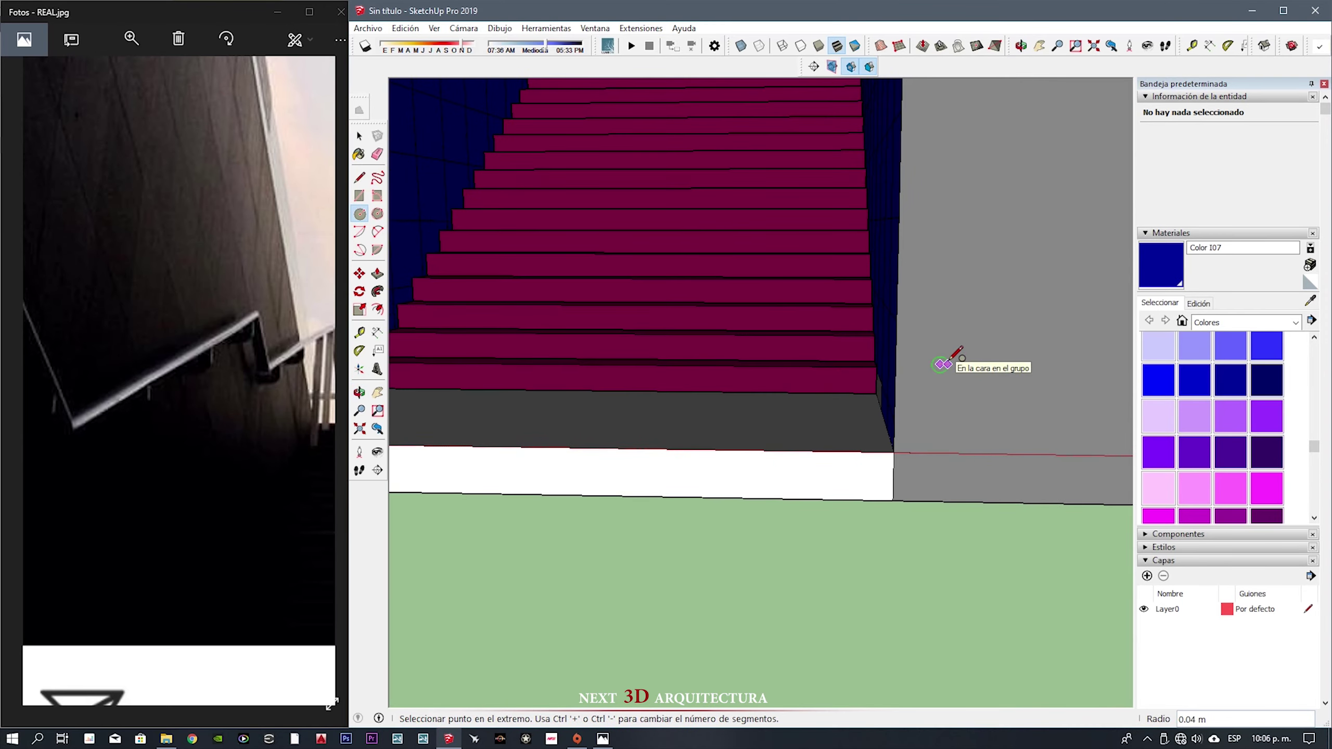
- Move the circle onto the end of the stepped line
key("ctrl+a")
scroll(940, 363, "down", 2)
scroll(785, 386, "down", 4)
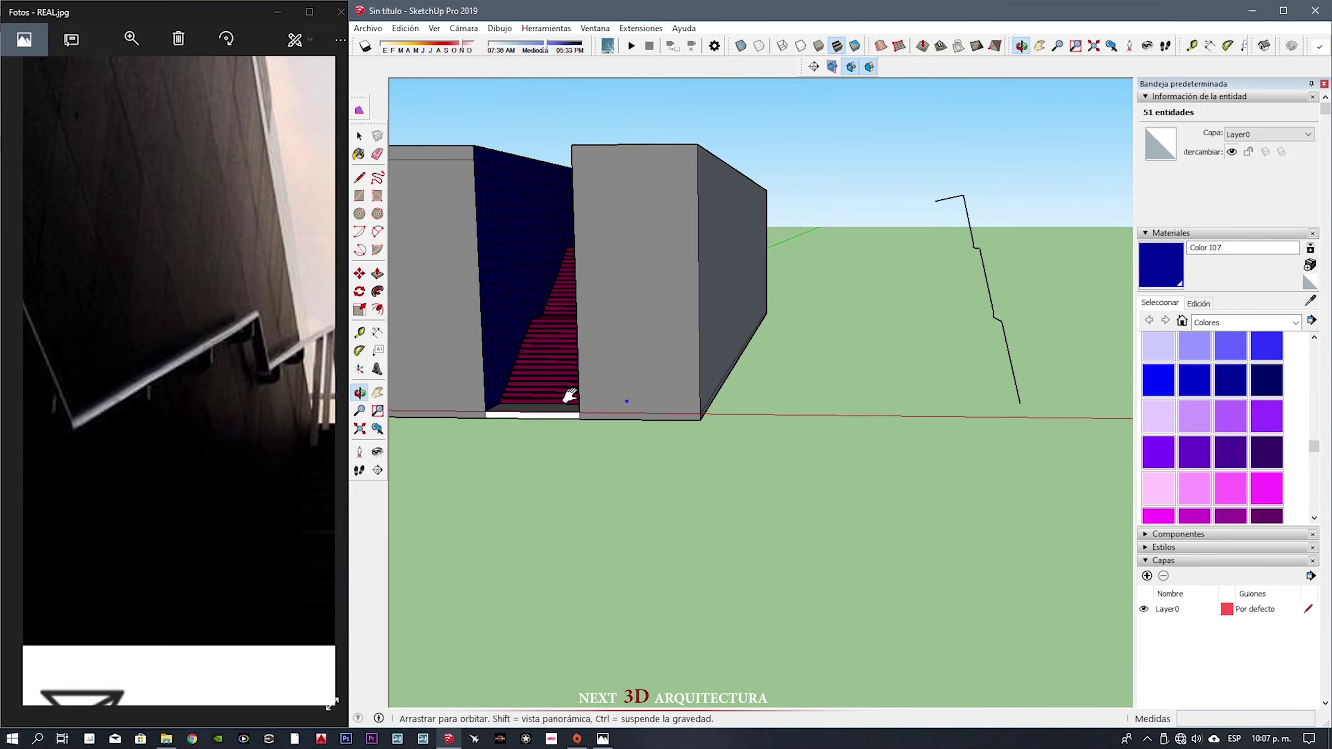
key("m")
left_click(914, 429)
- Paint the circle with a newly created dark grey material
scroll(1253, 445, "up", 3)
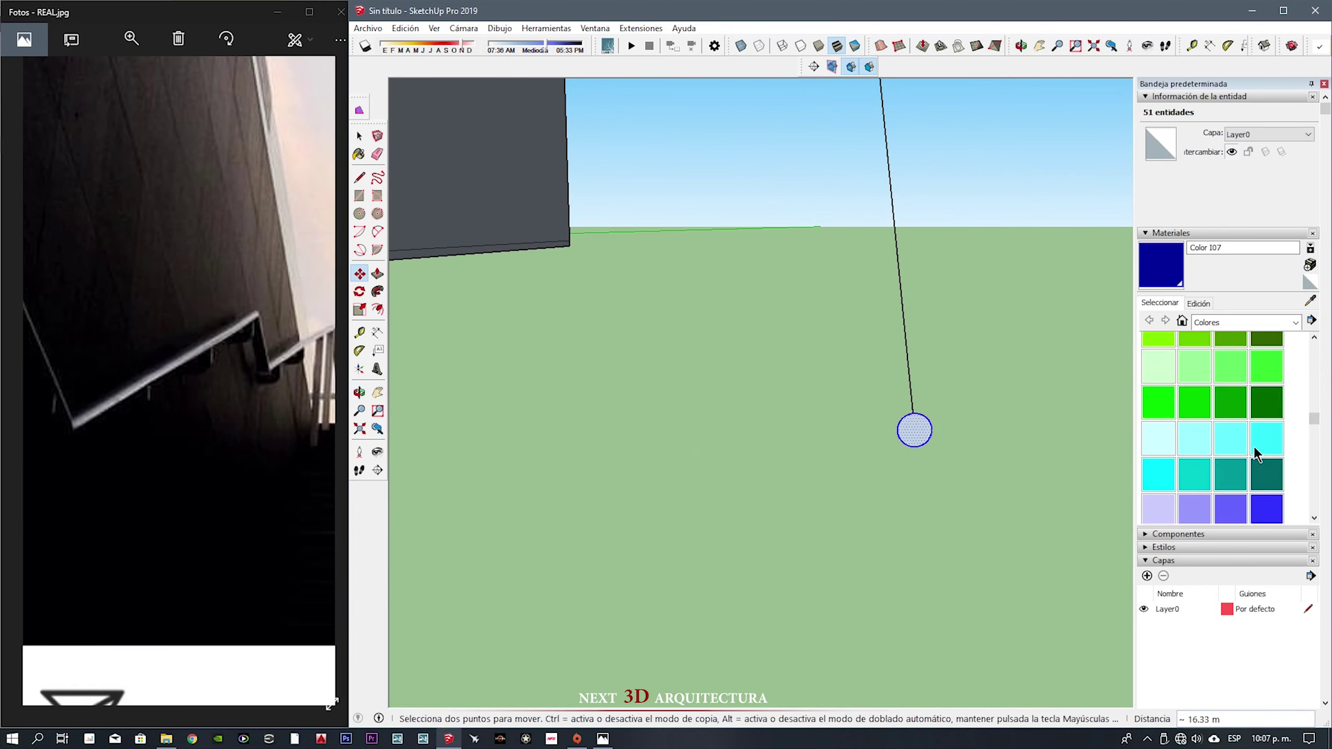
left_click(1266, 402)
left_click(921, 422)
left_click(1309, 264)
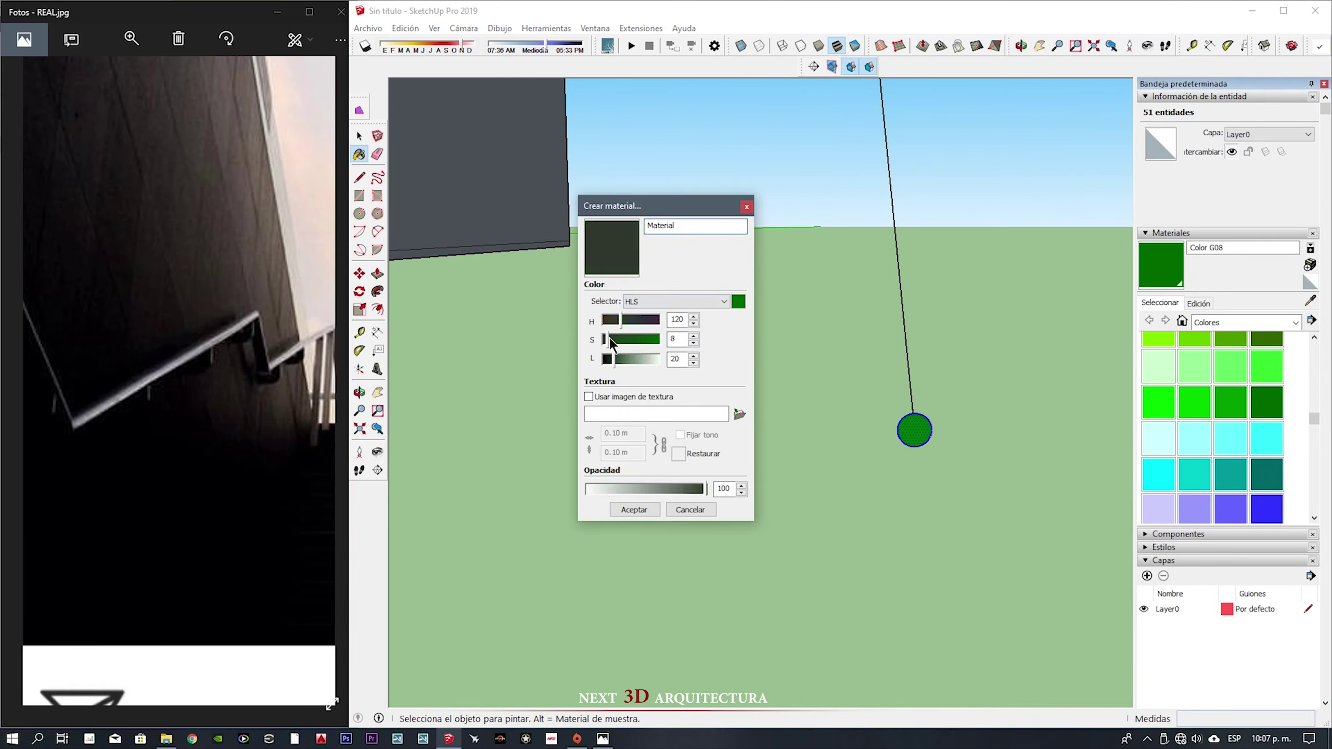
left_click(633, 510)
- Follow Me the circle along the stepped line into a tubular rail, then inspect it from below
middle_click_drag(924, 426, 343, 268)
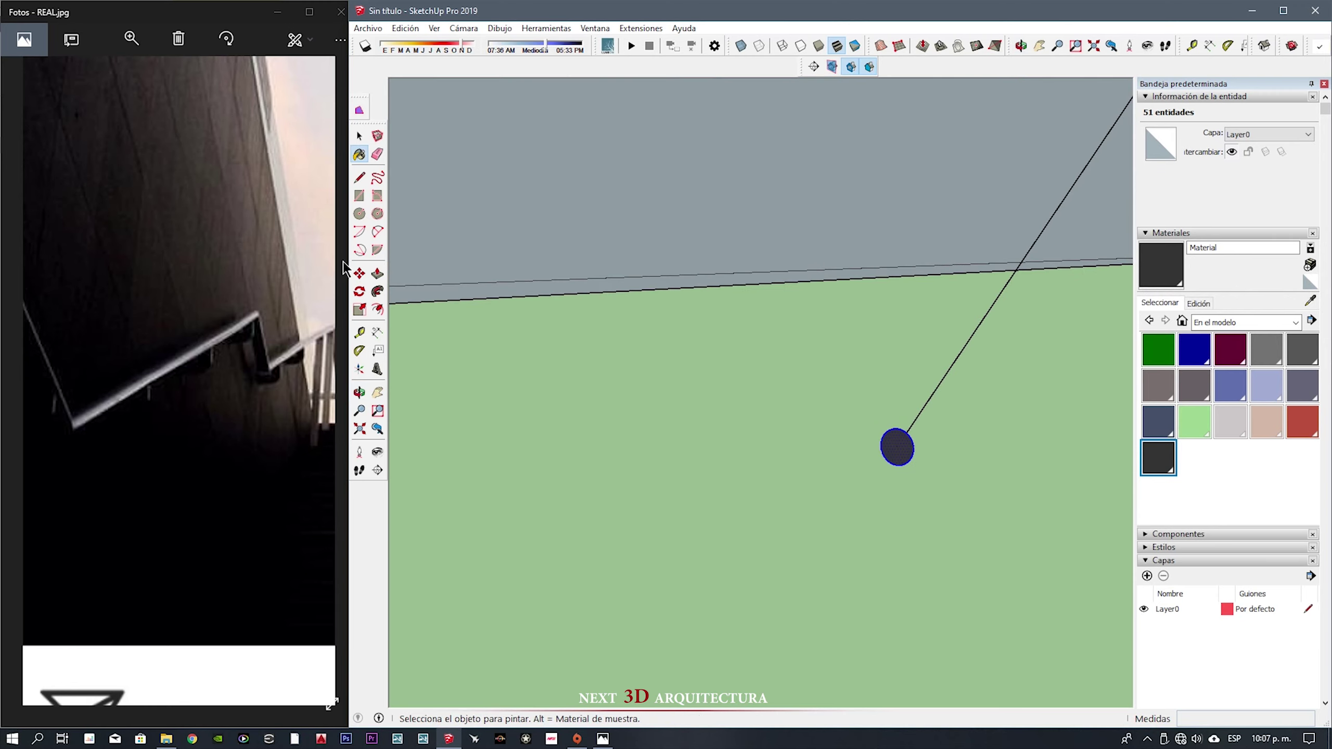
left_click(377, 293)
left_click_drag(909, 449, 561, 668)
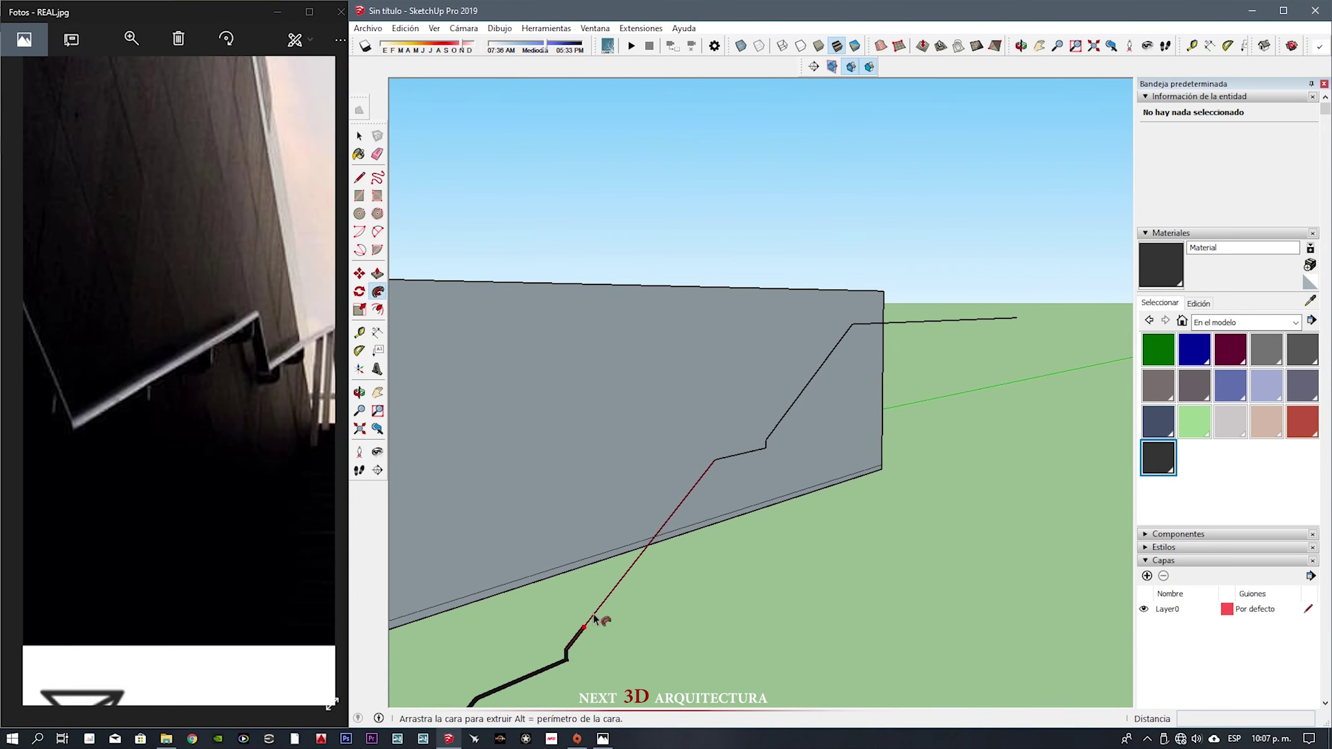
middle_click_drag(1019, 326, 728, 461)
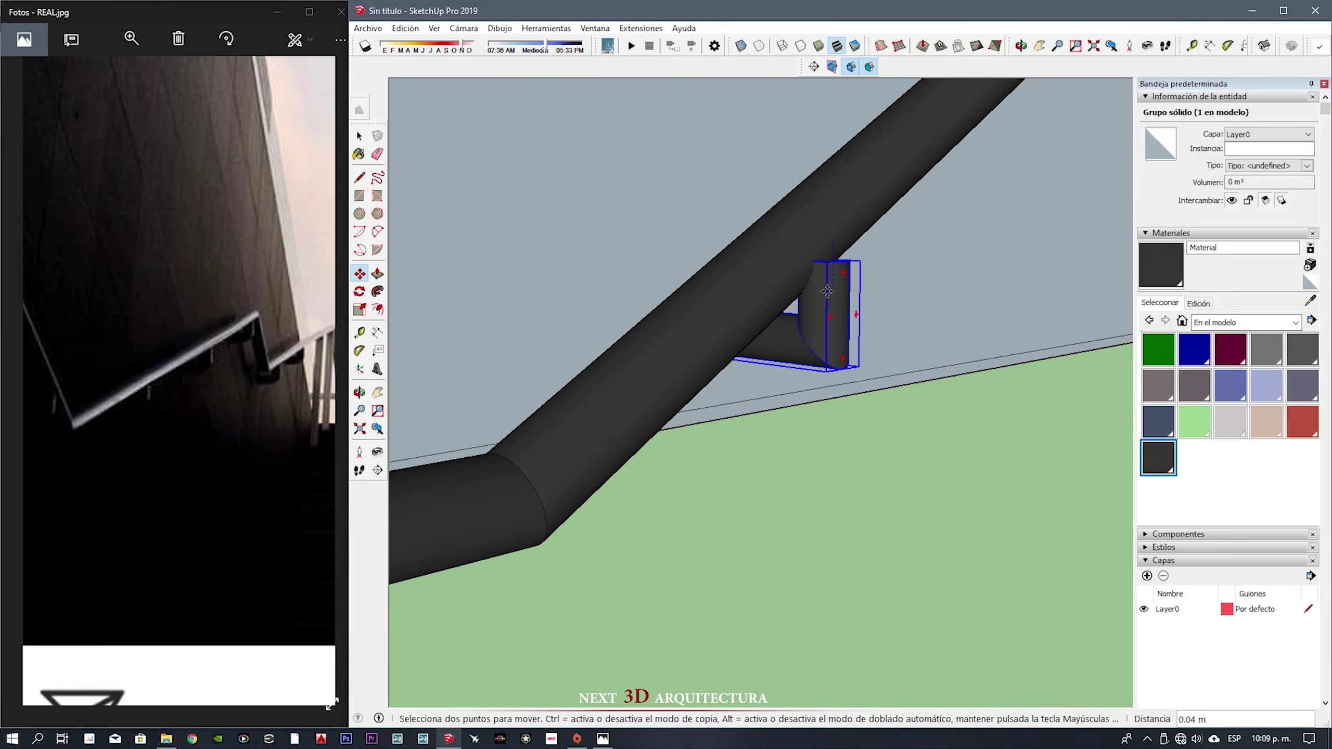
mouse_move(827, 291)
middle_mouse_down()
mouse_move(881, 354)
mouse_move(726, 383)
mouse_move(819, 529)
middle_mouse_up()
- Place a bracket under the rail and copy it along the slope, spaced into 2
key("space")
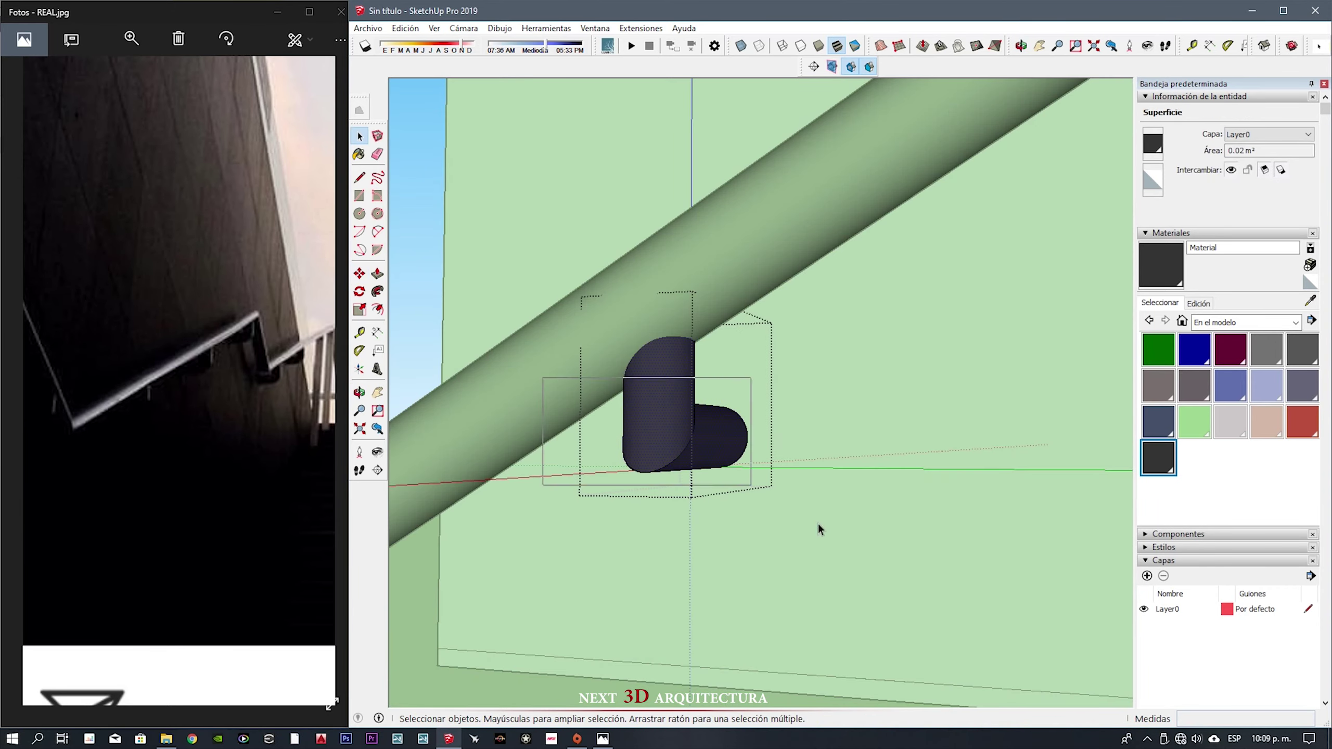
left_click(669, 423)
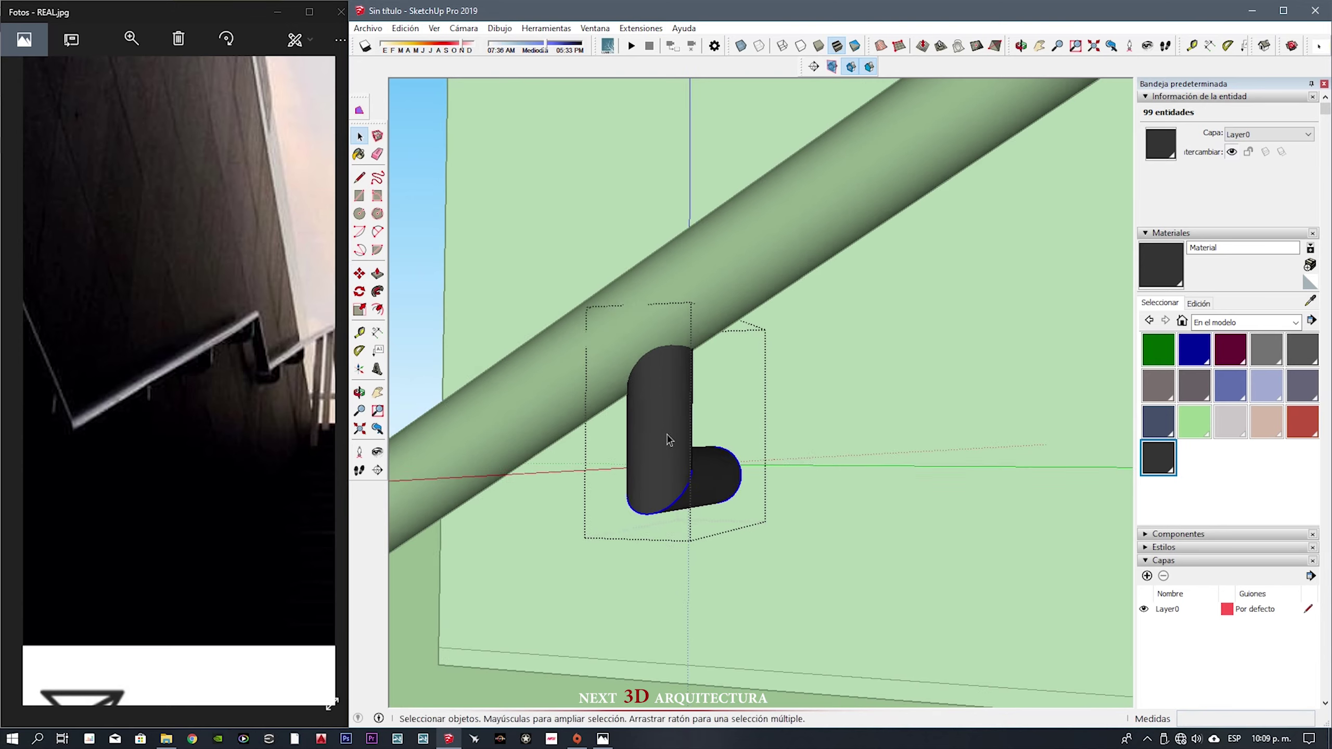
key("space")
key("Escape")
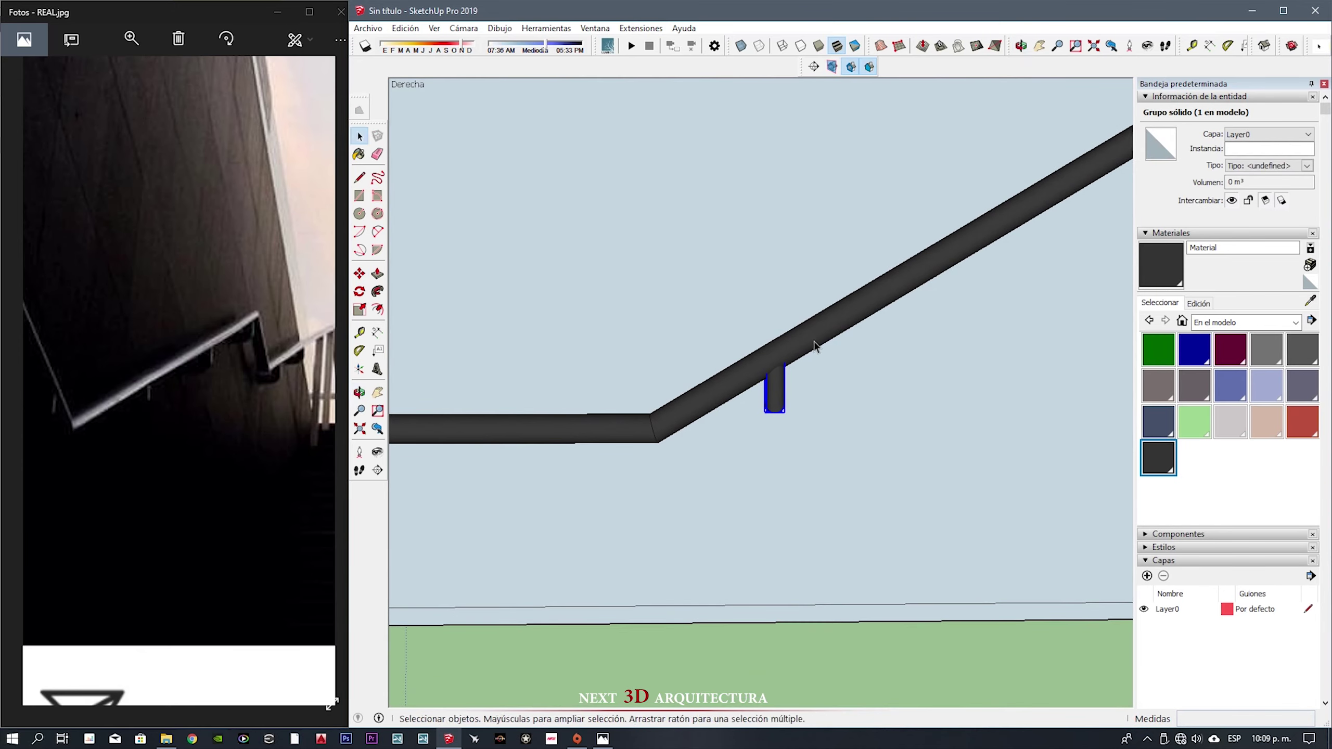
middle_click_drag(814, 346, 648, 565)
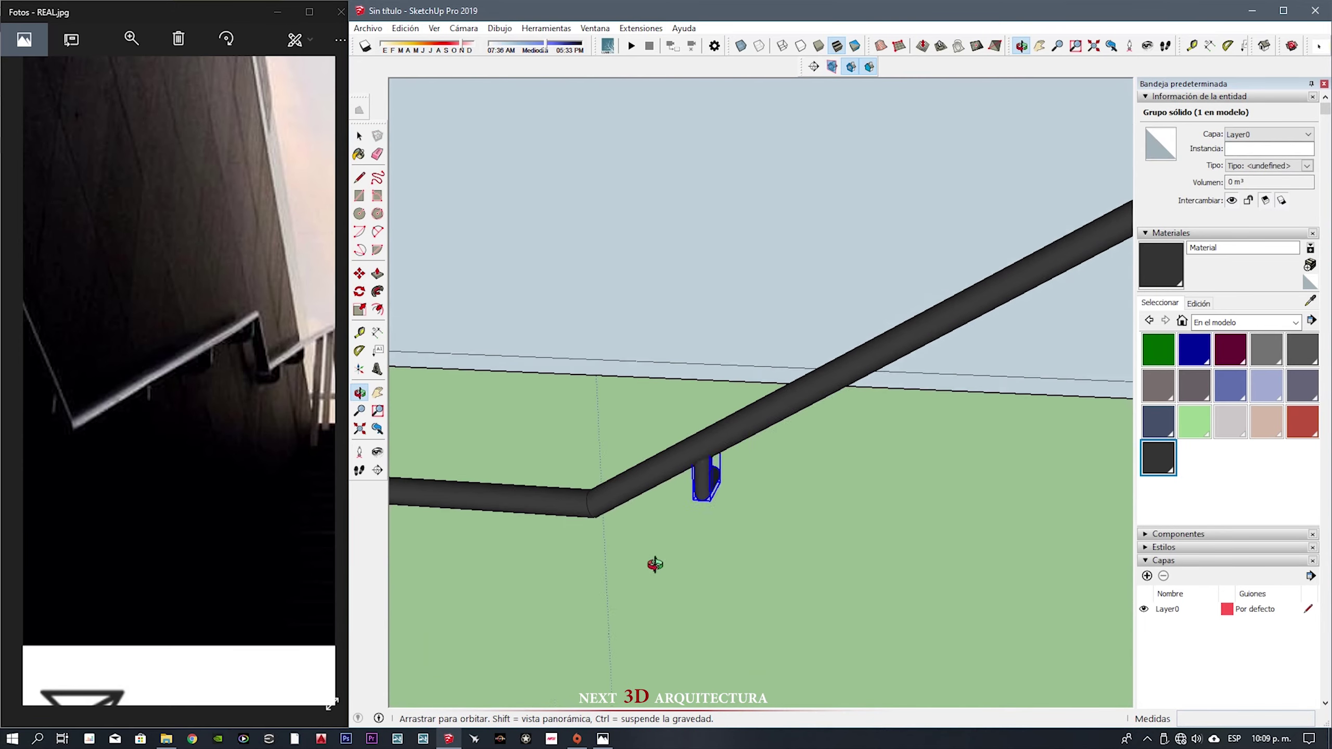
key("m")
left_click(794, 397)
scroll(795, 404, "down", 3)
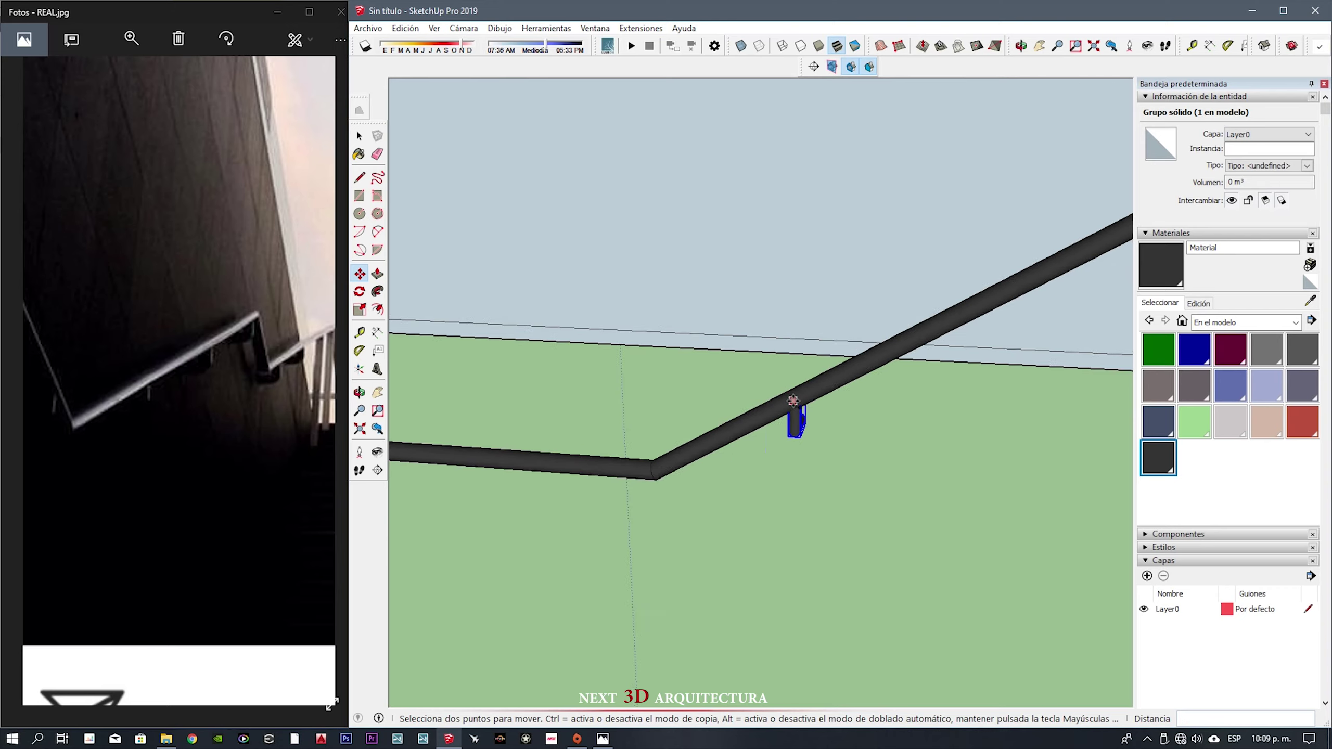
key("ctrl")
mouse_move(796, 417)
middle_mouse_down()
mouse_move(770, 458)
mouse_move(837, 478)
middle_mouse_up()
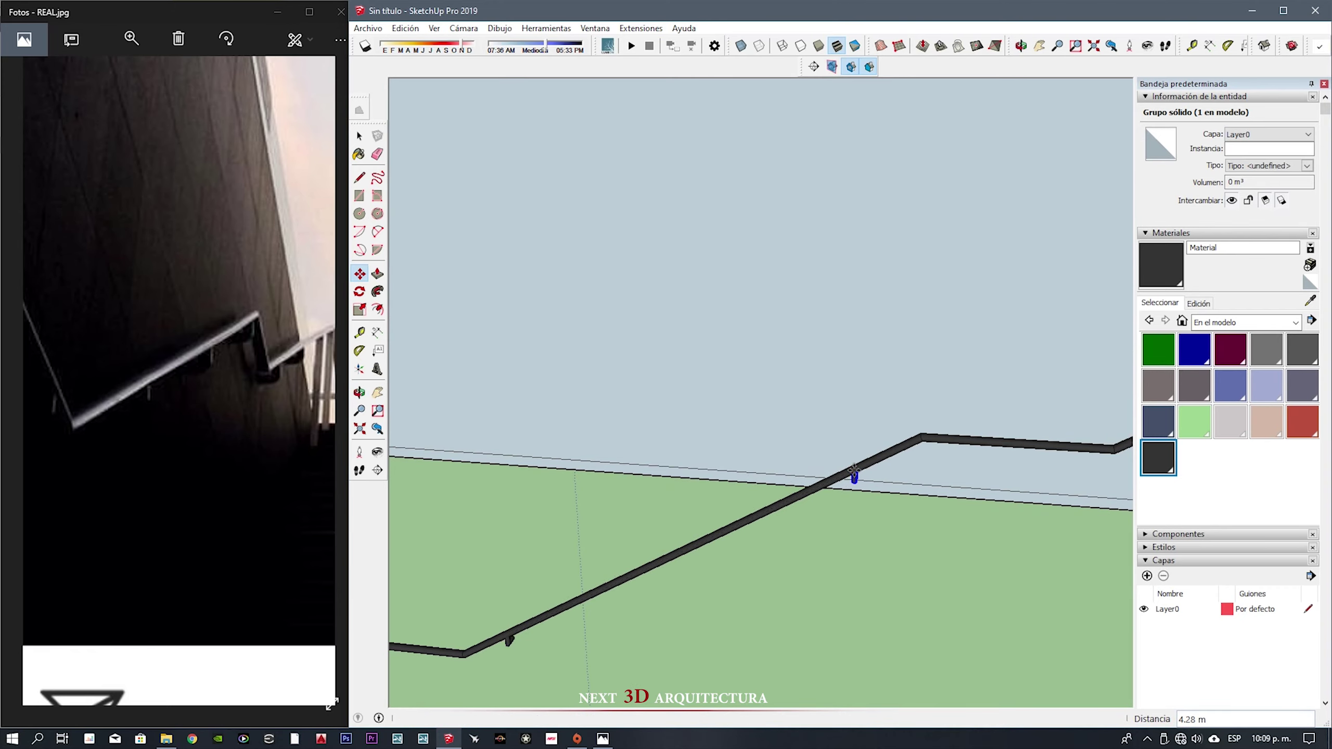
type("/2")
key("Return")
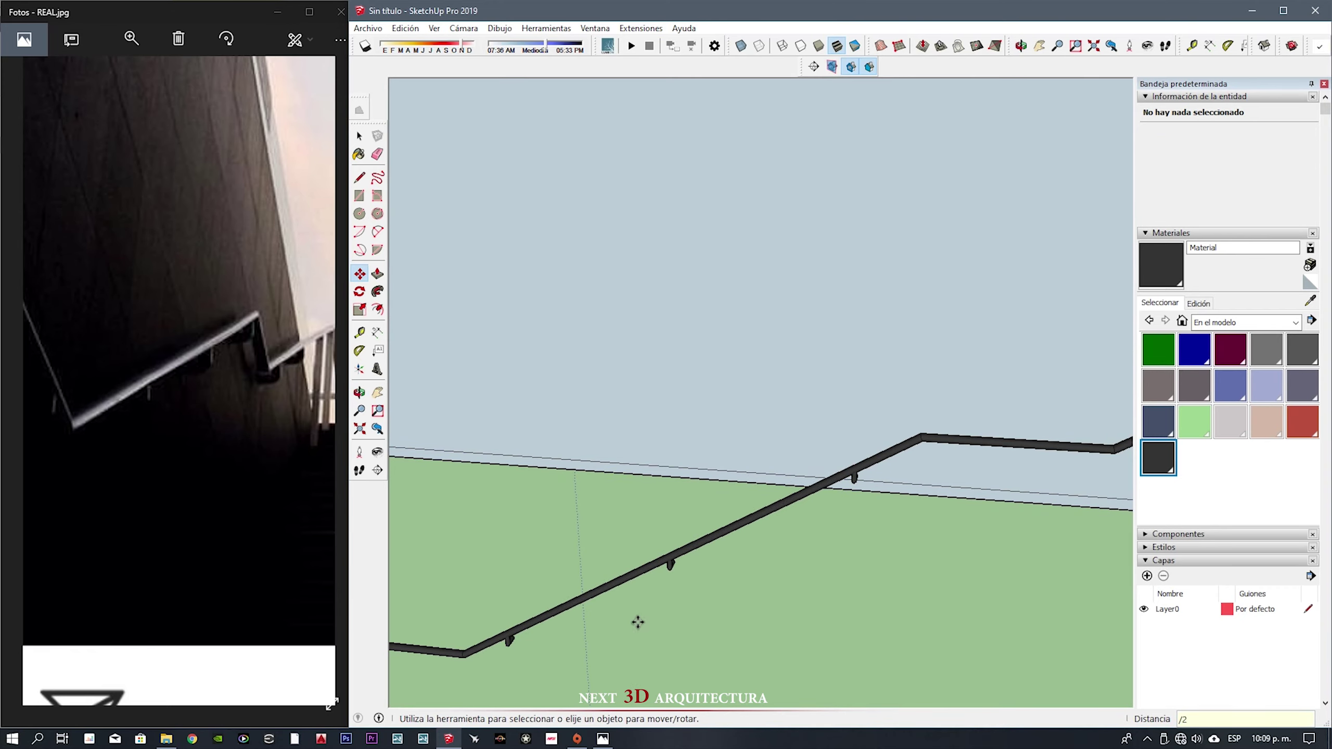
- Copy the selected brackets onto the upper rail run
left_click(670, 564, "ctrl")
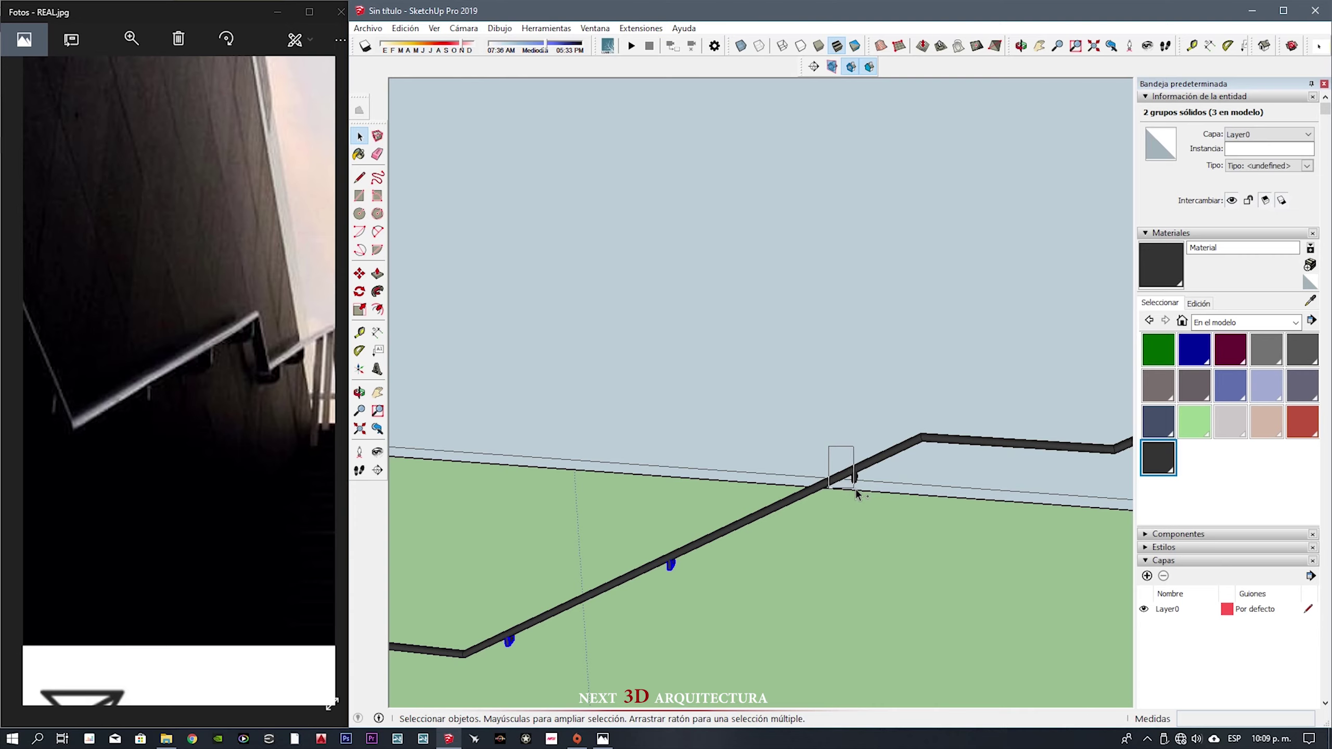
left_click(462, 655)
key("ctrl")
mouse_move(462, 655)
middle_mouse_down()
mouse_move(802, 595)
mouse_move(841, 544)
middle_mouse_up()
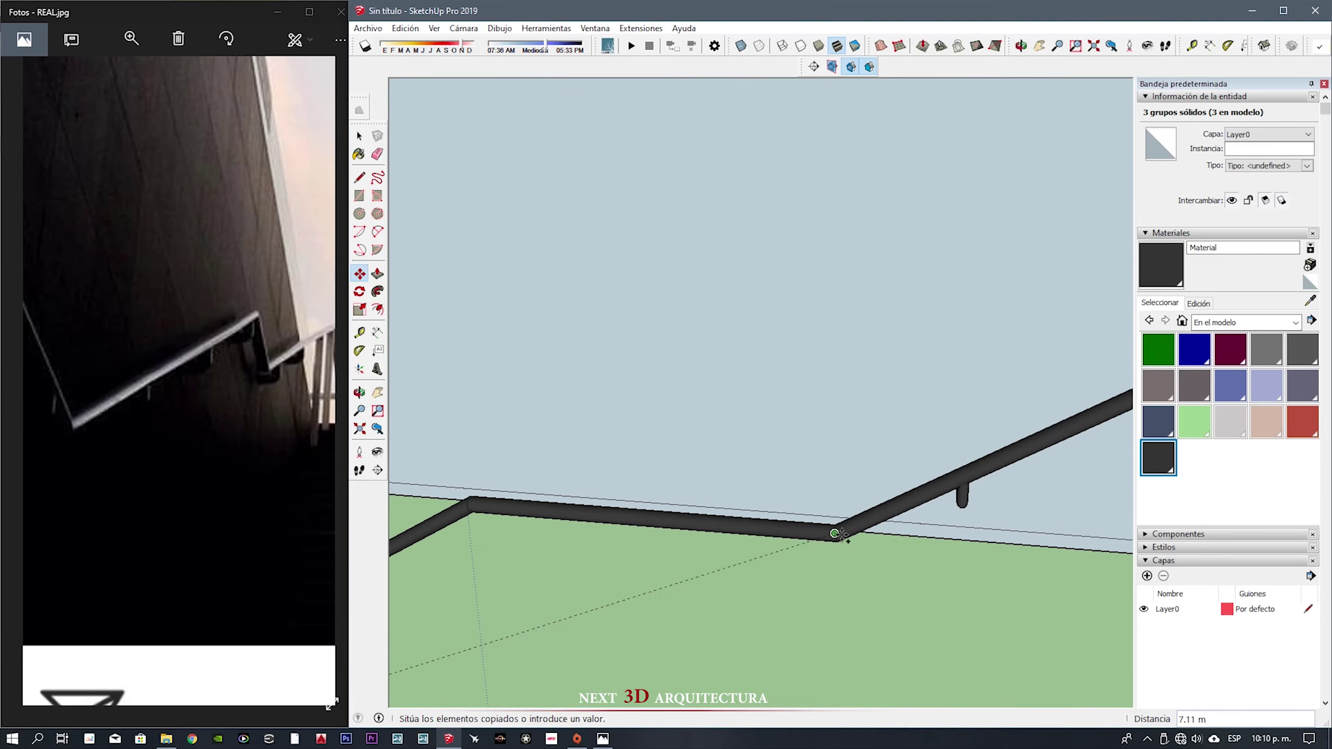
left_click(838, 533)
scroll(828, 540, "down", 5)
scroll(818, 551, "up", 3)
scroll(820, 493, "up", 2)
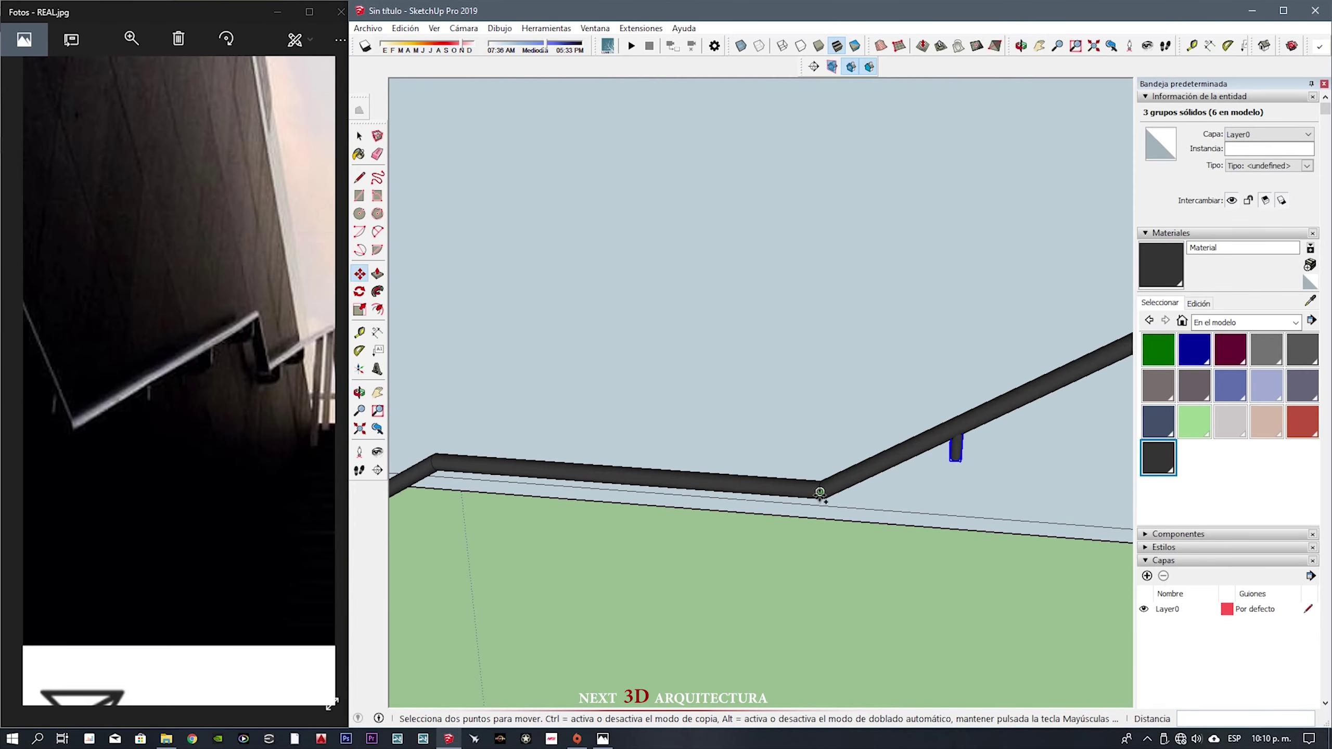
scroll(819, 493, "down", 5)
mouse_move(550, 535)
middle_mouse_down()
mouse_move(853, 417)
mouse_move(751, 494)
mouse_move(916, 383)
mouse_move(1046, 386)
middle_mouse_up()
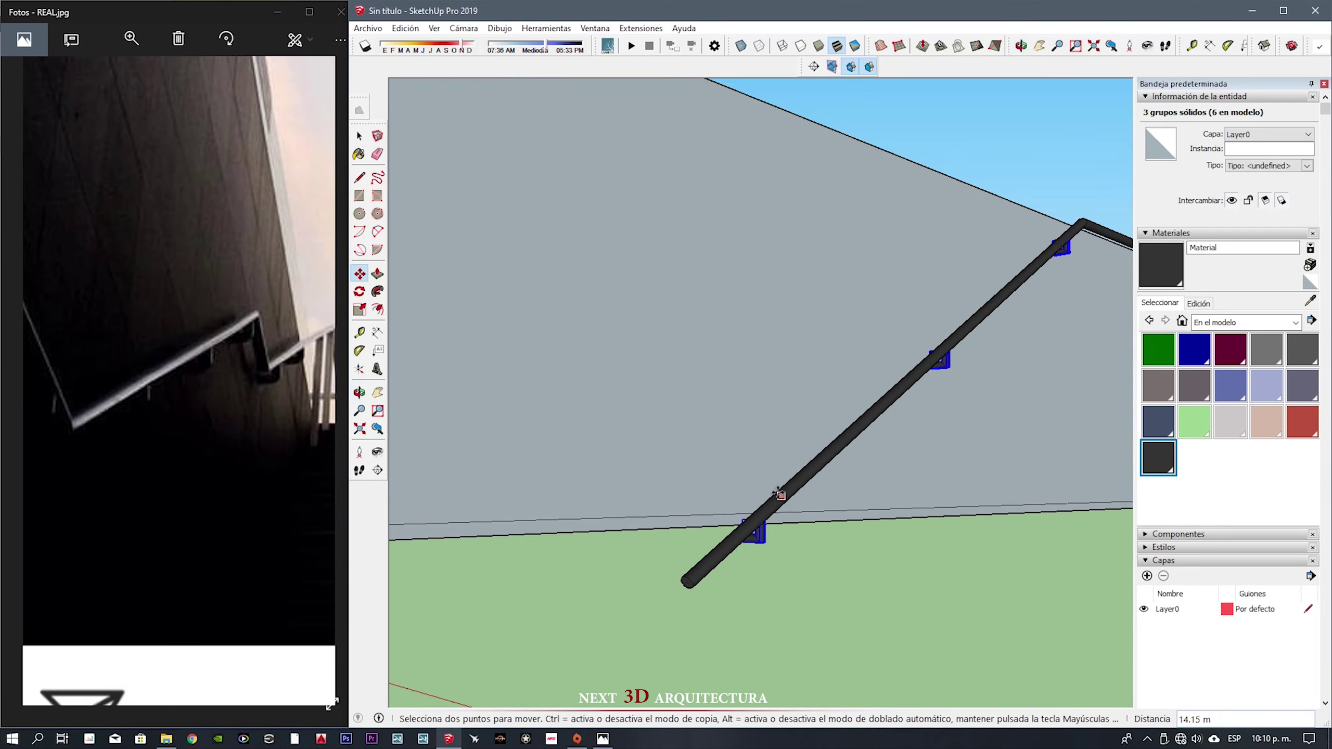
- In side view, copy a single bracket onto the rail
key("space")
left_click(463, 487)
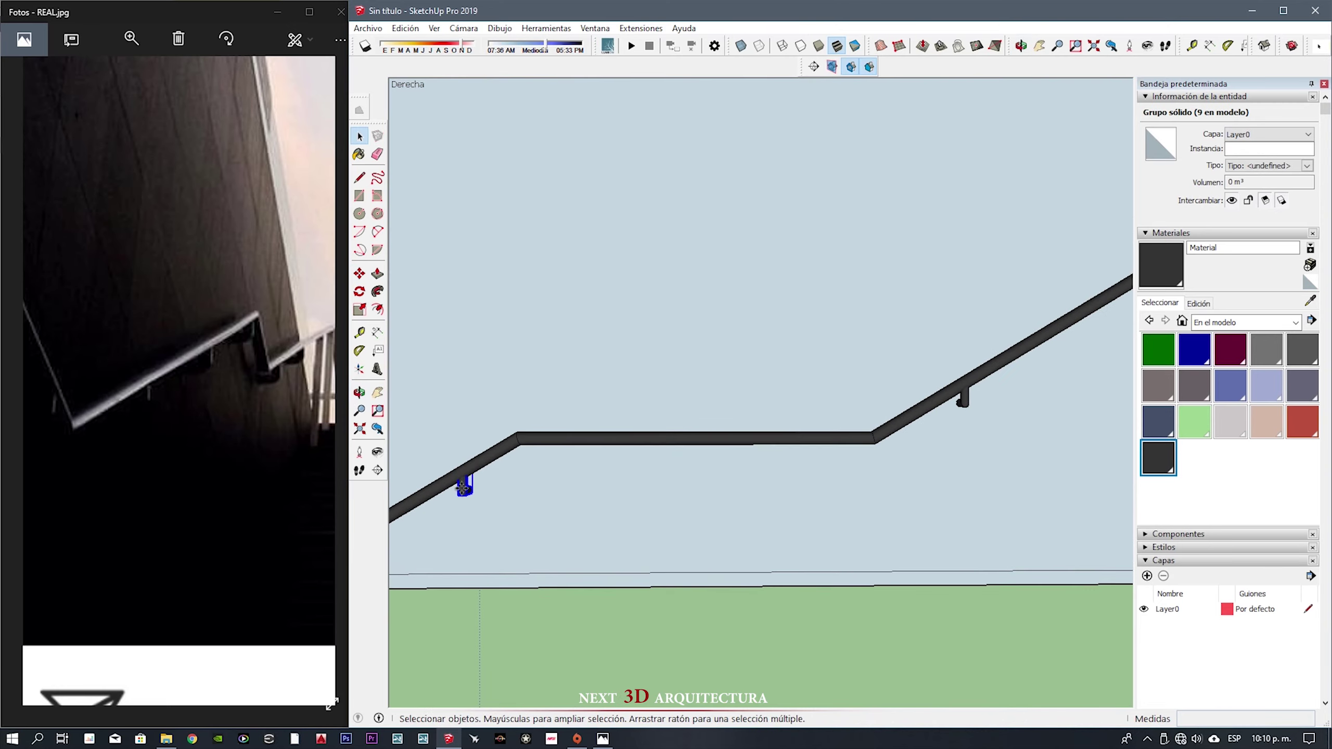
scroll(462, 486, "up", 5)
key("m")
left_click(459, 468)
key("ctrl")
left_click(759, 376)
scroll(759, 376, "down", 3)
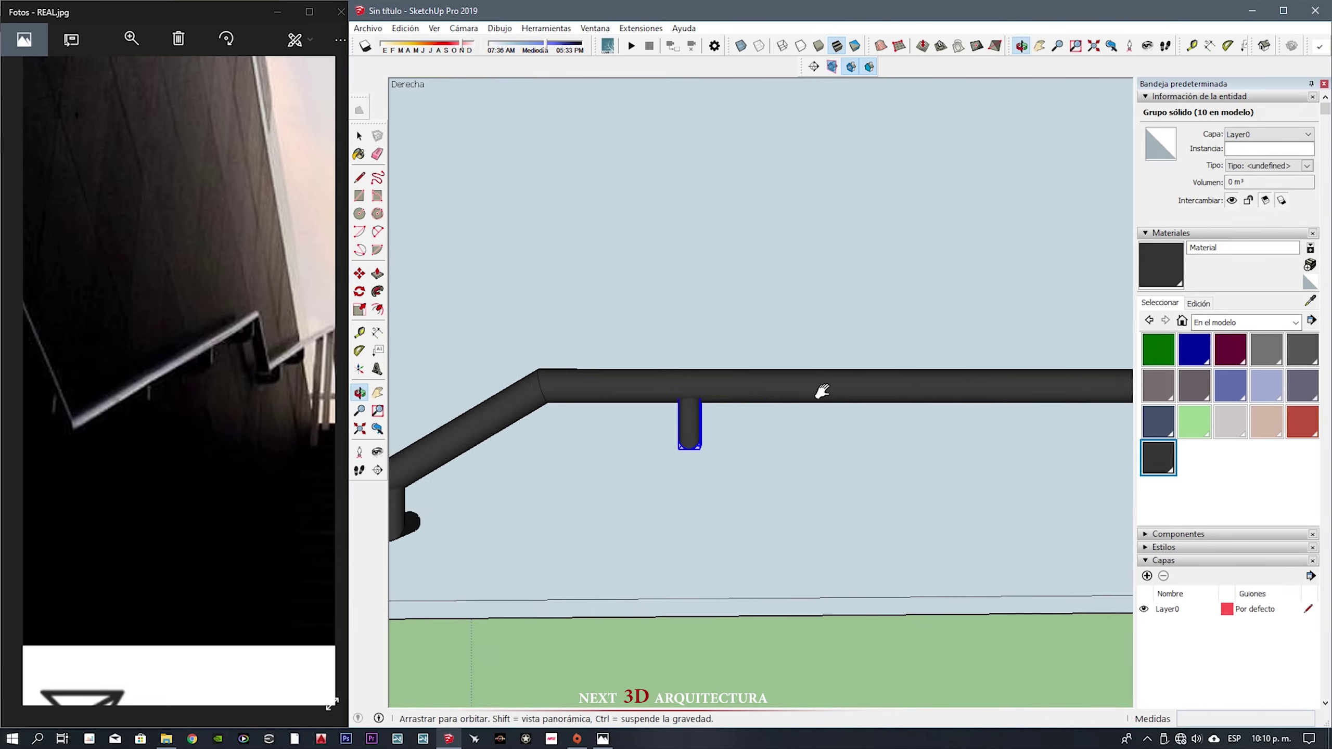
- Copy brackets from the rail corner onto the flat landing section
key("ctrl")
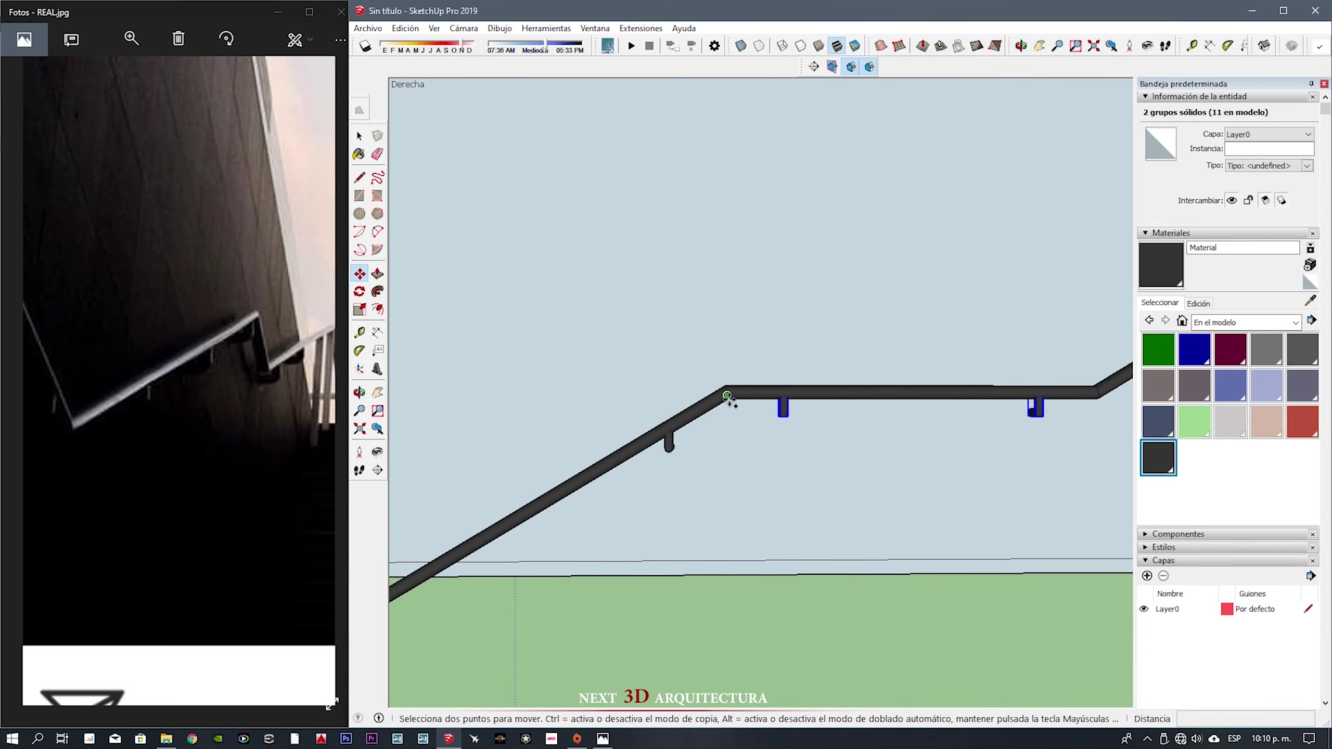
left_click(727, 395)
key("ctrl")
scroll(633, 529, "down", 3)
scroll(485, 532, "up", 4)
scroll(478, 509, "up", 2)
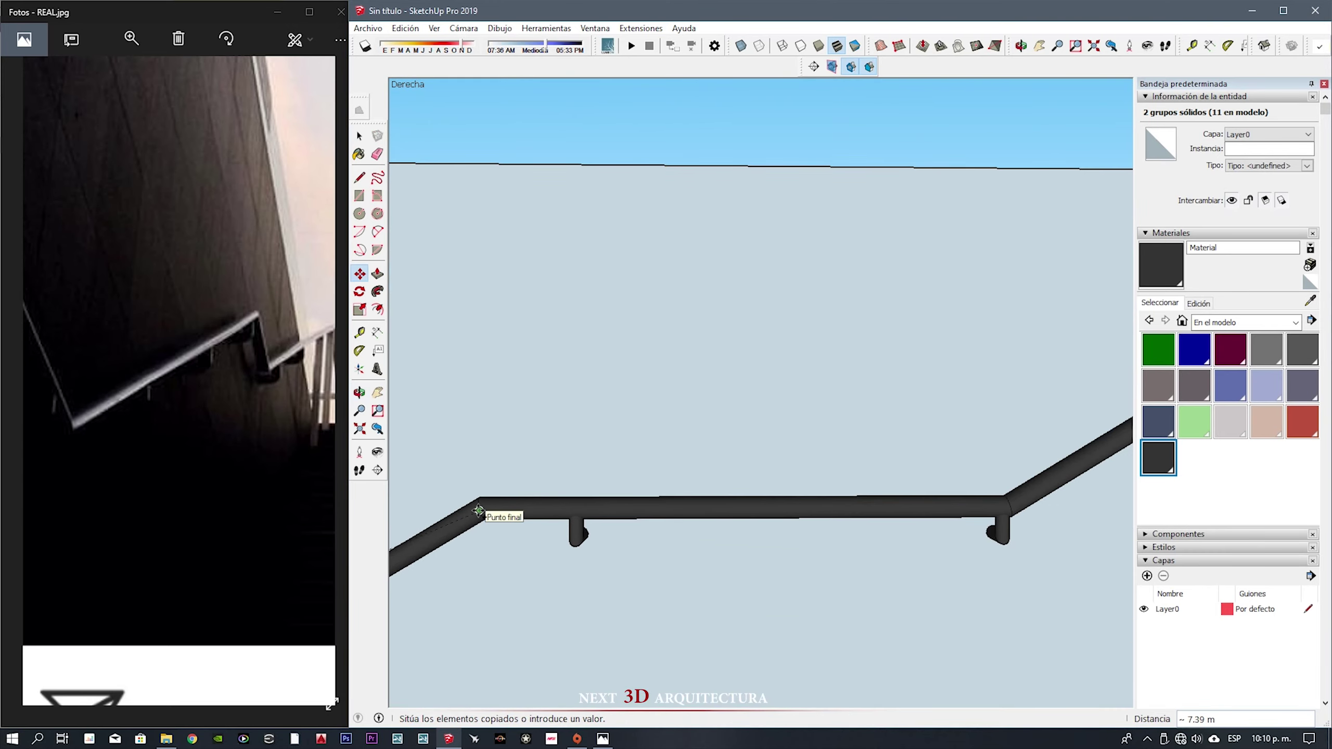
key("space")
scroll(825, 522, "down", 4)
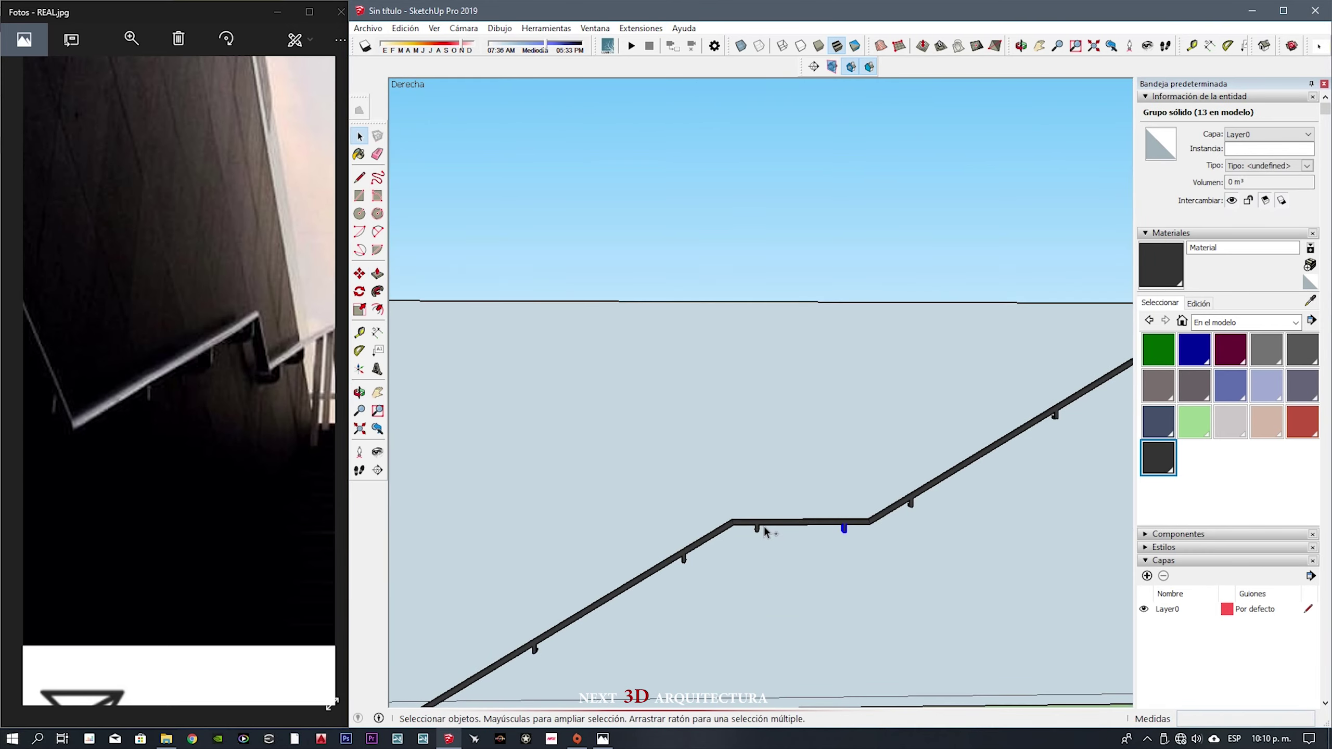
scroll(996, 454, "up", 2)
scroll(966, 446, "up", 2)
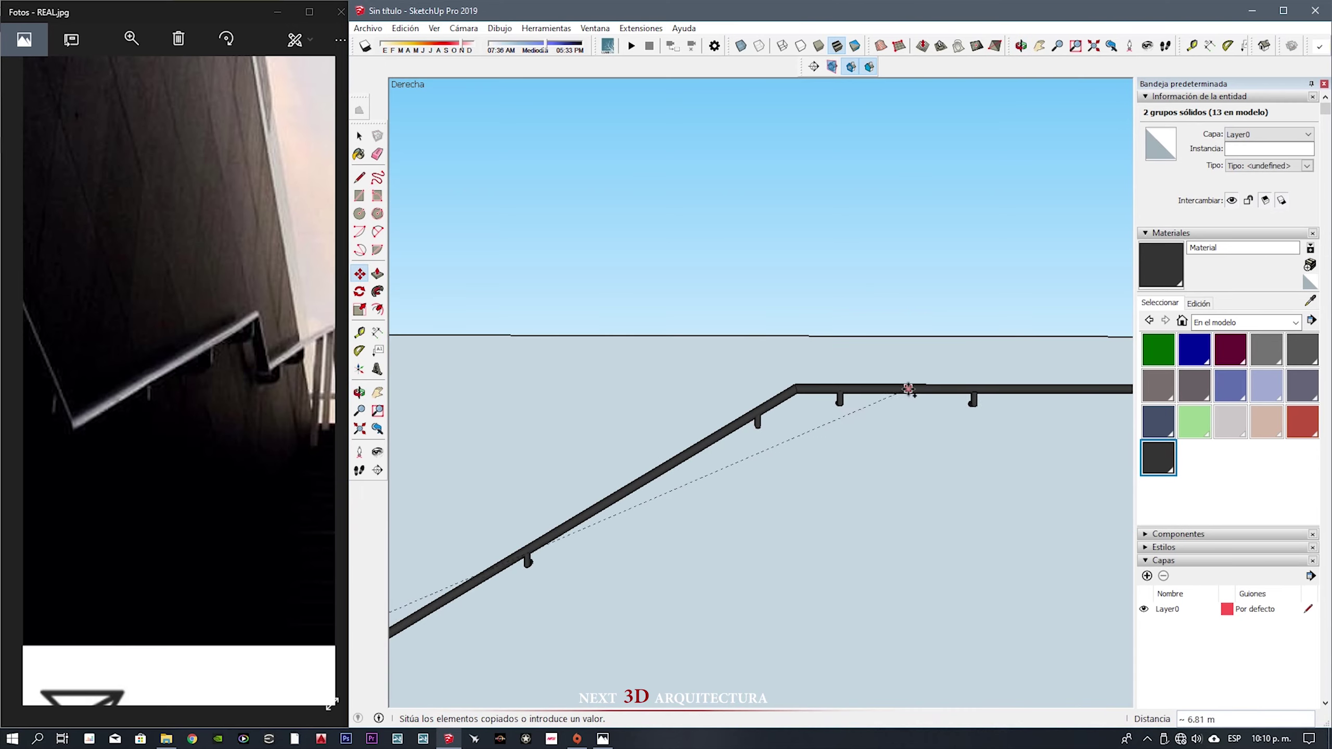
scroll(924, 391, "up", 1)
scroll(912, 387, "up", 1)
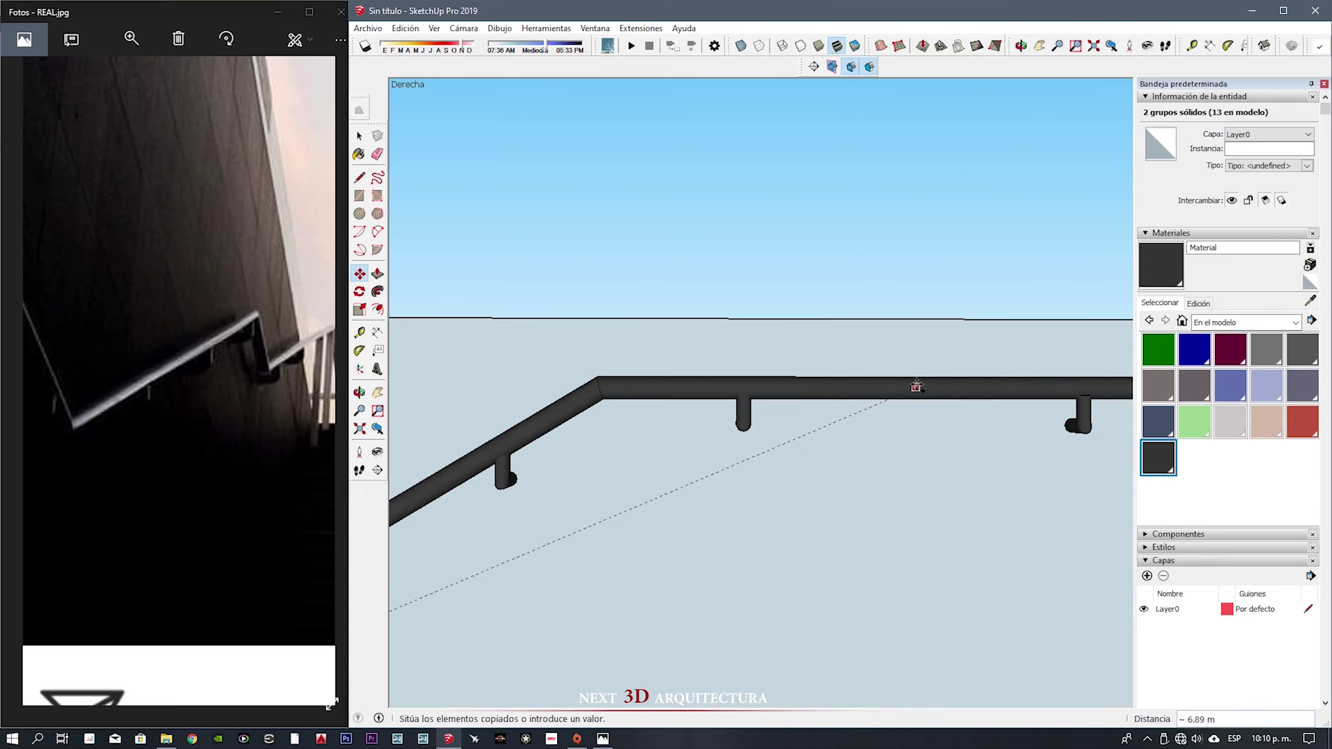
scroll(916, 386, "up", 1)
left_click(917, 382)
- Select another single landing bracket and begin moving it
scroll(902, 403, "down", 3)
scroll(884, 422, "up", 2)
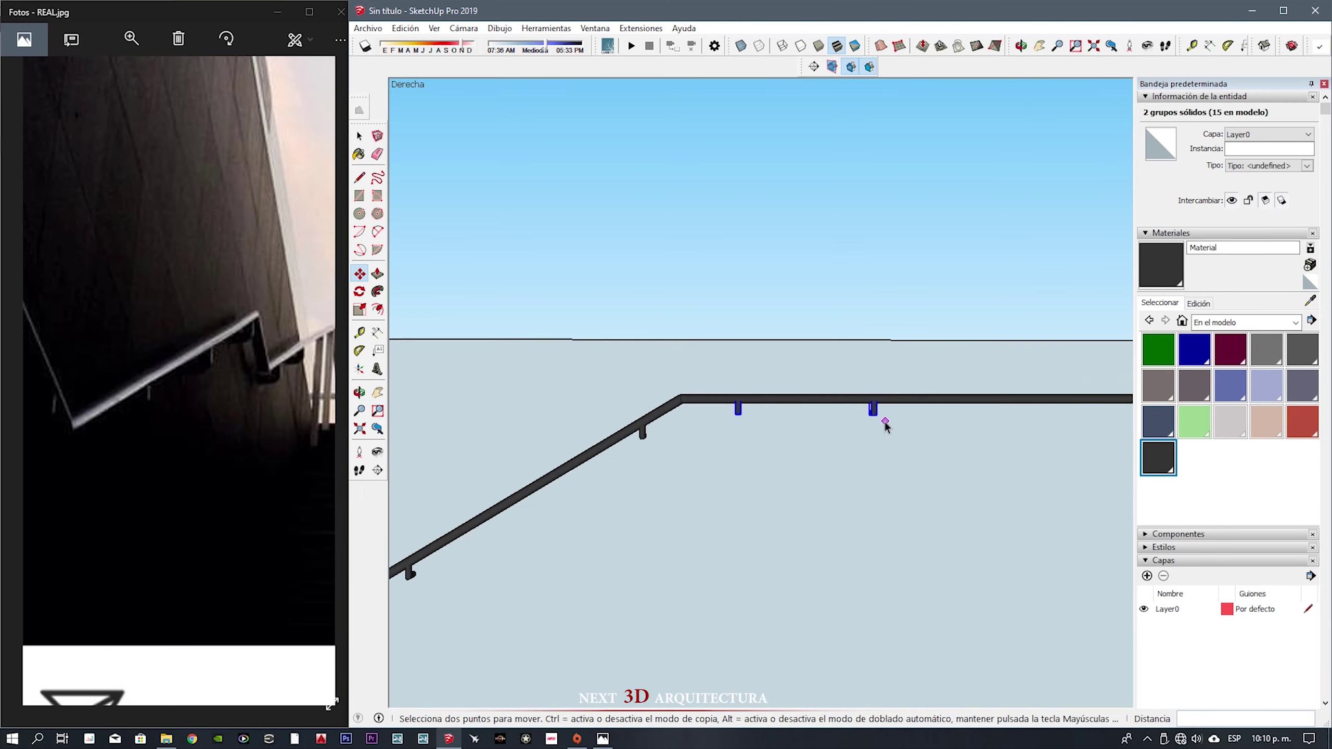
left_click(781, 402)
scroll(782, 404, "down", 2)
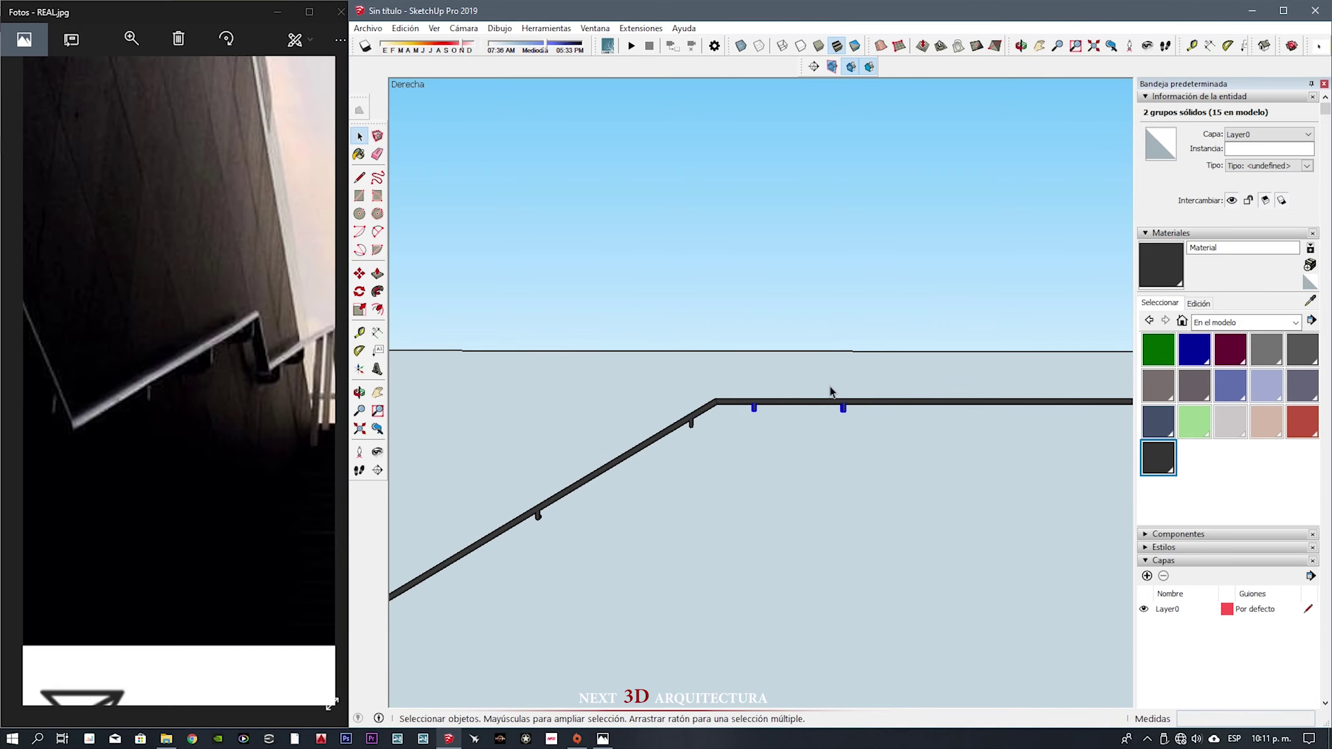
left_click(843, 408)
scroll(787, 430, "down", 1)
key("m")
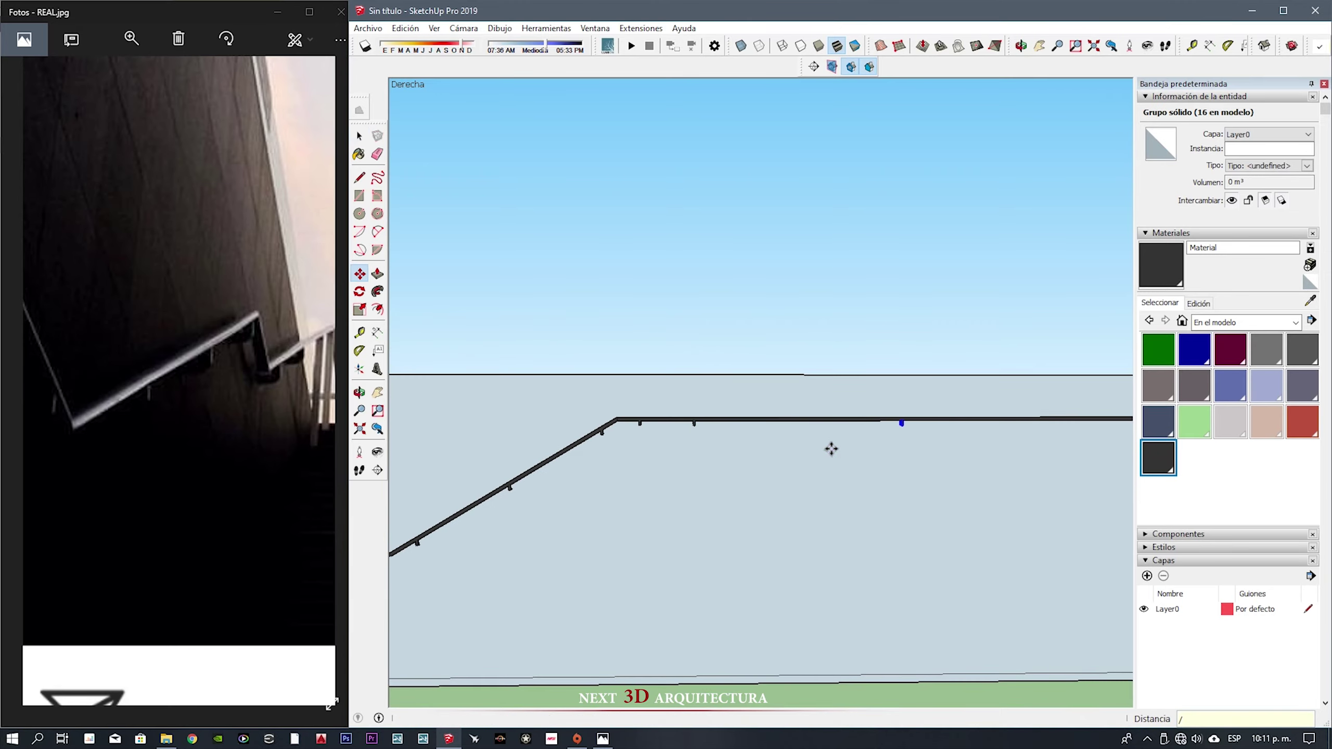
- Select the entire handrail from a perspective view, with the full reference photo shown
scroll(829, 449, "down", 2)
mouse_move(829, 449)
middle_mouse_down()
mouse_move(969, 482)
mouse_move(1030, 475)
middle_mouse_up()
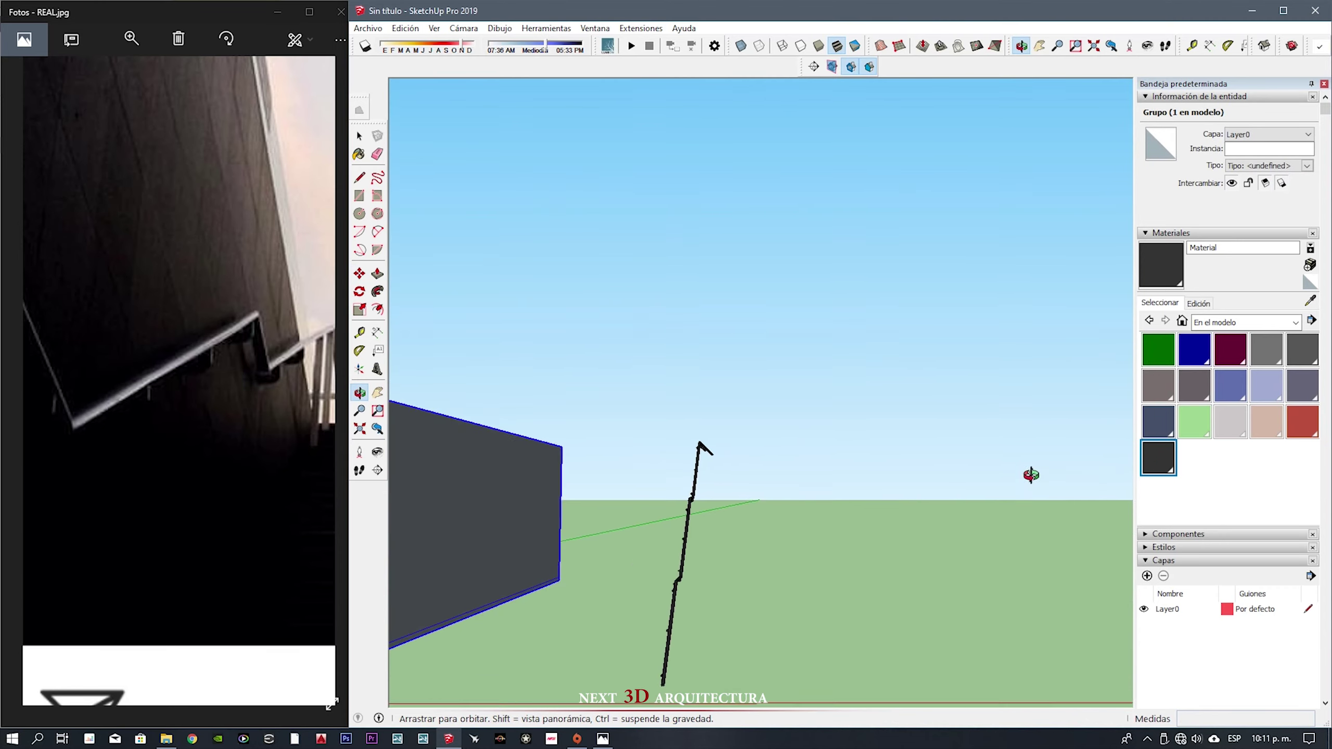
double_click(267, 476)
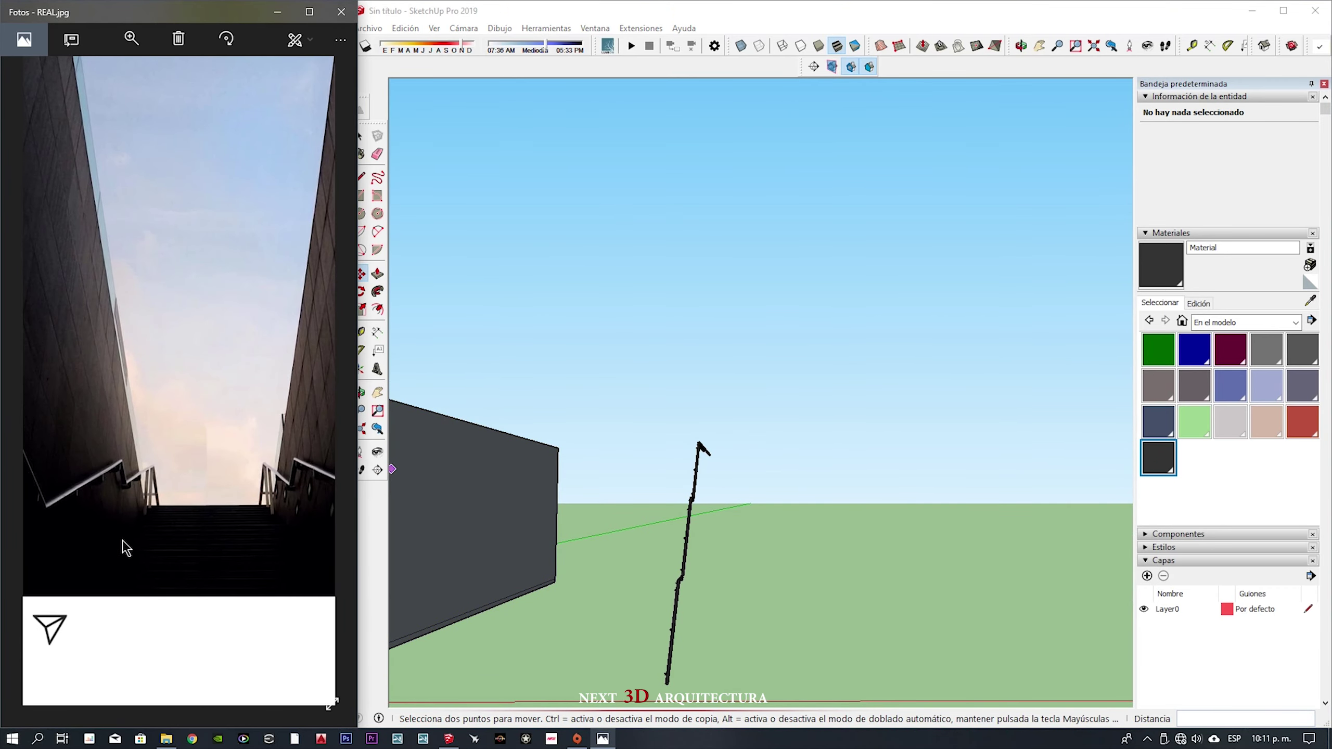
scroll(671, 577, "up", 3)
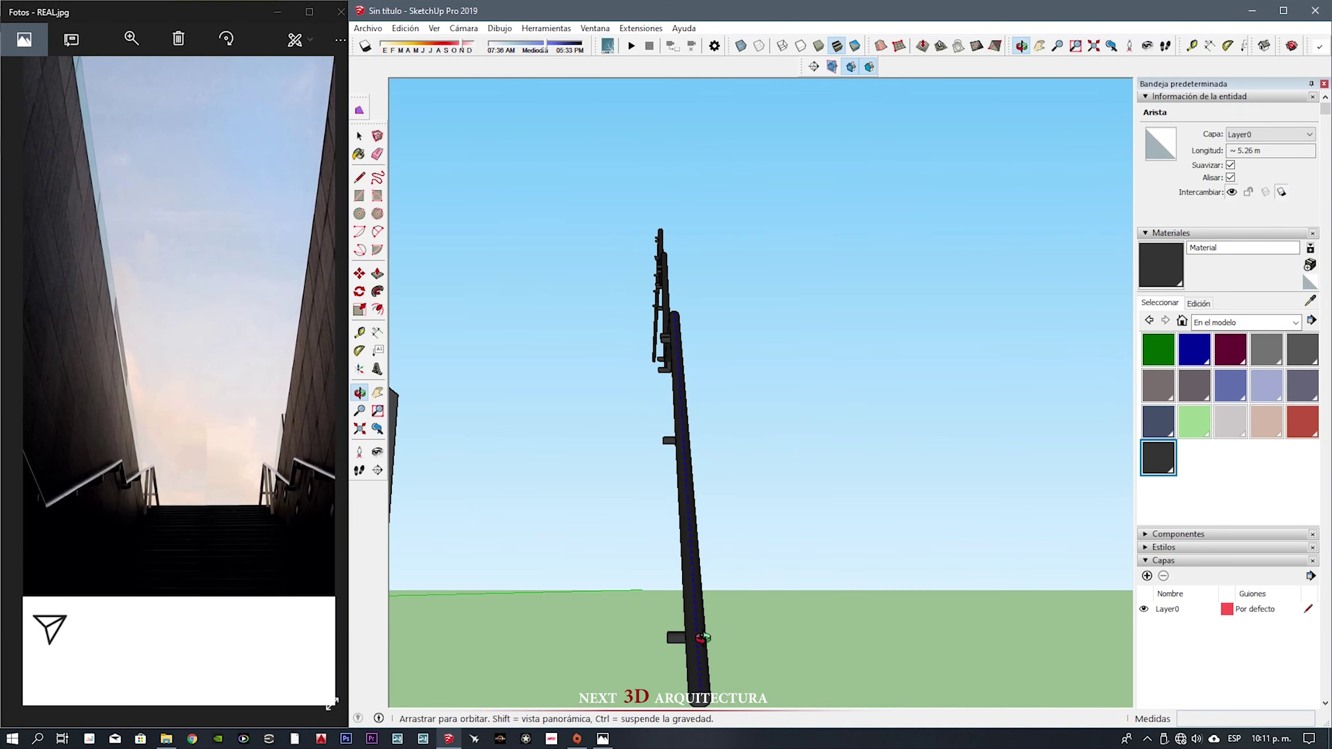
right_click(716, 422)
left_click(720, 629)
- Raise the handrail 1.20 m and reposition it against the left wall
mouse_move(675, 645)
middle_mouse_down()
mouse_move(707, 505)
mouse_move(692, 508)
middle_mouse_up()
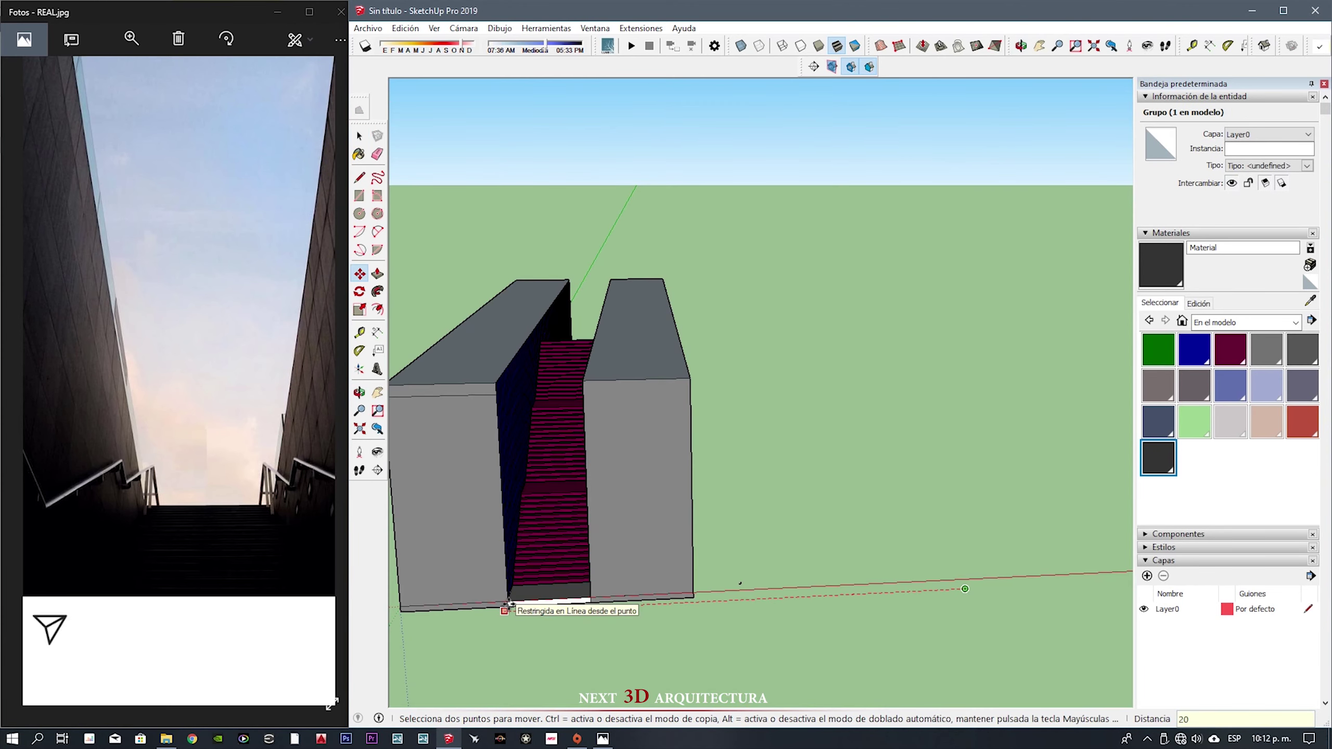
scroll(509, 603, "up", 4)
scroll(506, 582, "up", 1)
type(".20")
key("Return")
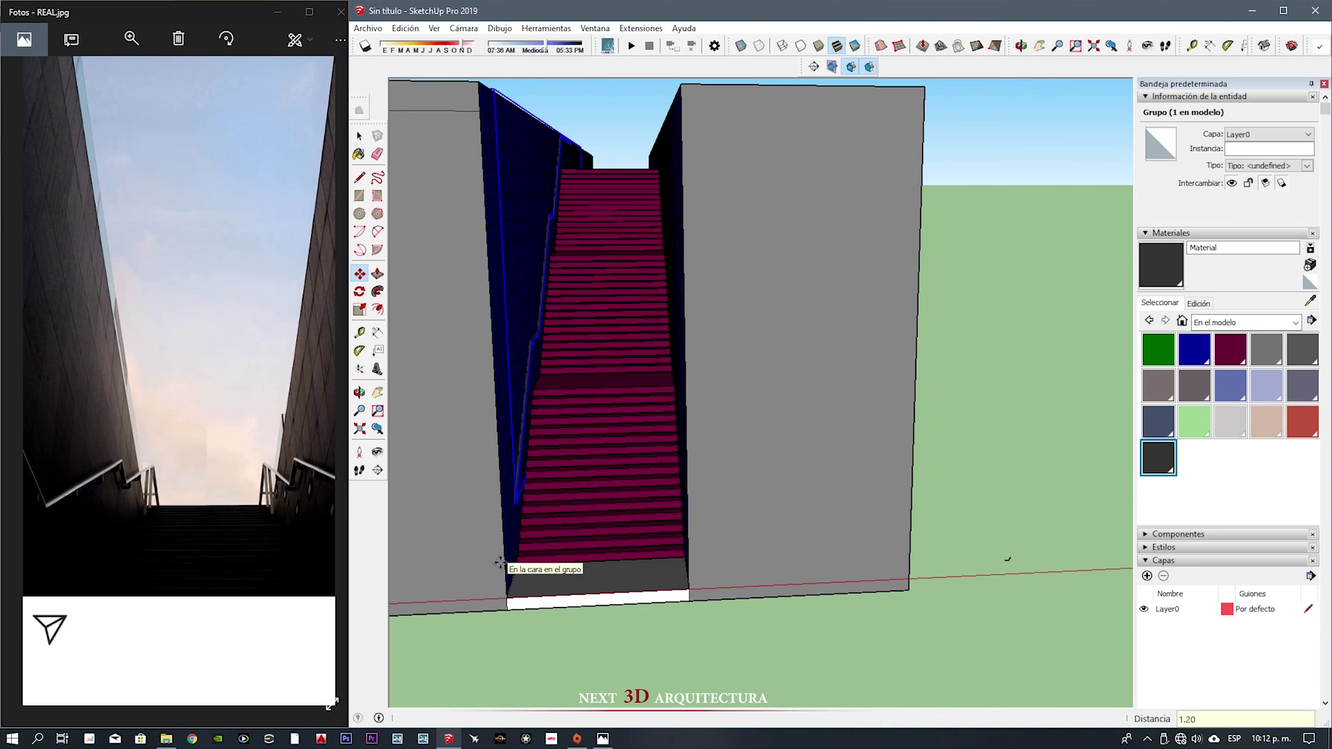
scroll(571, 464, "up", 1)
scroll(439, 501, "up", 2)
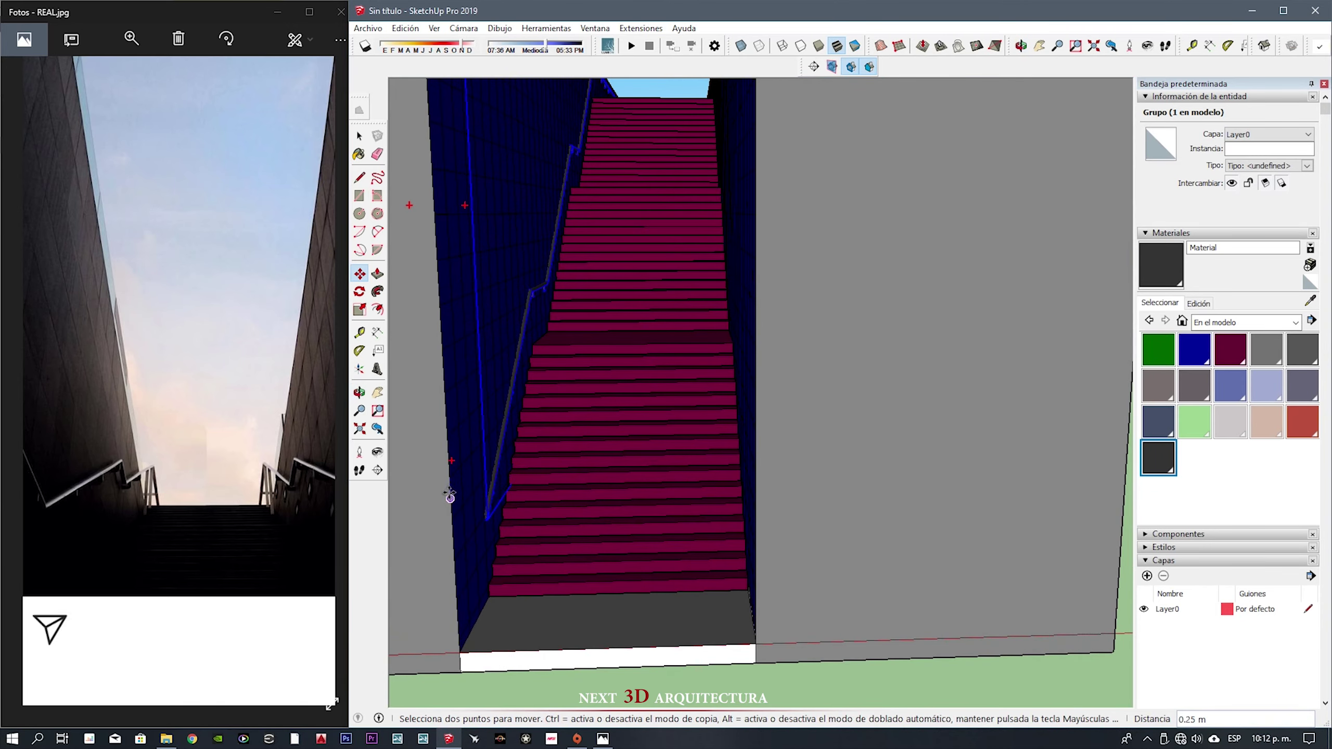
scroll(500, 636, "up", 2)
left_click(436, 662)
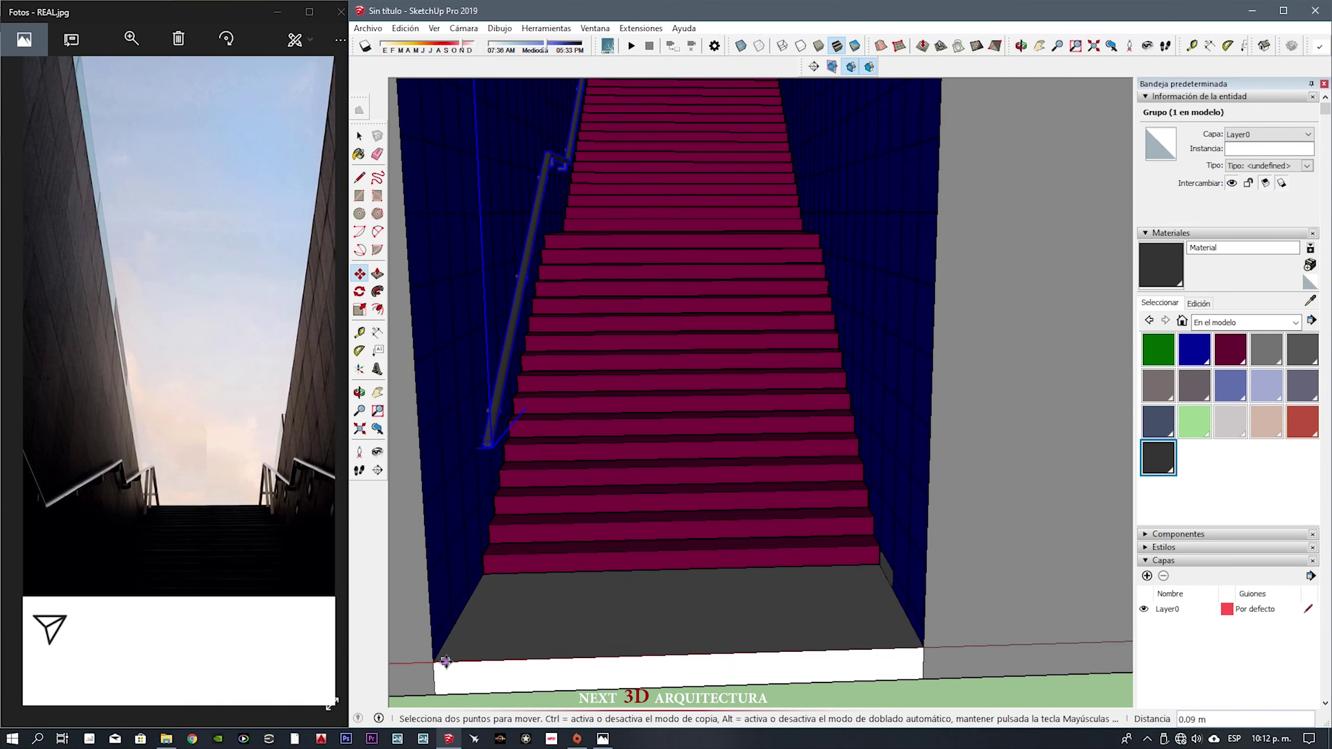
scroll(592, 294, "down", 2)
scroll(532, 273, "down", 2)
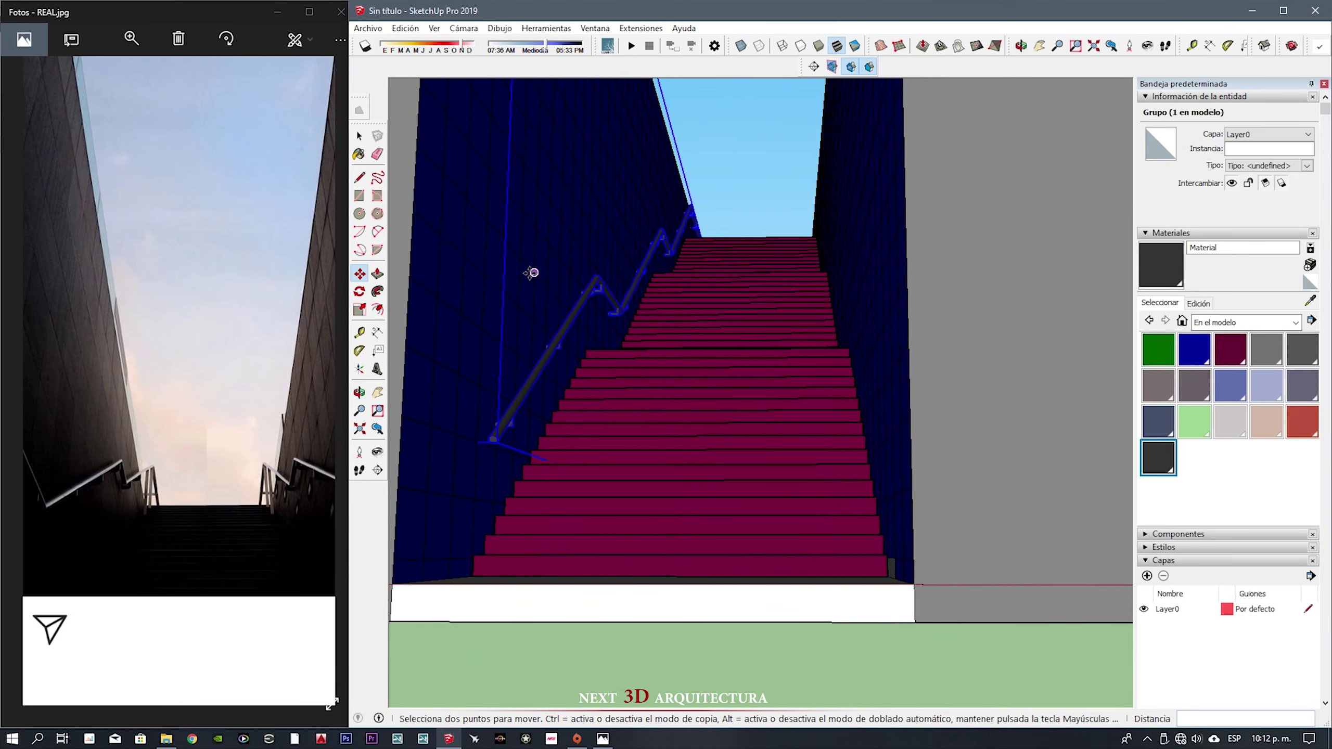
scroll(738, 584, "down", 2)
- Mirror the handrail copy with a -1 scale and move it 3.20 to the right wall
left_click(690, 535)
key("s")
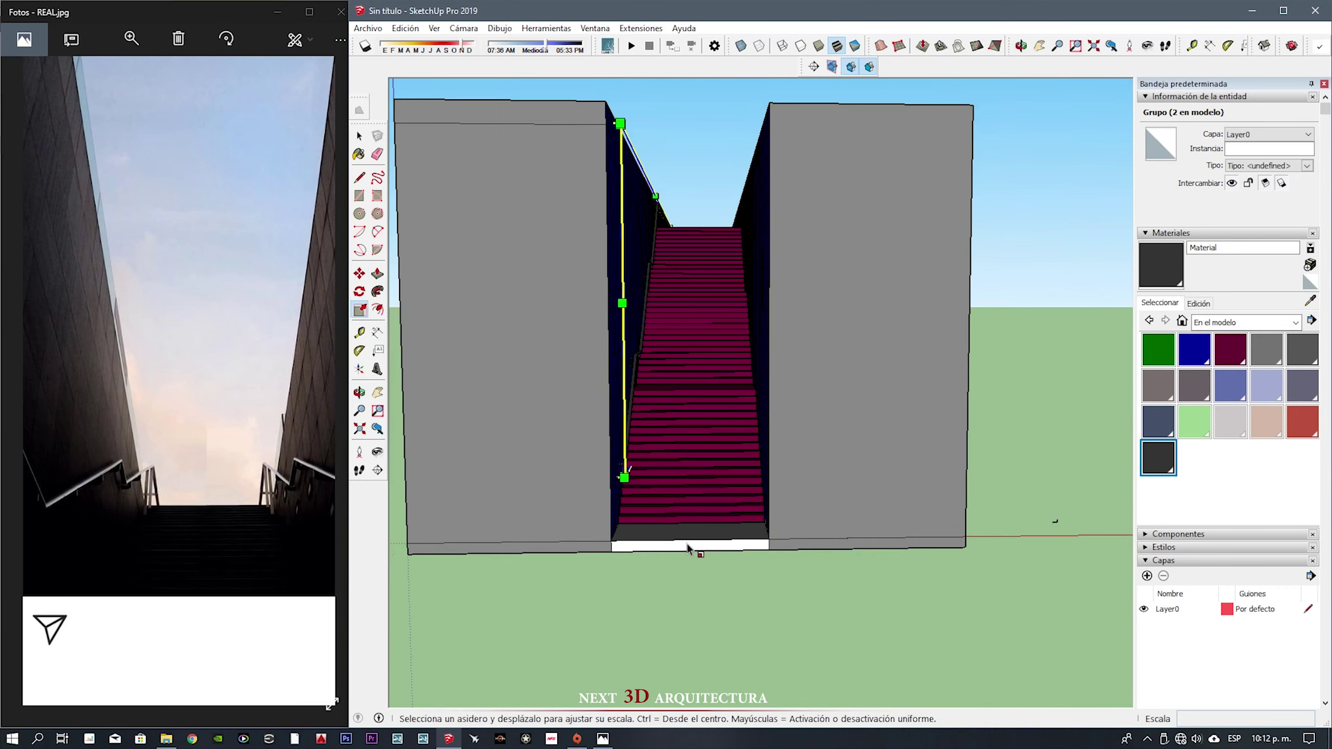
mouse_move(689, 546)
middle_mouse_down()
mouse_move(639, 446)
mouse_move(528, 321)
mouse_move(684, 325)
middle_mouse_up()
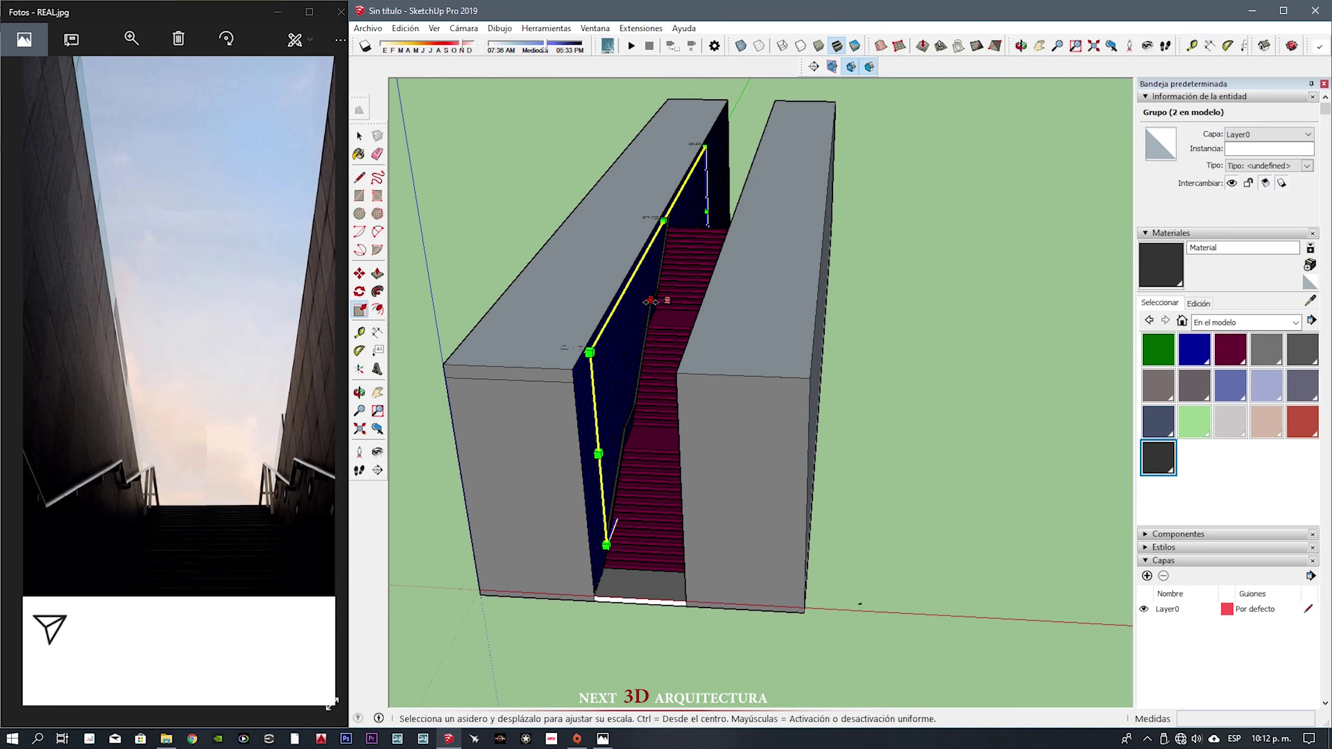
scroll(634, 486, "up", 5)
middle_click_drag(604, 616, 650, 619)
key("m")
left_click(650, 619)
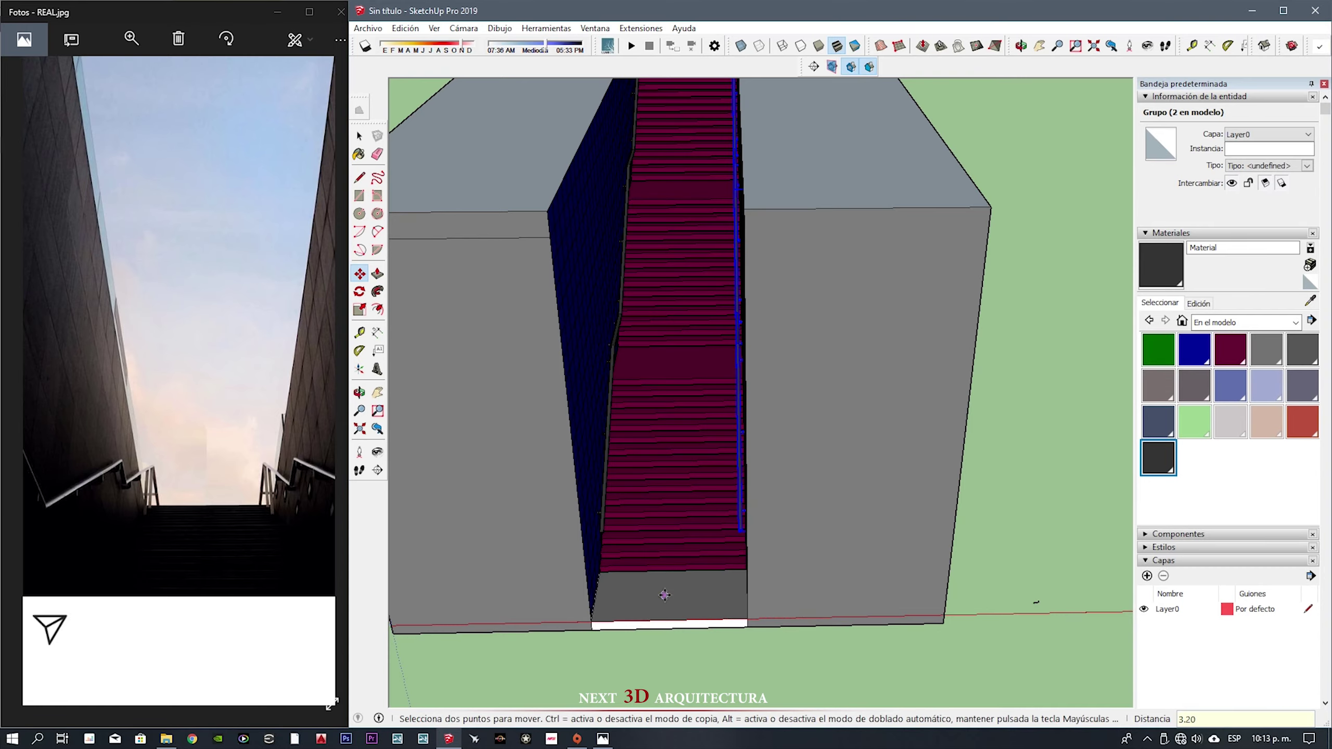
- Cancel an accidental stretch of the top step
mouse_move(505, 492)
middle_mouse_down()
mouse_move(713, 351)
mouse_move(618, 214)
mouse_move(589, 390)
mouse_move(641, 317)
mouse_move(714, 441)
middle_mouse_up()
key("s")
mouse_move(713, 421)
left_mouse_down()
mouse_move(820, 172)
mouse_move(810, 168)
left_mouse_up()
mouse_move(810, 168)
middle_mouse_down()
mouse_move(716, 392)
mouse_move(553, 409)
mouse_move(553, 486)
middle_mouse_up()
key("space")
- Nudge the left handrail 0.10 m toward its wall, then open its group for editing
left_click(553, 485)
key("m")
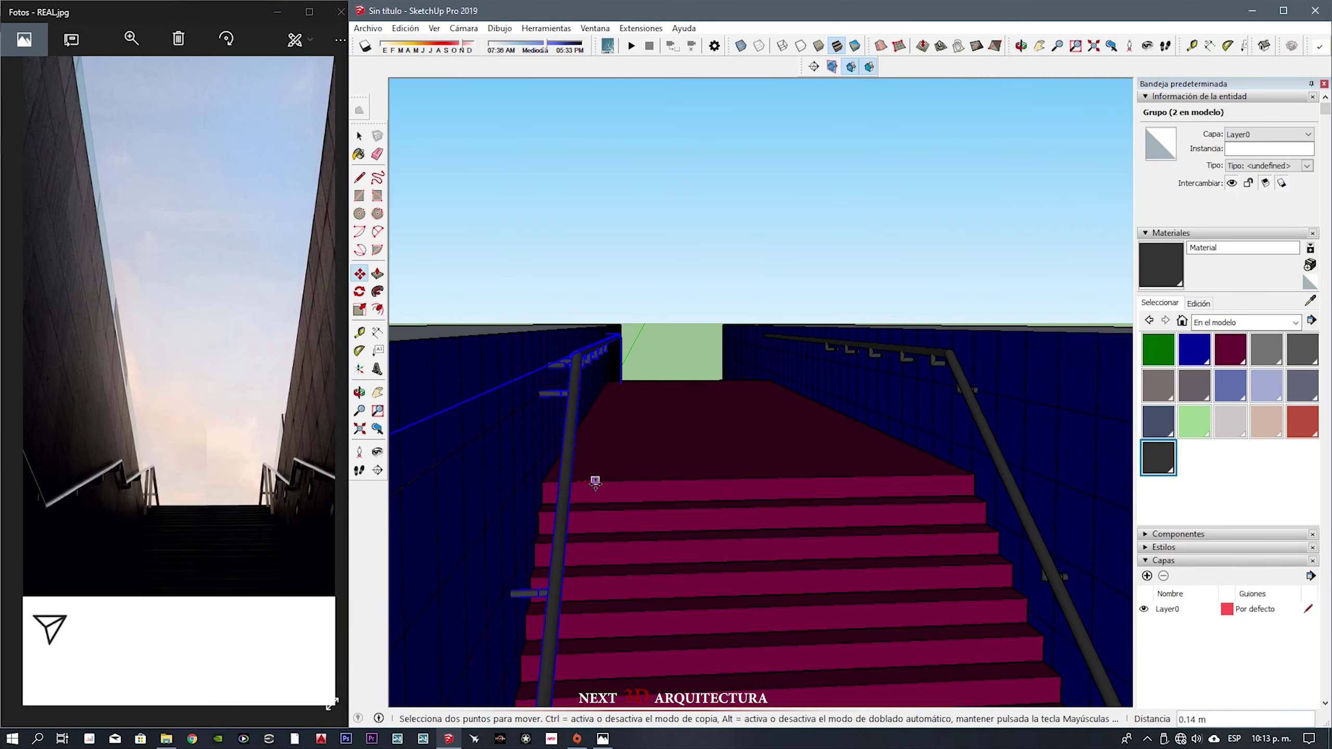
left_click(595, 482)
type(".1")
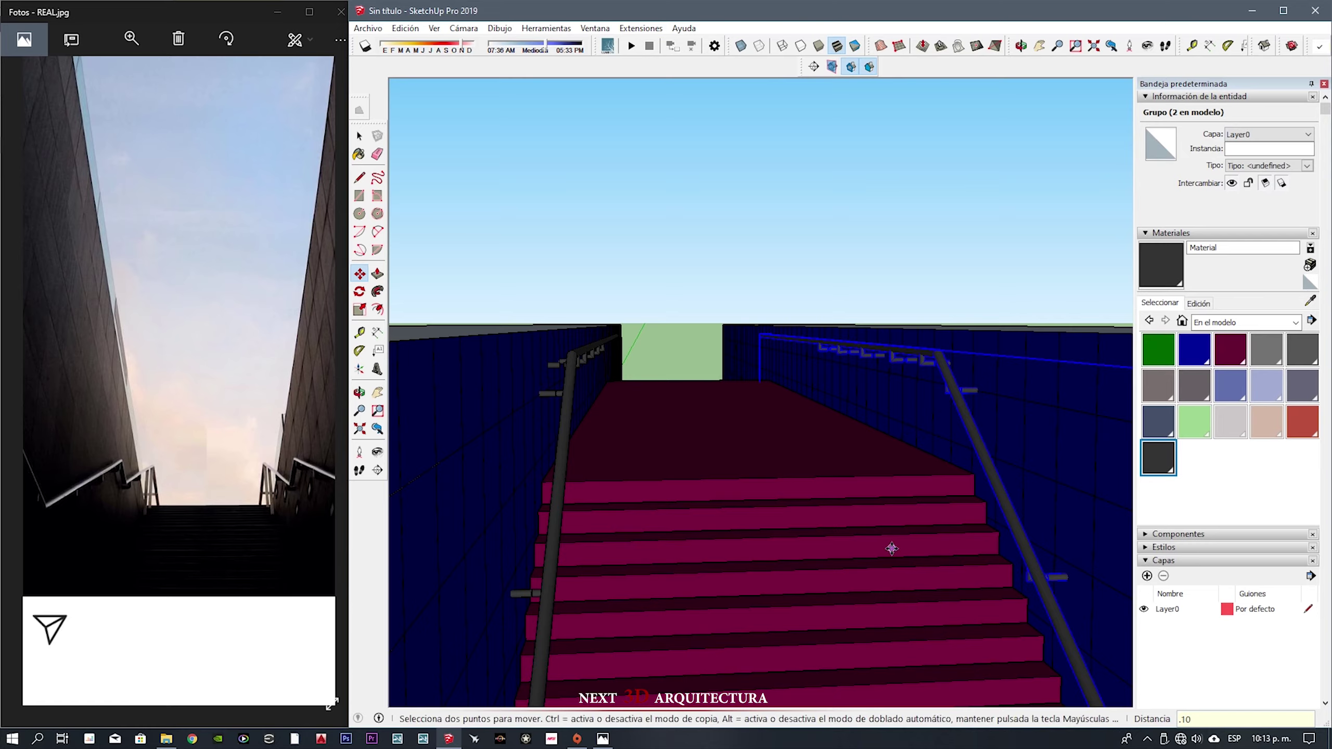
mouse_move(915, 564)
middle_mouse_down()
mouse_move(841, 609)
mouse_move(731, 588)
mouse_move(594, 329)
mouse_move(843, 472)
mouse_move(969, 400)
middle_mouse_up()
double_click(594, 329)
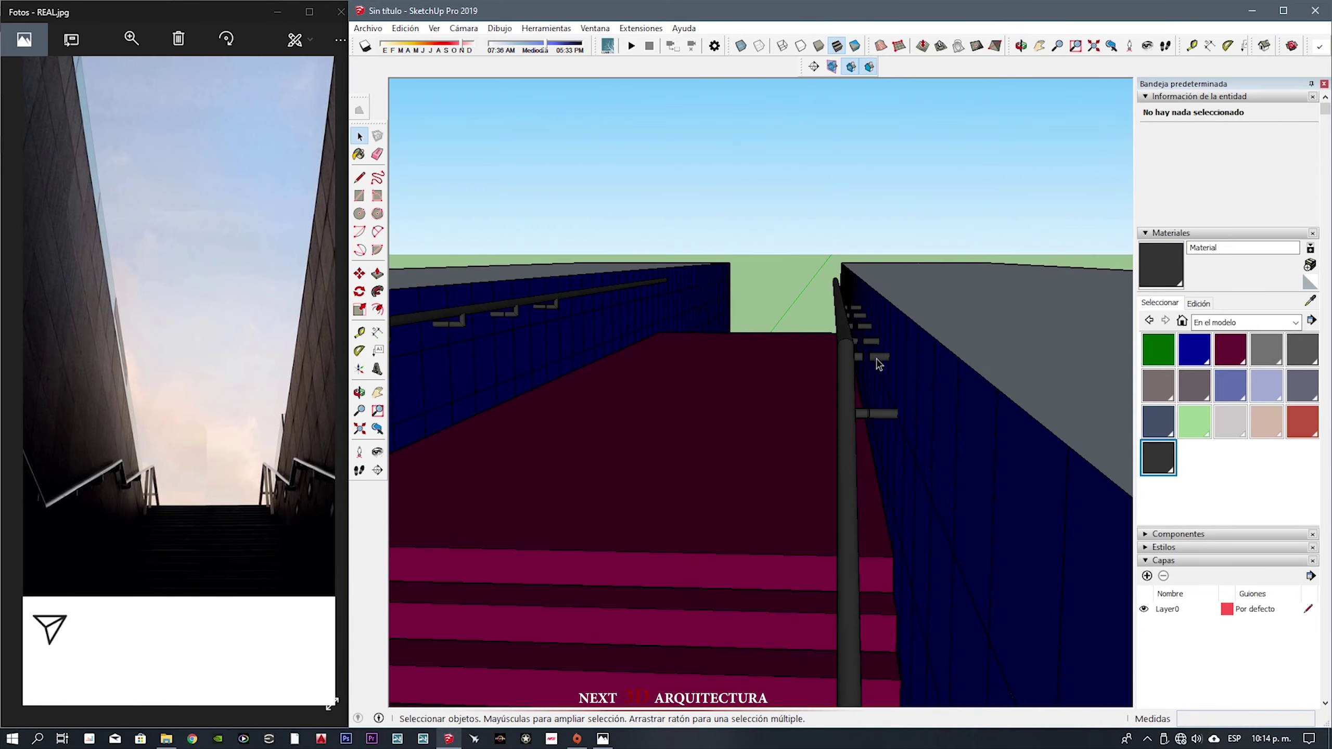
left_click_drag(970, 399, 869, 247)
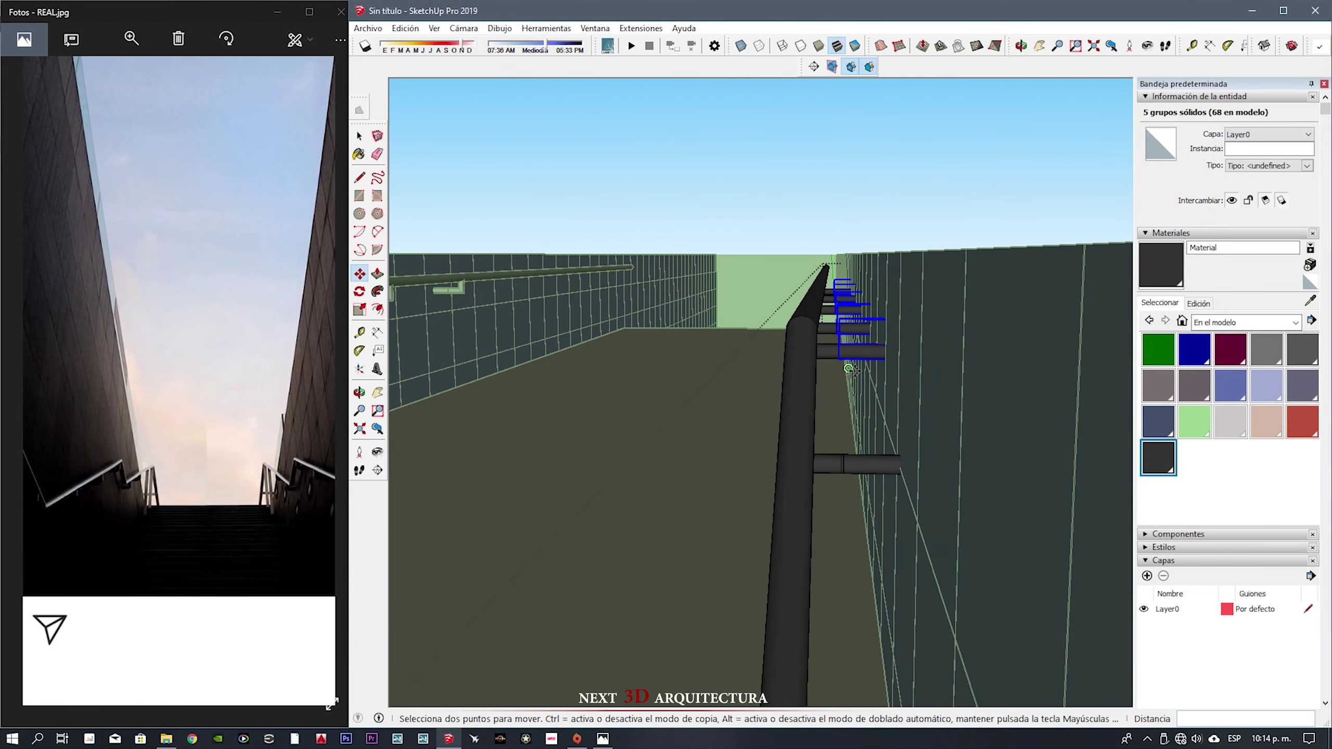
middle_click_drag(871, 378, 837, 430)
scroll(792, 391, "up", 2)
scroll(708, 352, "up", 3)
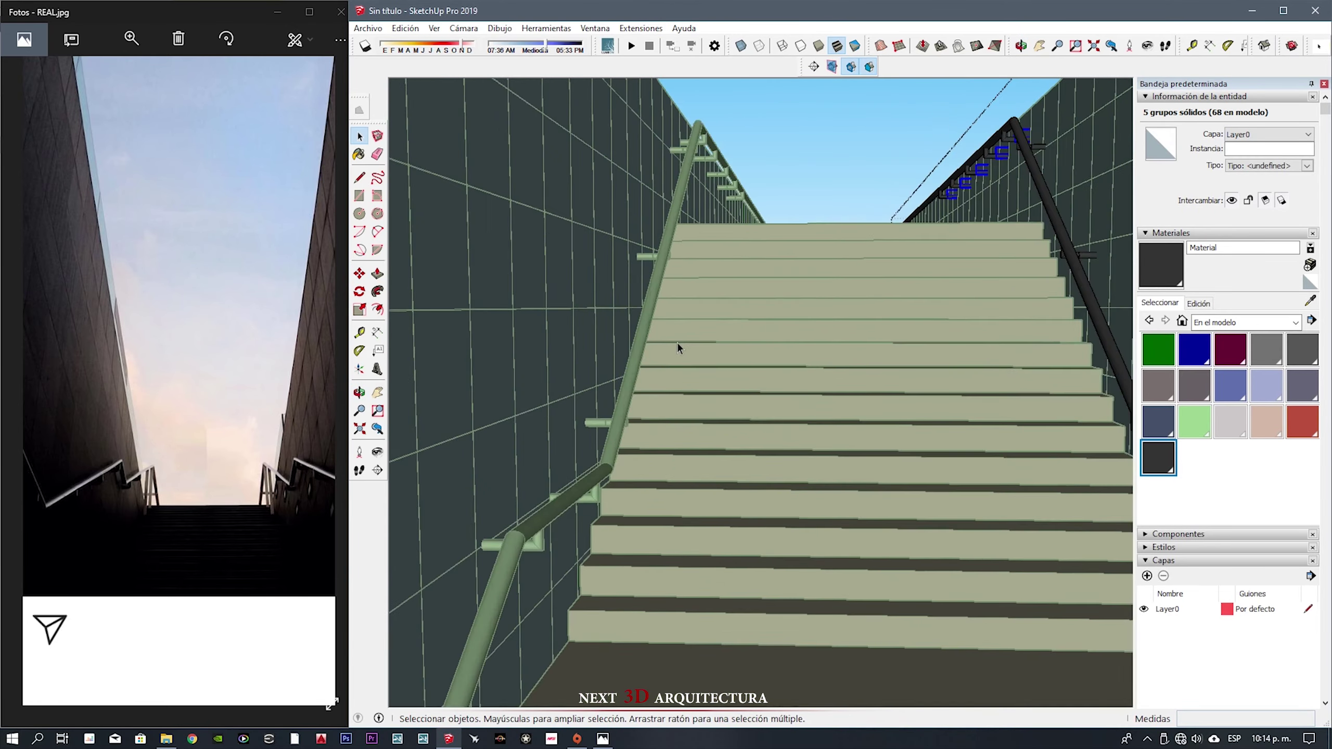
scroll(671, 357, "up", 3)
scroll(692, 409, "up", 2)
scroll(709, 449, "down", 5)
mouse_move(778, 512)
middle_mouse_down()
mouse_move(973, 401)
mouse_move(692, 485)
mouse_move(694, 610)
mouse_move(677, 470)
mouse_move(1004, 208)
mouse_move(940, 242)
mouse_move(782, 553)
mouse_move(761, 547)
mouse_move(890, 455)
mouse_move(984, 414)
mouse_move(889, 446)
mouse_move(722, 413)
mouse_move(749, 368)
mouse_move(703, 510)
mouse_move(737, 494)
mouse_move(660, 502)
middle_mouse_up()
key("m")
- Leave the rectangle and circle tools and frame the handrail bracket at an angle
key("r")
middle_click_drag(815, 390, 728, 385)
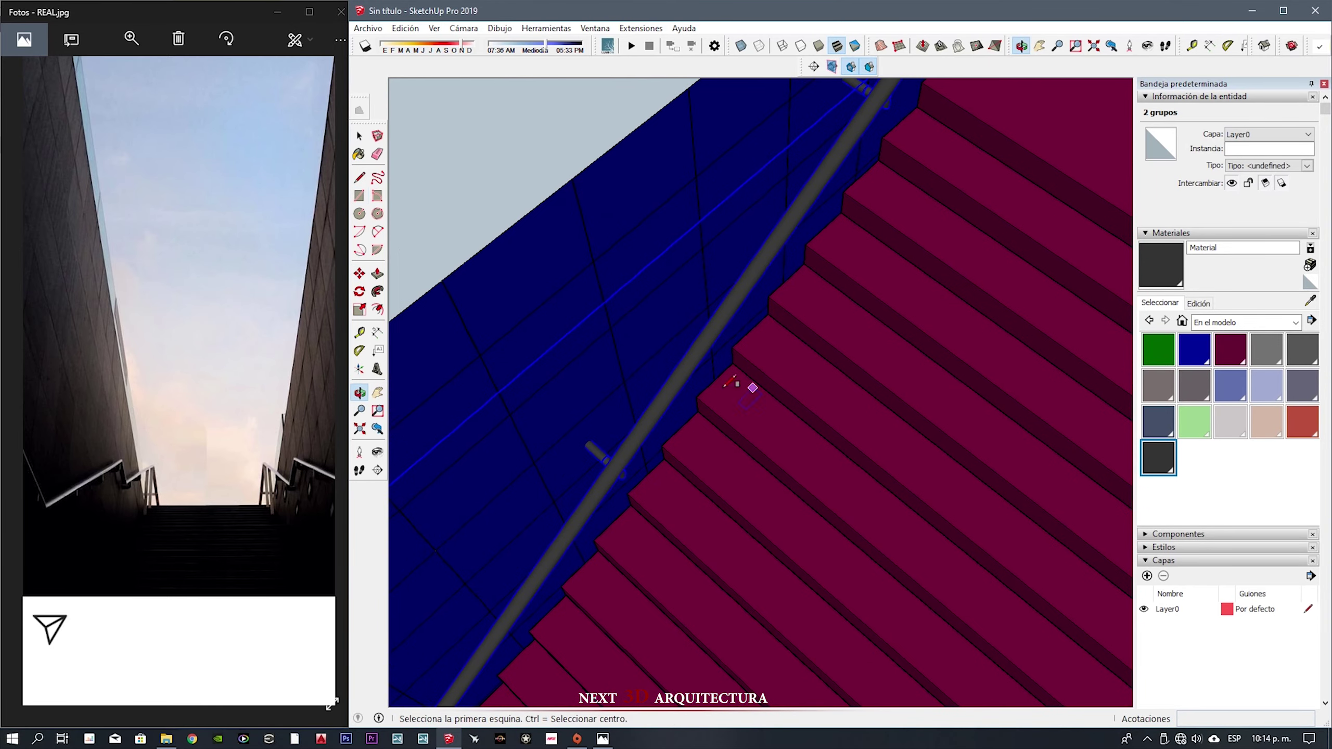
left_click(367, 220)
mouse_move(847, 348)
middle_mouse_down()
mouse_move(1025, 505)
mouse_move(763, 396)
middle_mouse_up()
scroll(705, 422, "up", 5)
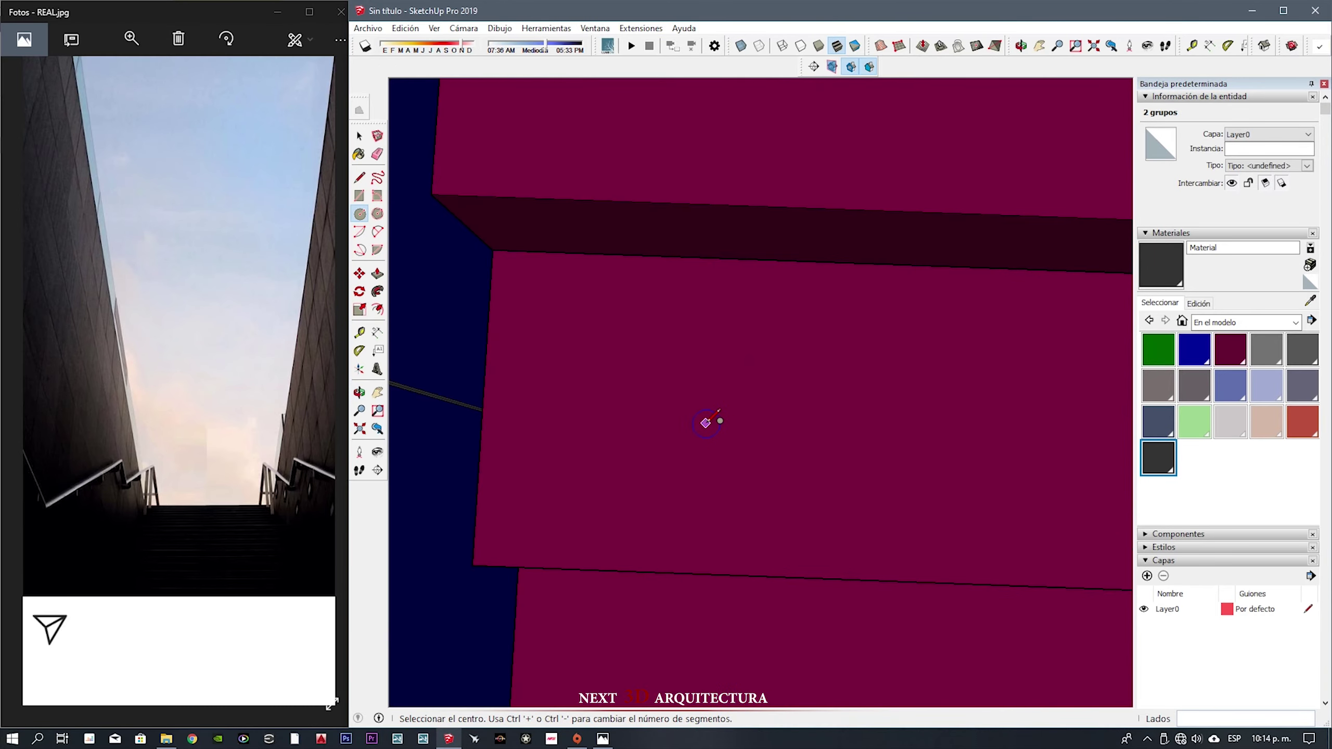
key("space")
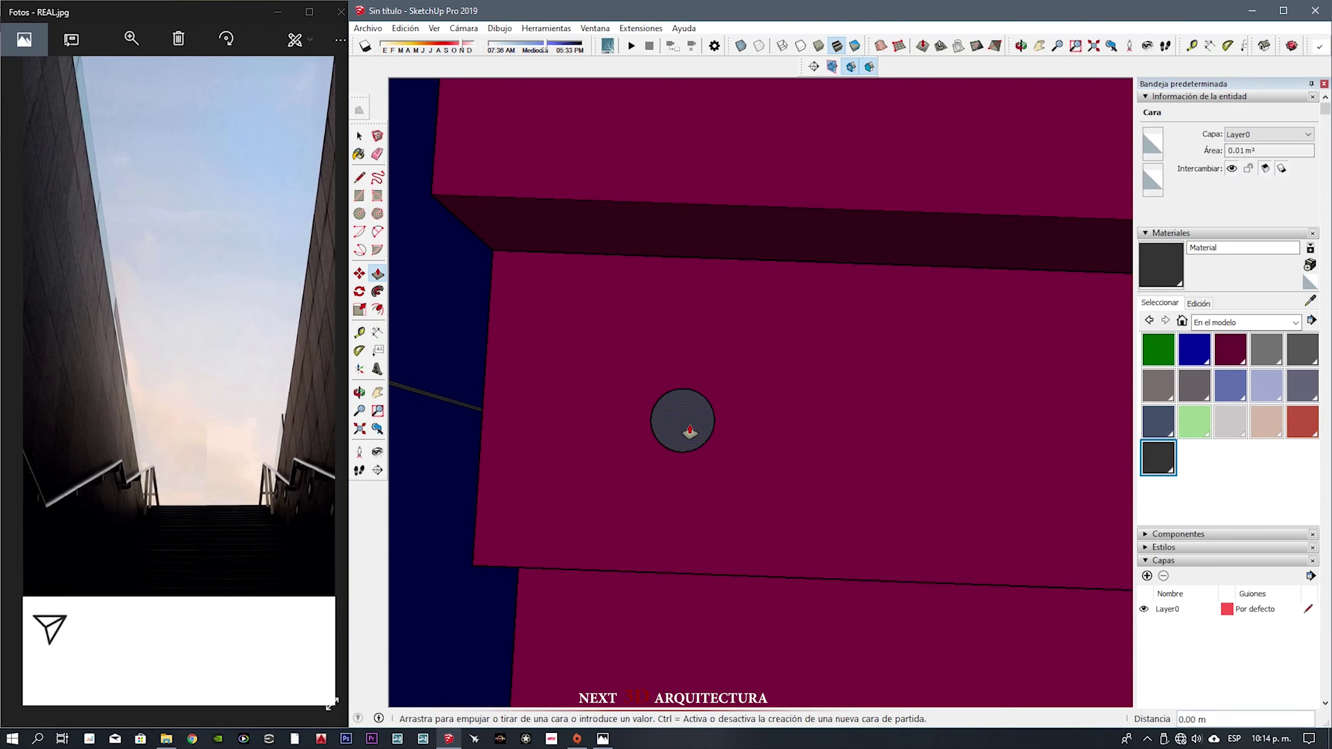
scroll(682, 436, "down", 3)
mouse_move(663, 425)
middle_mouse_down()
mouse_move(609, 387)
mouse_move(676, 461)
middle_mouse_up()
- Copy the whole bracket and its disk with Move+Ctrl onto the upper post
triple_click(655, 423)
key("m")
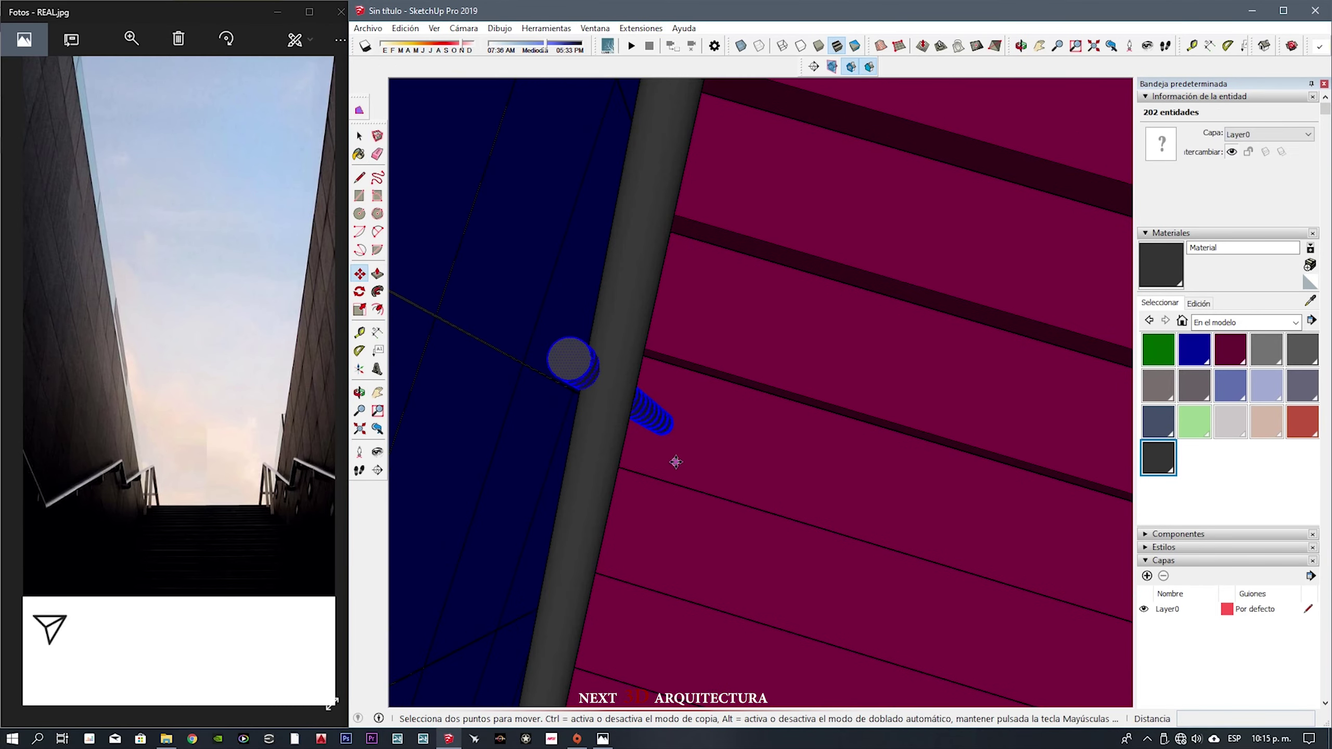
key("p")
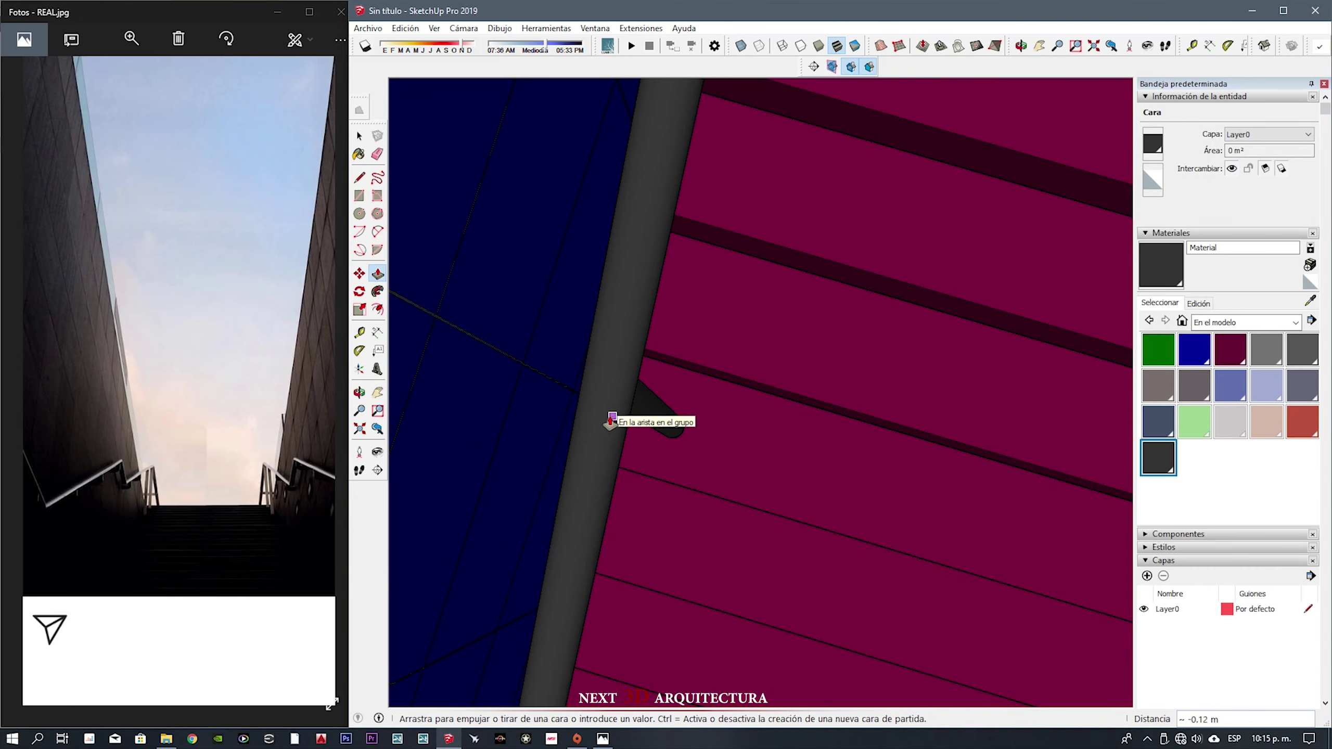
middle_click_drag(610, 419, 633, 372)
key("space")
triple_click(660, 431)
key("m")
middle_click_drag(660, 431, 670, 441)
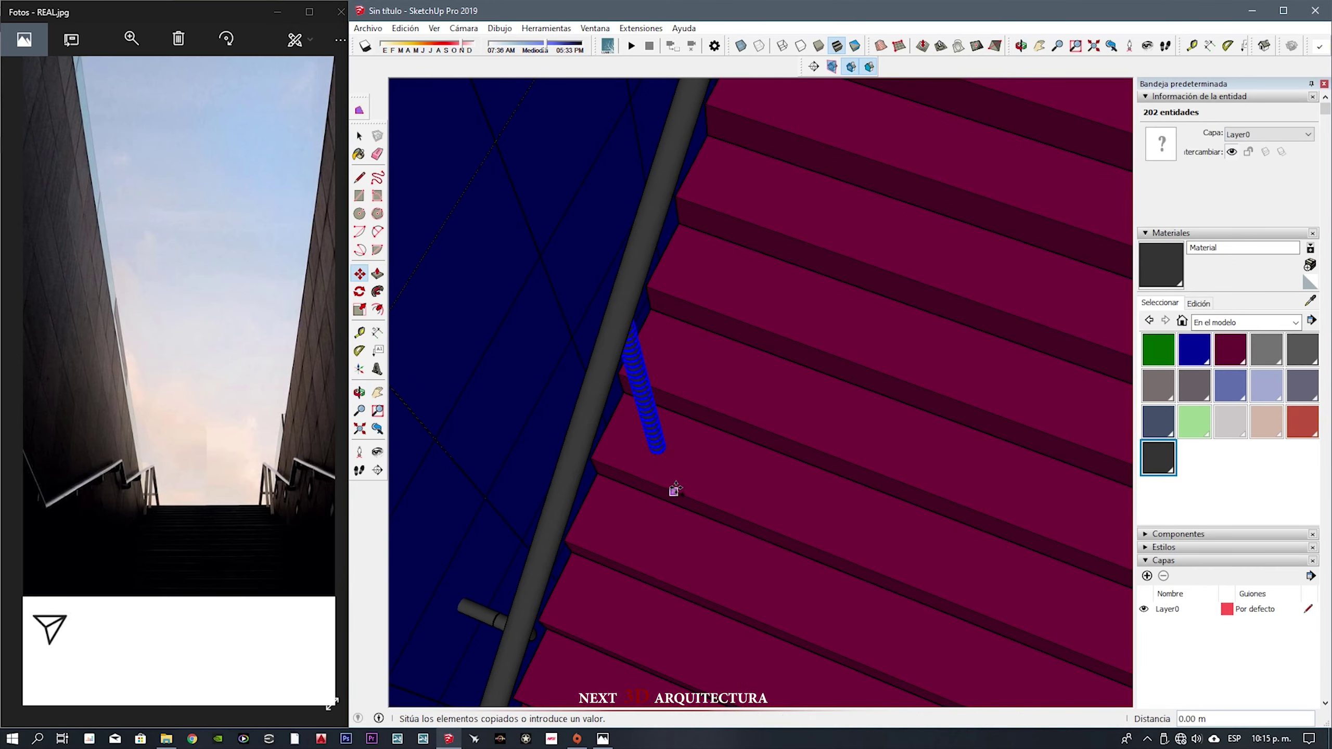
mouse_move(675, 489)
middle_mouse_down()
mouse_move(758, 333)
mouse_move(736, 371)
middle_mouse_up()
middle_click_drag(687, 443, 718, 336)
left_click(709, 317)
key("space")
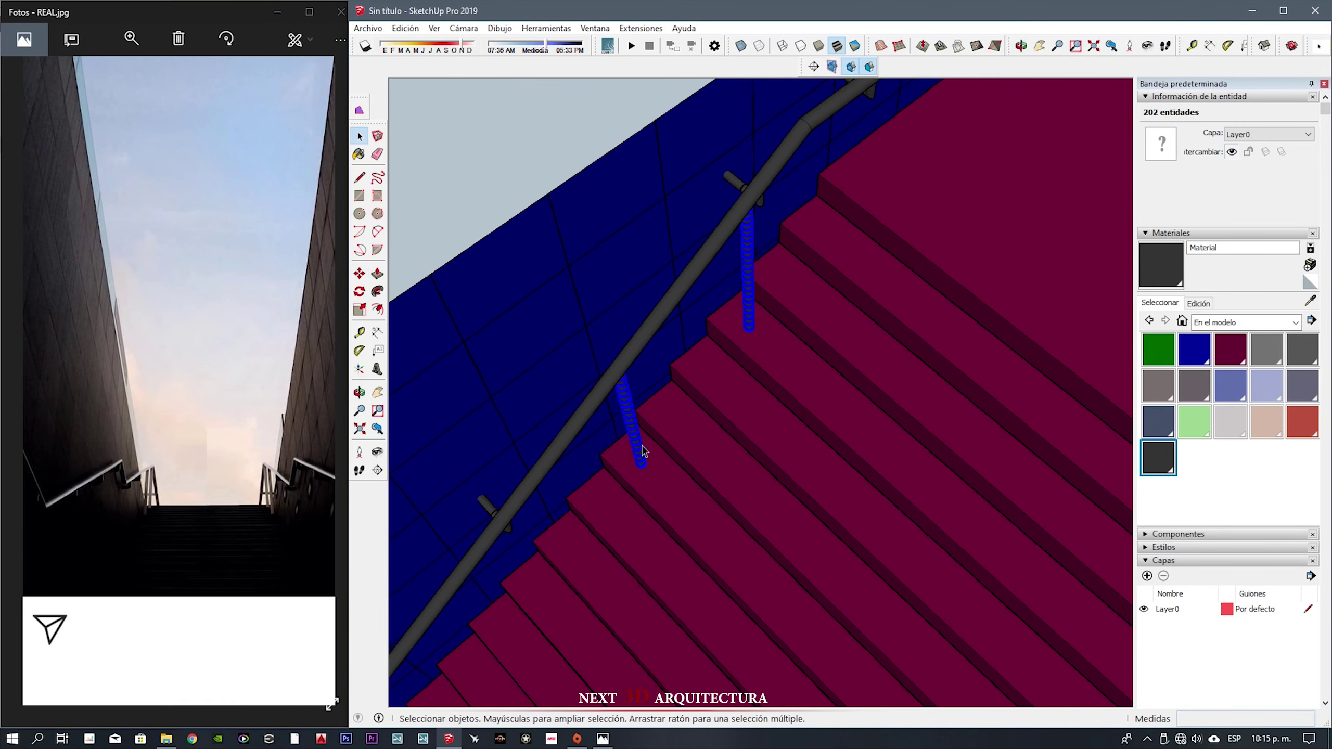
- Copy both left-side brackets 3.13 m across onto the right handrail
mouse_move(644, 450)
middle_mouse_down()
mouse_move(937, 426)
mouse_move(558, 459)
middle_mouse_up()
key("m")
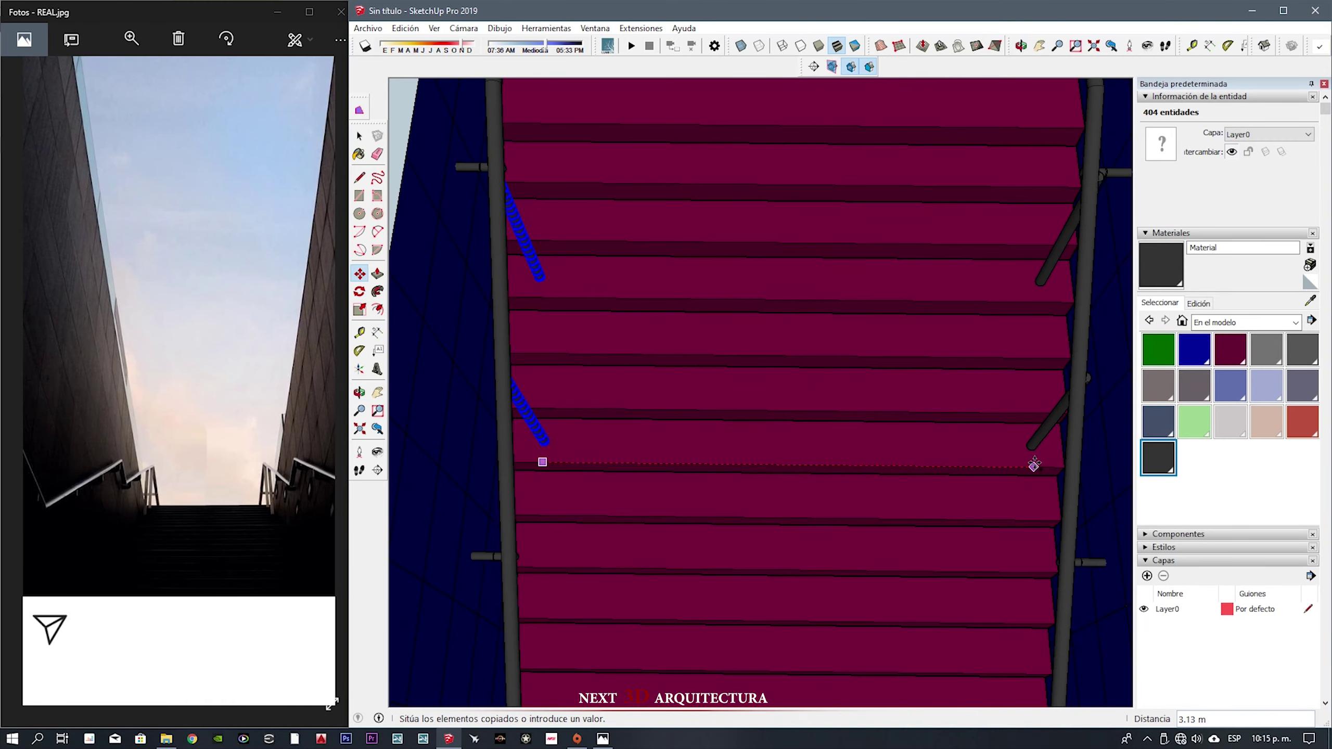
left_click(1024, 463)
mouse_move(1023, 462)
middle_mouse_down()
mouse_move(951, 437)
mouse_move(876, 490)
mouse_move(792, 446)
middle_mouse_up()
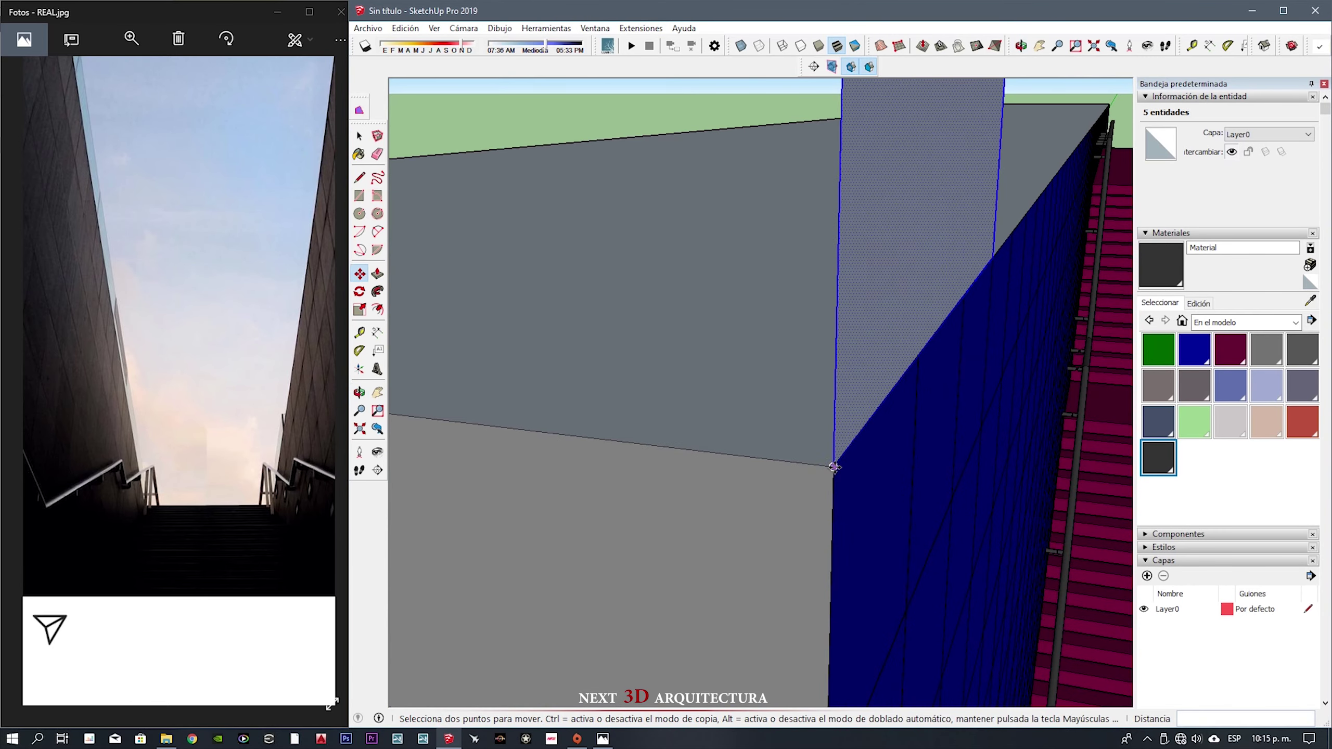
- Create the light violet Material1 and paint the wall-top panel face with it
left_click(1312, 264)
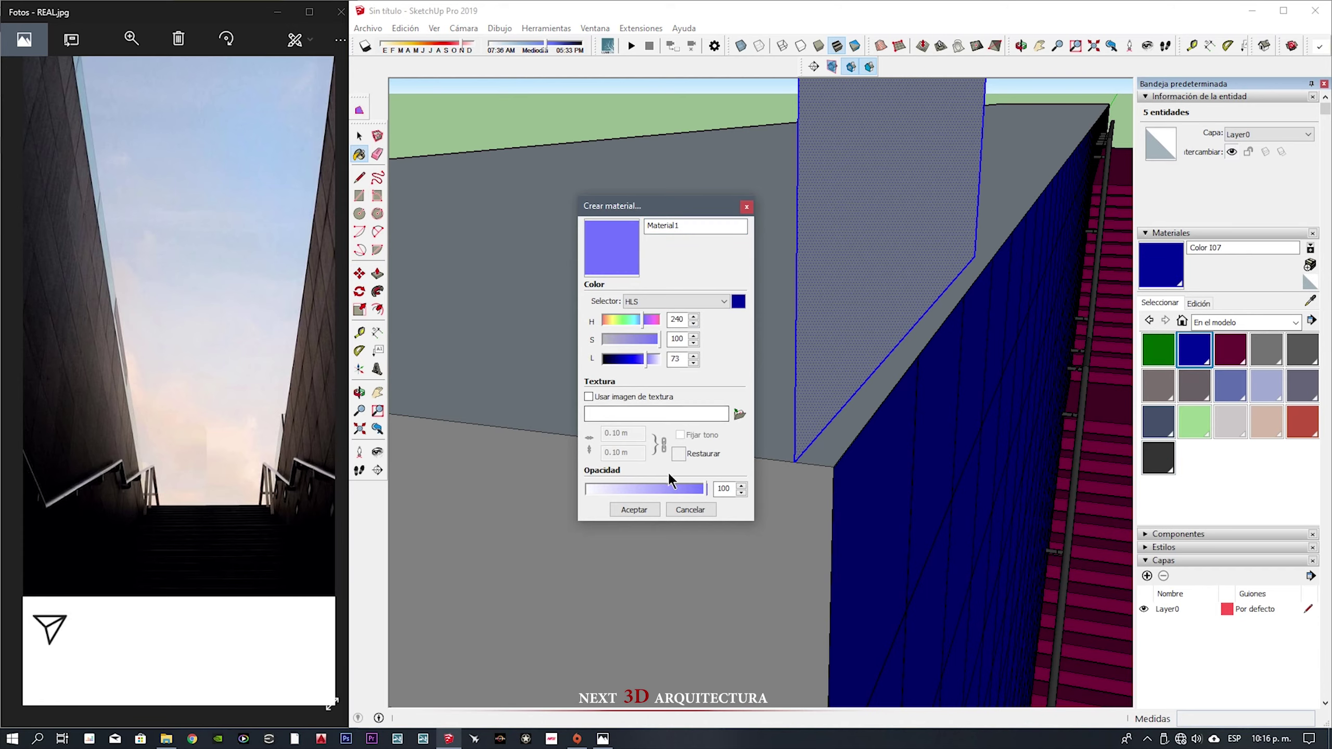
left_click(634, 509)
left_click(886, 223)
middle_click_drag(886, 223, 989, 327)
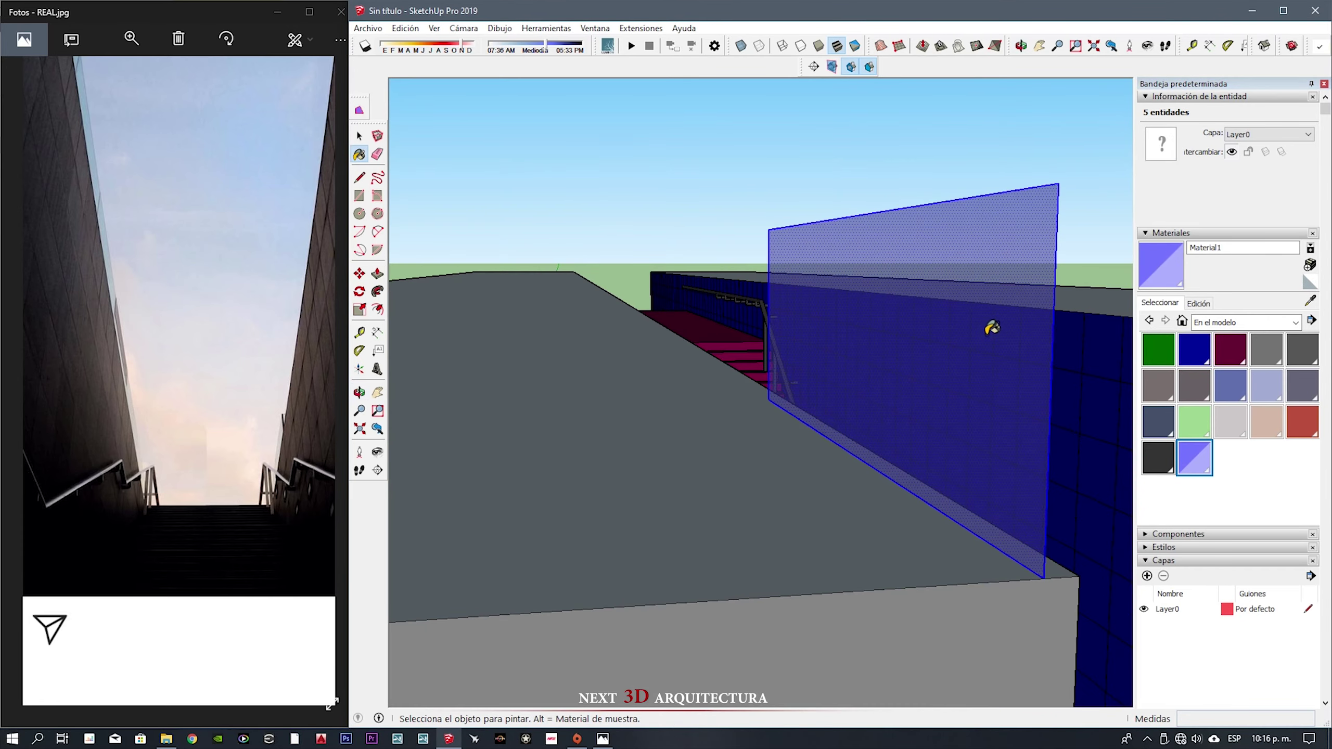
scroll(927, 426, "up", 3)
- Make the painted panel face into a group
key("space")
scroll(846, 409, "up", 2)
right_click(846, 408)
left_click(887, 520)
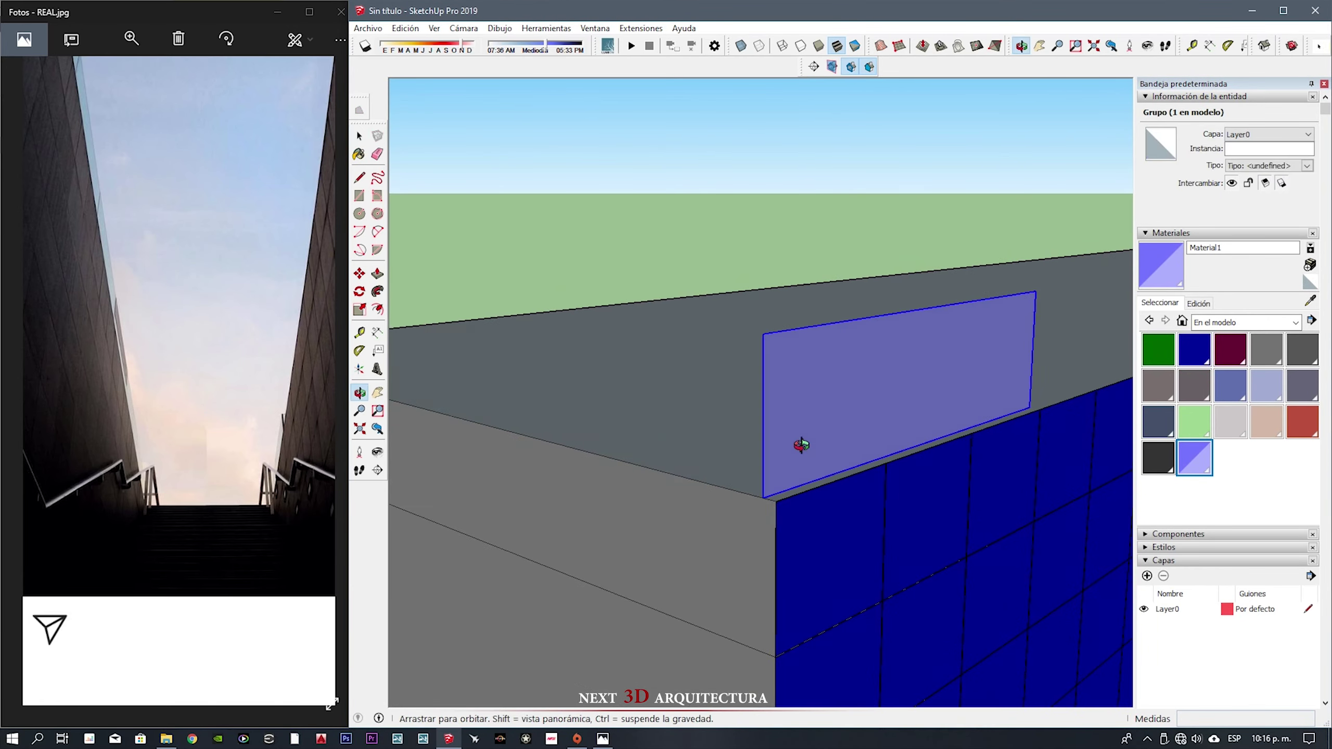
- Start a Move+Ctrl copy of the panel group from a corner start point
key("m")
middle_click_drag(796, 447, 734, 524)
key("ctrl")
left_click(648, 541)
scroll(707, 541, "up", 2)
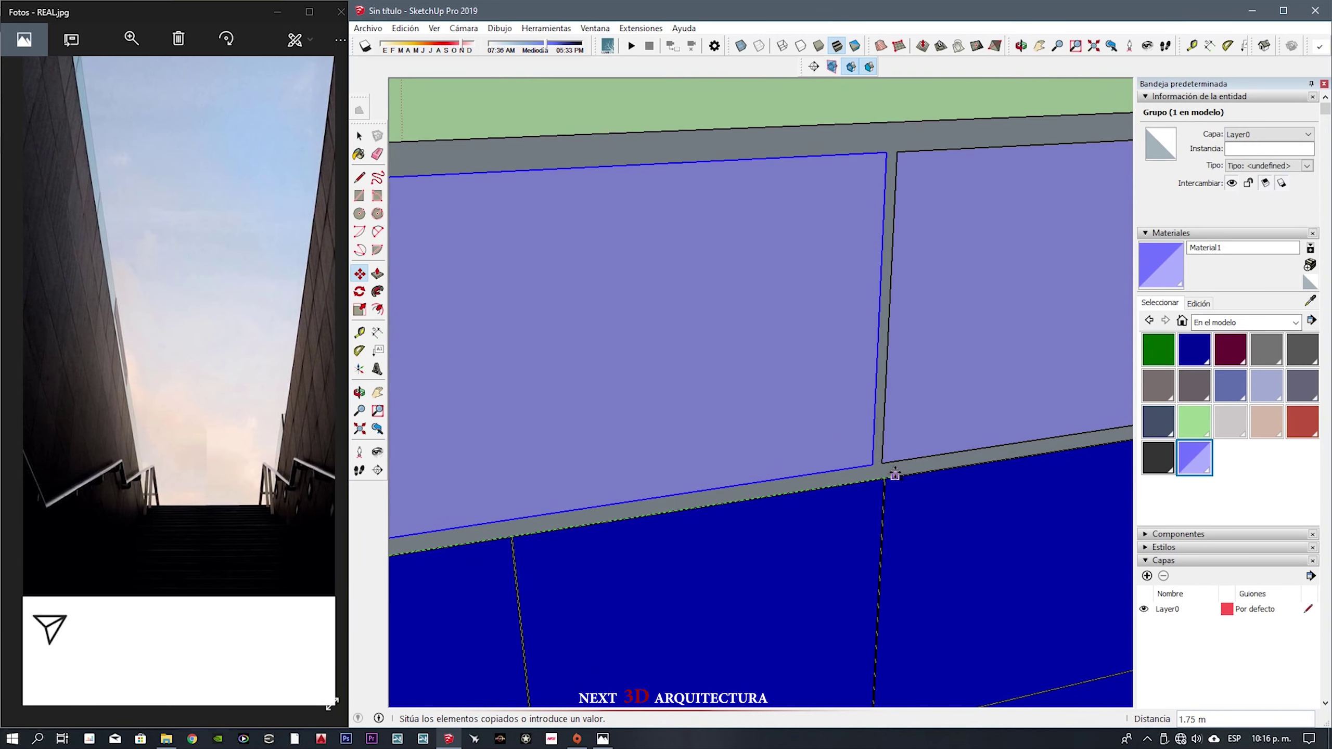
- Place the panel copy beside the first and measure the panel height
left_click(894, 475)
left_click(360, 332)
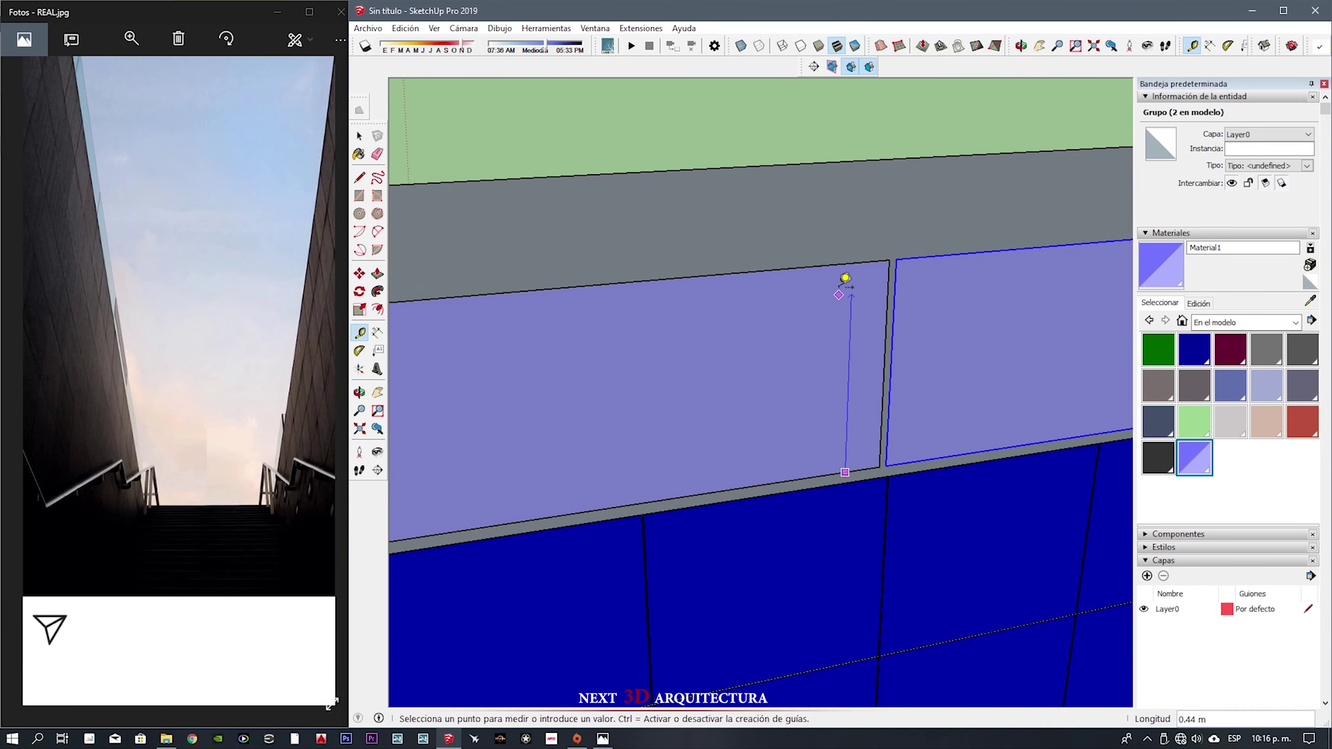
key("space")
scroll(860, 352, "down", 3)
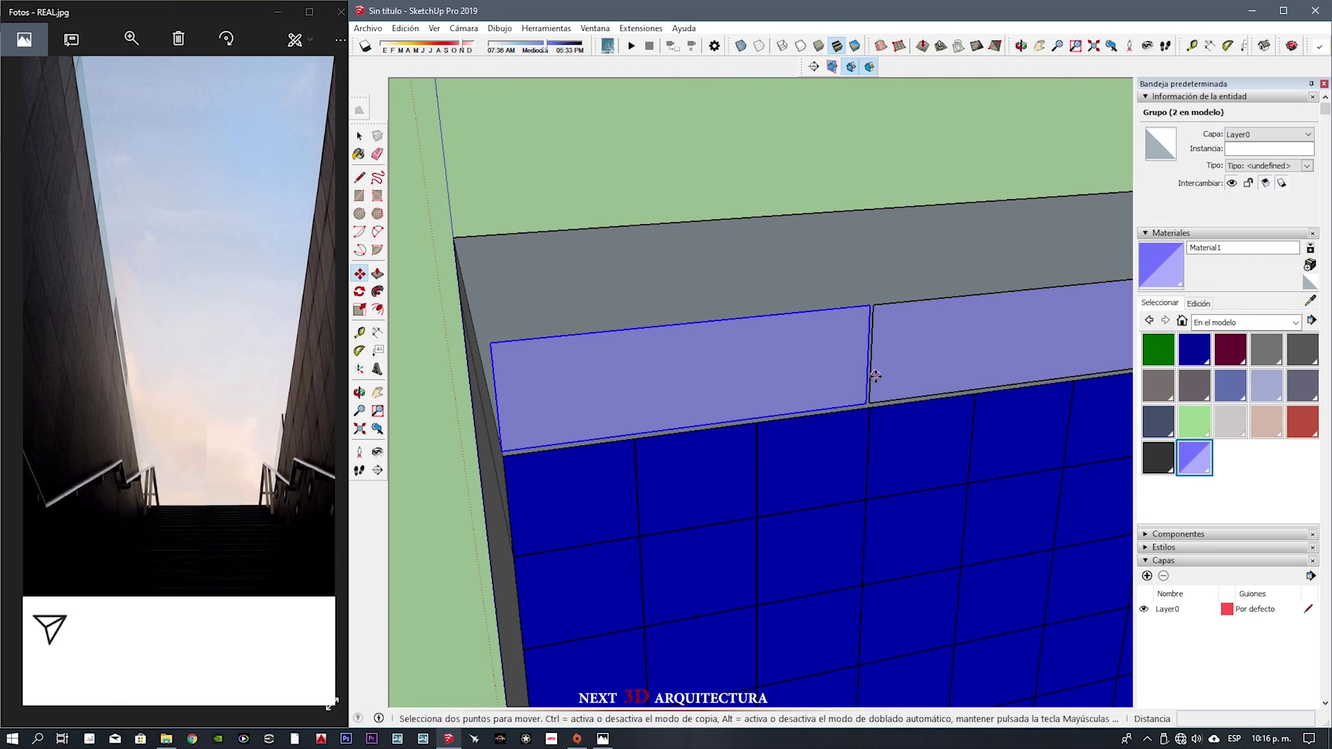
left_click(866, 403)
key("s")
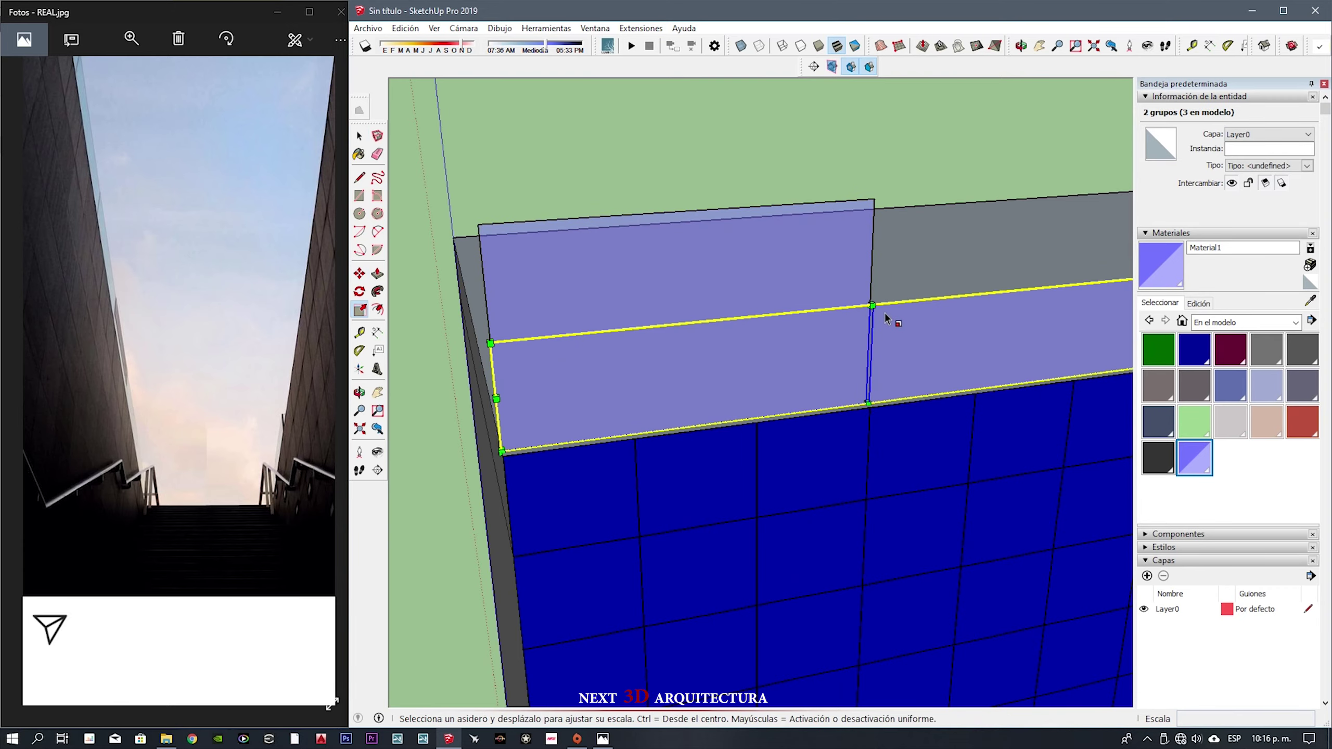
key("space")
- Add a third panel copy to the right and select the panels along the wall
mouse_move(809, 289)
middle_mouse_down()
mouse_move(1006, 282)
mouse_move(763, 375)
middle_mouse_up()
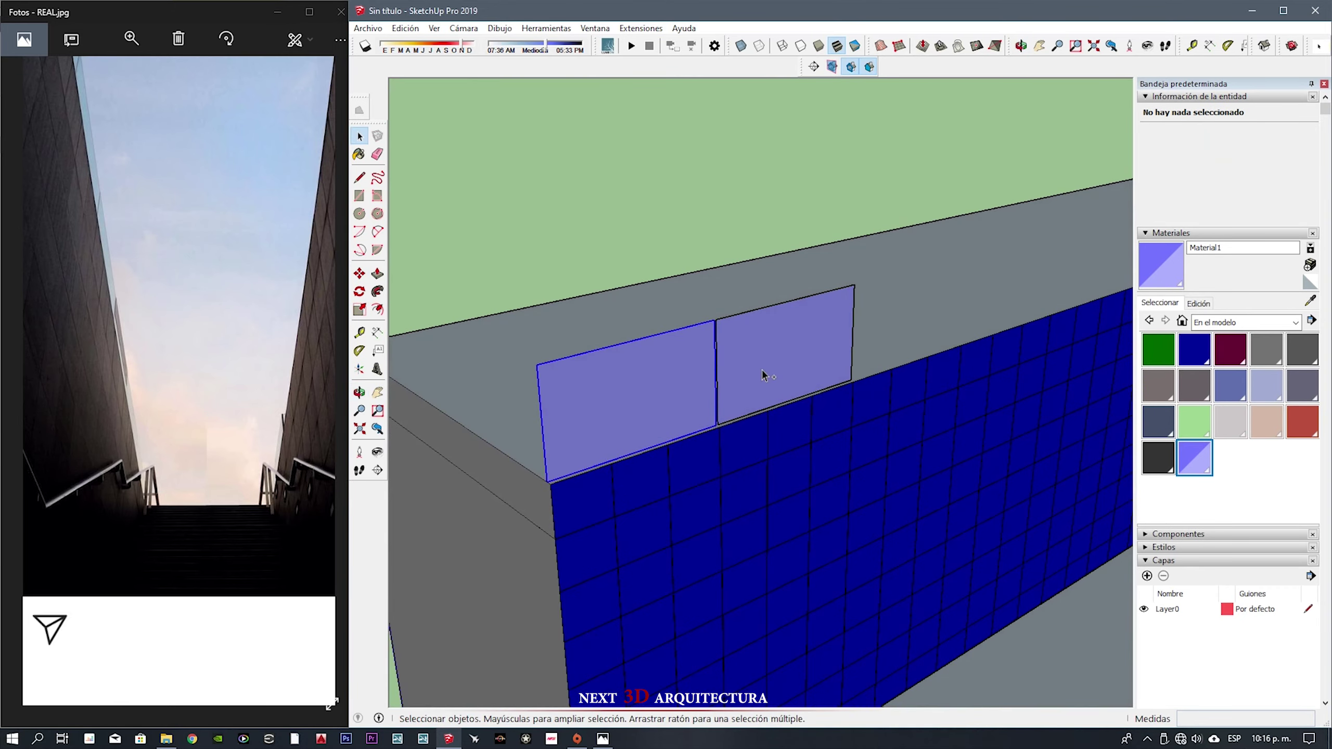
key("m")
scroll(779, 449, "up", 2)
scroll(731, 373, "up", 2)
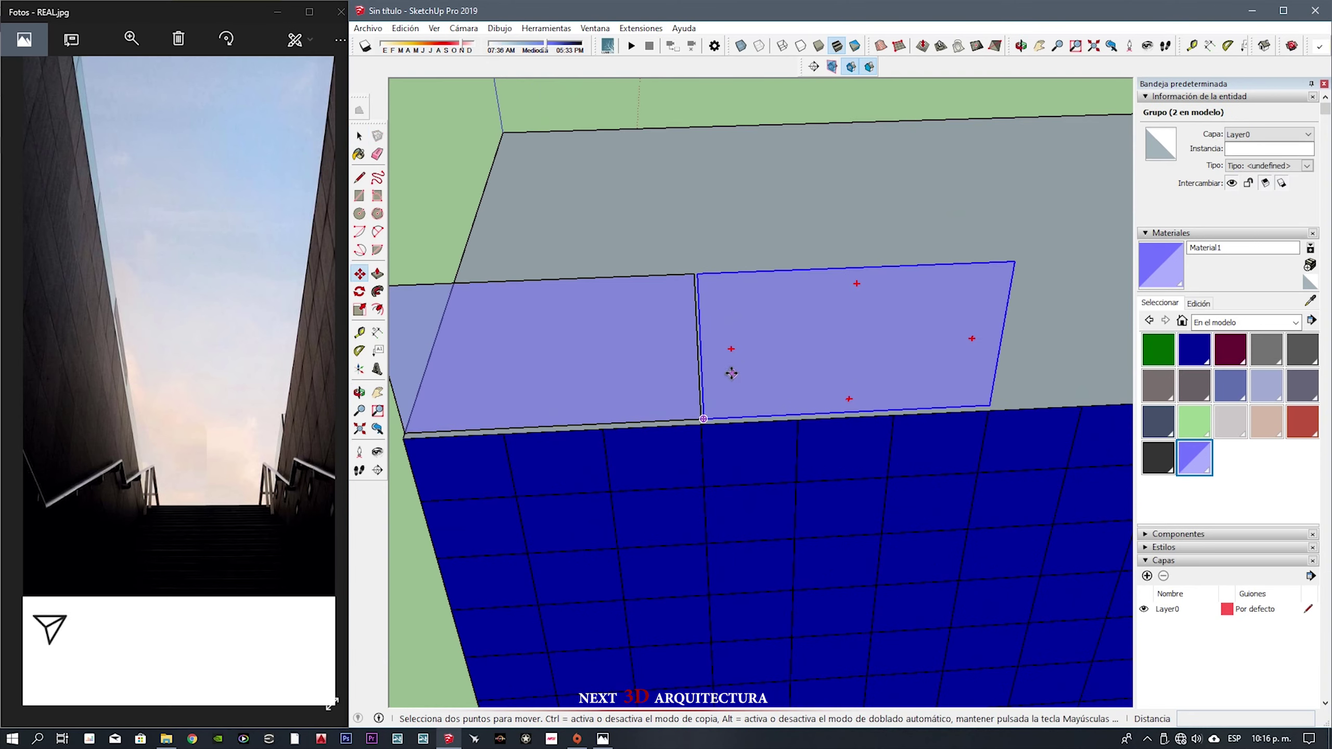
left_click(757, 400)
key("ctrl")
middle_click_drag(758, 400, 839, 388)
left_click(903, 407)
key("space")
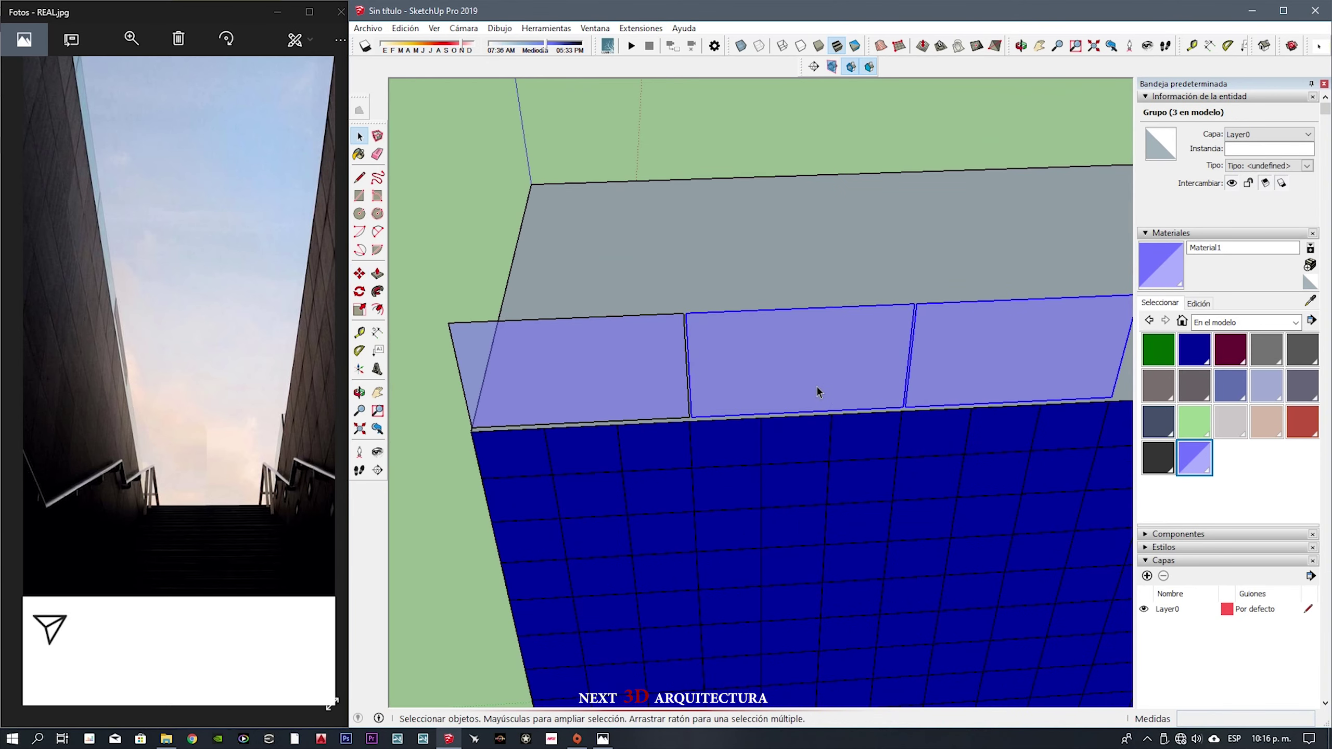
- Copy the selected panels with Move+Ctrl and array them x3 along the wall
left_click(678, 327)
key("ctrl")
middle_click_drag(678, 327, 395, 477)
type("x3")
key("Return")
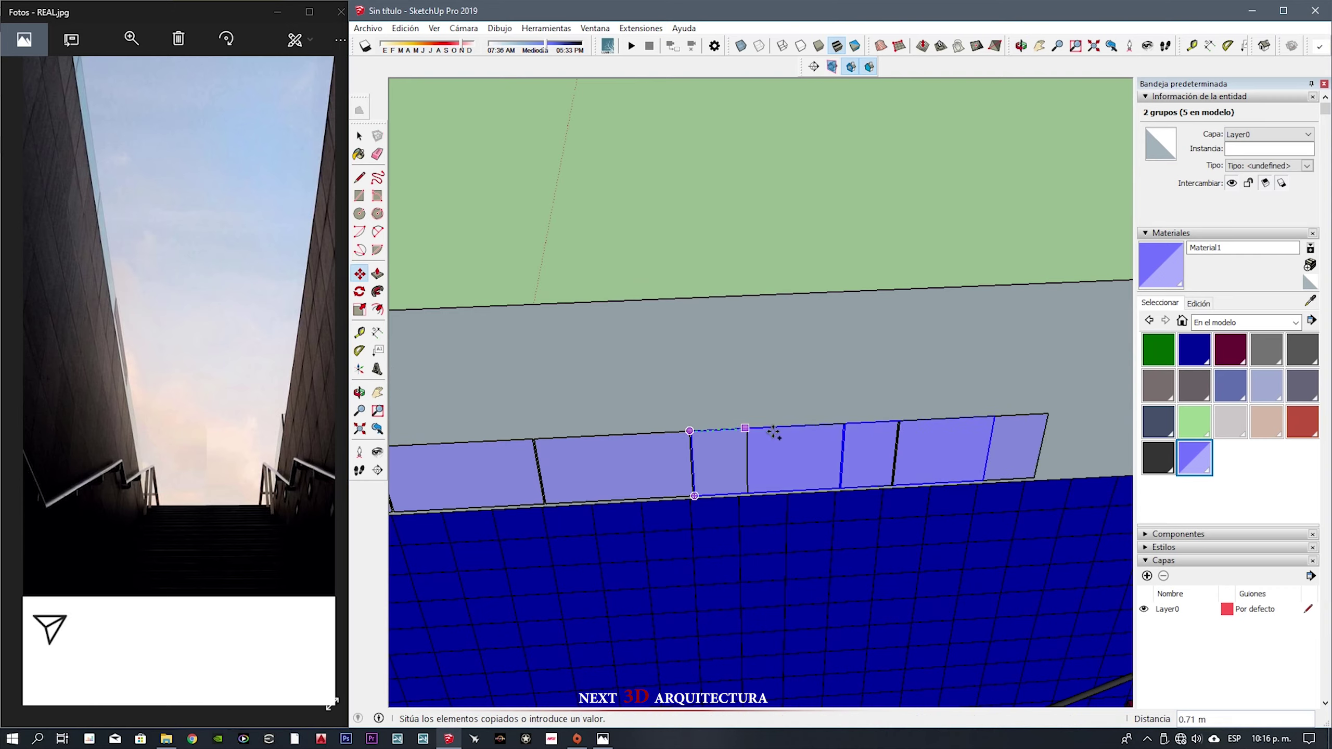
key("space")
scroll(959, 467, "down", 3)
- Add more panels to the selection and copy them further along the wall
left_click(469, 470, "shift")
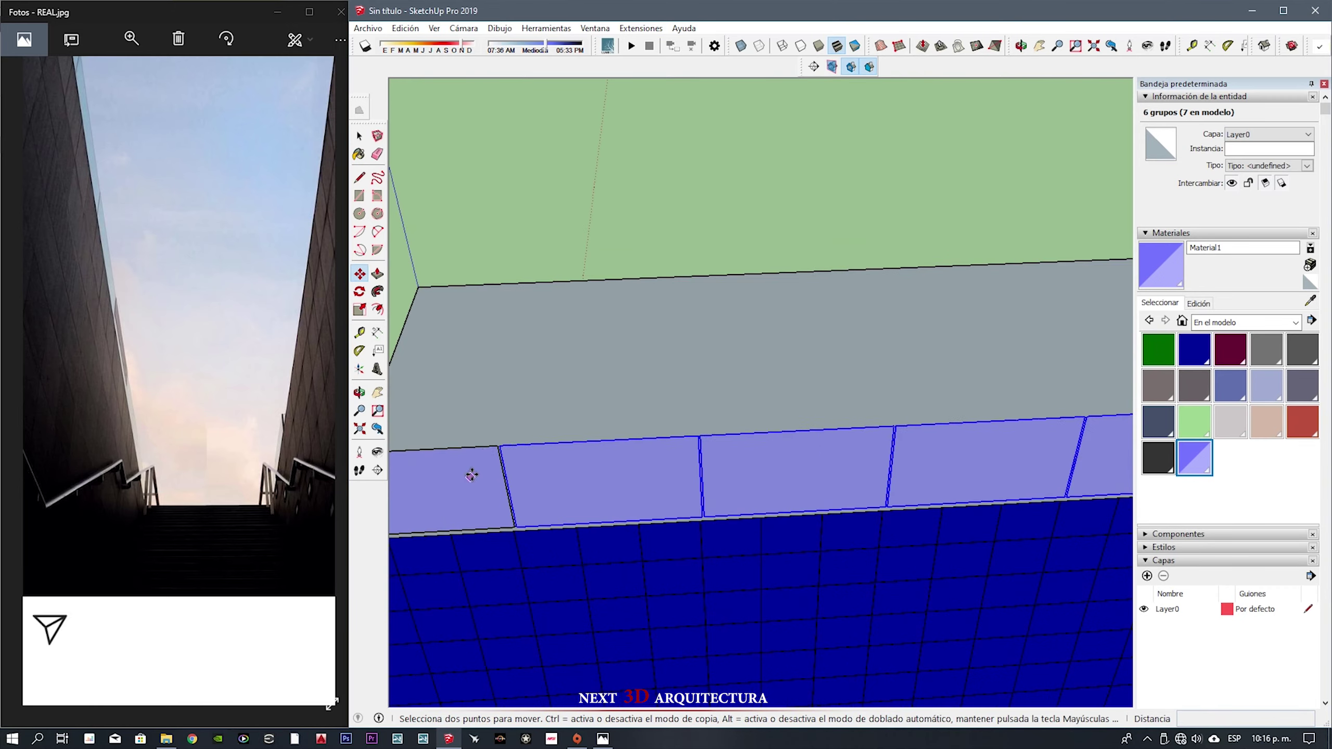
key("m")
scroll(621, 490, "up", 5)
key("ctrl")
scroll(607, 416, "down", 3)
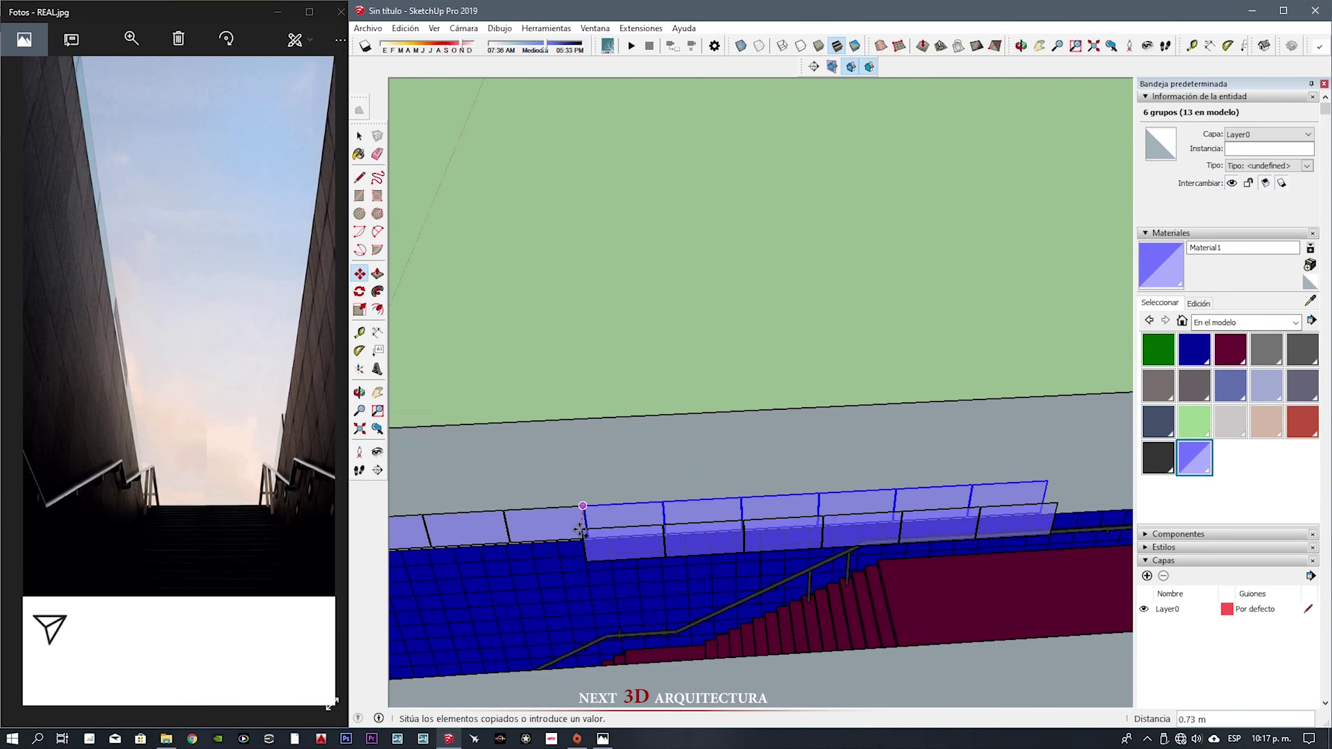
left_click(604, 506)
scroll(488, 527, "down", 2)
left_click(488, 527)
key("space")
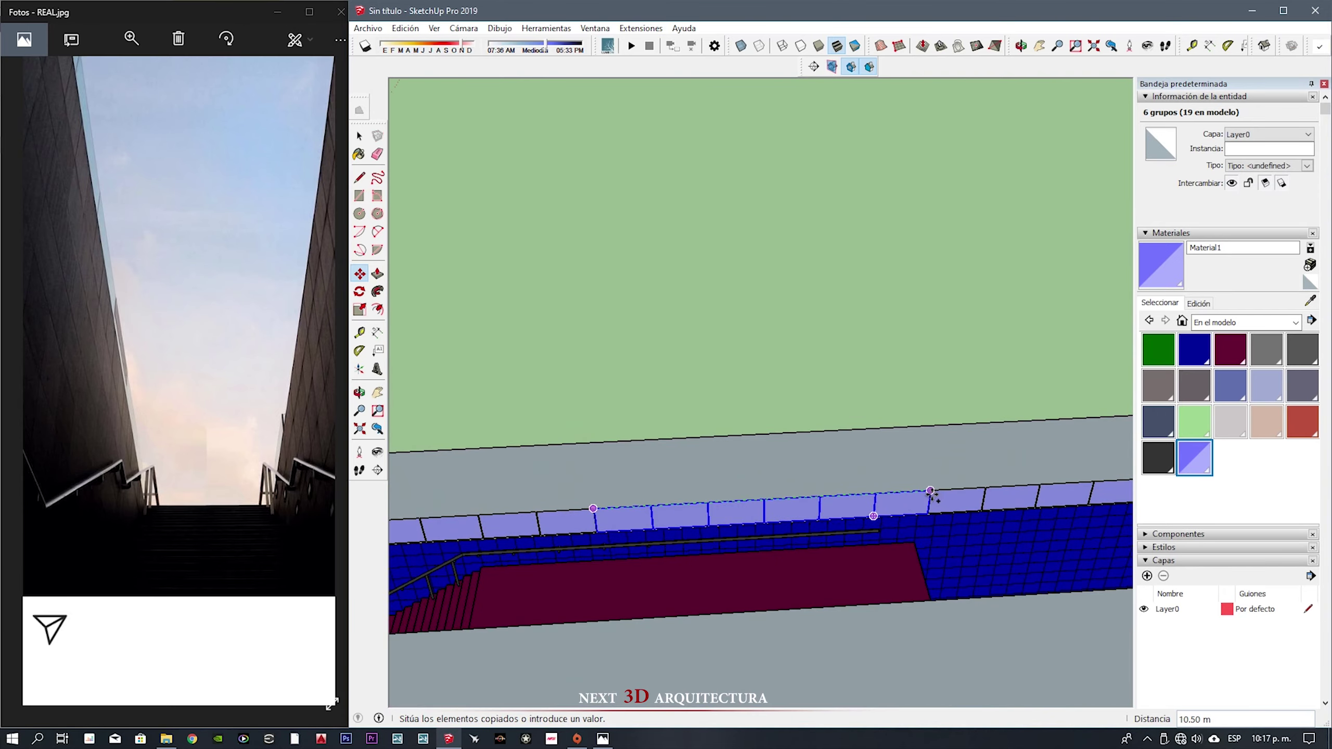
mouse_move(488, 527)
middle_mouse_down()
mouse_move(1035, 490)
mouse_move(1047, 276)
mouse_move(868, 414)
mouse_move(923, 374)
mouse_move(891, 451)
mouse_move(773, 446)
middle_mouse_up()
- Select all and copy the whole panel row onto the opposite wall
key("ctrl+a")
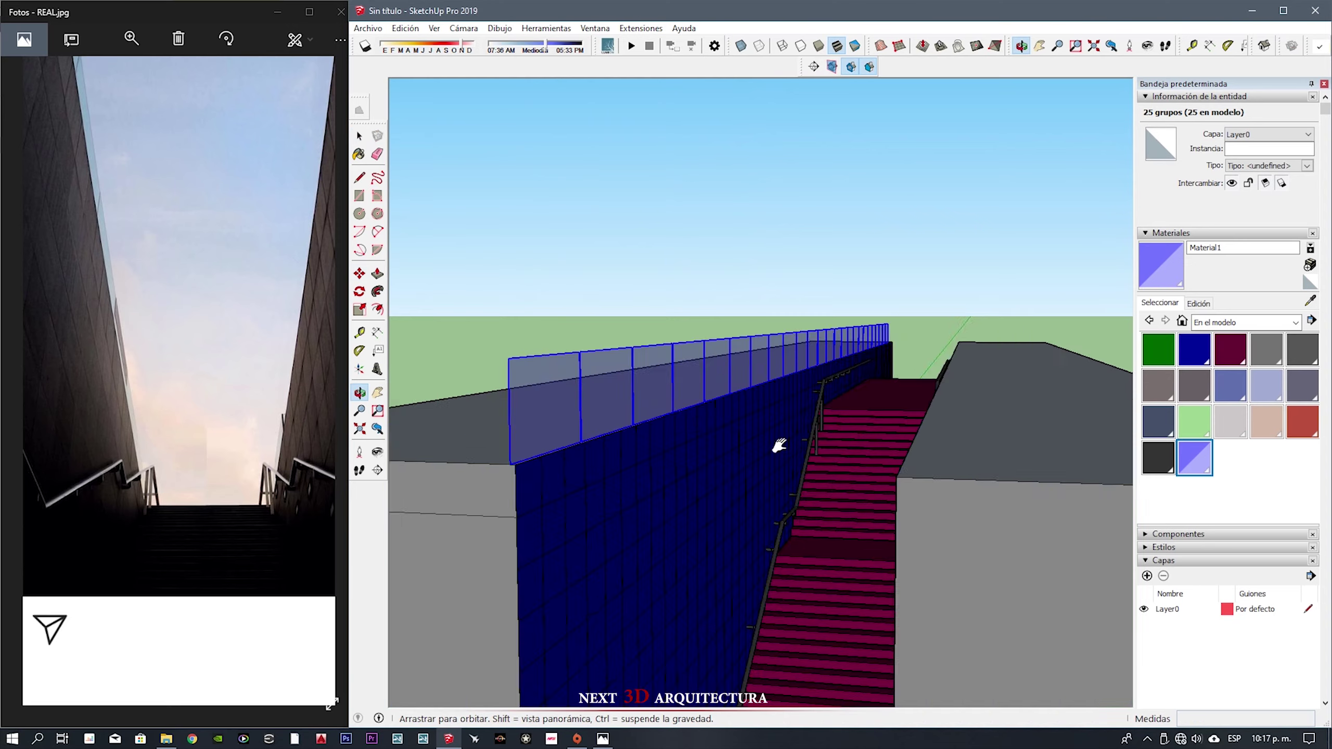
key("m")
key("ctrl")
left_click(565, 515)
mouse_move(638, 529)
middle_mouse_down()
mouse_move(745, 572)
mouse_move(841, 466)
mouse_move(1031, 529)
mouse_move(923, 511)
mouse_move(960, 510)
middle_mouse_up()
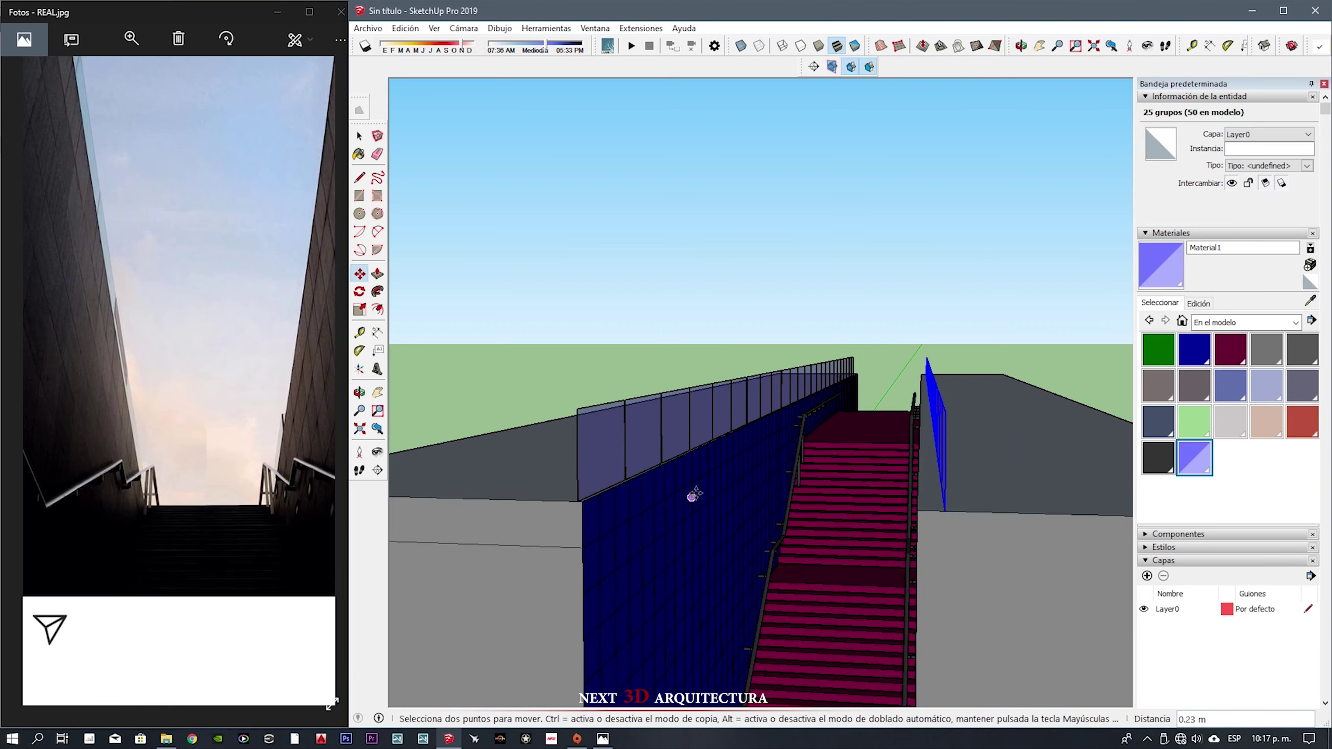
key("space")
mouse_move(538, 447)
middle_mouse_down()
mouse_move(708, 428)
mouse_move(862, 609)
middle_mouse_up()
key("space")
scroll(757, 452, "down", 3)
- Push/pull the left stair block's front face outward
scroll(870, 466, "down", 3)
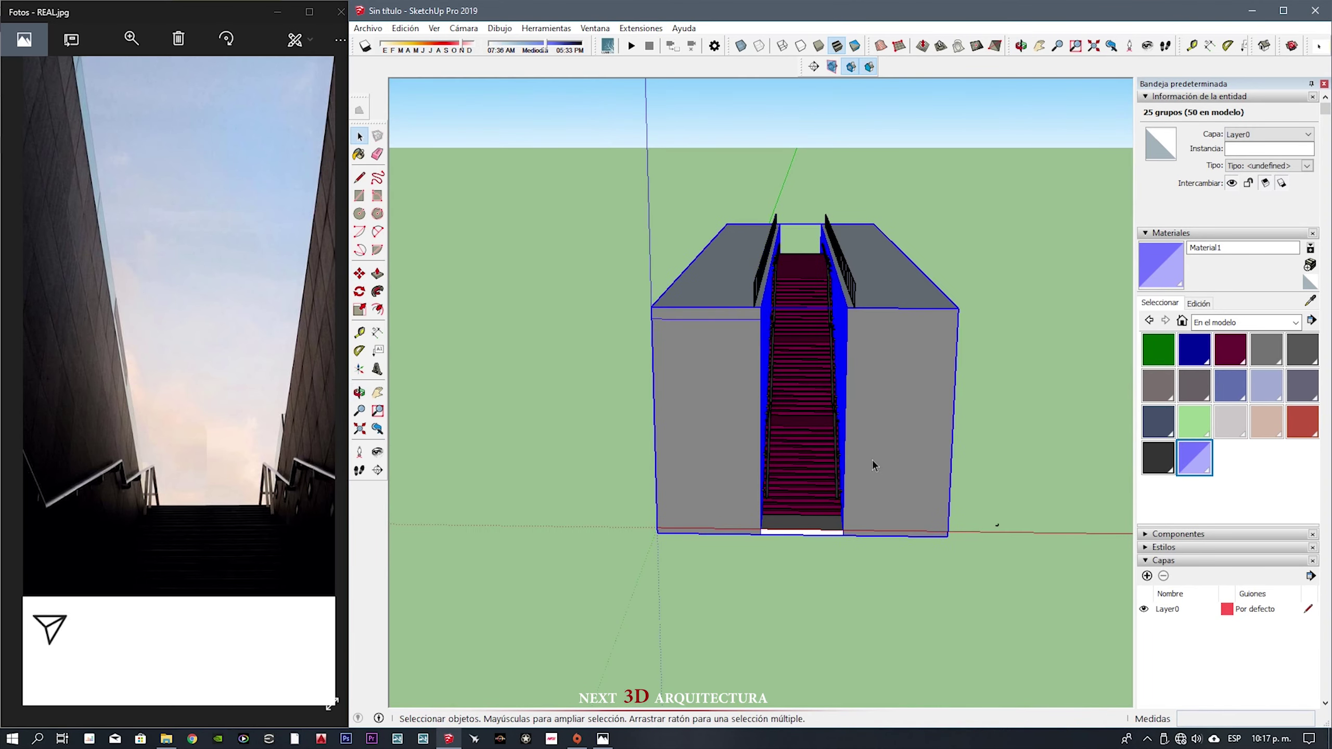
left_click(879, 464)
middle_click_drag(737, 524, 703, 503)
key("p")
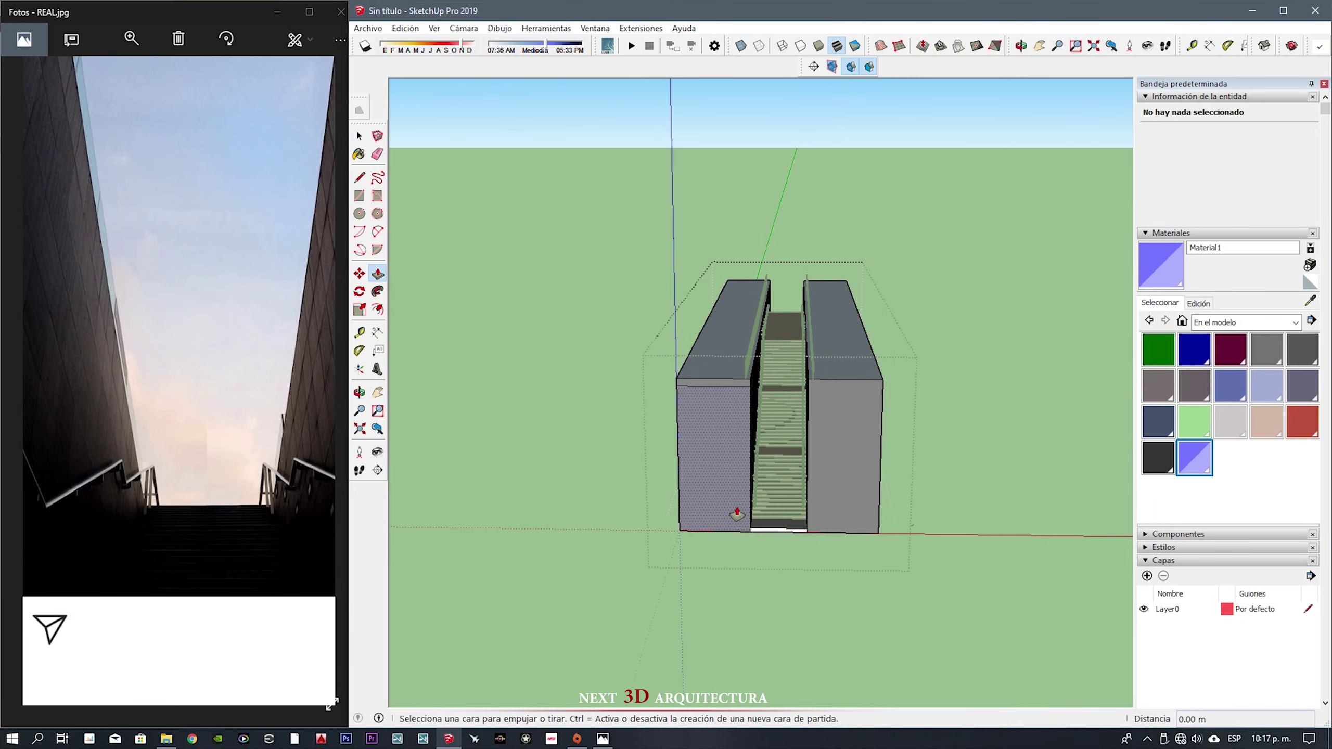
left_click_drag(703, 503, 714, 623)
middle_click_drag(846, 487, 853, 378)
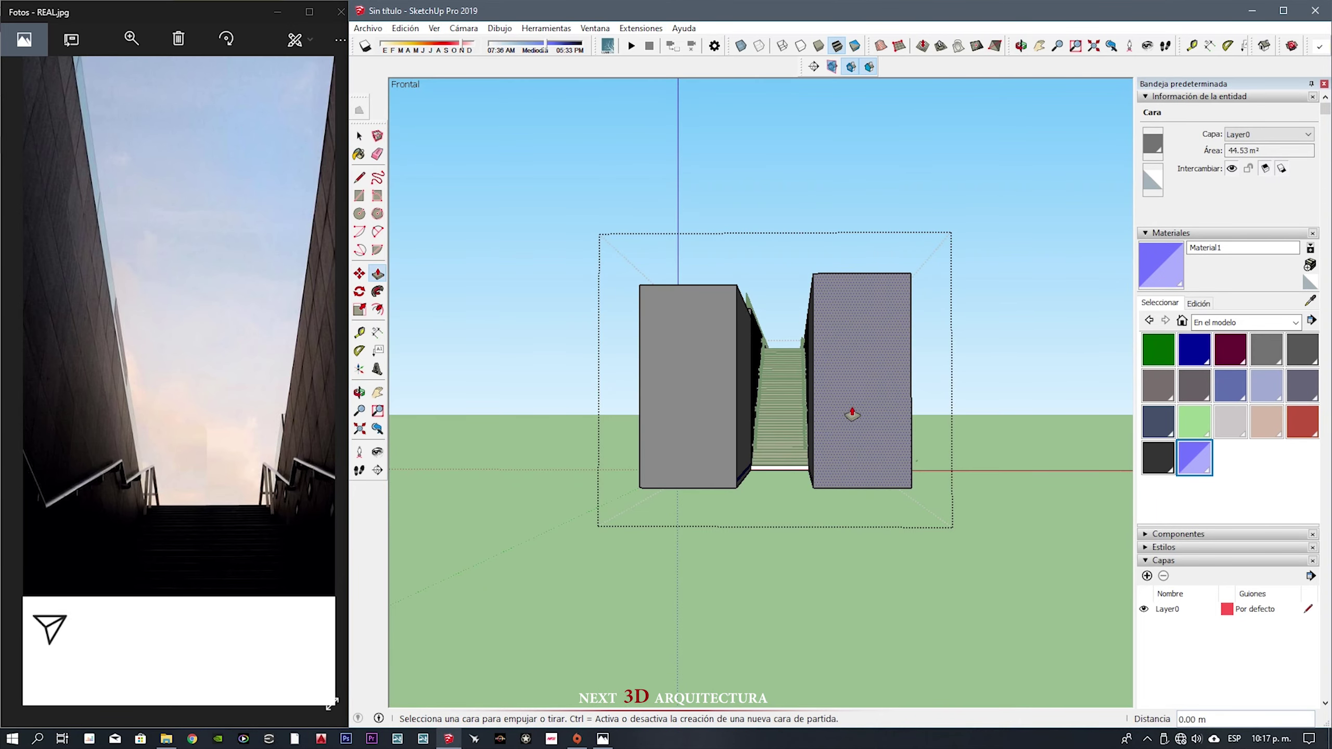
- Check the reference photo, then return to the 3D model
left_click(154, 381)
scroll(154, 382, "down", 2)
left_click(992, 495)
scroll(774, 415, "up", 2)
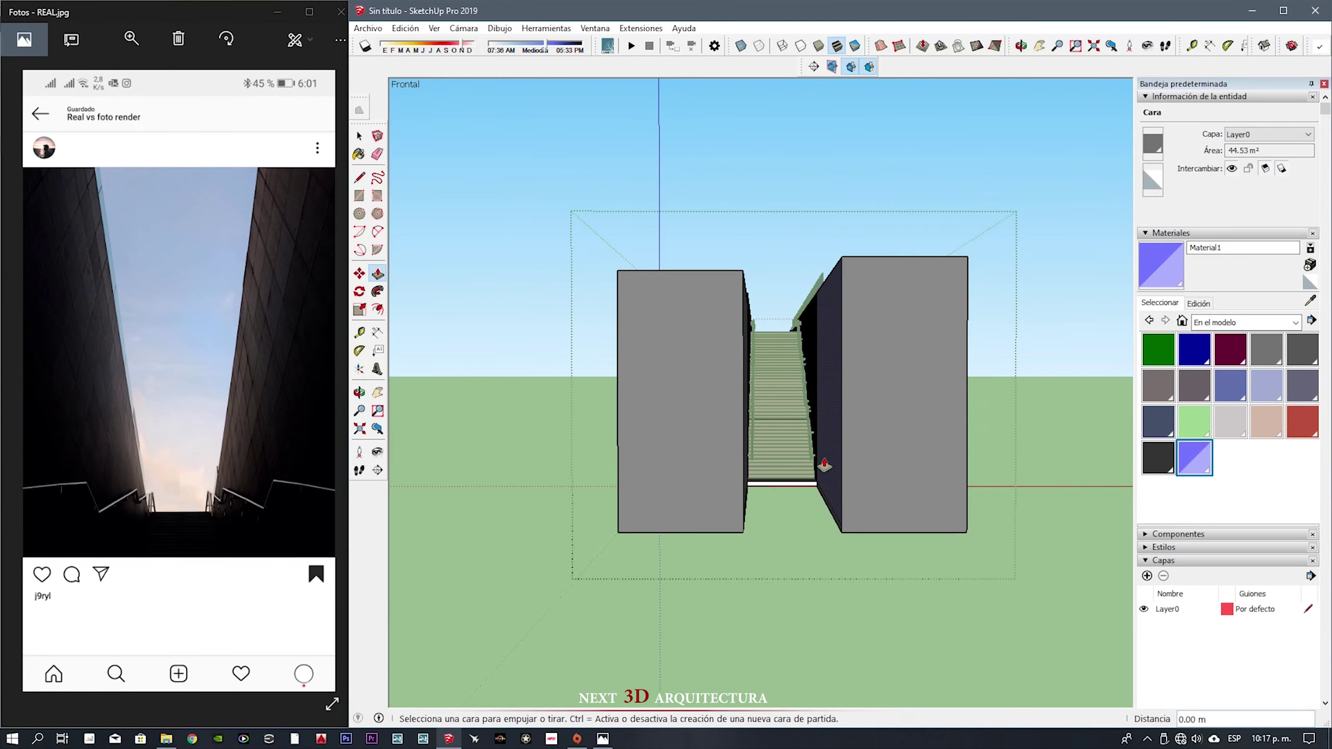
scroll(774, 415, "up", 3)
- Extrude the floor face between the blocks and stretch the small side face into a long box
left_click(862, 559)
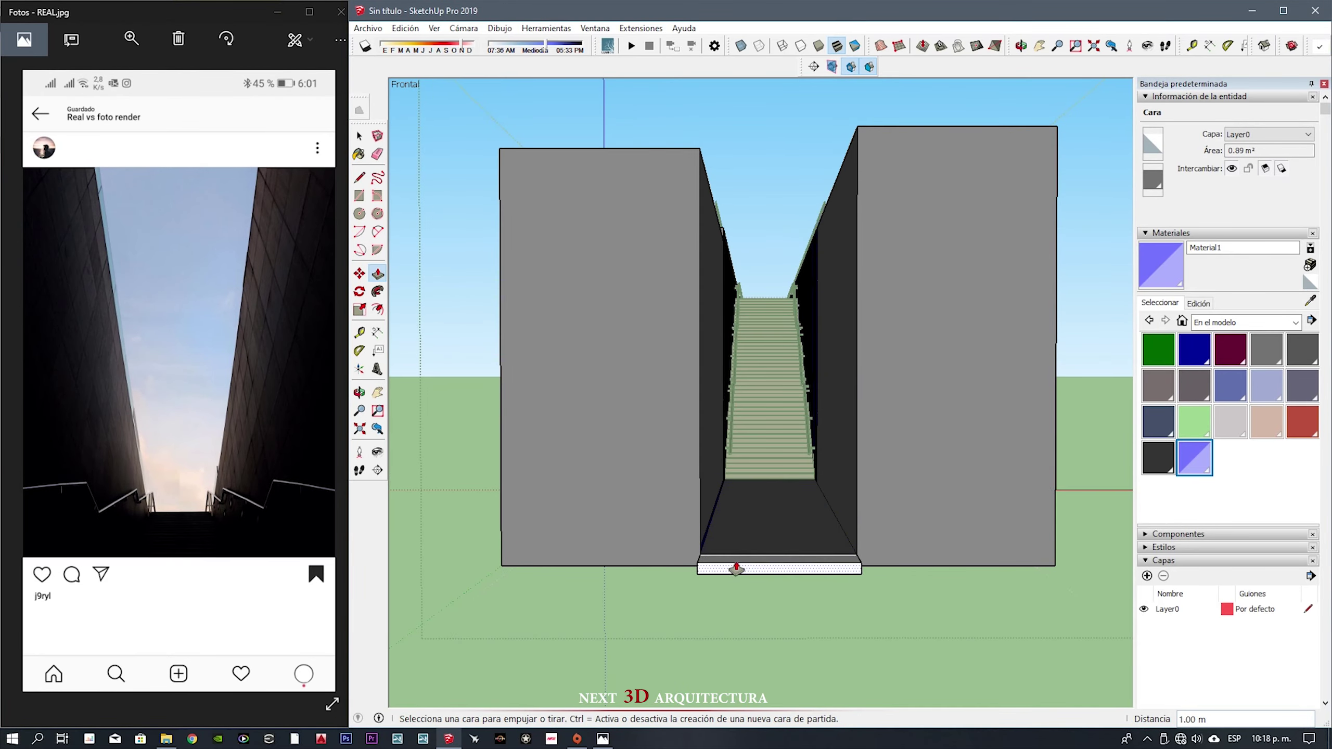
mouse_move(888, 330)
middle_mouse_down()
mouse_move(545, 592)
mouse_move(552, 339)
middle_mouse_up()
left_click_drag(568, 345, 969, 349)
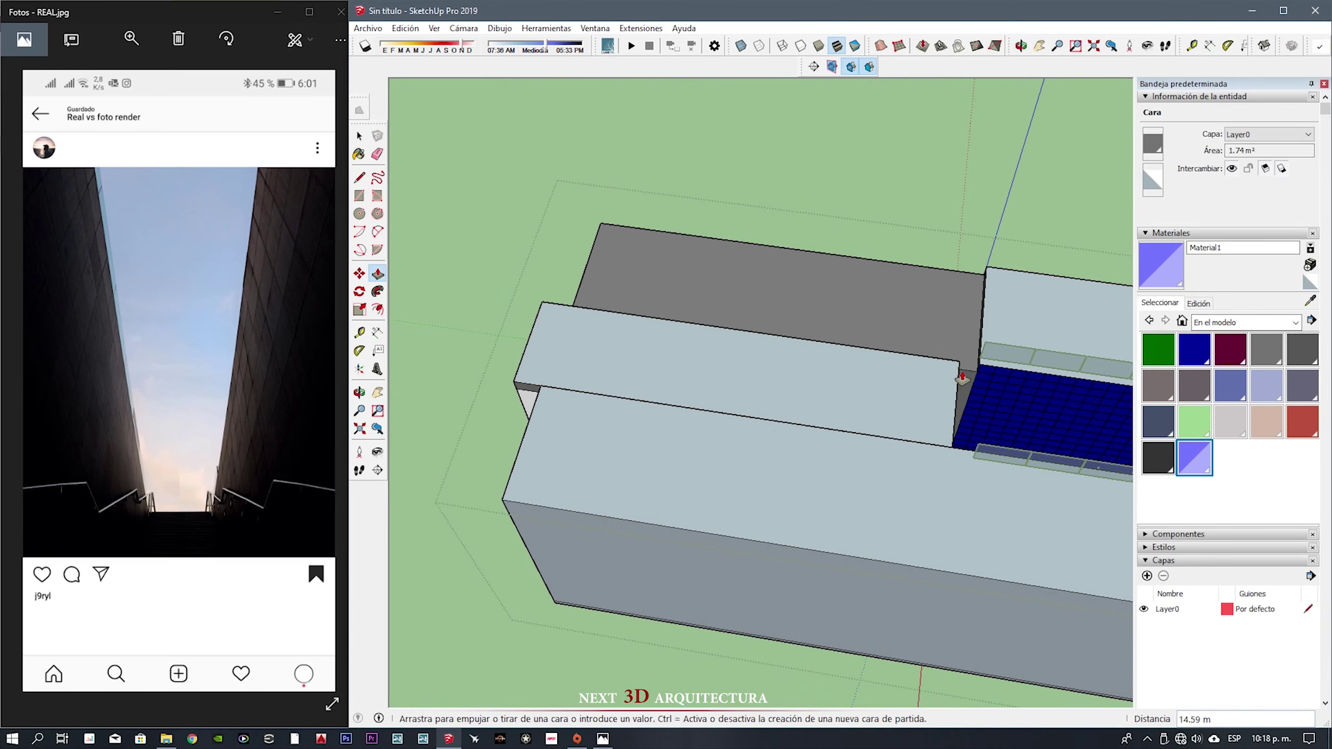
middle_click_drag(588, 267, 784, 386)
- Select the 1.74 m² face and pan in on it
key("space")
key("ctrl+a")
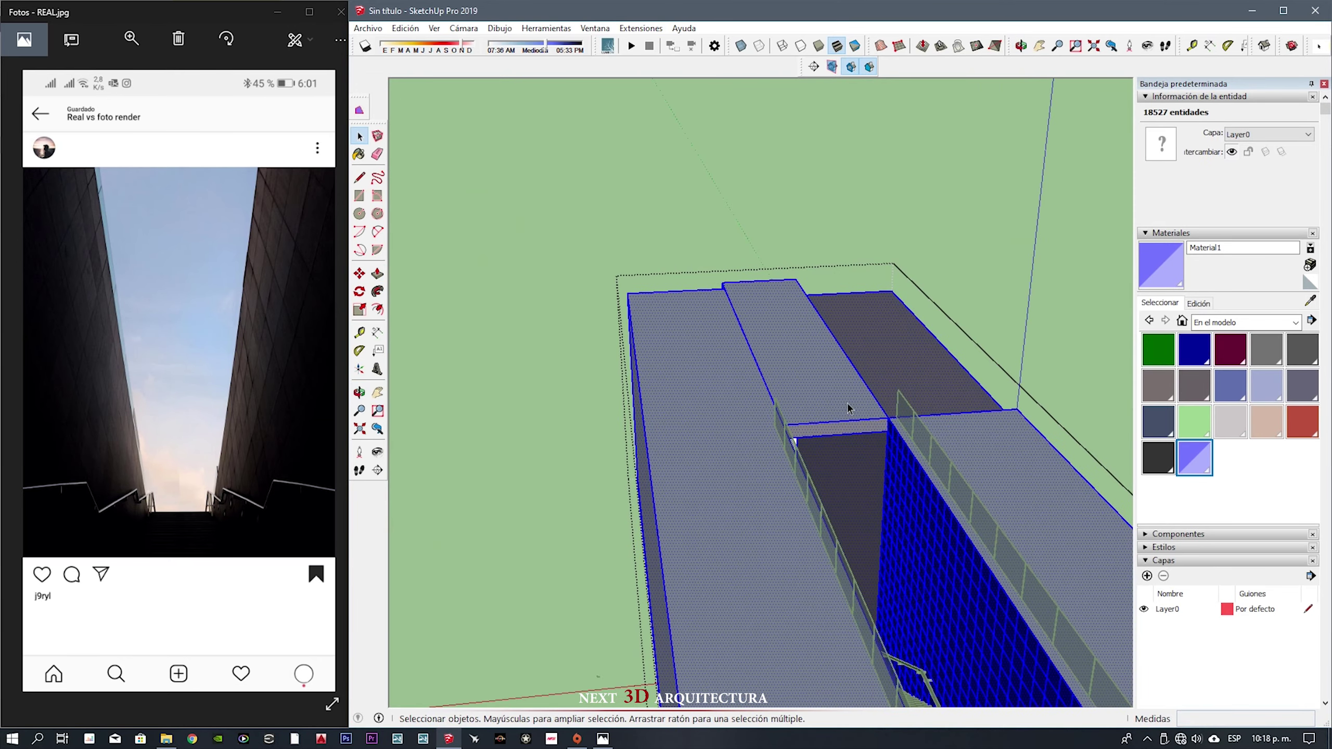
scroll(952, 473, "up", 5)
middle_click_drag(953, 472, 734, 283)
left_click(655, 253)
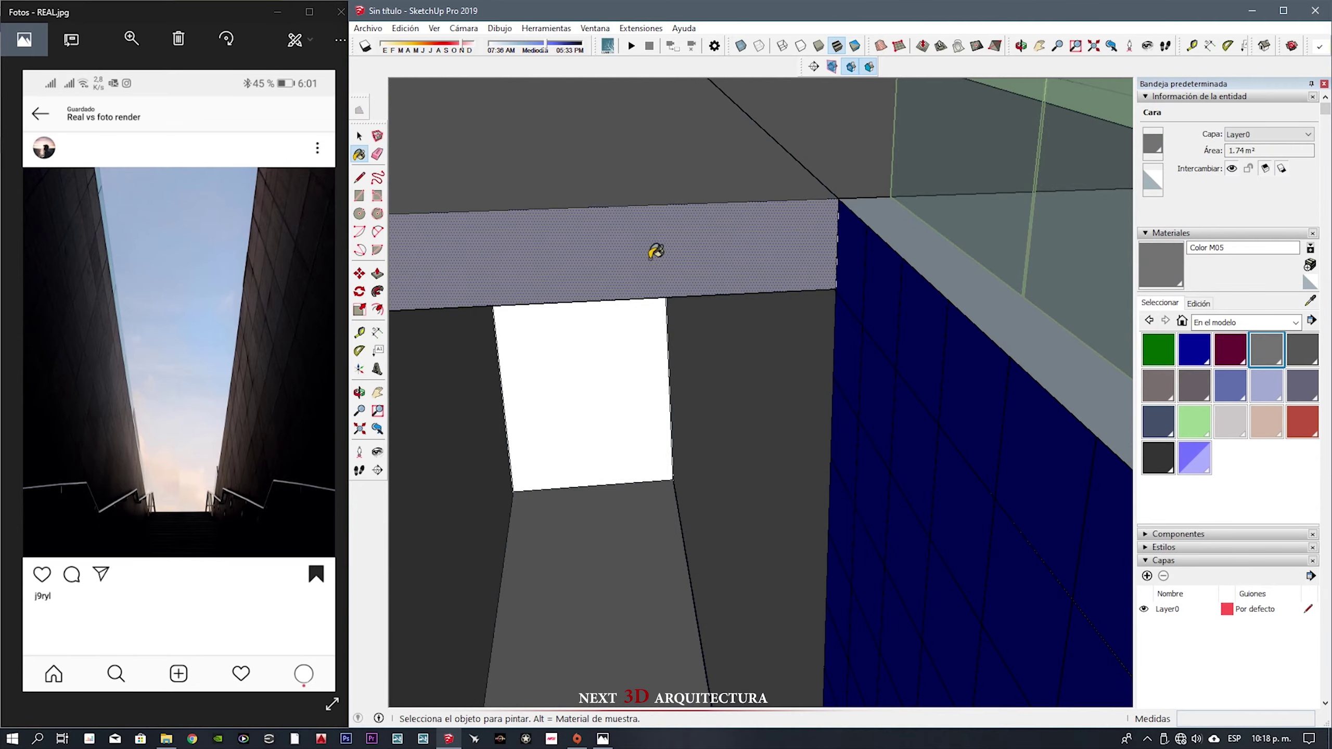
mouse_move(654, 253)
middle_mouse_down("shift")
mouse_move(663, 466)
mouse_move(876, 229)
mouse_move(939, 202)
mouse_move(905, 425)
mouse_move(752, 512)
mouse_move(709, 338)
mouse_move(764, 511)
mouse_move(707, 338)
mouse_move(707, 358)
middle_mouse_up("shift")
- Zoom to a wider view up the stairs and maximize the SketchUp window
scroll(905, 425, "down", 5)
scroll(706, 366, "down", 5)
scroll(692, 440, "up", 5)
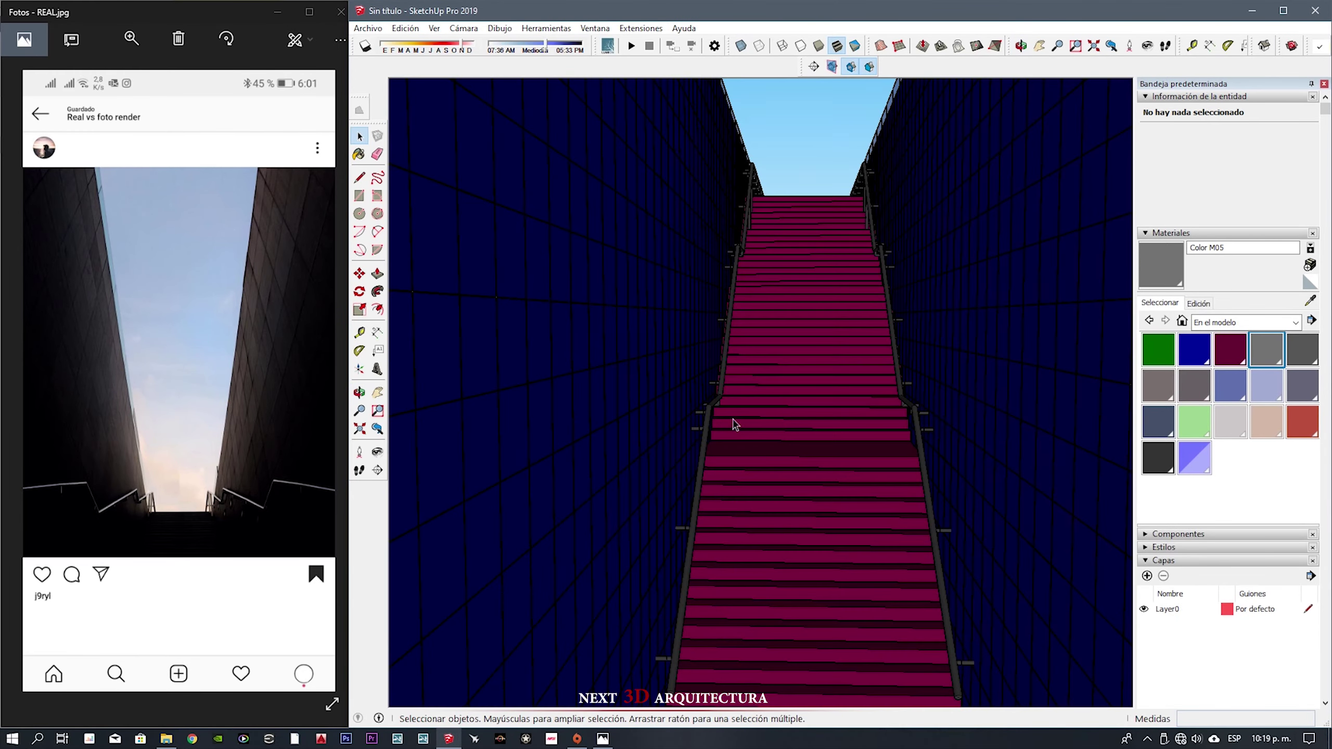
left_click(1283, 10)
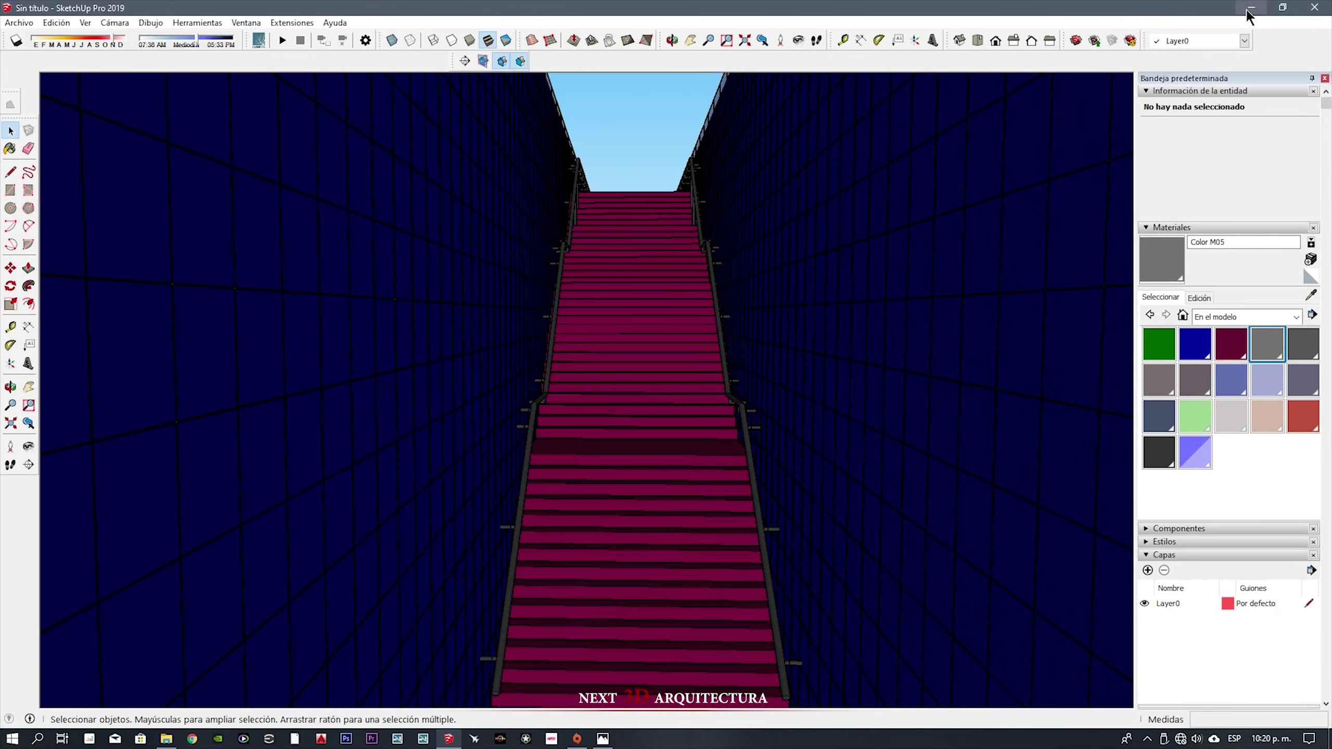
- Minimize SketchUp and File Explorer, then refresh the desktop with Actualizar
left_click(1252, 8)
left_click(1257, 12)
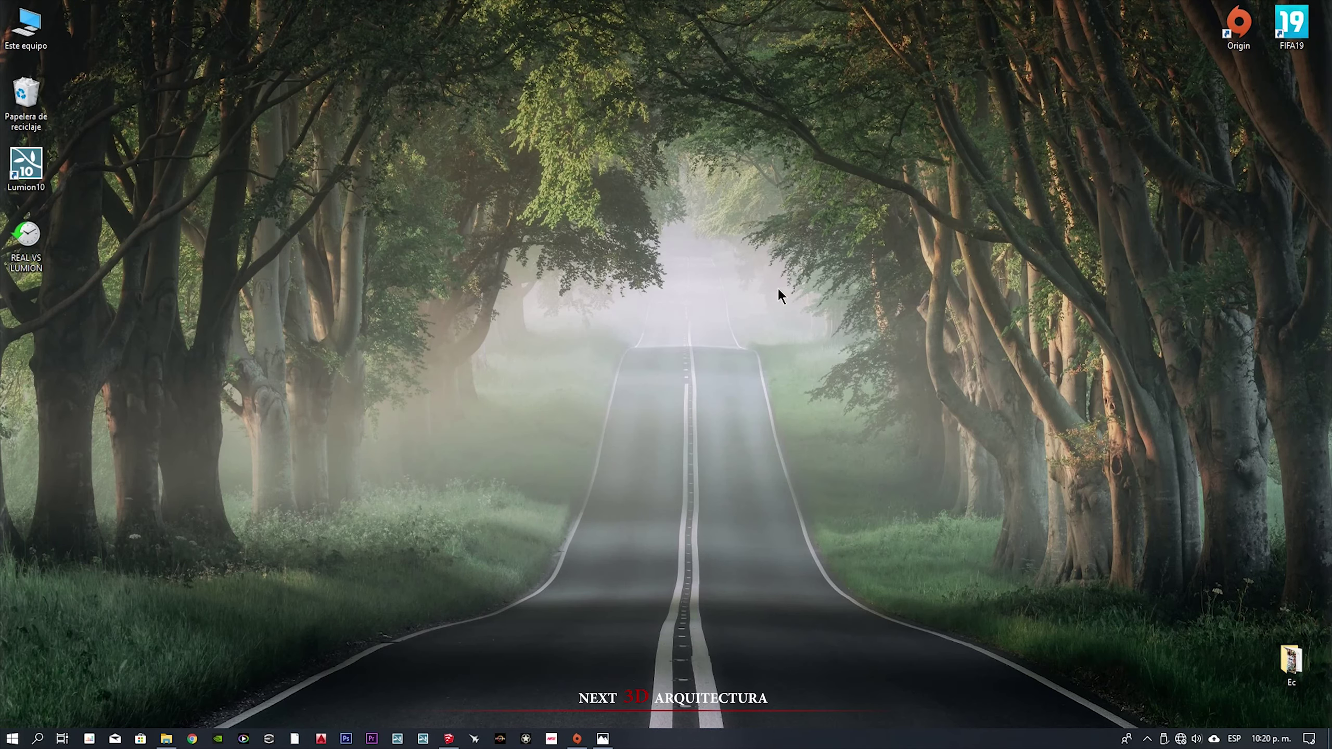
right_click(560, 195)
left_click(591, 237)
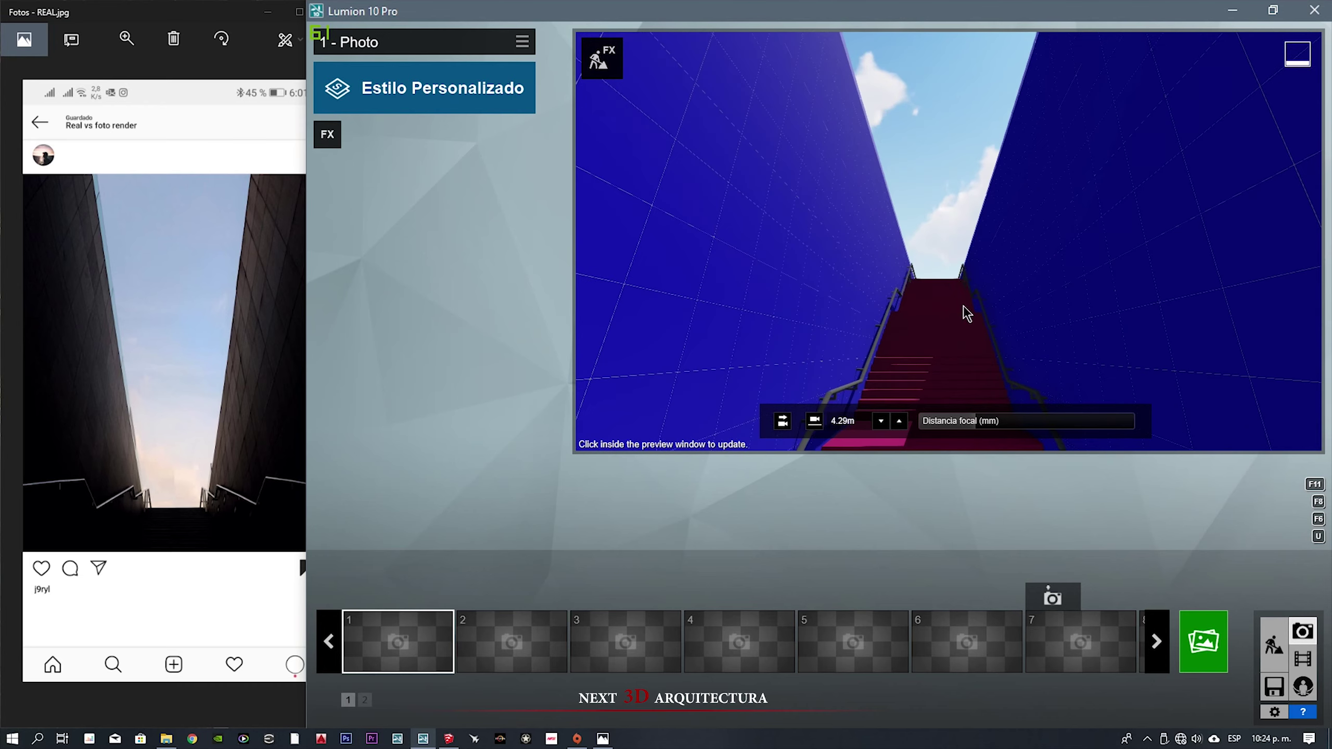
- Drop the photo camera to 1.23 m with Q and tilt it up toward walls and sky
key("q")
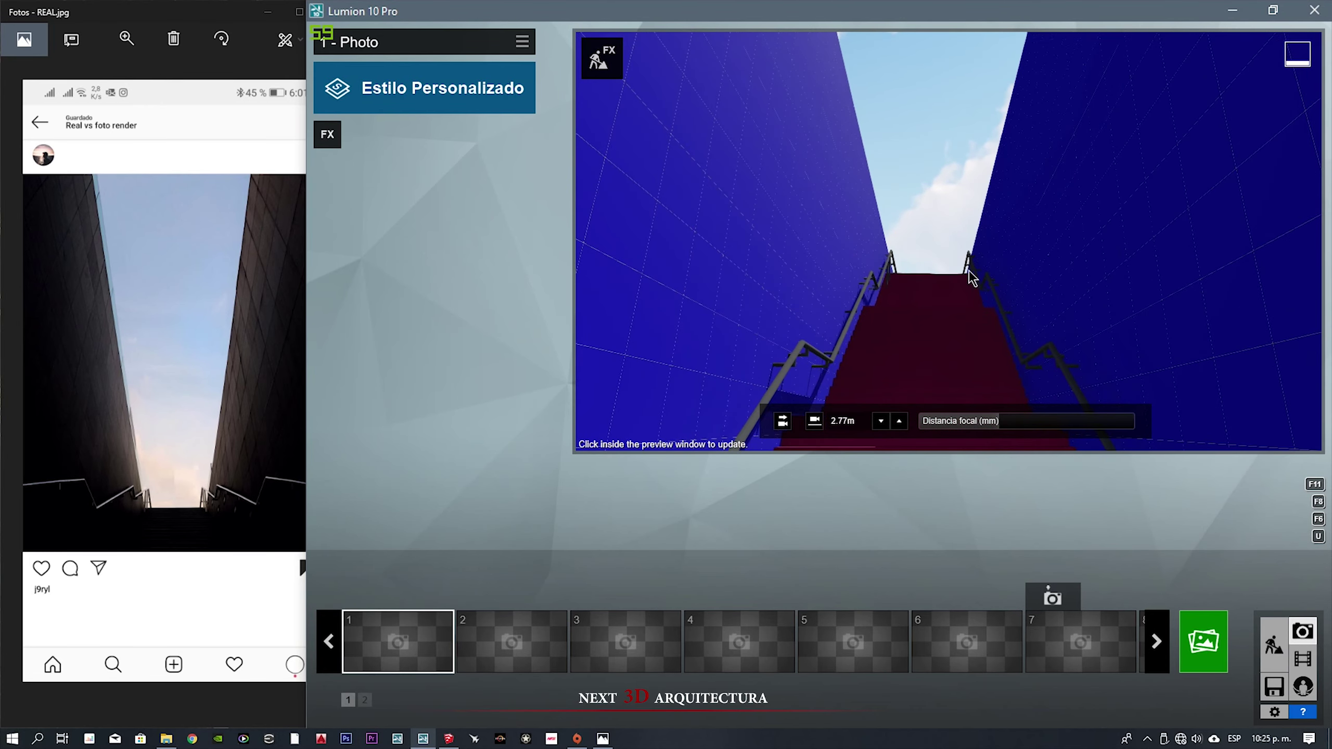
key("q")
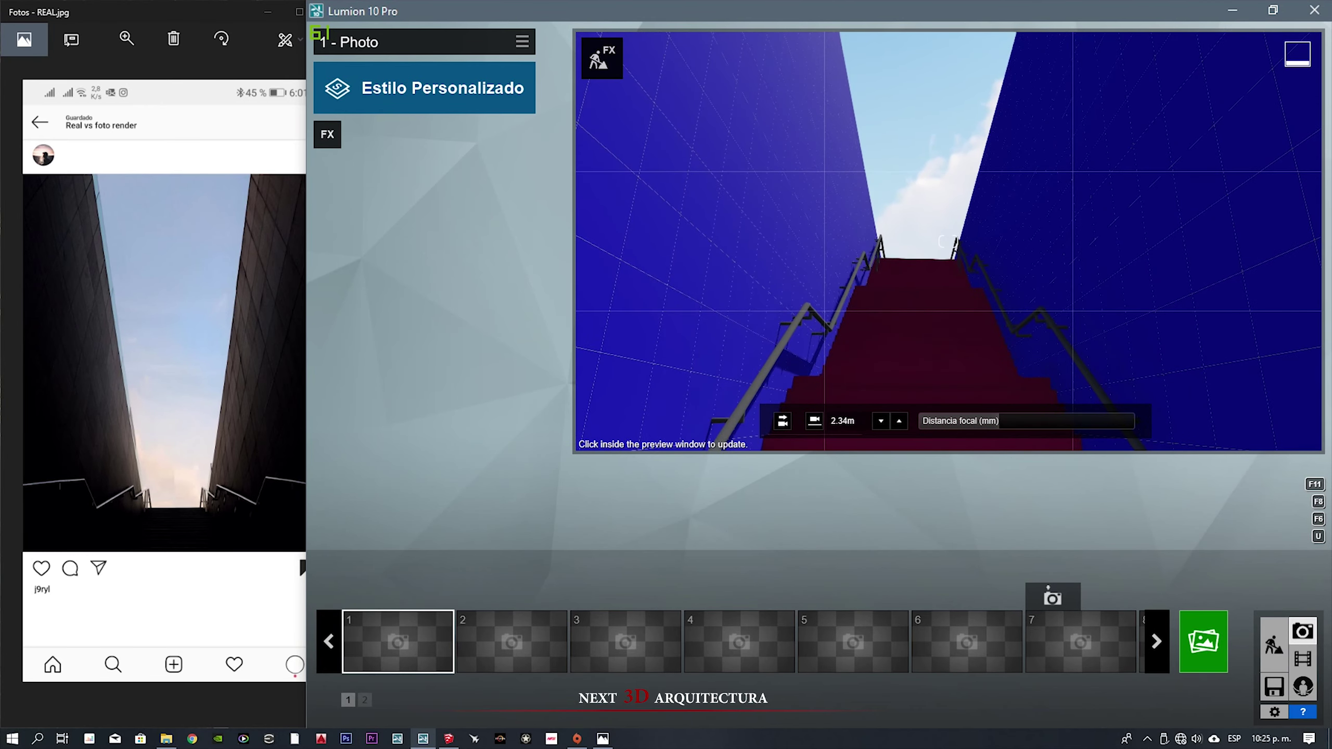
key("q")
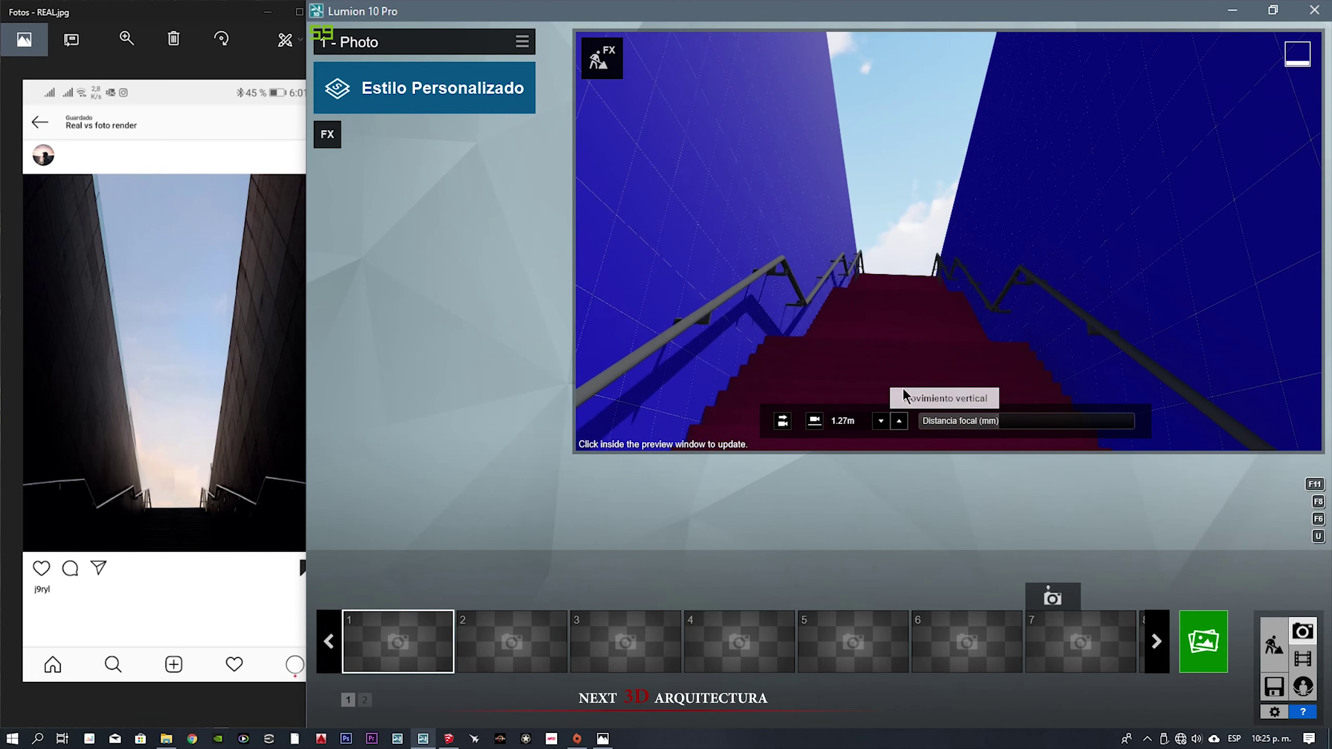
right_click_drag(902, 392, 903, 362)
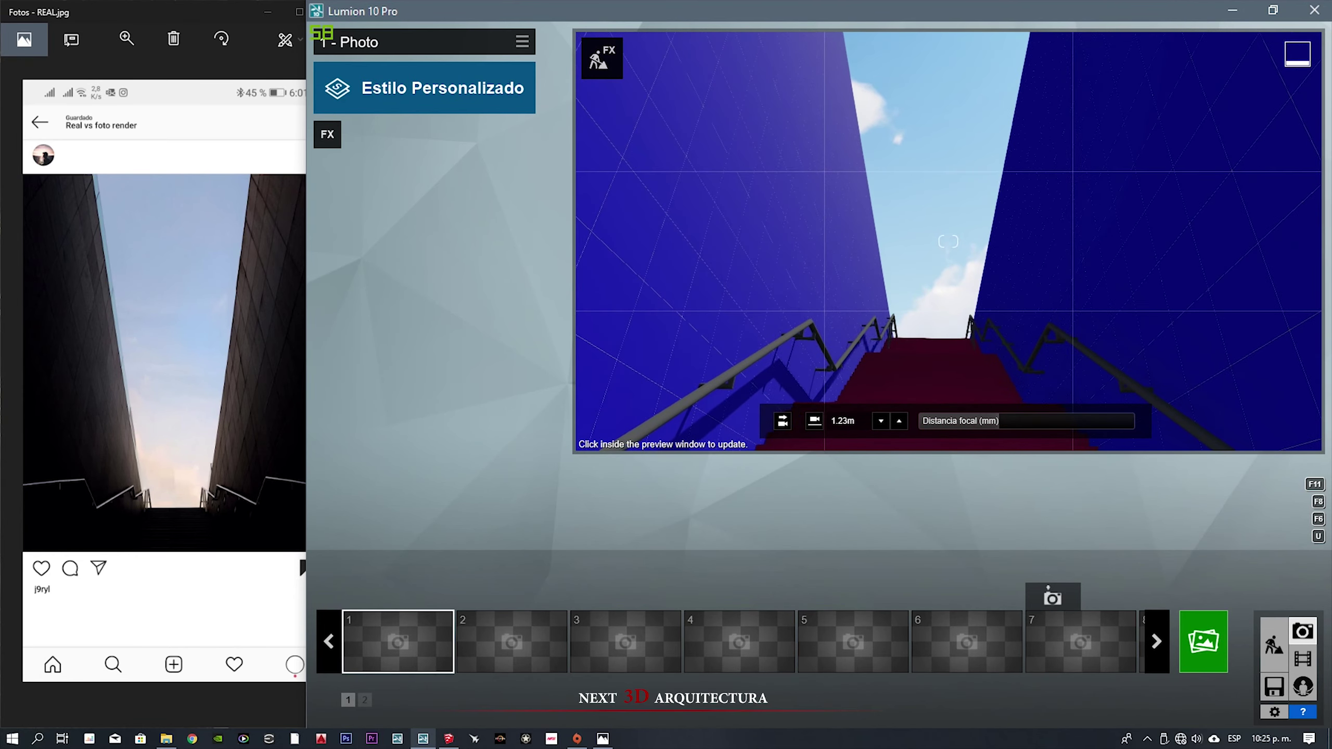
right_click_drag(947, 241, 947, 226)
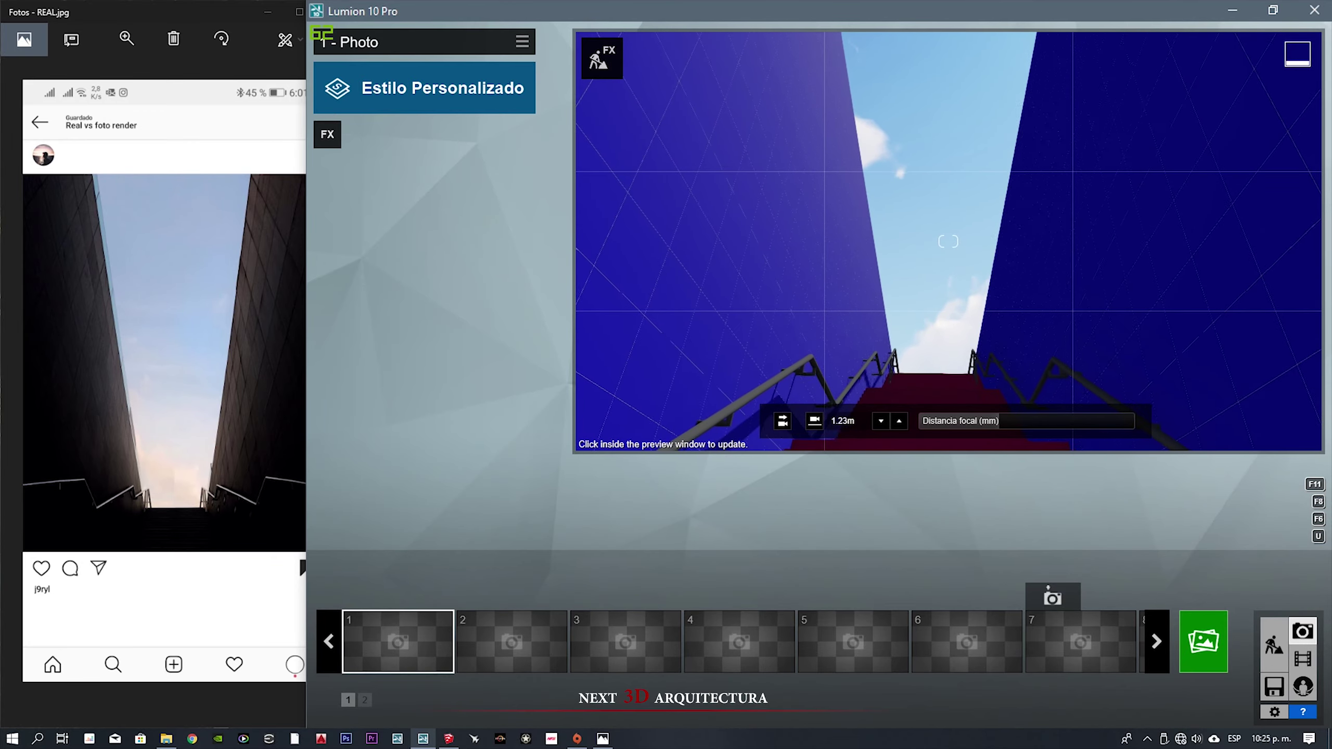
- Save the framed view as photo 1, then give the left wall Polii Concrete 29 2k
left_click(372, 595)
left_click(1274, 643)
left_click(408, 630)
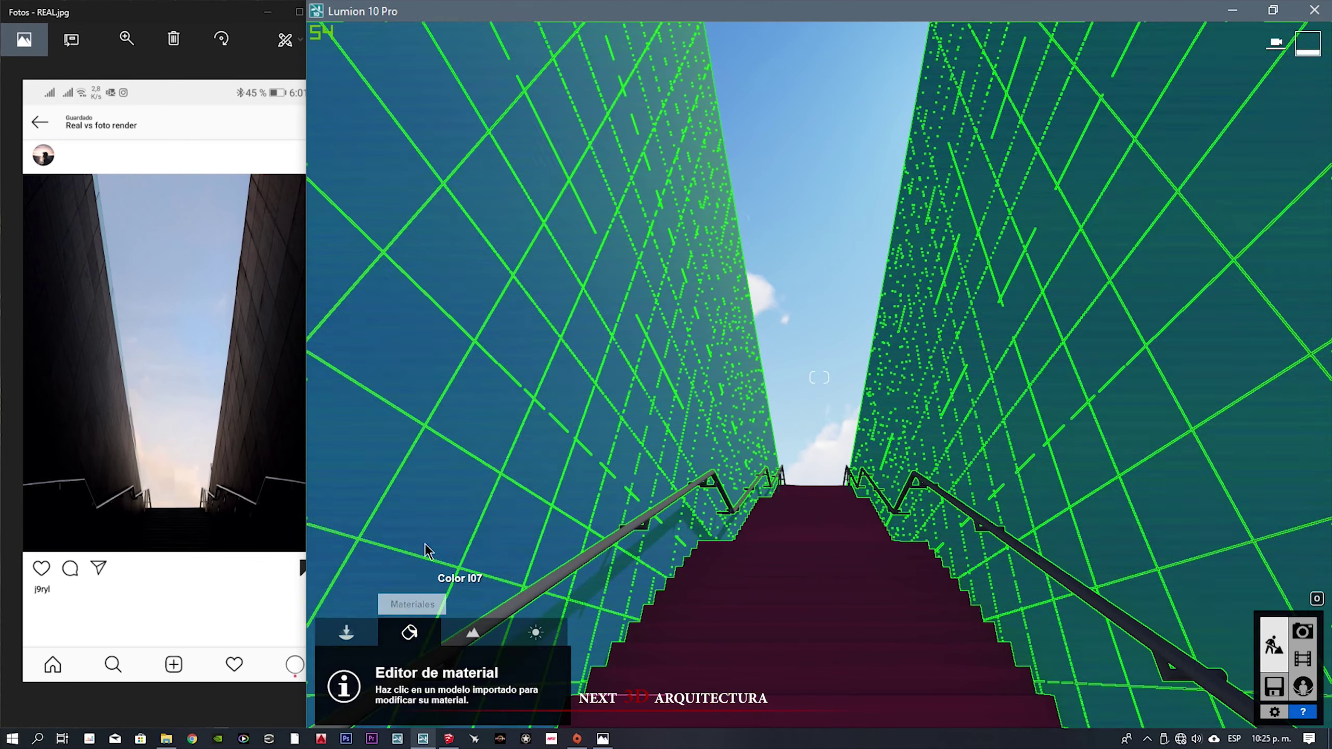
left_click(315, 283)
left_click(445, 267)
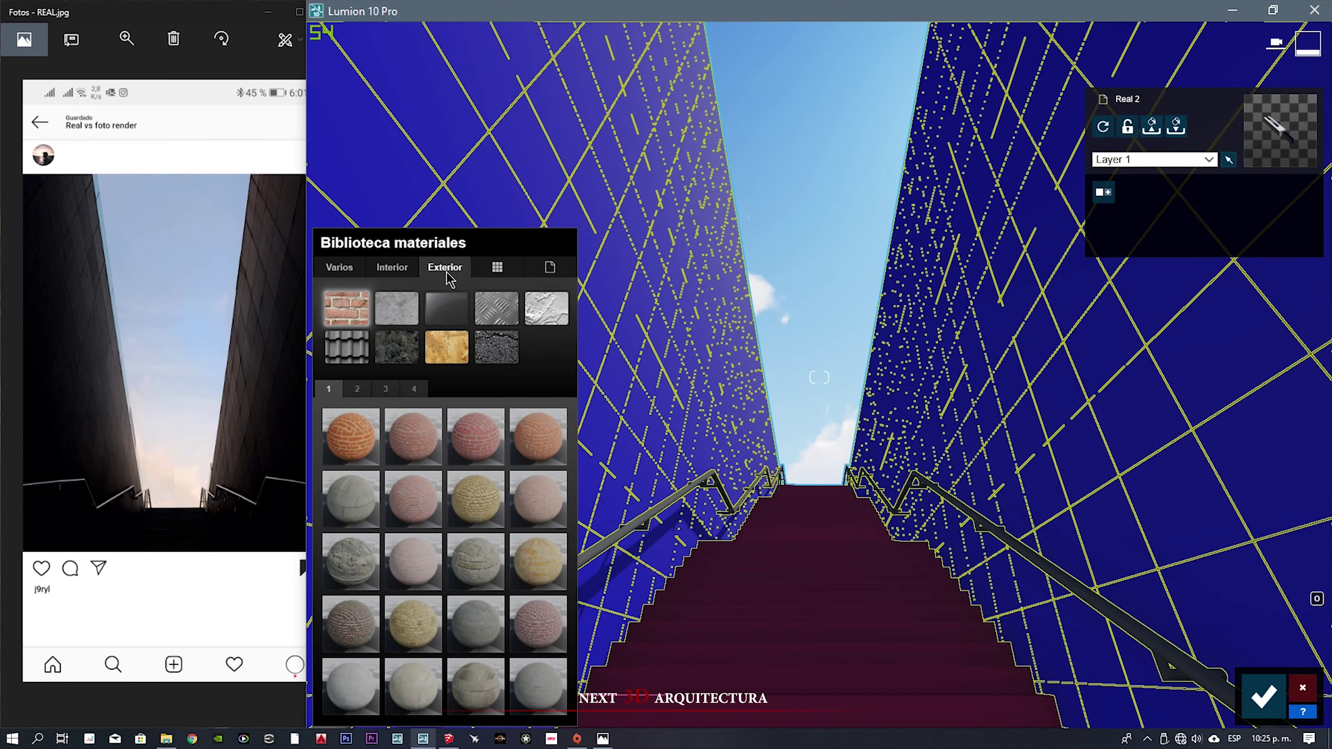
left_click(404, 310)
left_click(386, 388)
left_click(412, 686)
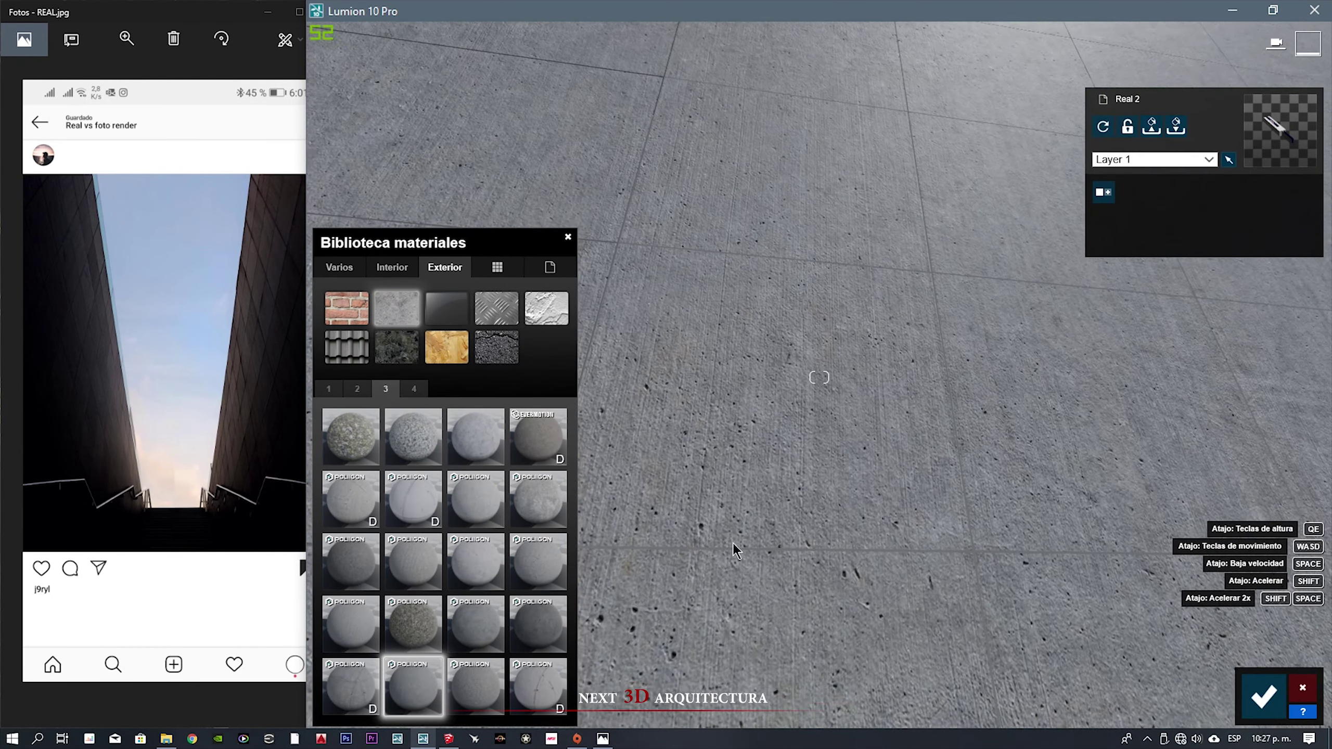
- Make the wall concrete smoother and set its weathering to 0.6
left_click(568, 237)
left_click(458, 608)
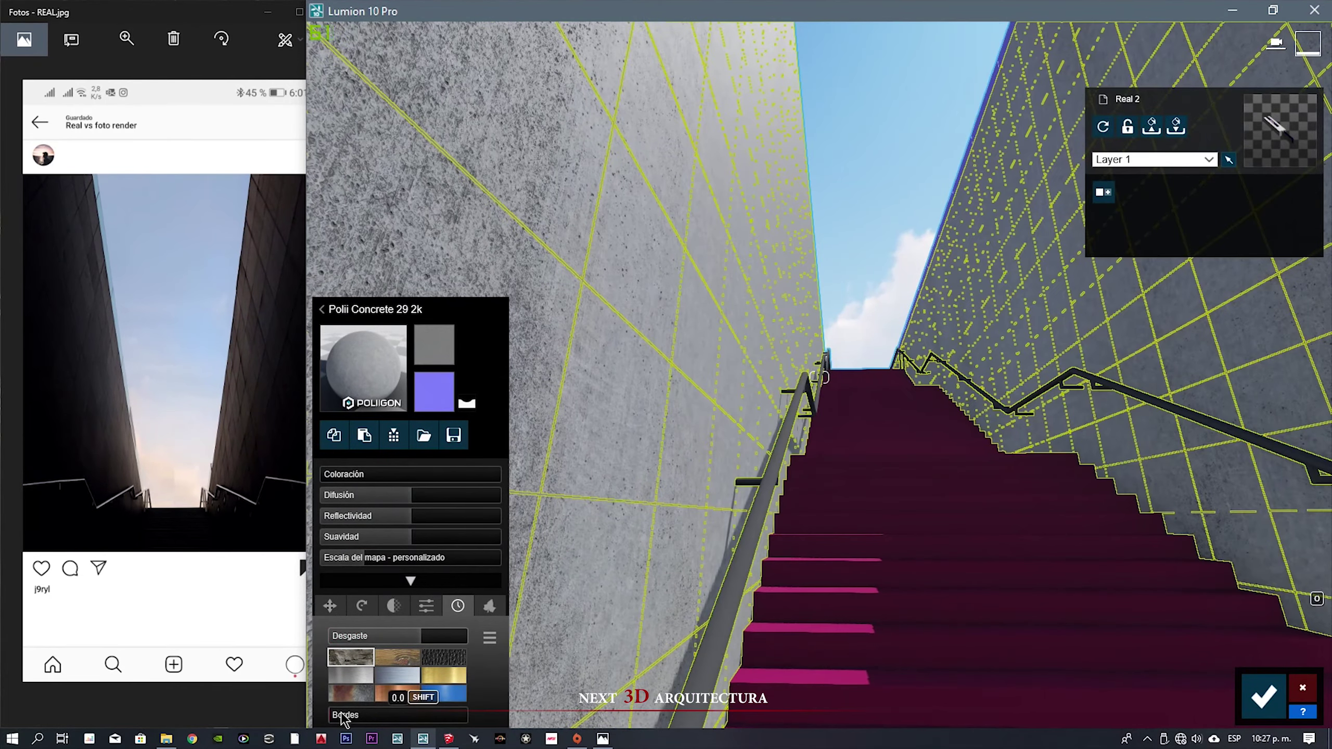
left_click(433, 536)
left_click(412, 636)
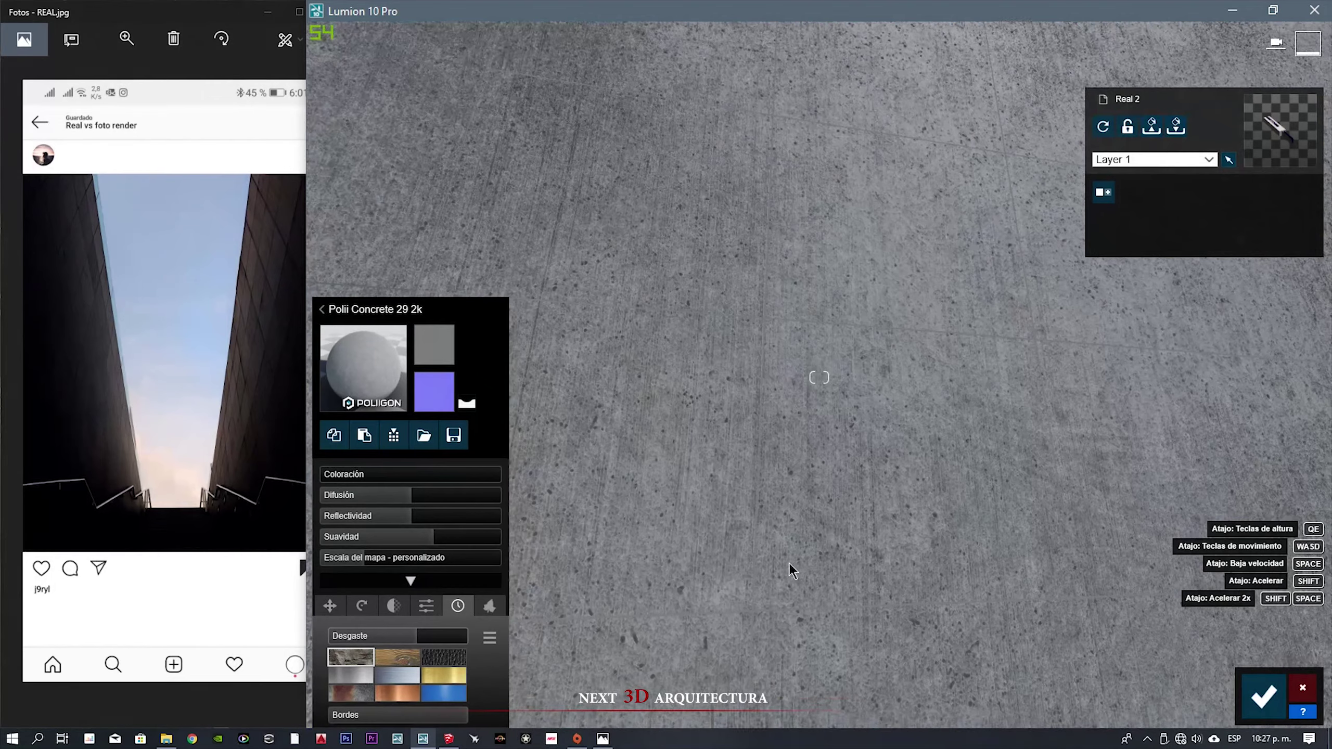
- Apply a dark cobblestone material to another surface and review its orientation and advanced settings
left_click(763, 328)
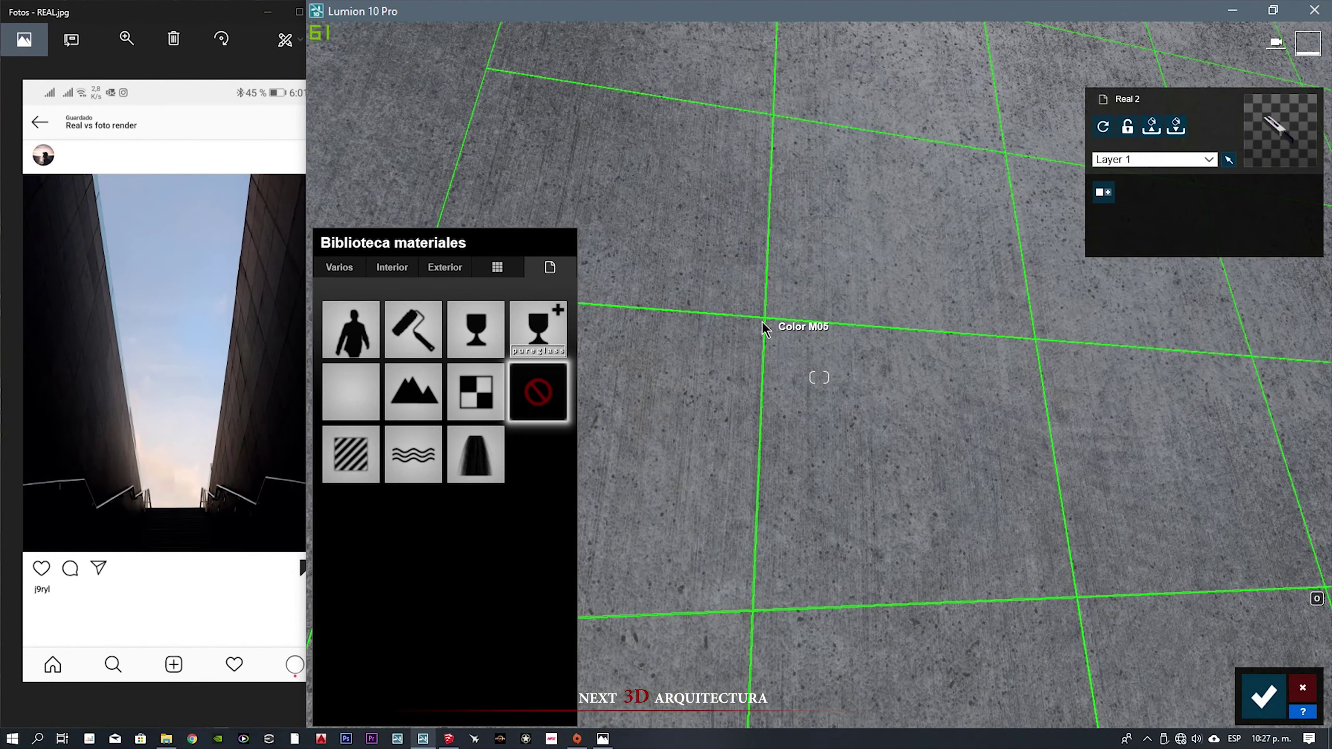
left_click(444, 276)
left_click(357, 388)
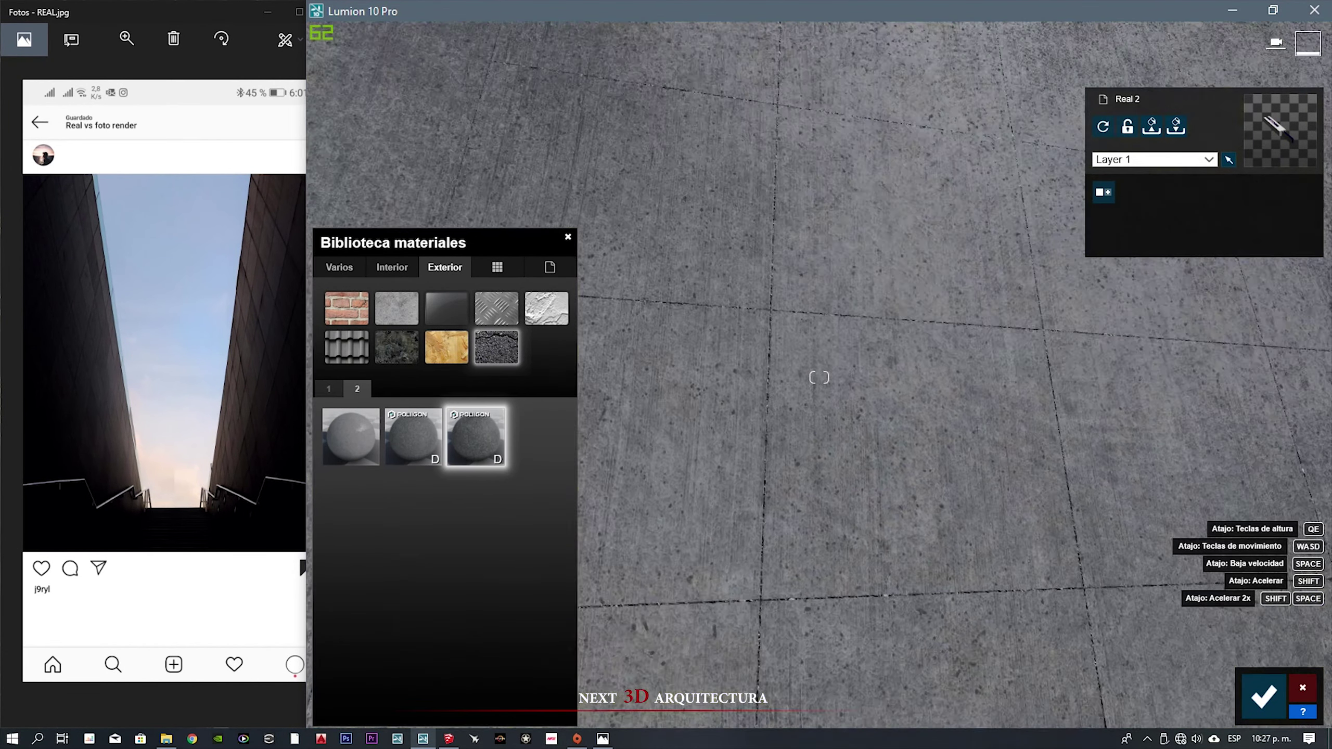
left_click(400, 341)
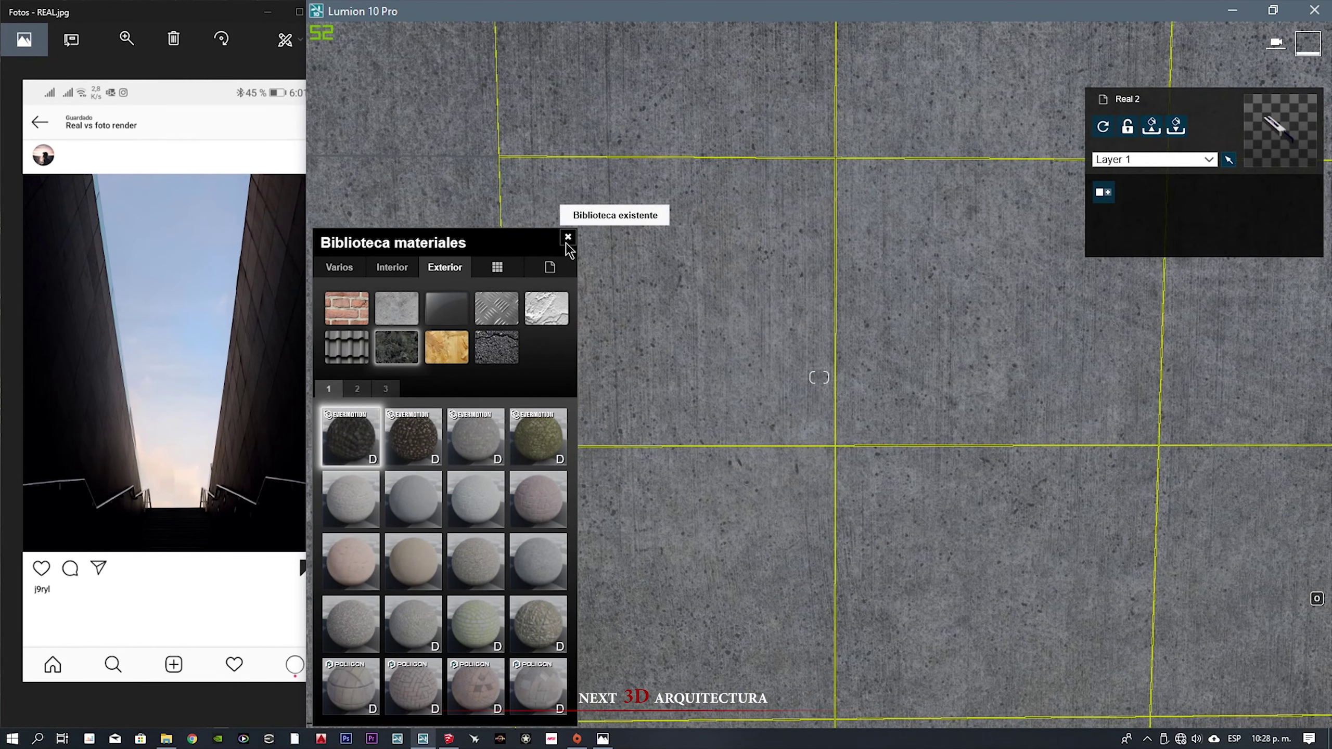
left_click(350, 435)
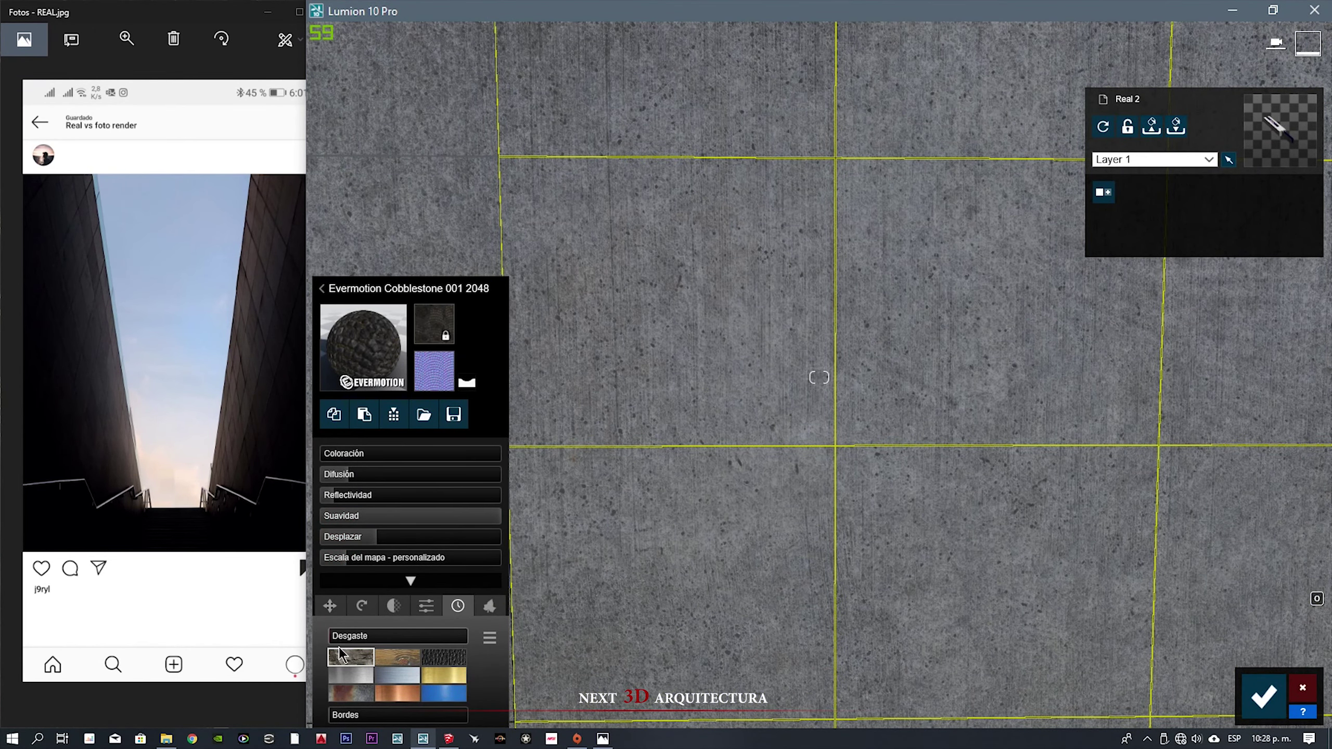
left_click(361, 606)
left_click(425, 606)
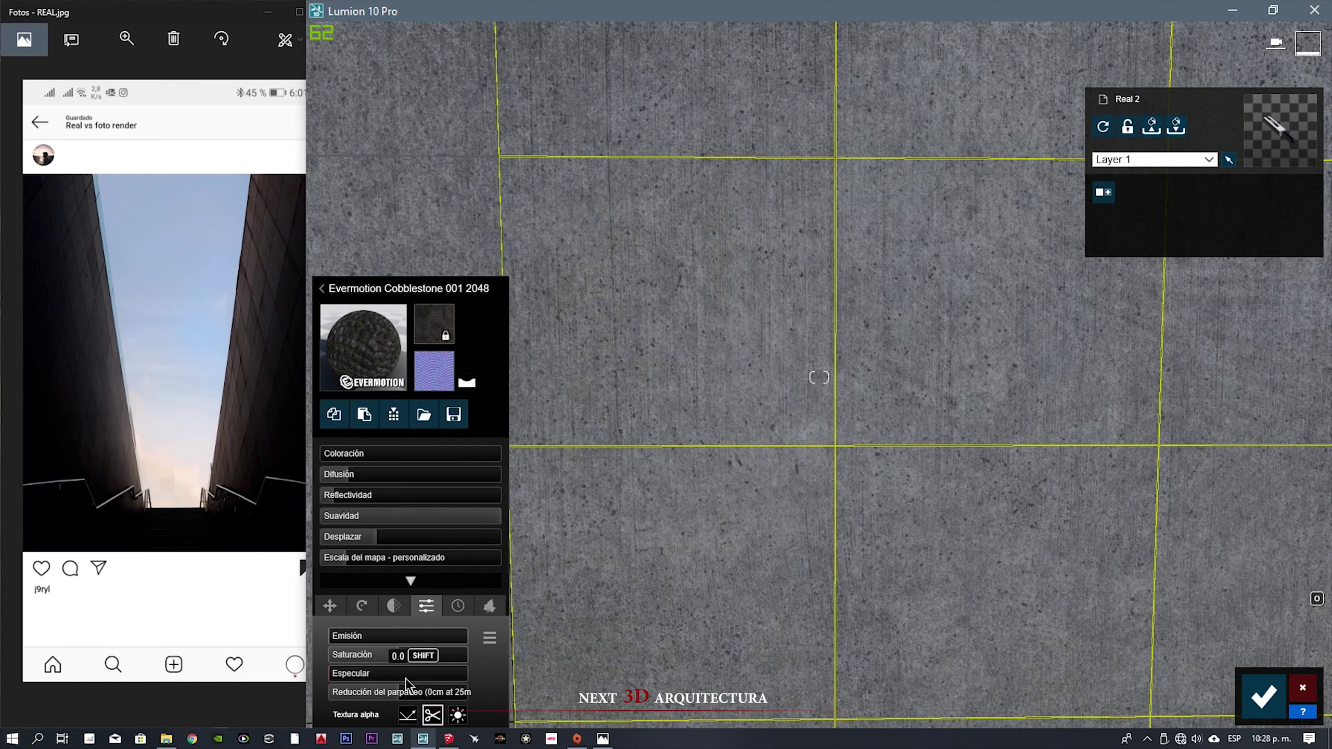
left_click(639, 351)
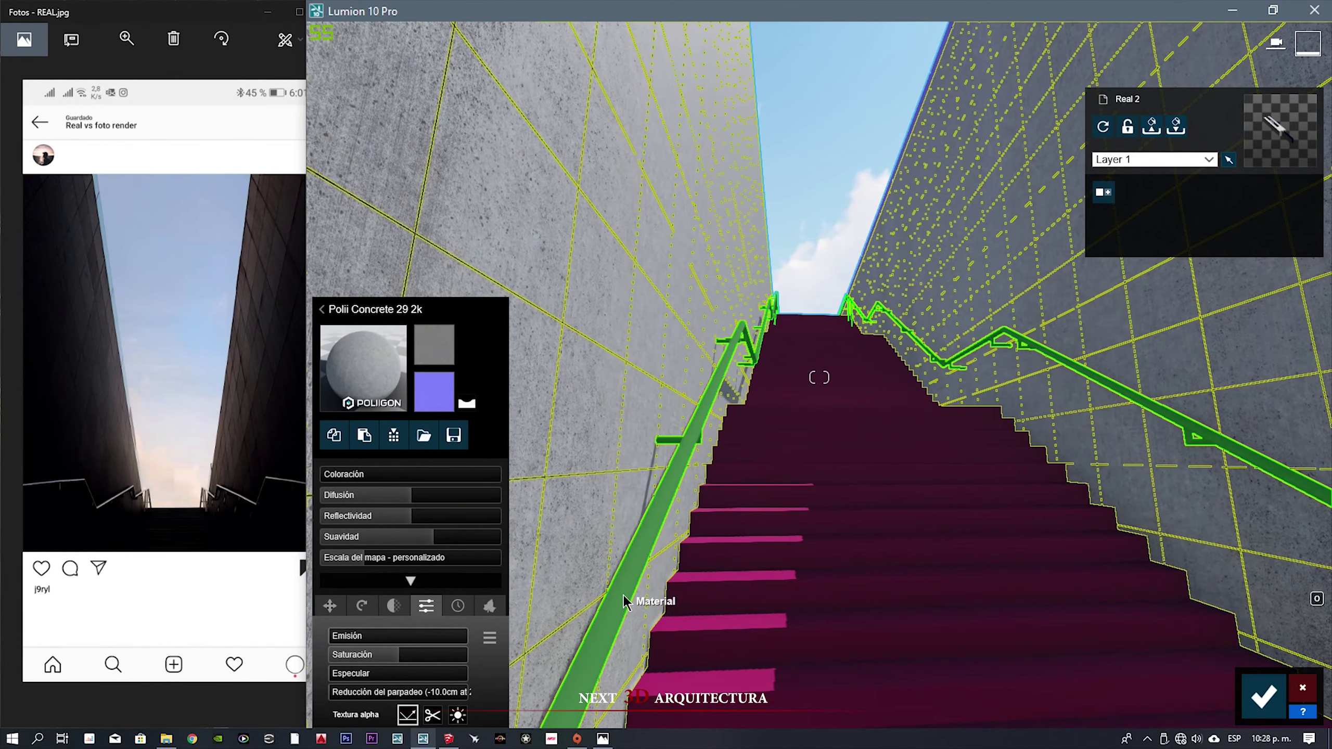
- Apply a shiny chrome metal to the railing
left_click(703, 451)
left_click(496, 308)
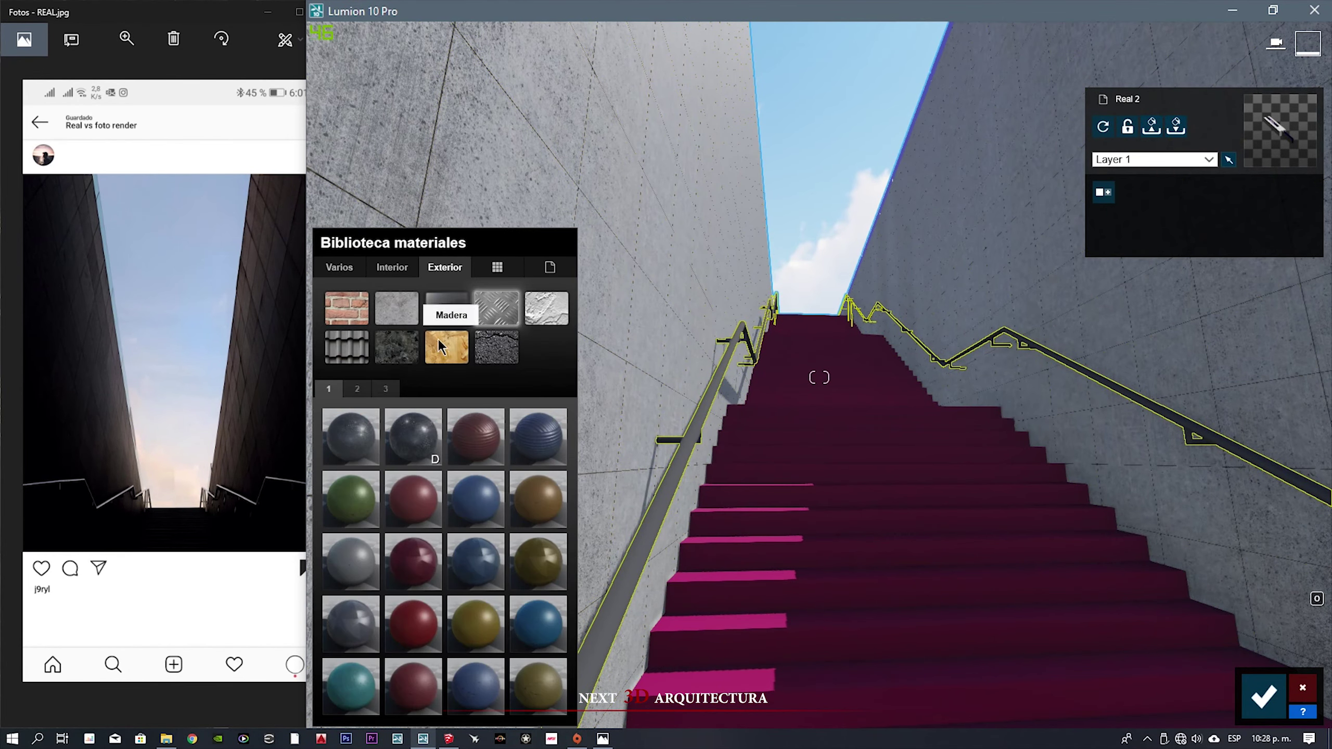
left_click(383, 388)
left_click(672, 487)
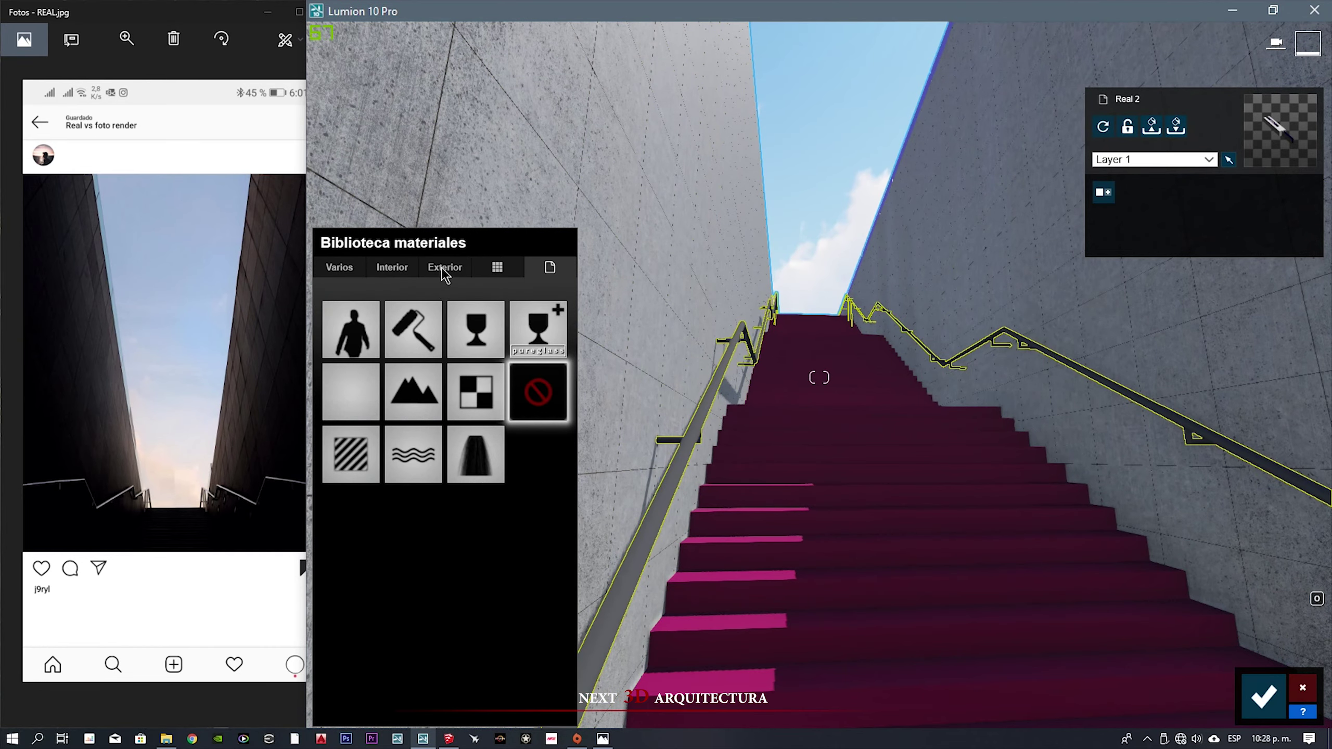
left_click(445, 266)
left_click(495, 307)
left_click(356, 388)
left_click(538, 686)
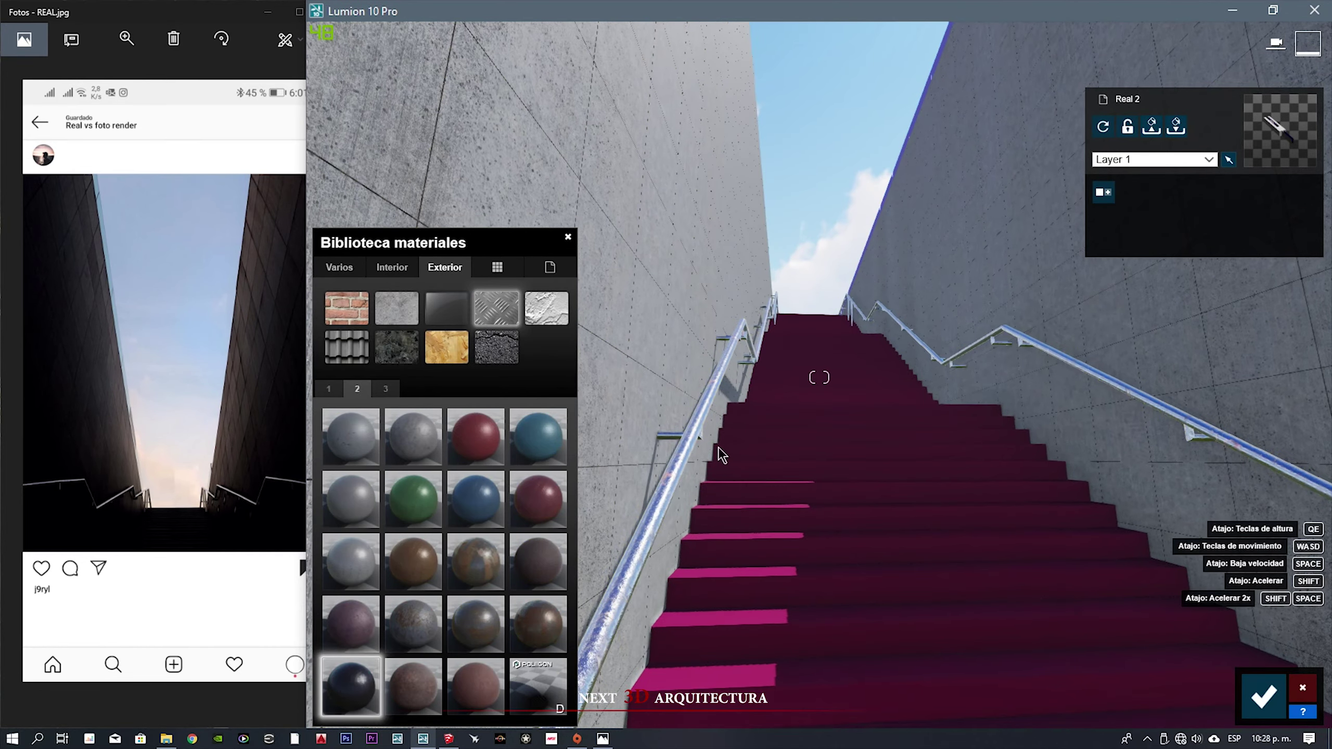
- Switch the railing to dark stainless steel with more diffusion and less reflectivity
left_click(385, 388)
left_click(546, 504)
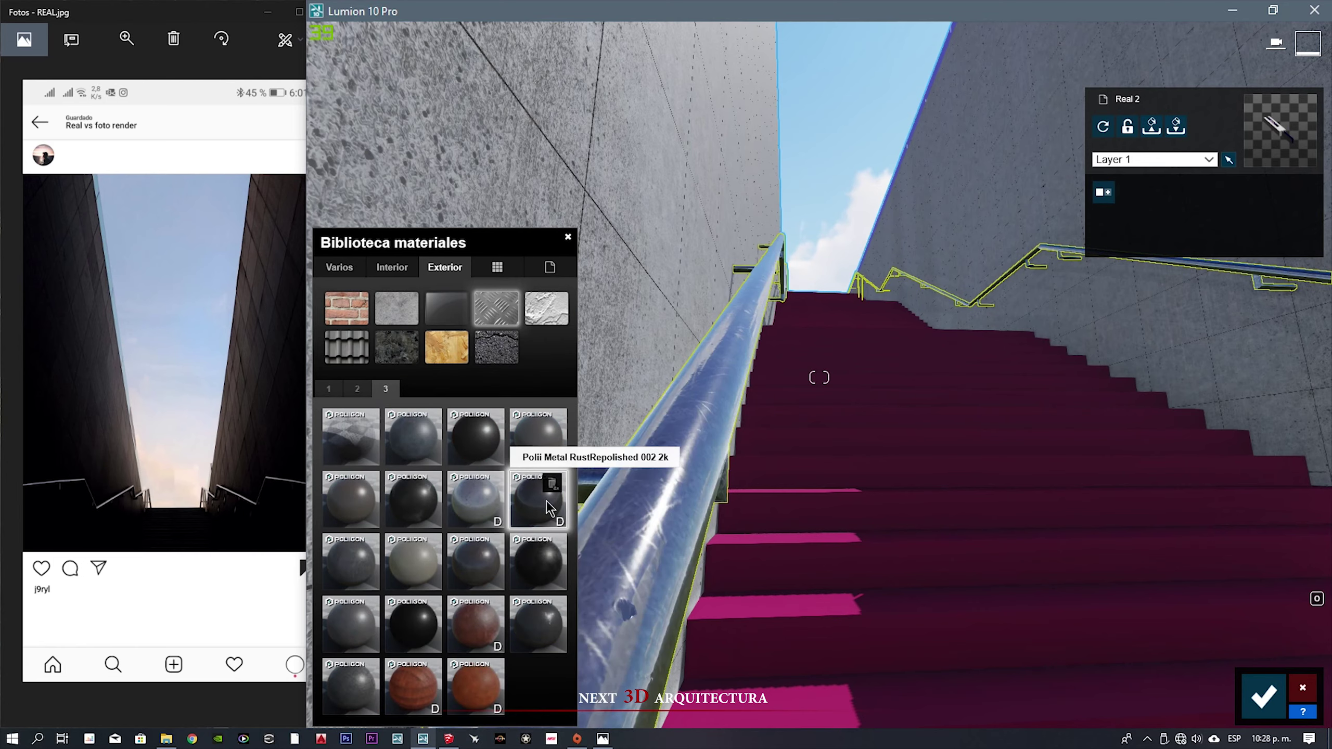
left_click(545, 576)
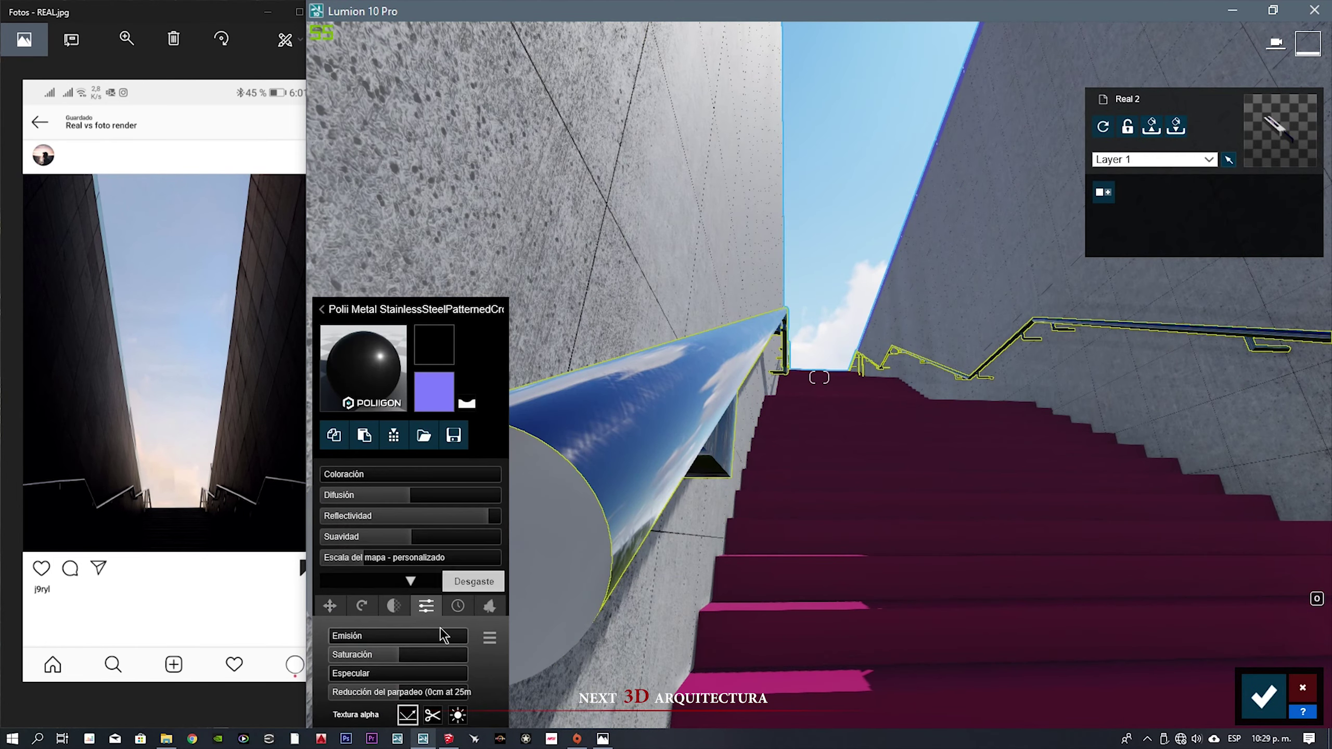
left_click(458, 606)
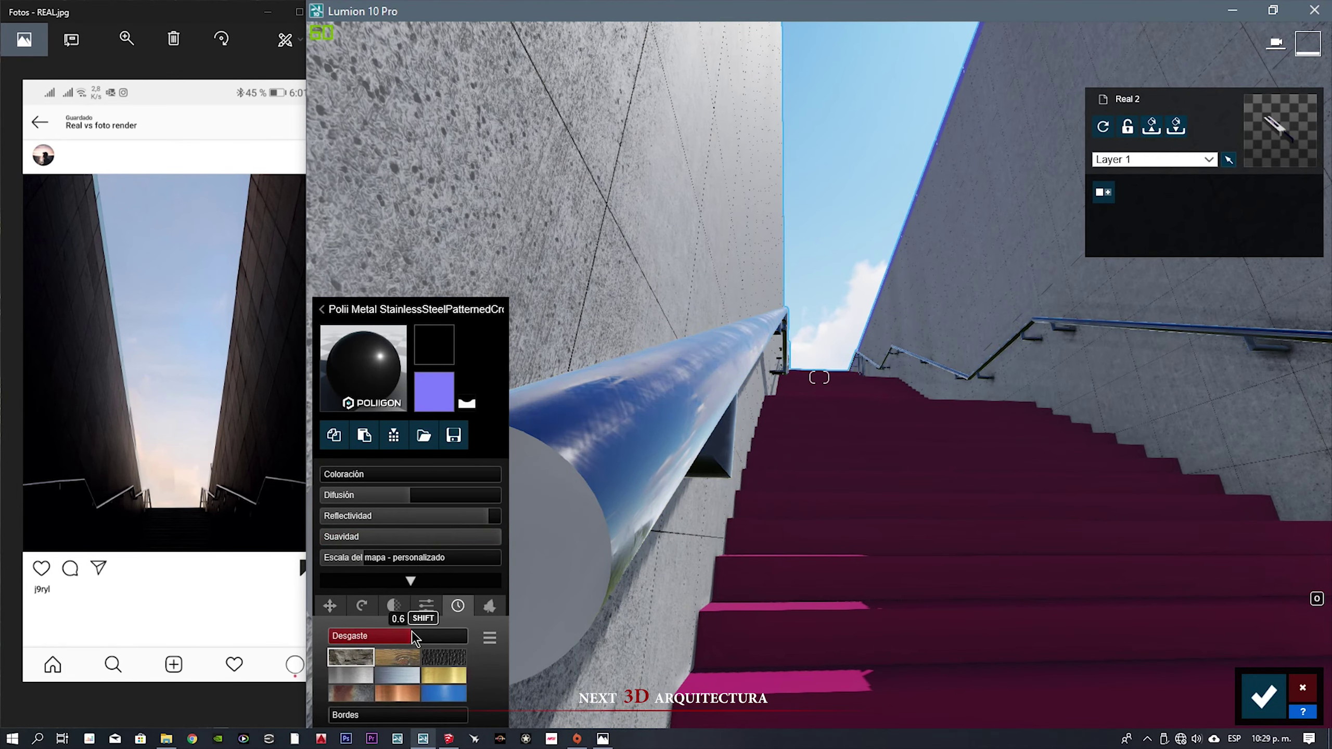
mouse_move(422, 505)
left_mouse_down()
mouse_move(461, 496)
mouse_move(377, 519)
left_mouse_up()
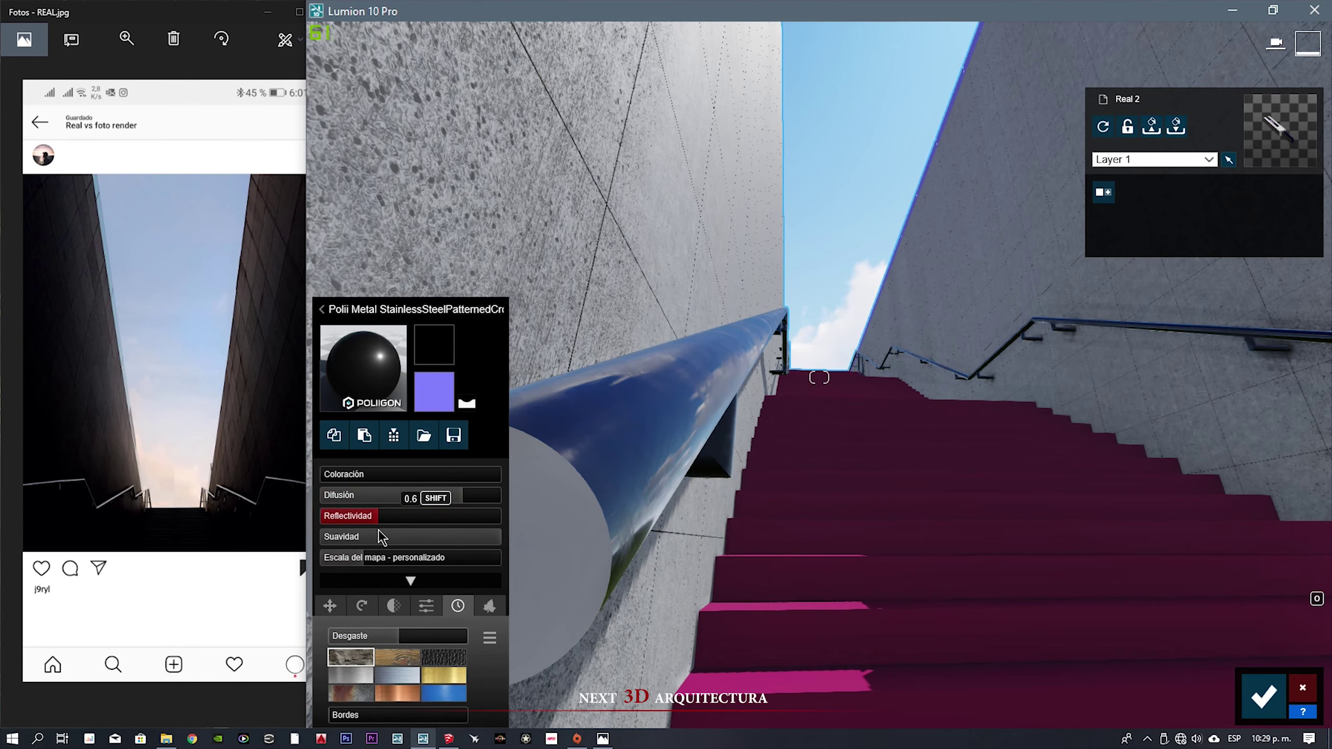
- Give the stairs a more weathered Polii Concrete 32 2k
left_click(824, 581)
left_click(414, 388)
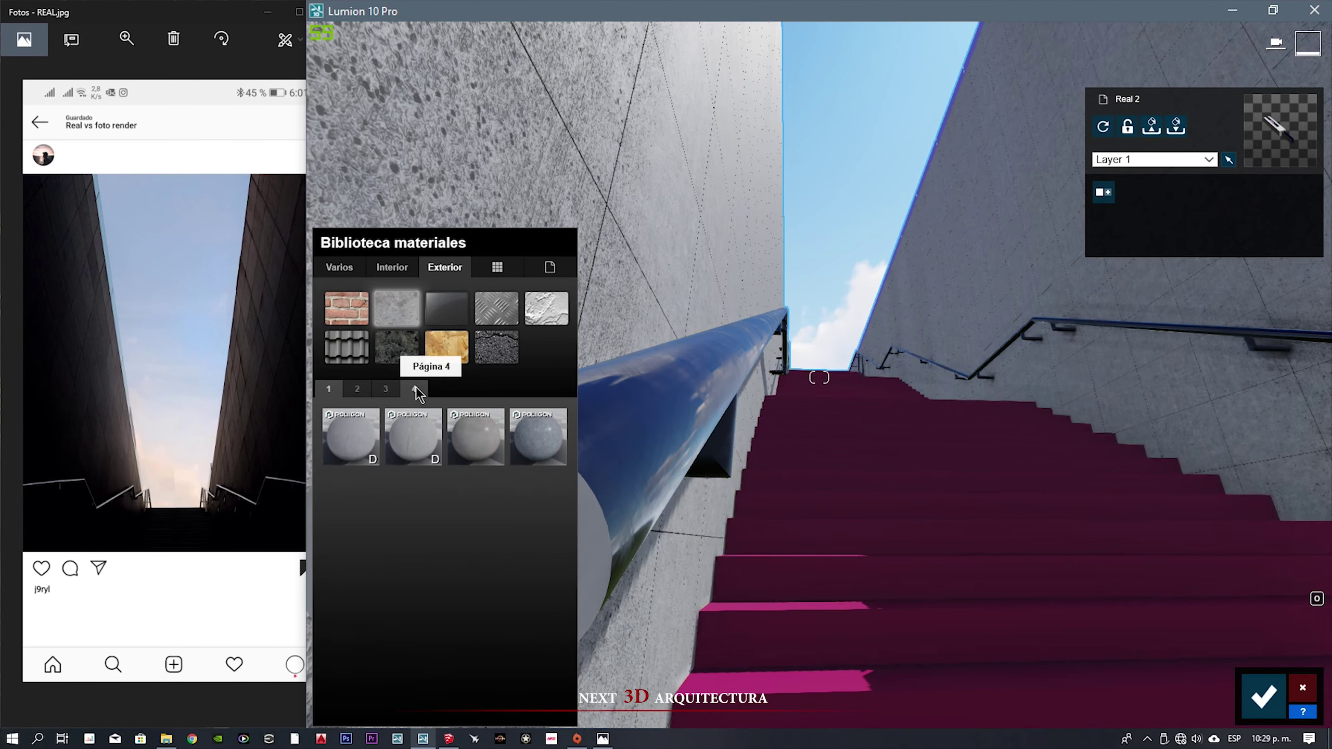
left_click(414, 388)
left_click(413, 449)
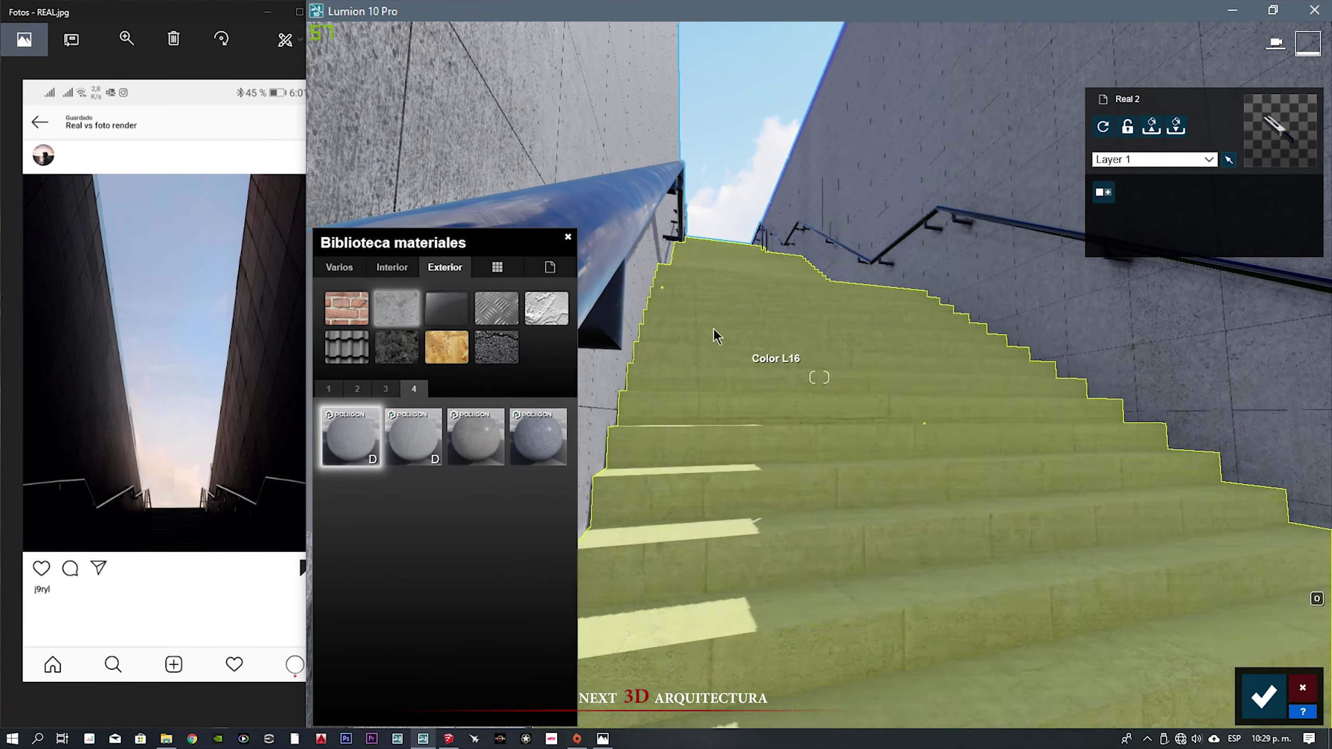
left_click_drag(414, 644, 423, 643)
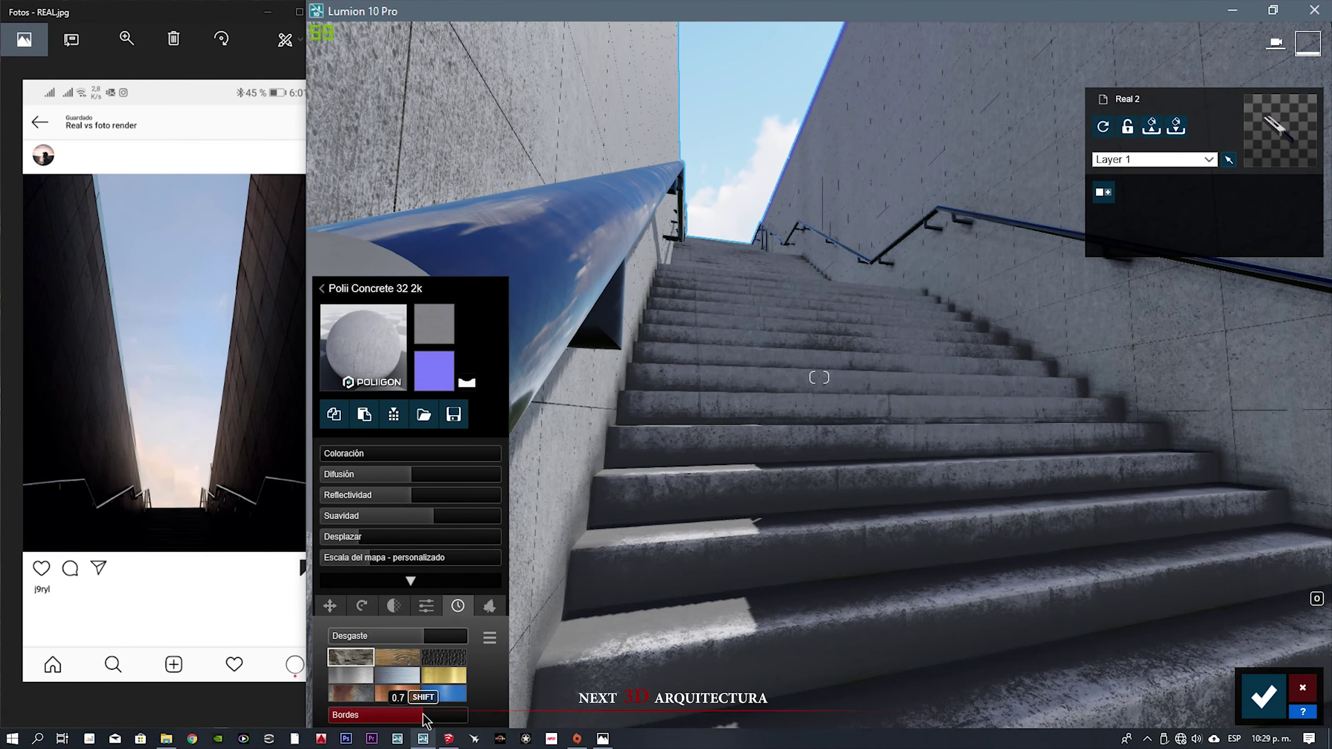
- Turn the purple glass panels into Glass Advanced with higher reflectivity and lower transparency
right_click_drag(716, 451, 758, 529)
left_click(758, 529)
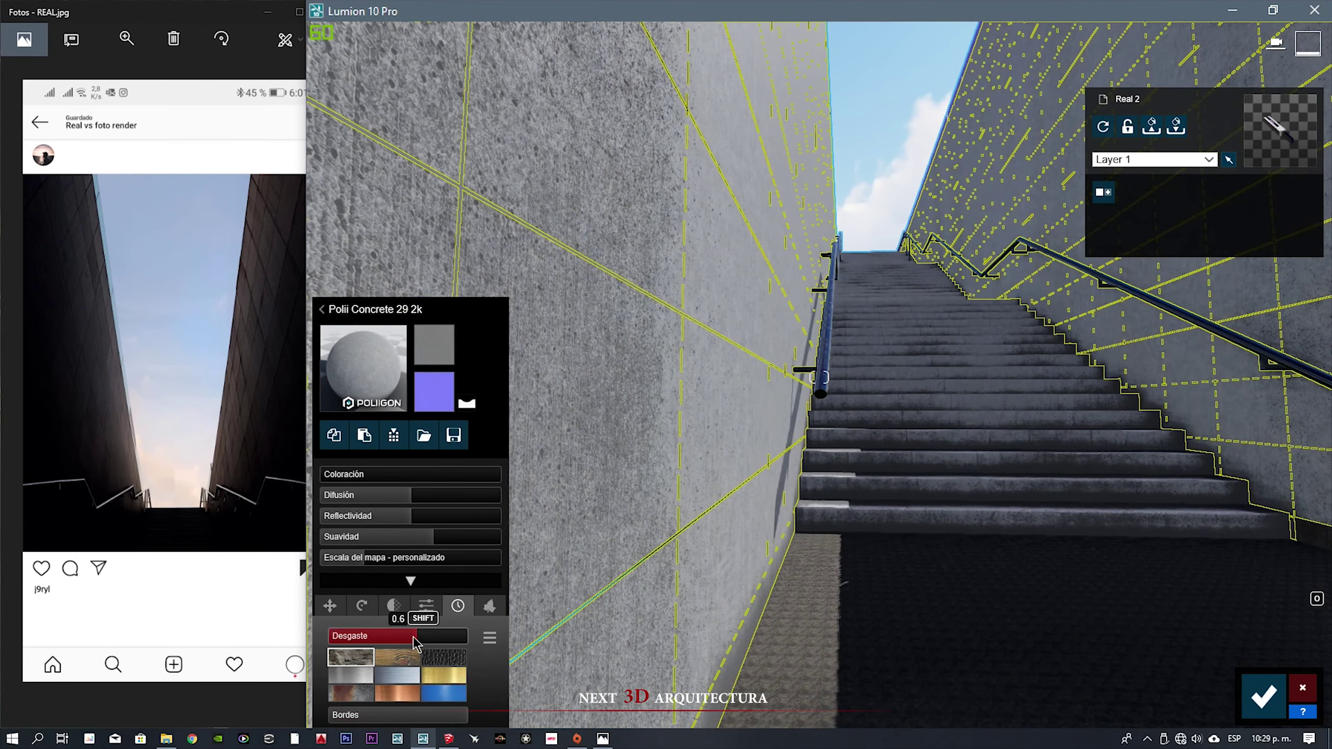
right_click_drag(681, 420, 682, 340)
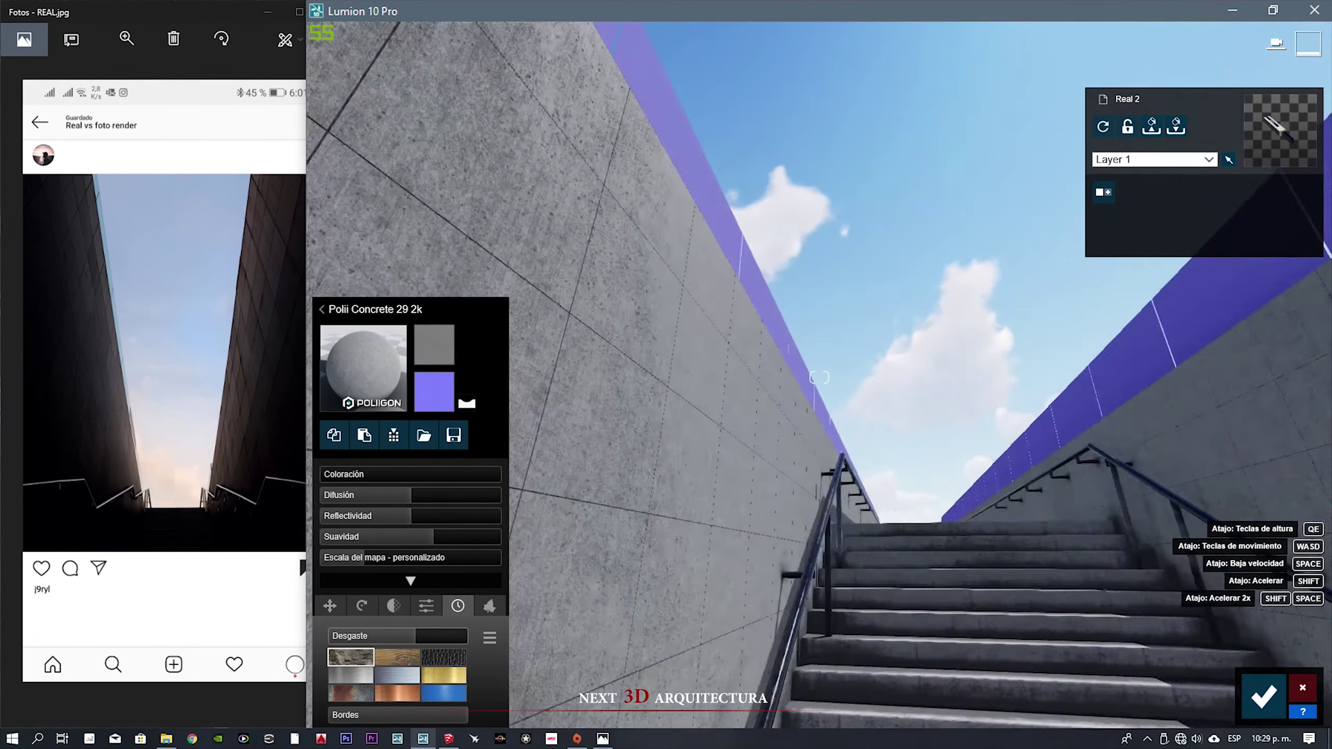
left_click(817, 375)
left_click(544, 321)
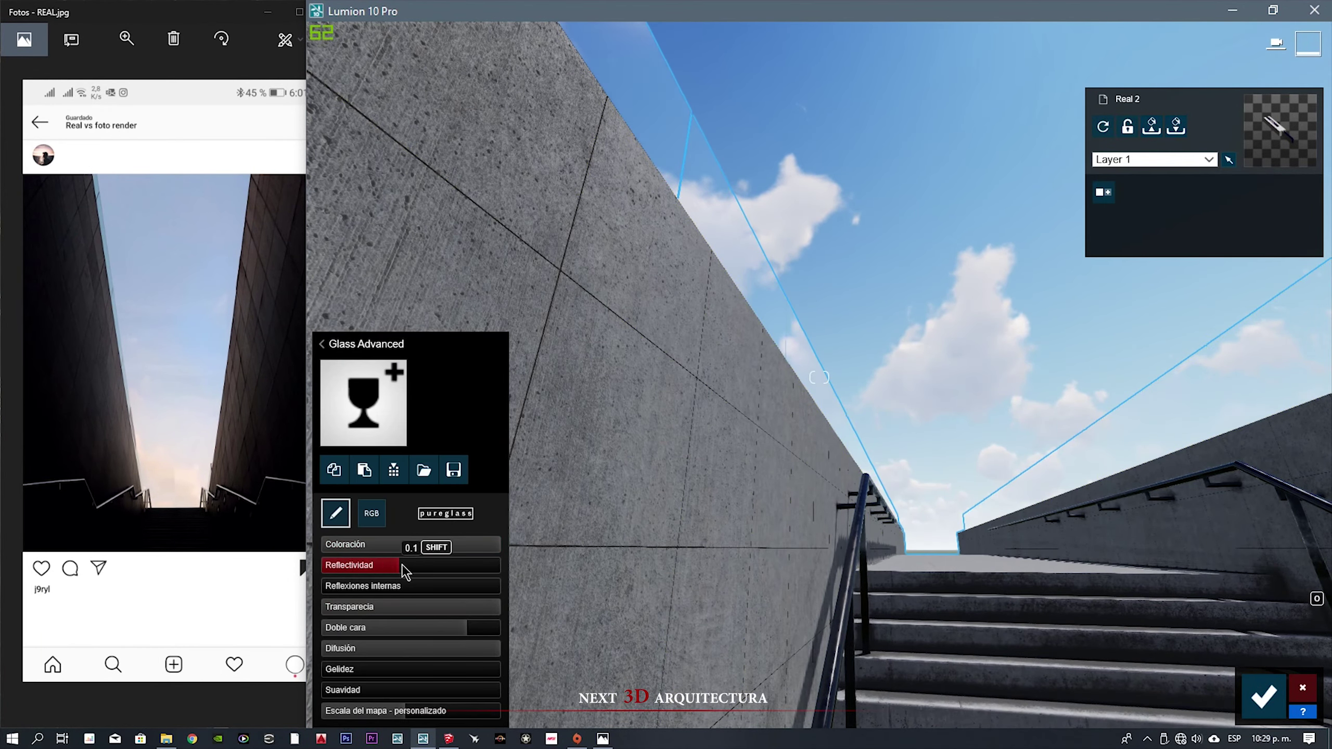
left_click_drag(404, 569, 418, 572)
left_click_drag(493, 614, 375, 609)
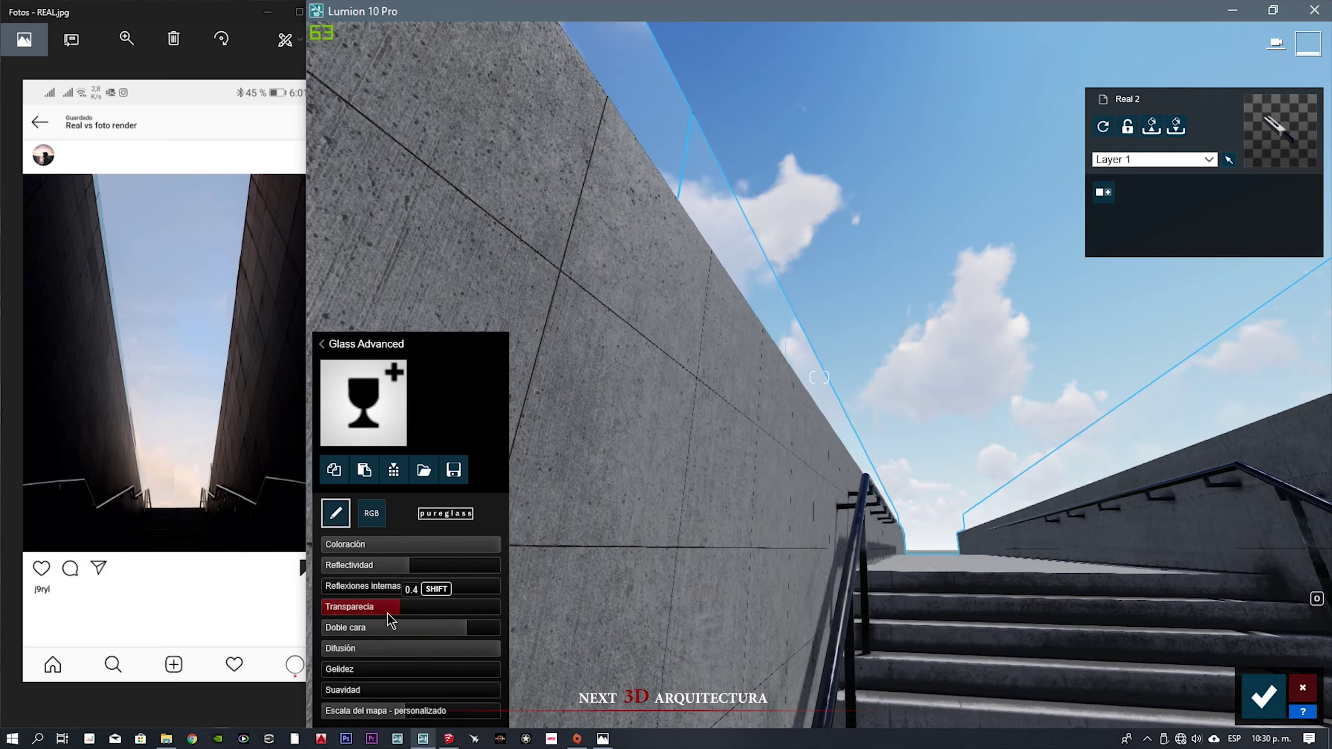
- Check the view, save the material changes, and switch to photo mode
right_click_drag(681, 420, 681, 525)
right_click_drag(818, 377, 383, 566)
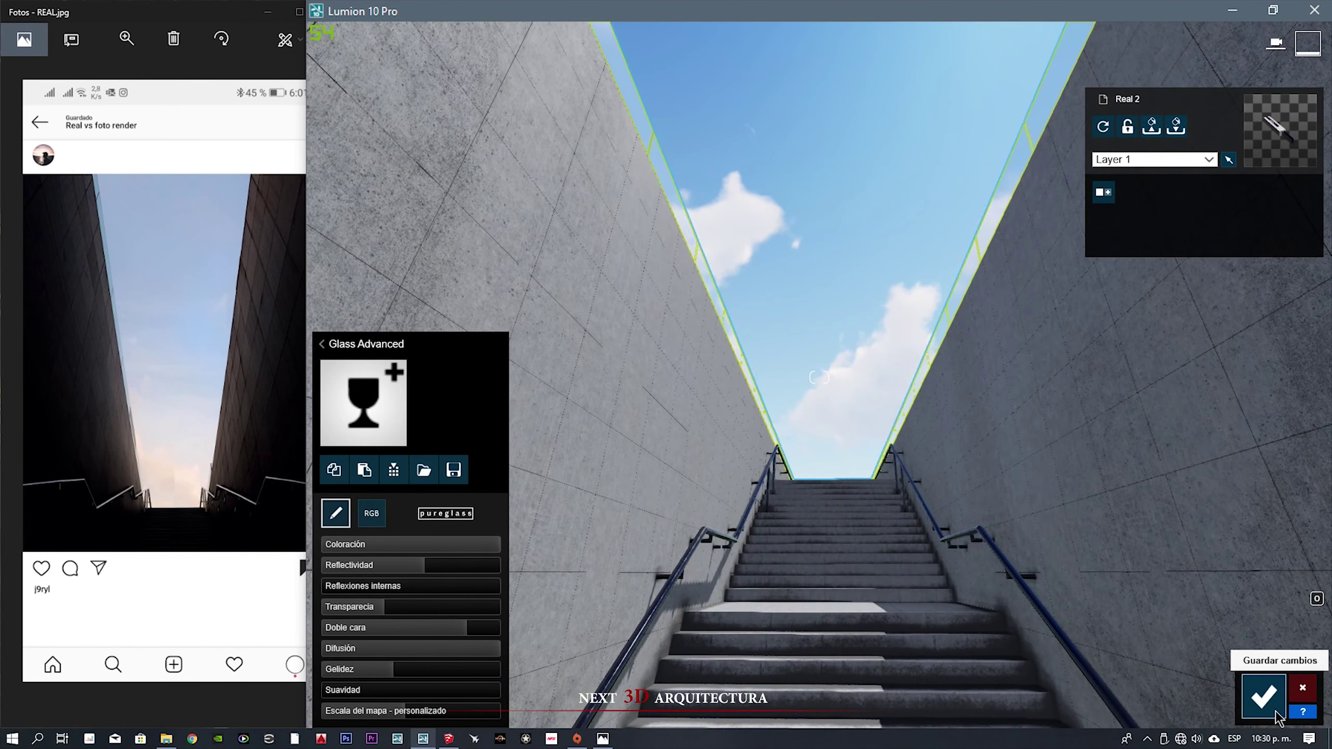
left_click(1263, 696)
left_click(1302, 632)
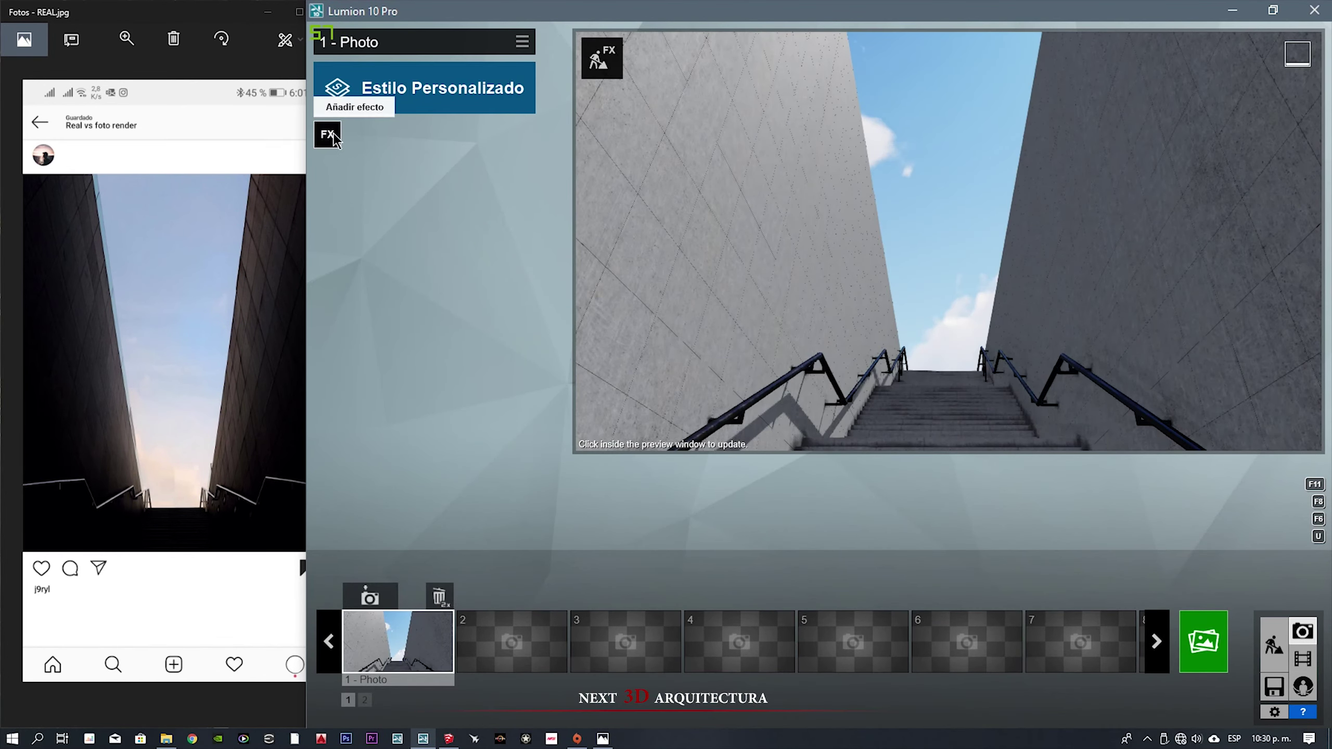
- Add a Cielos reales Evening sky to photo 1, rotated to about -14°
left_click(327, 134)
left_click(556, 252)
left_click(851, 233)
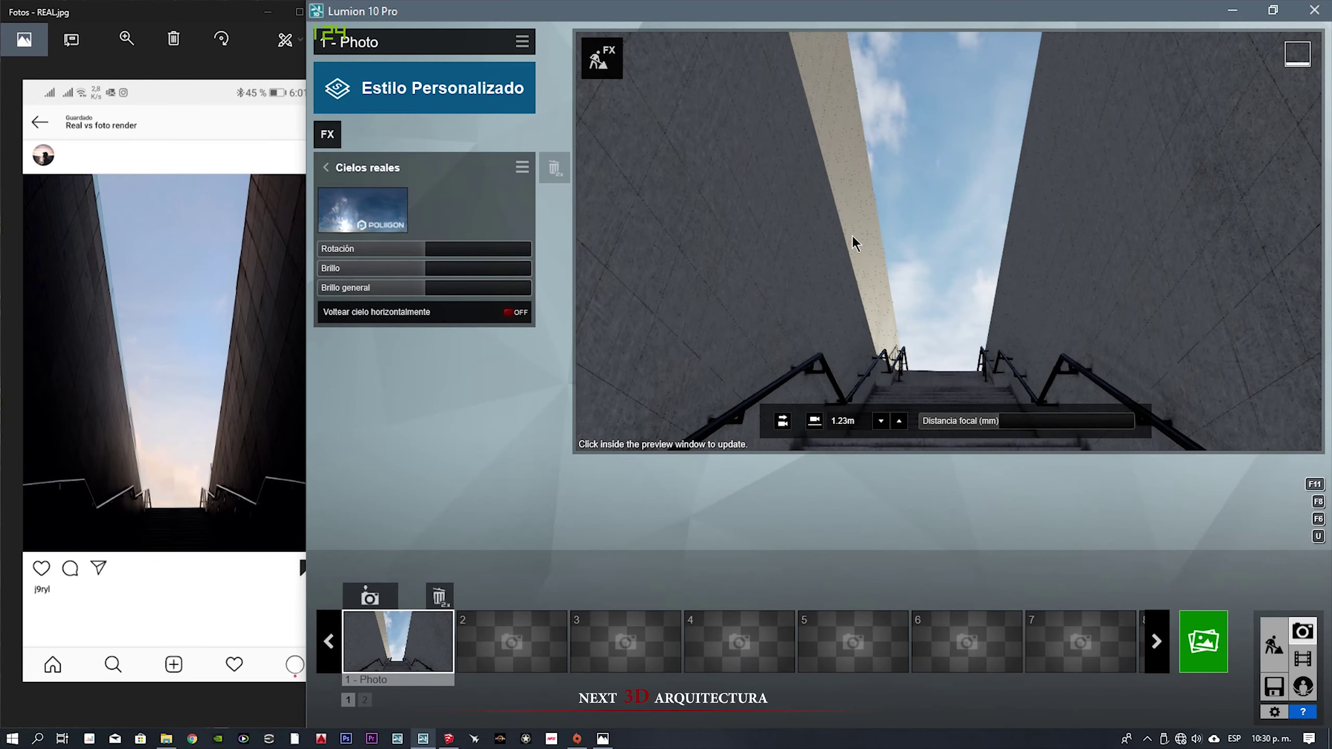
mouse_move(424, 250)
left_mouse_down()
mouse_move(508, 270)
mouse_move(415, 270)
mouse_move(445, 270)
left_mouse_up()
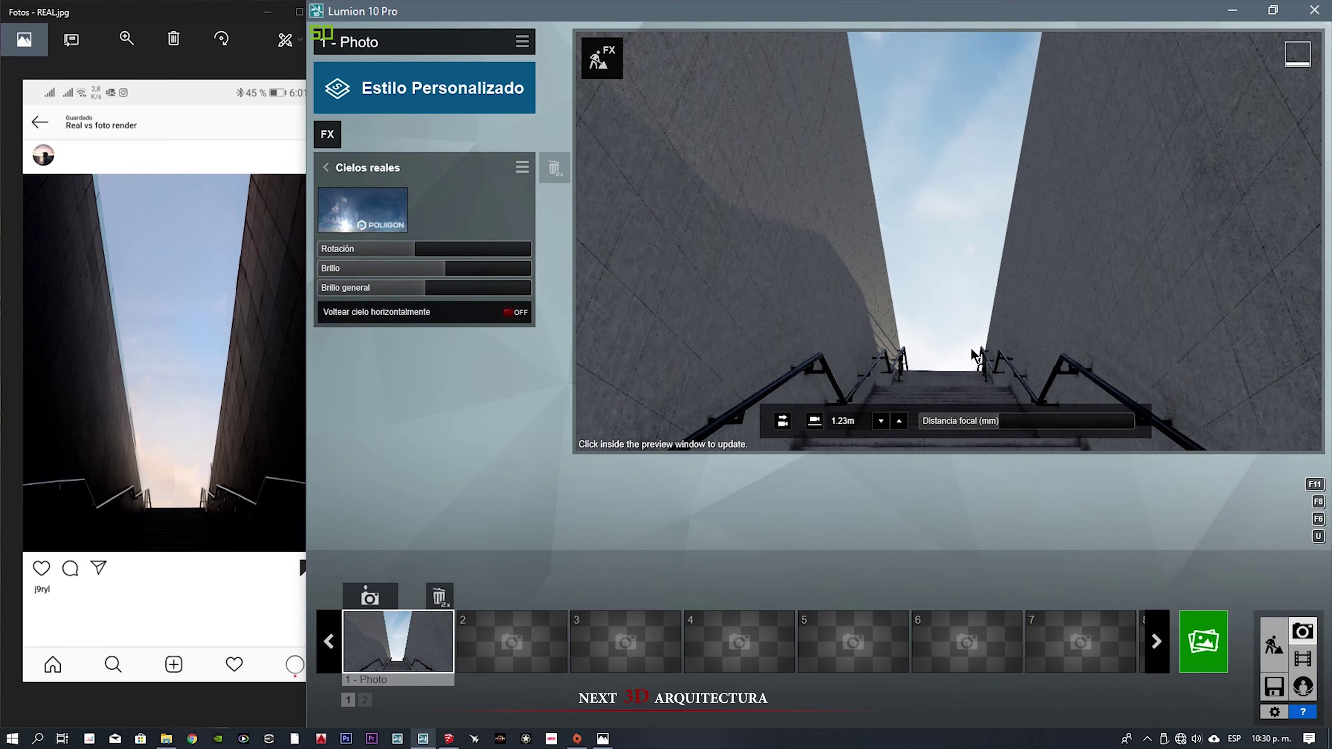
left_click(381, 222)
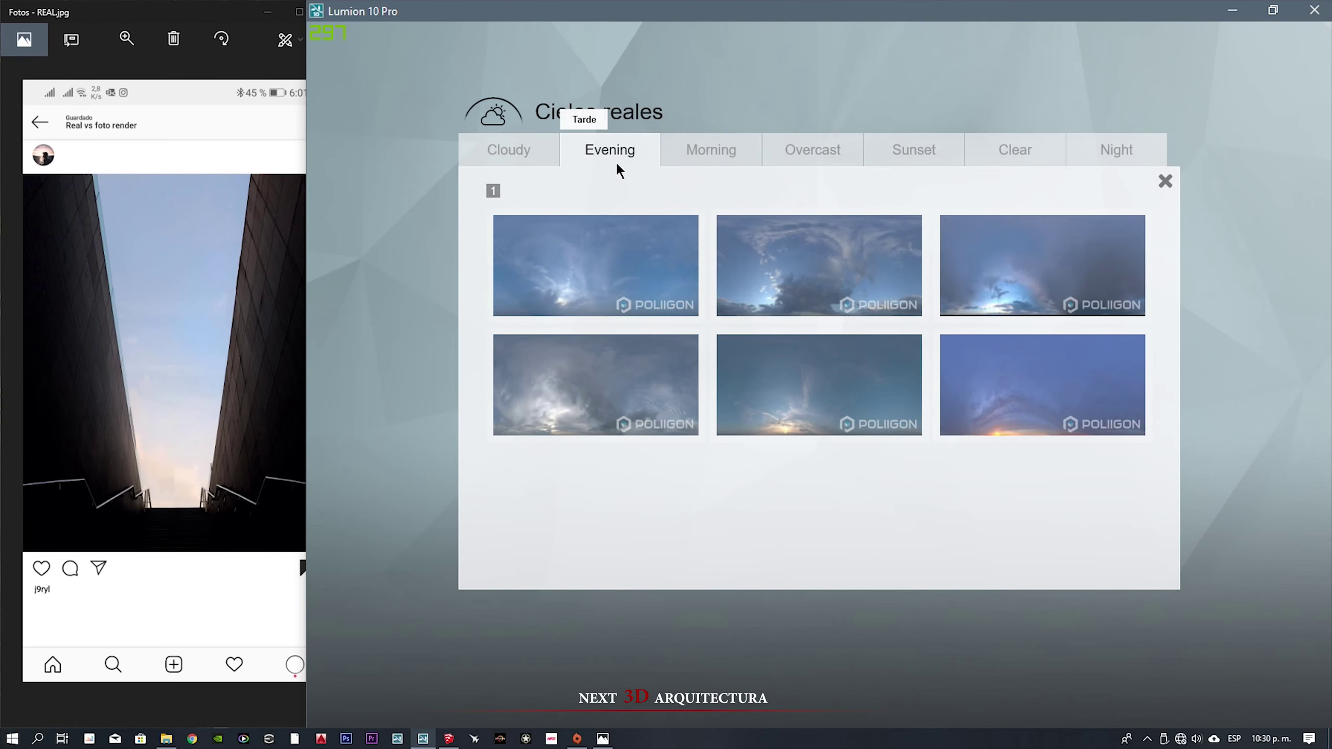
left_click(801, 394)
mouse_move(421, 256)
left_mouse_down()
mouse_move(397, 252)
mouse_move(505, 269)
left_mouse_up()
left_click(905, 386)
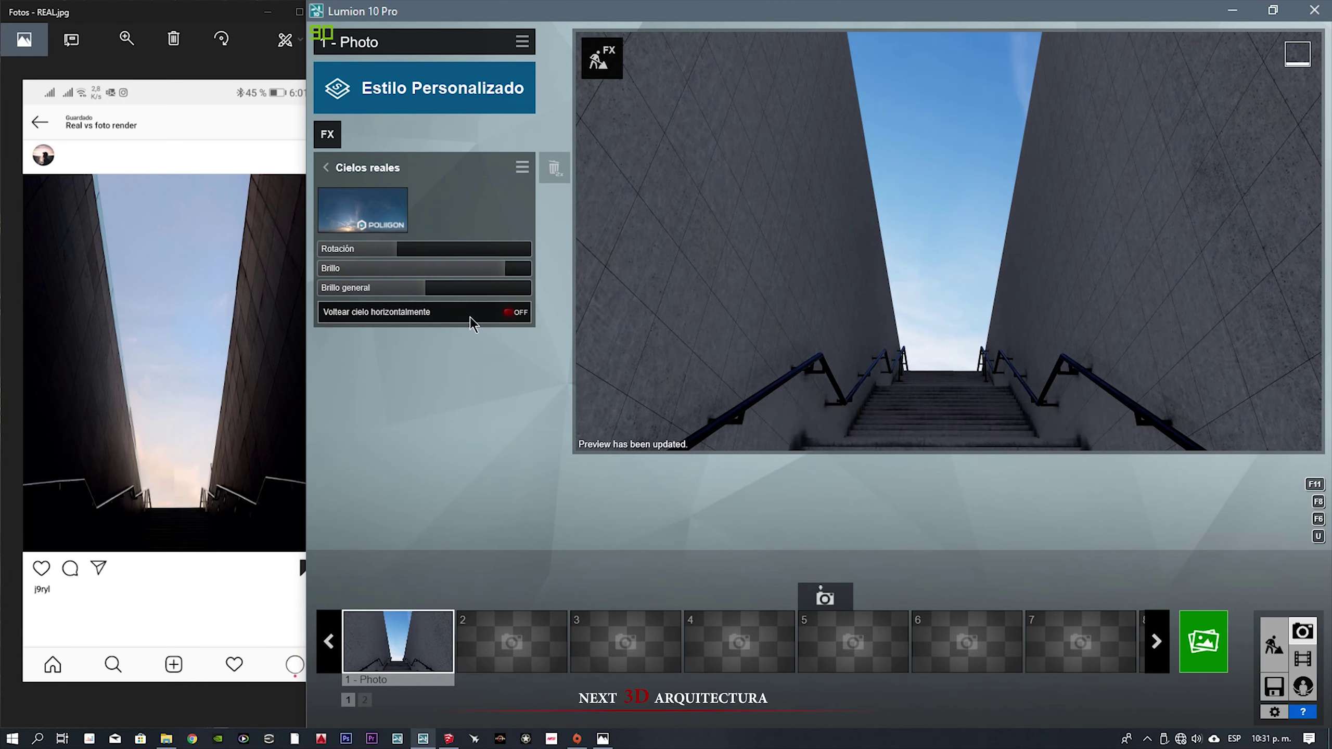
- Add a Sol effect and lower the sun height to darken the walls
left_click(341, 170)
left_click(330, 135)
left_click(538, 191)
left_click(724, 220)
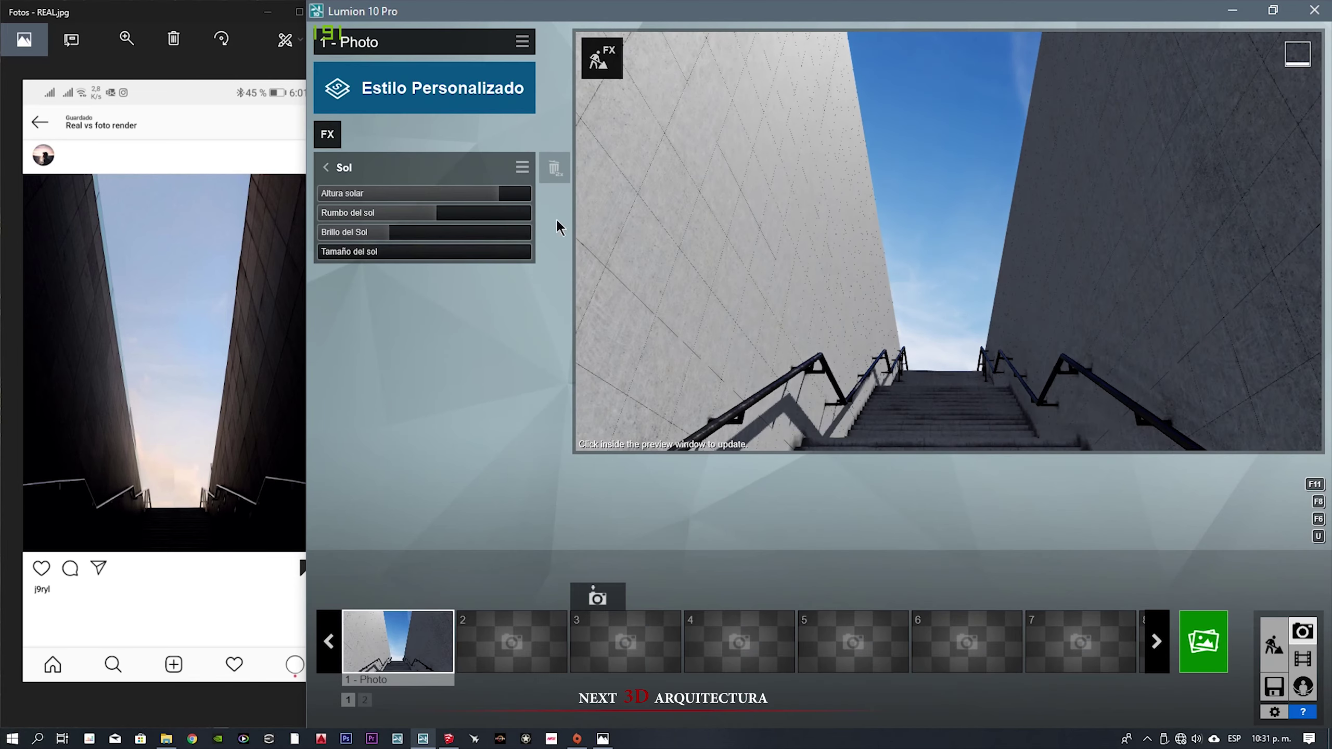
left_click_drag(487, 193, 430, 214)
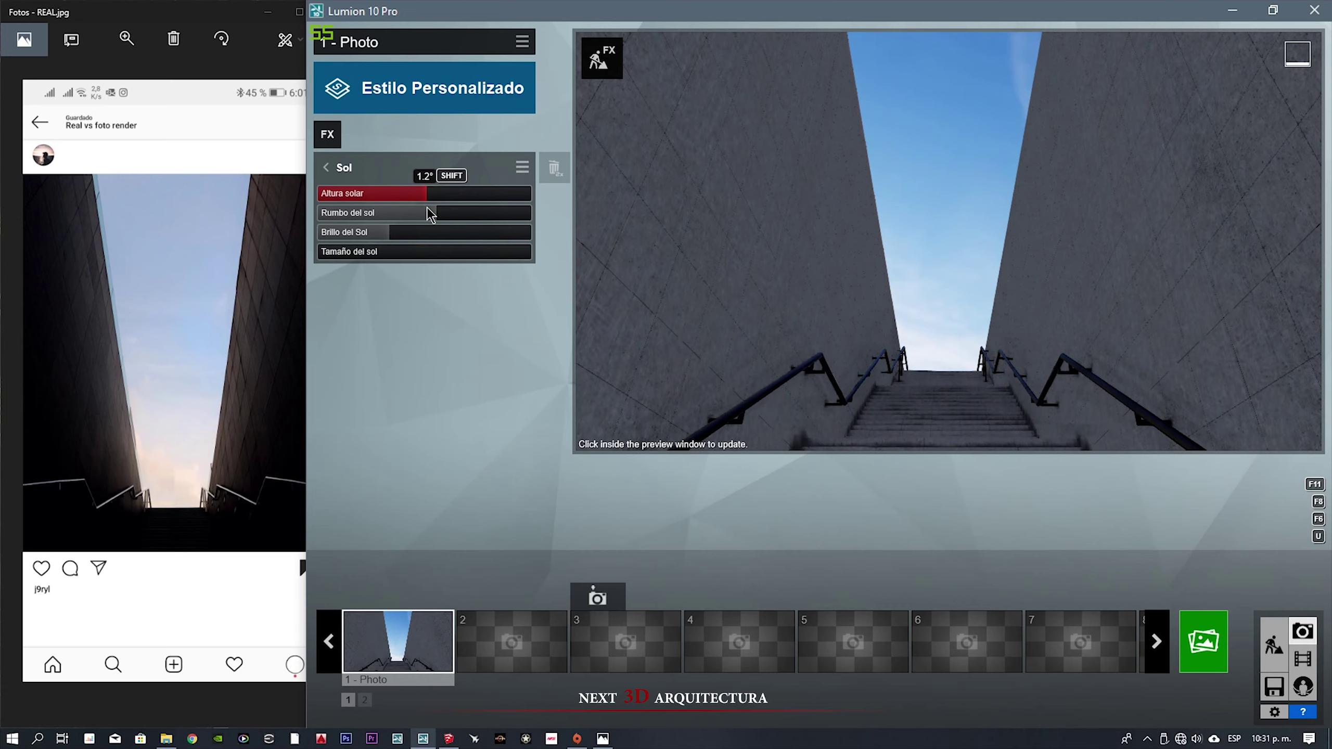
left_click(820, 312)
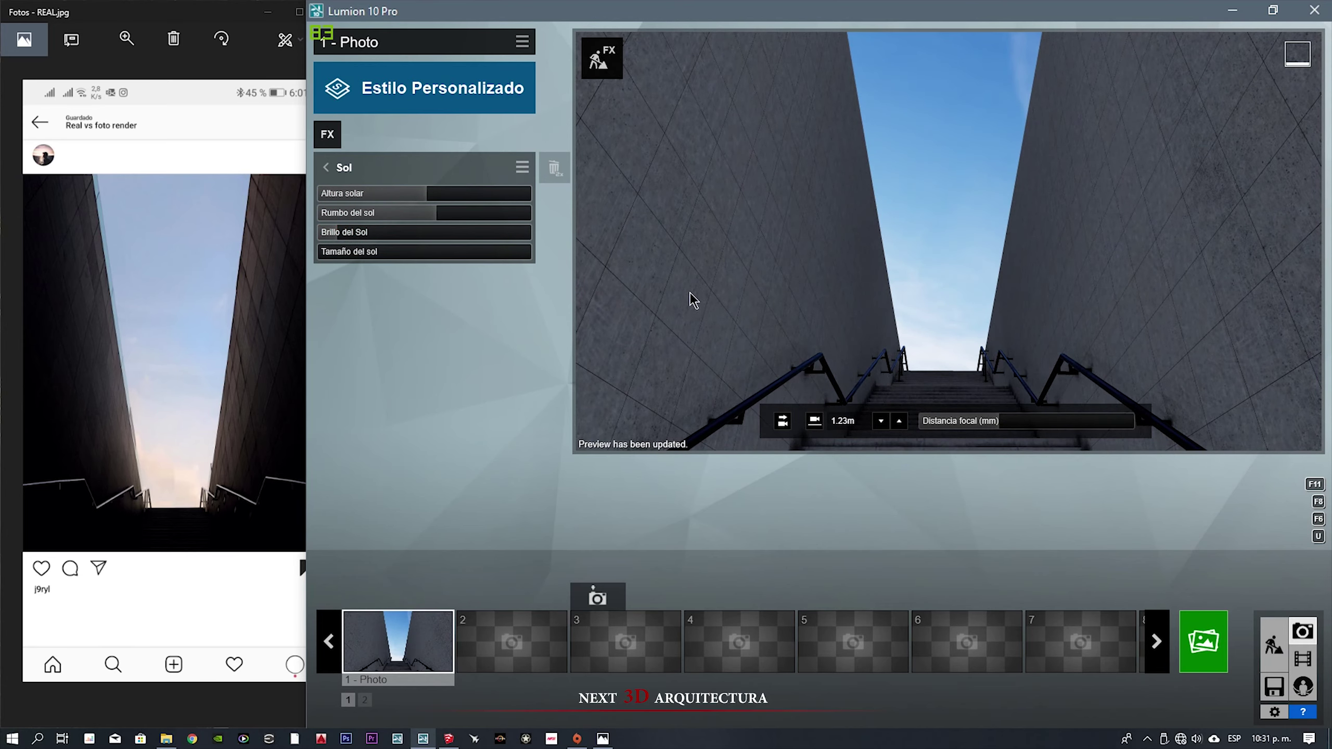
left_click_drag(426, 193, 358, 199)
left_click(752, 289)
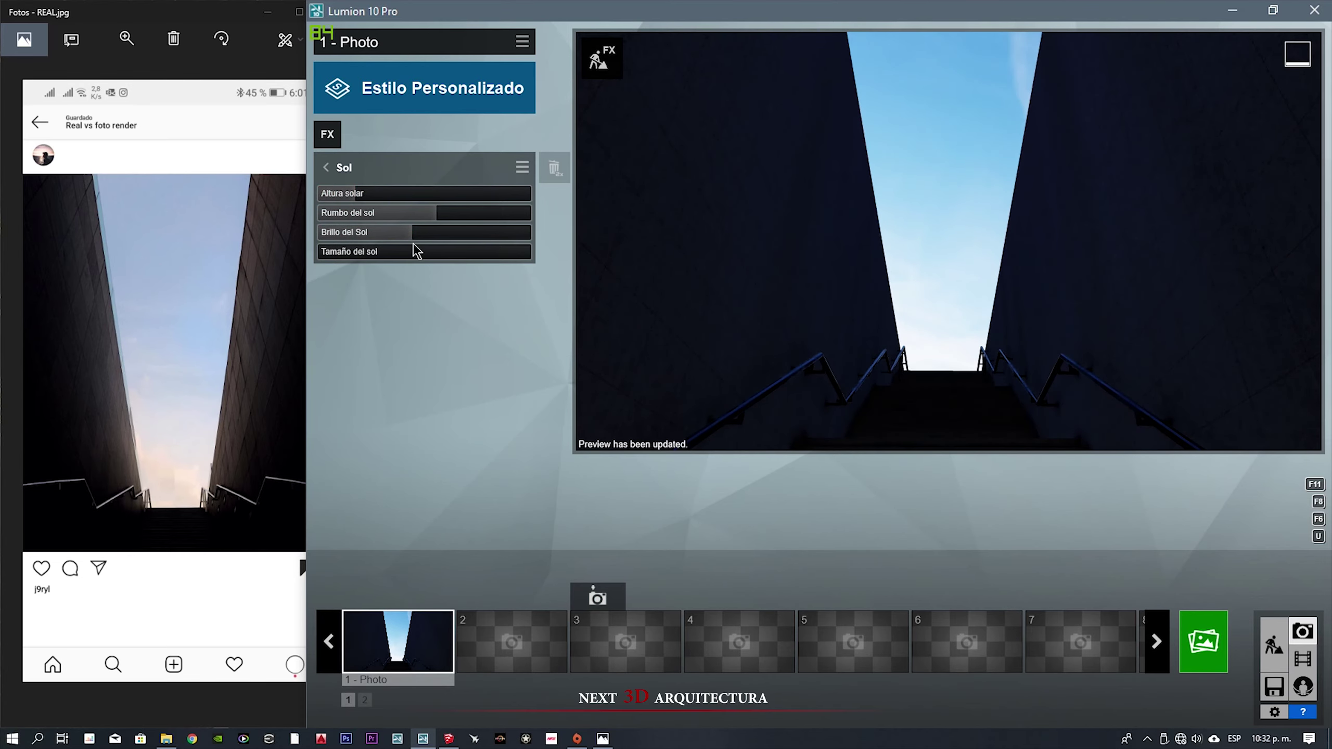
left_click(337, 169)
- Swap in a Morning real sky, flip it horizontally, and raise its brightness to 1.7
left_click(346, 199)
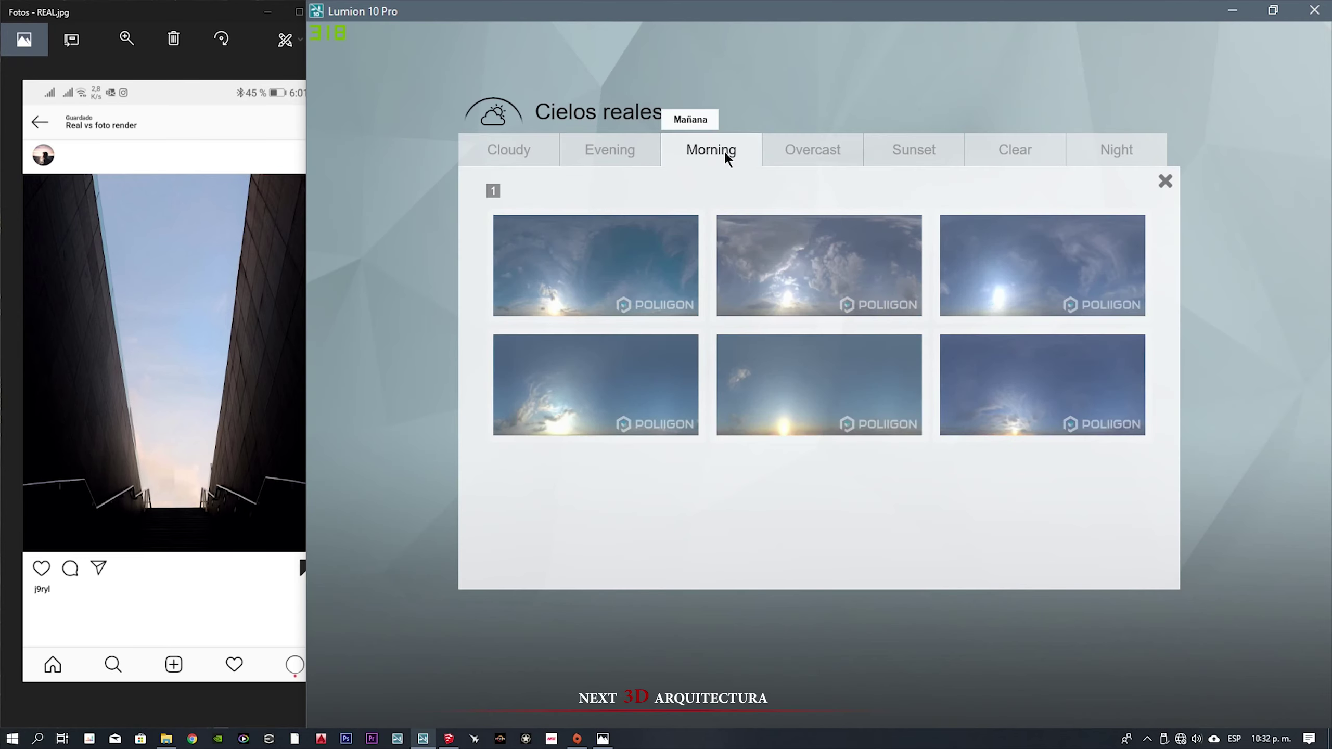
left_click(812, 150)
left_click(891, 157)
left_click(1022, 512)
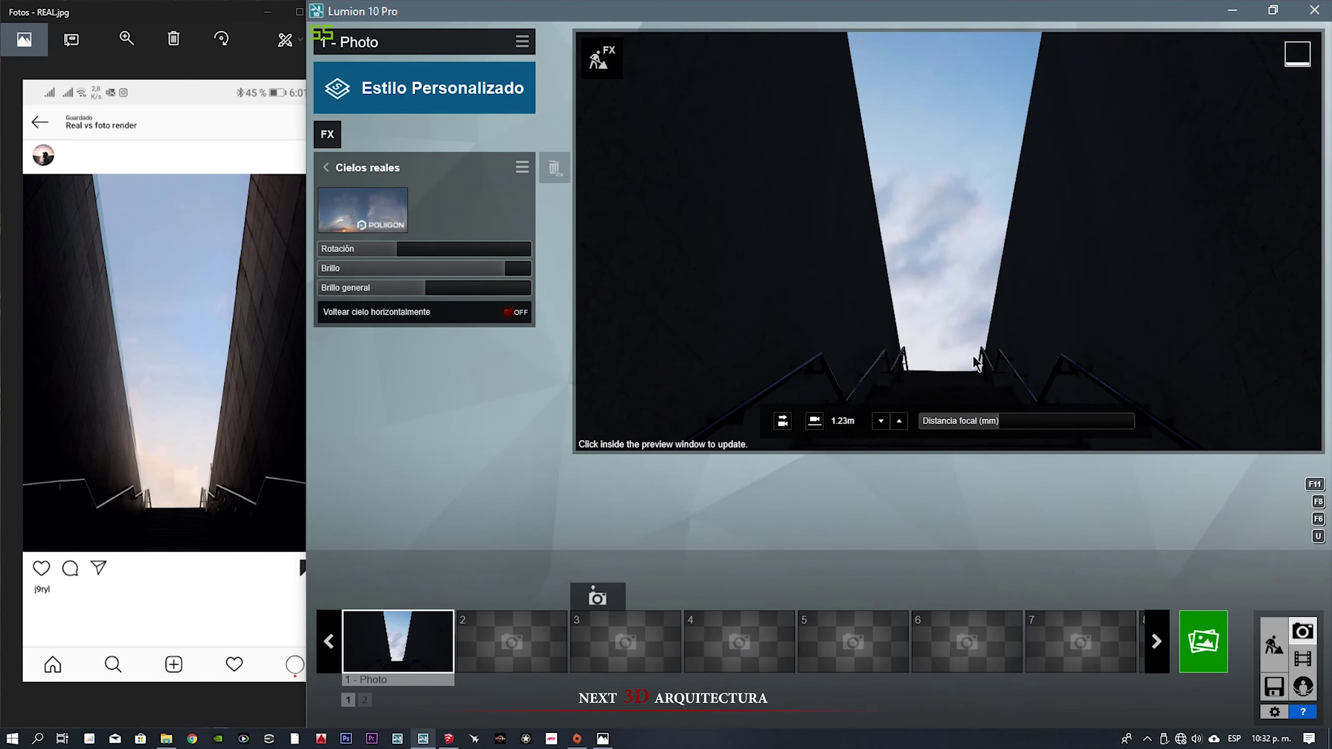
left_click(520, 312)
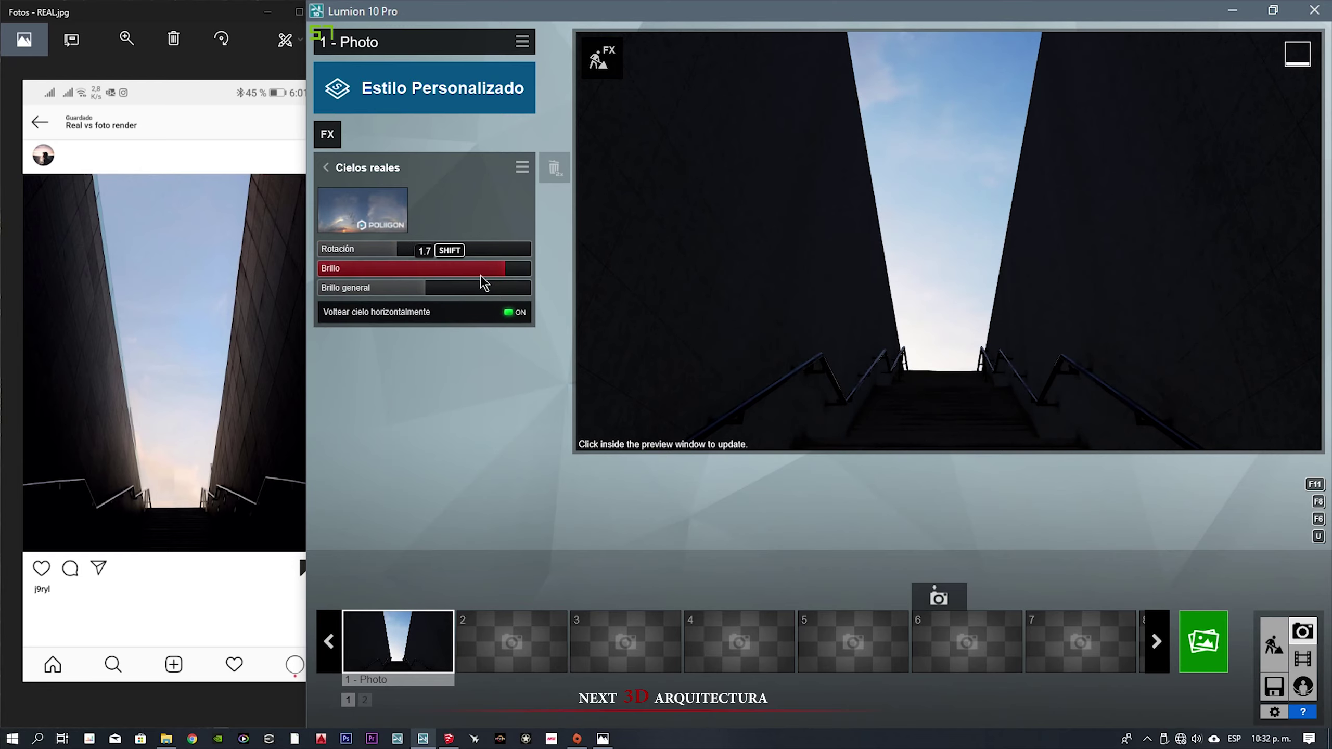
left_click_drag(484, 270, 817, 364)
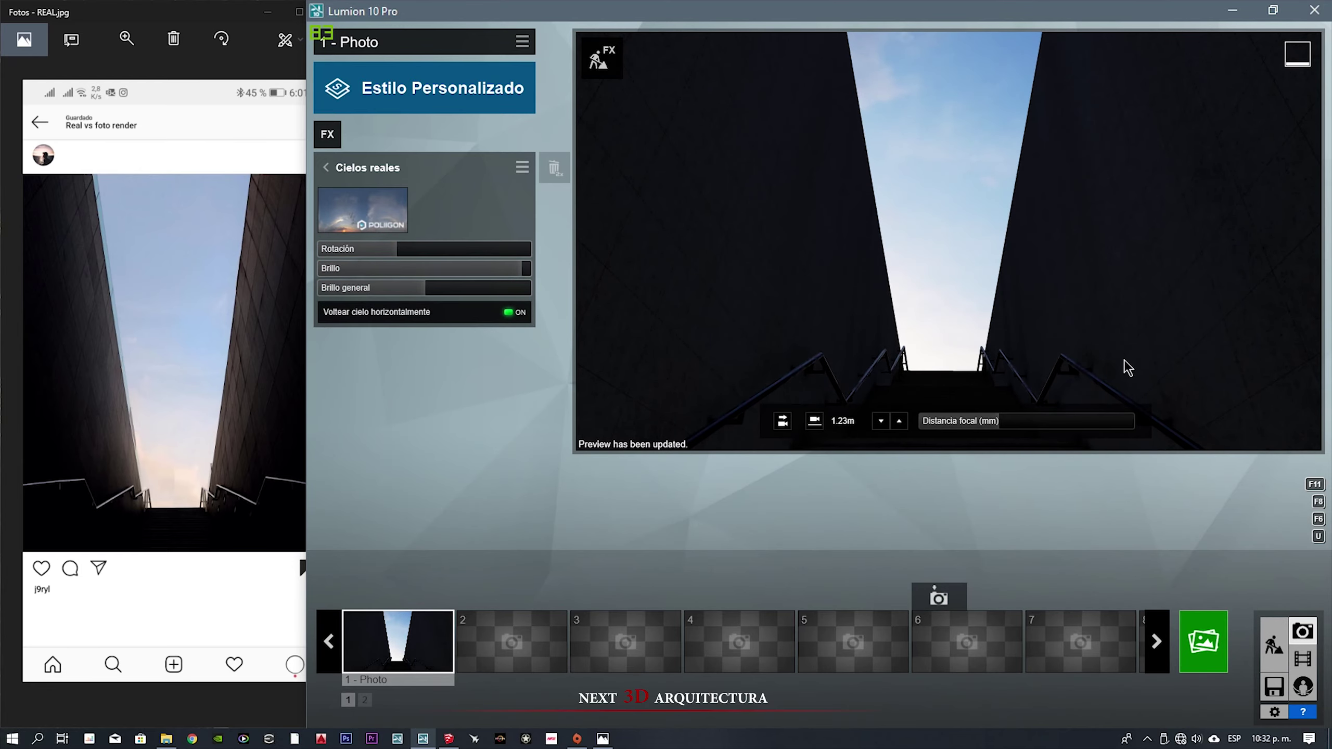
- Place the Man Asian 0014 Walk figure on the walkway atop the stairs and preview it
left_click(1273, 646)
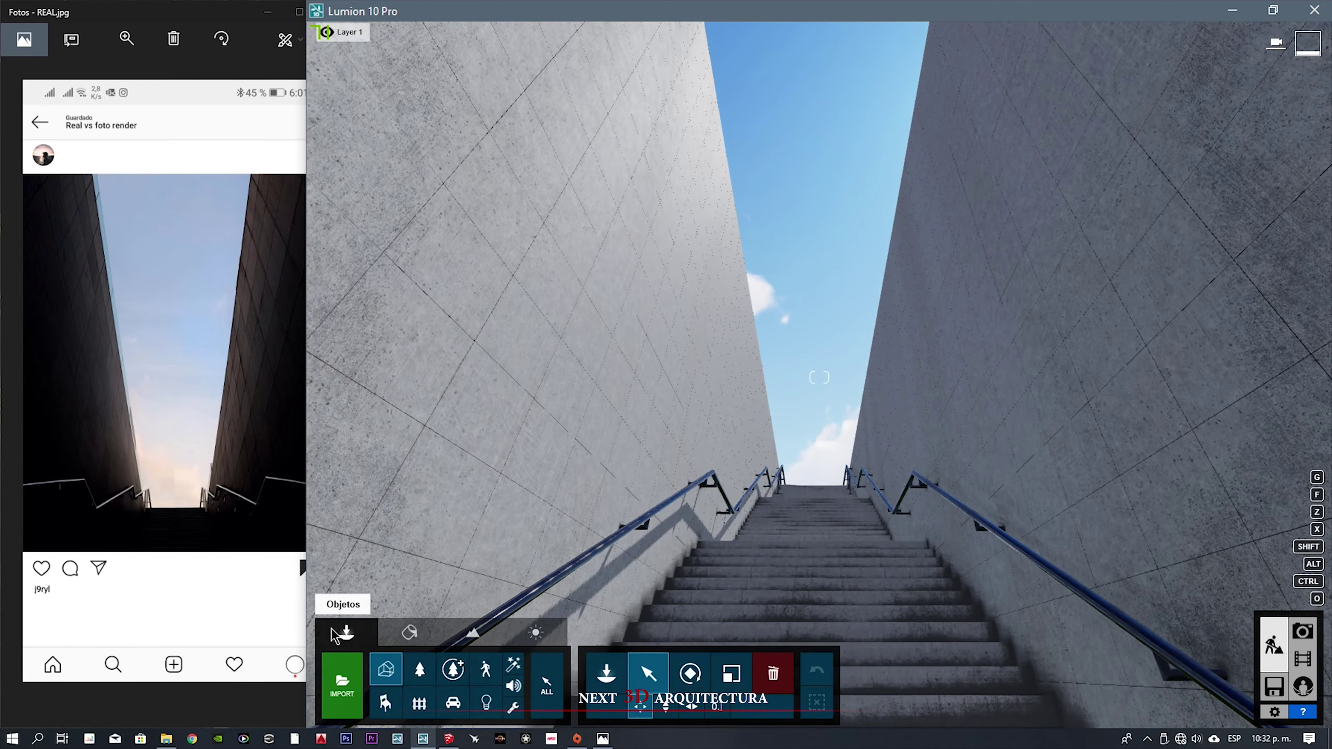
left_click(490, 659)
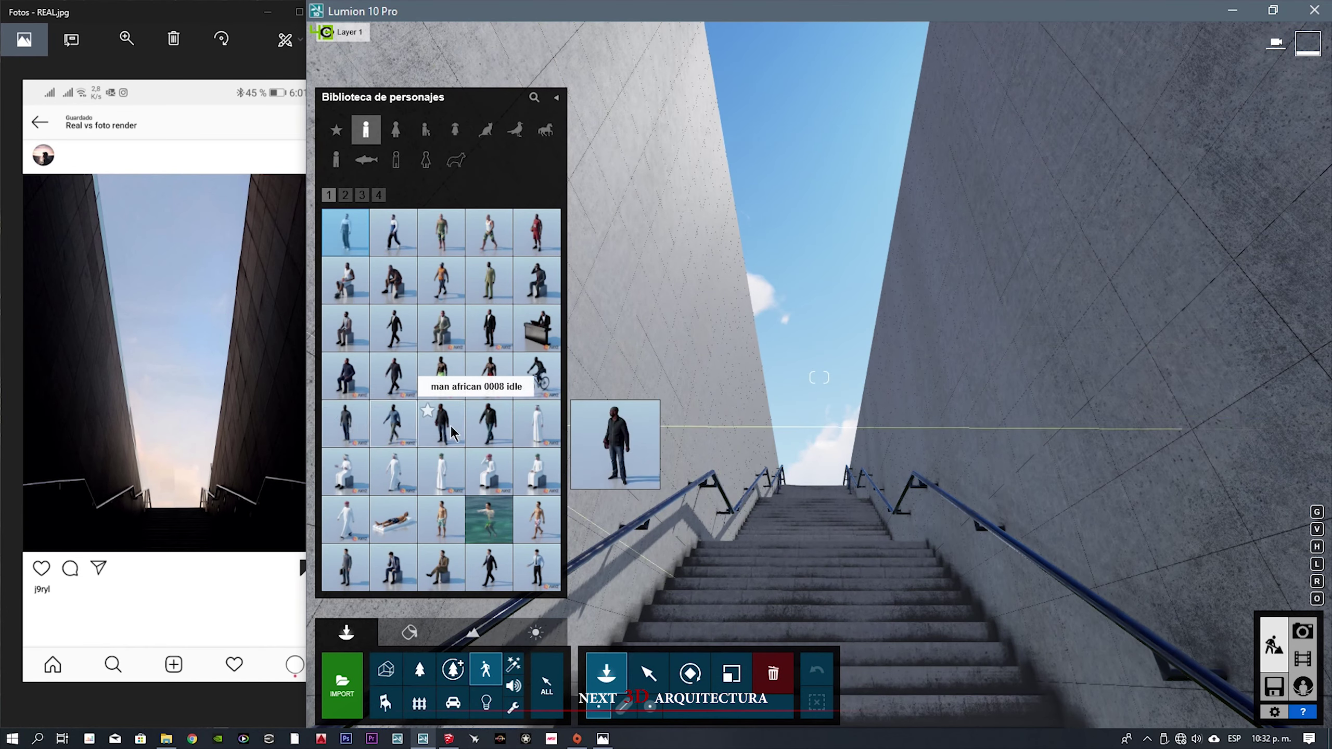
left_click(345, 195)
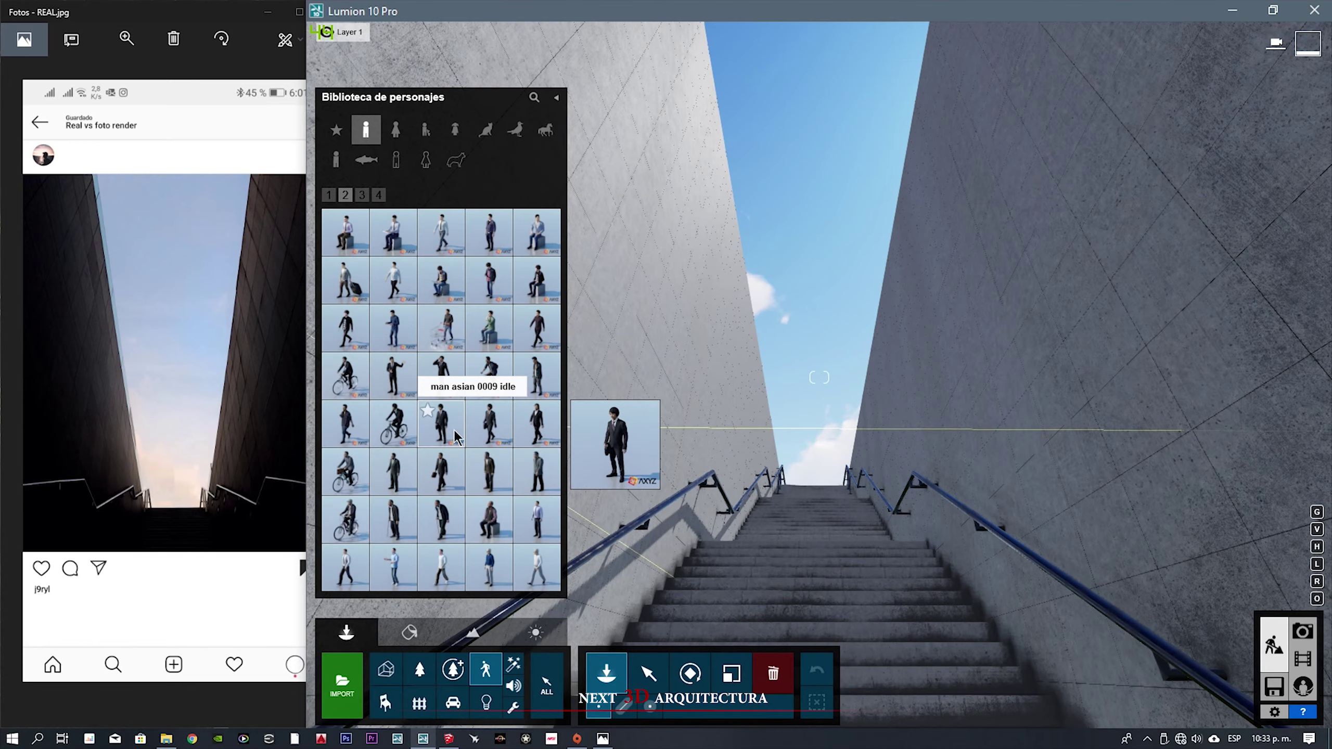
left_click(537, 471)
scroll(839, 514, "up", 5)
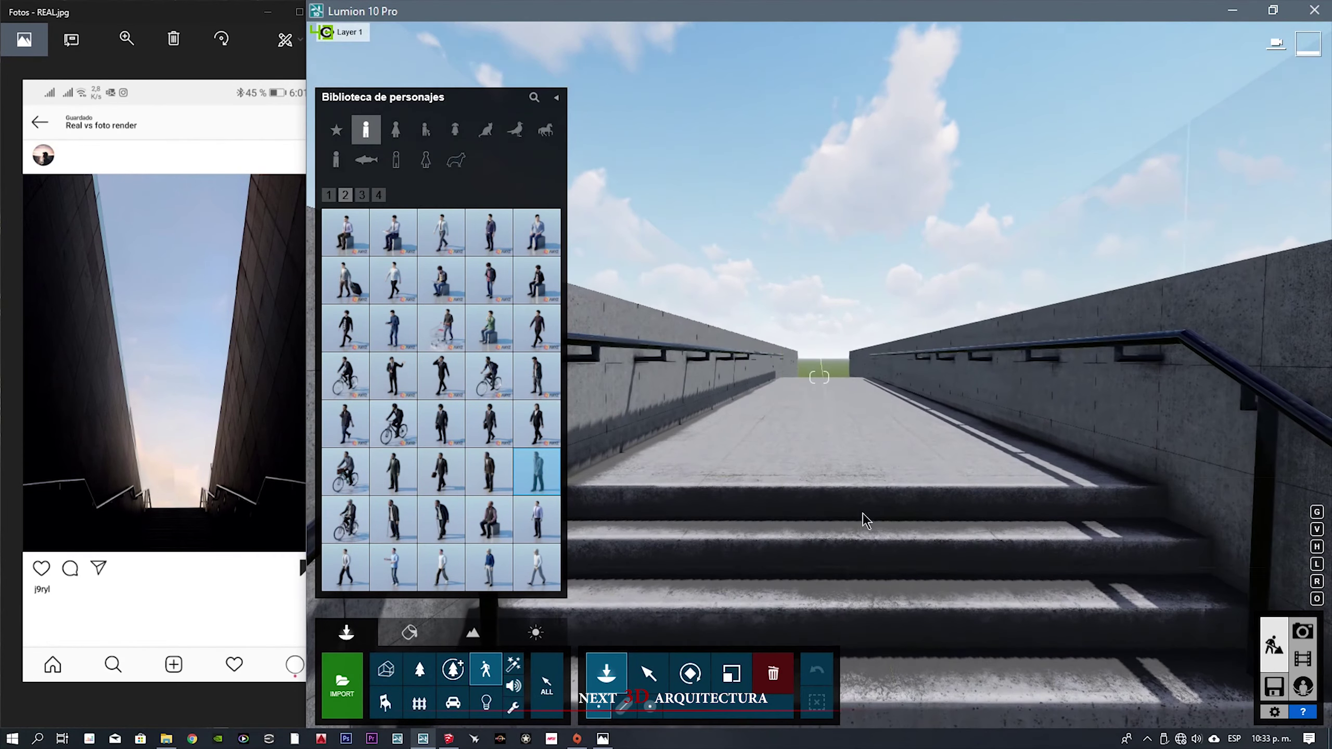
left_click(850, 464)
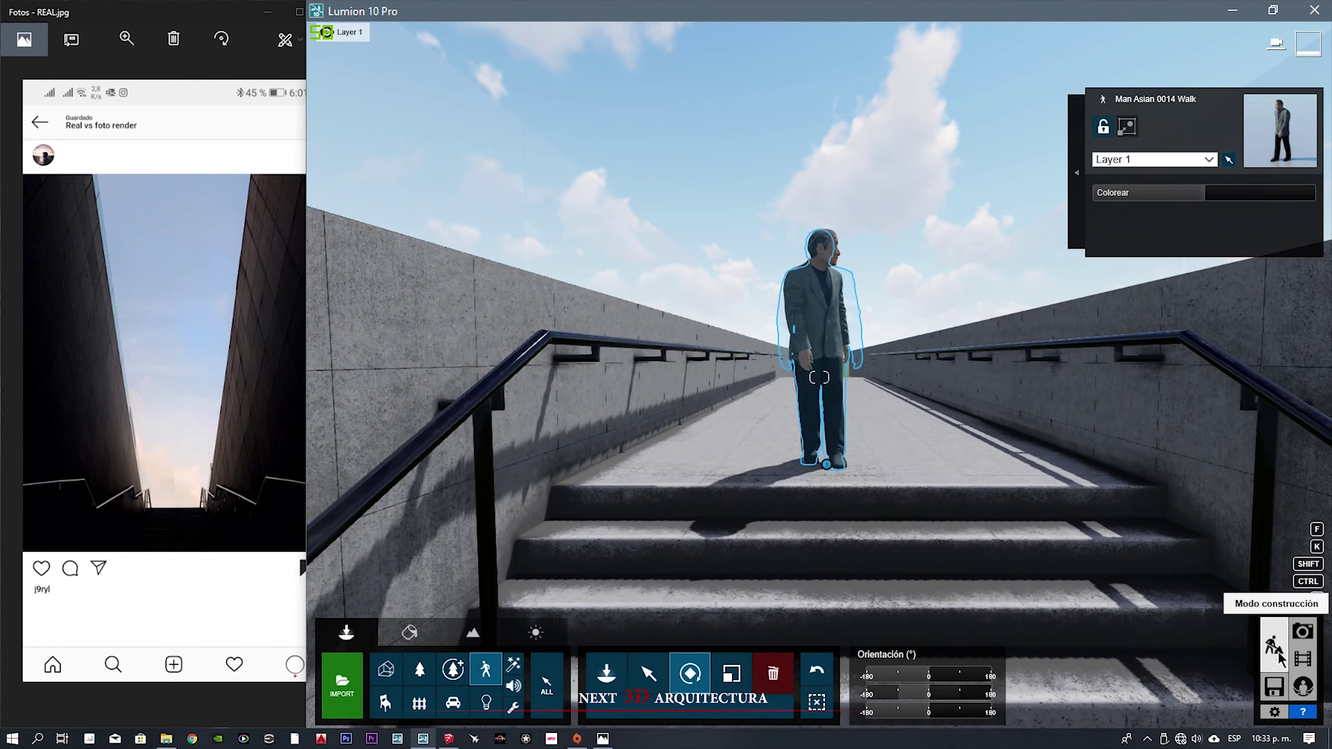
left_click(1302, 631)
left_click(1033, 391)
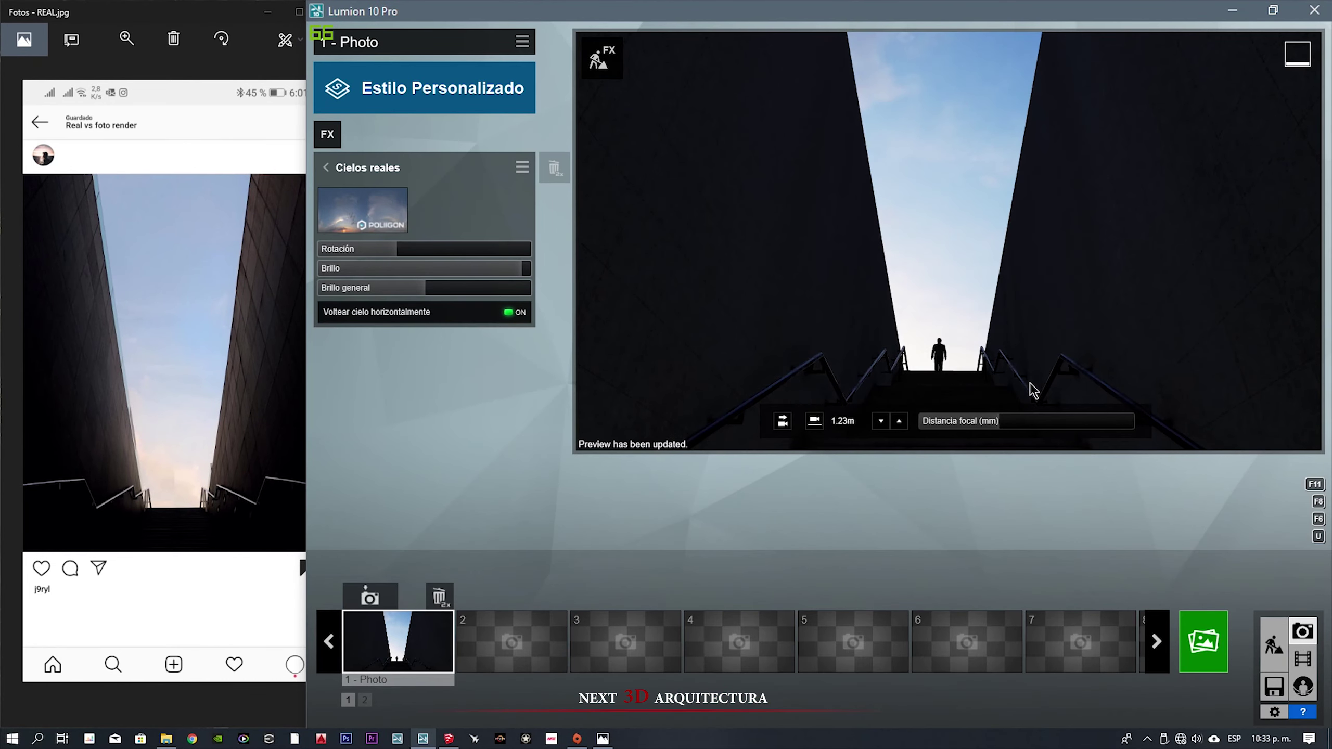
- Pick a red omni light from the lights library to place
left_click(1260, 642)
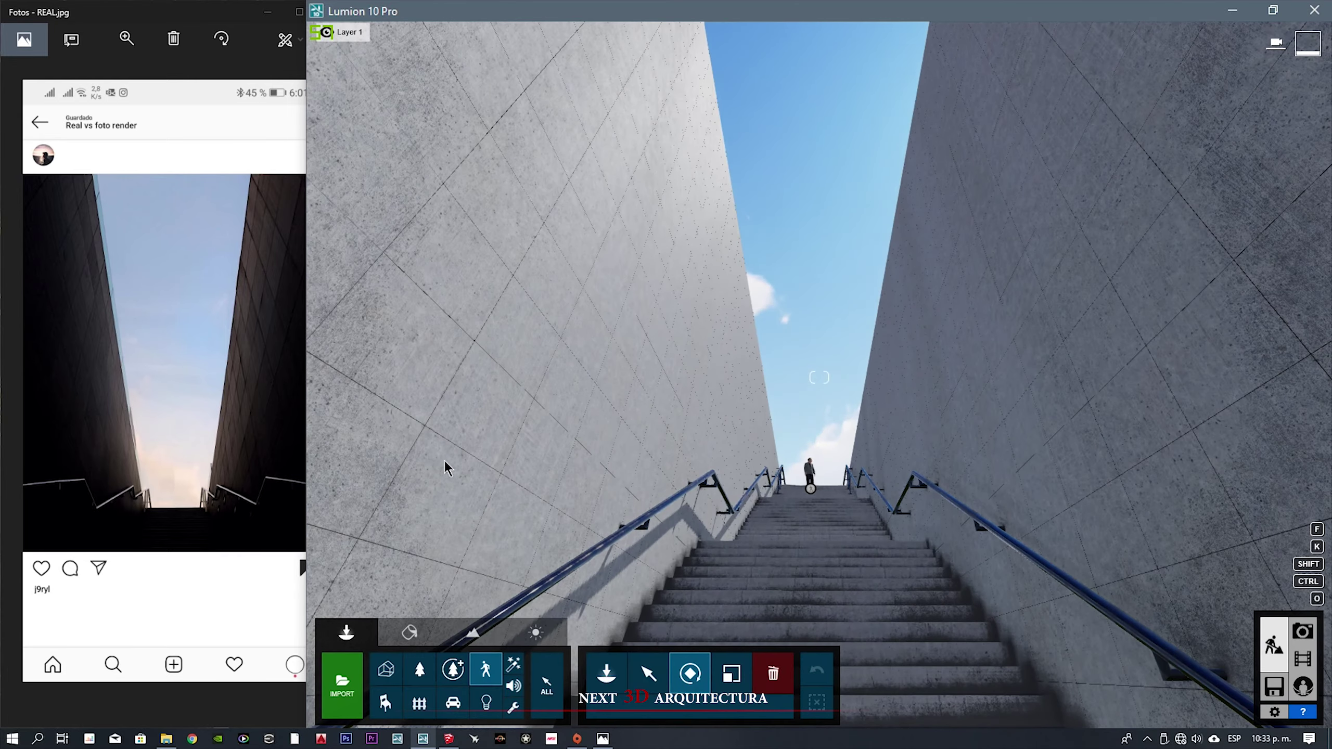
left_click(595, 682)
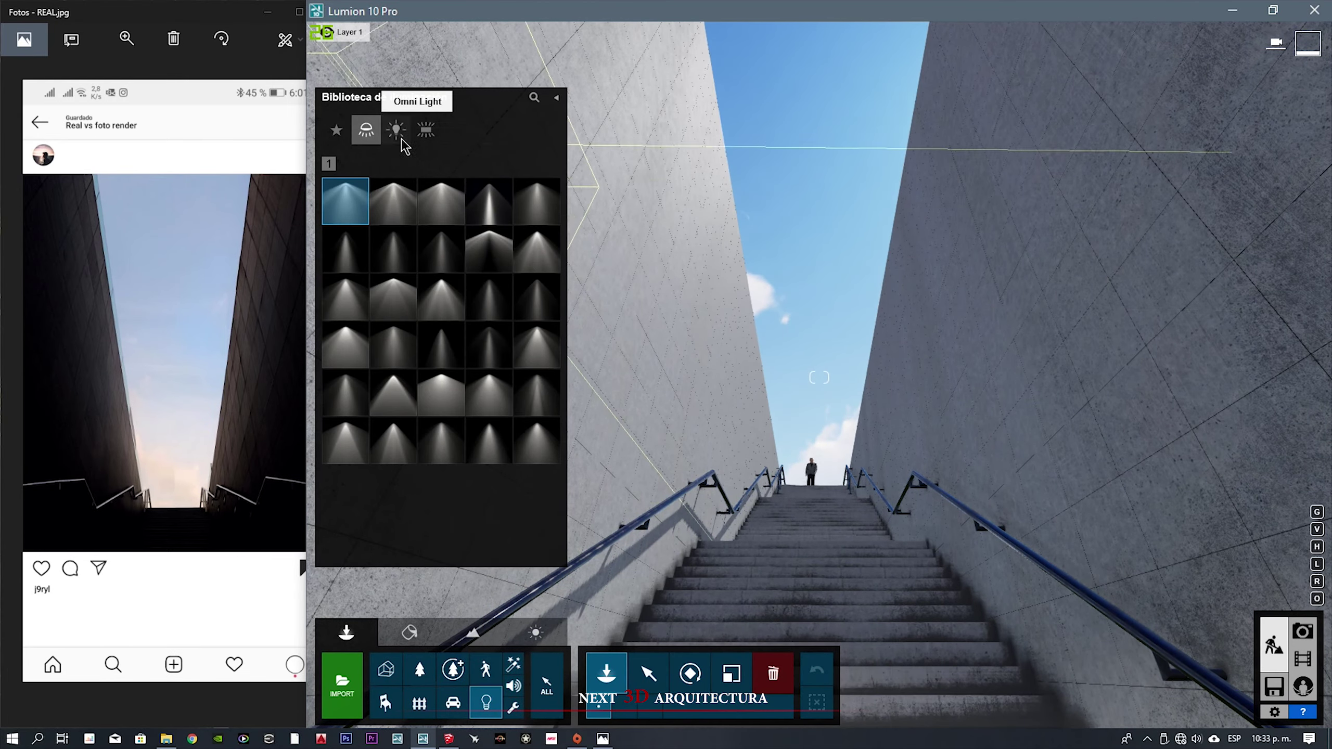
left_click(396, 129)
left_click(488, 201)
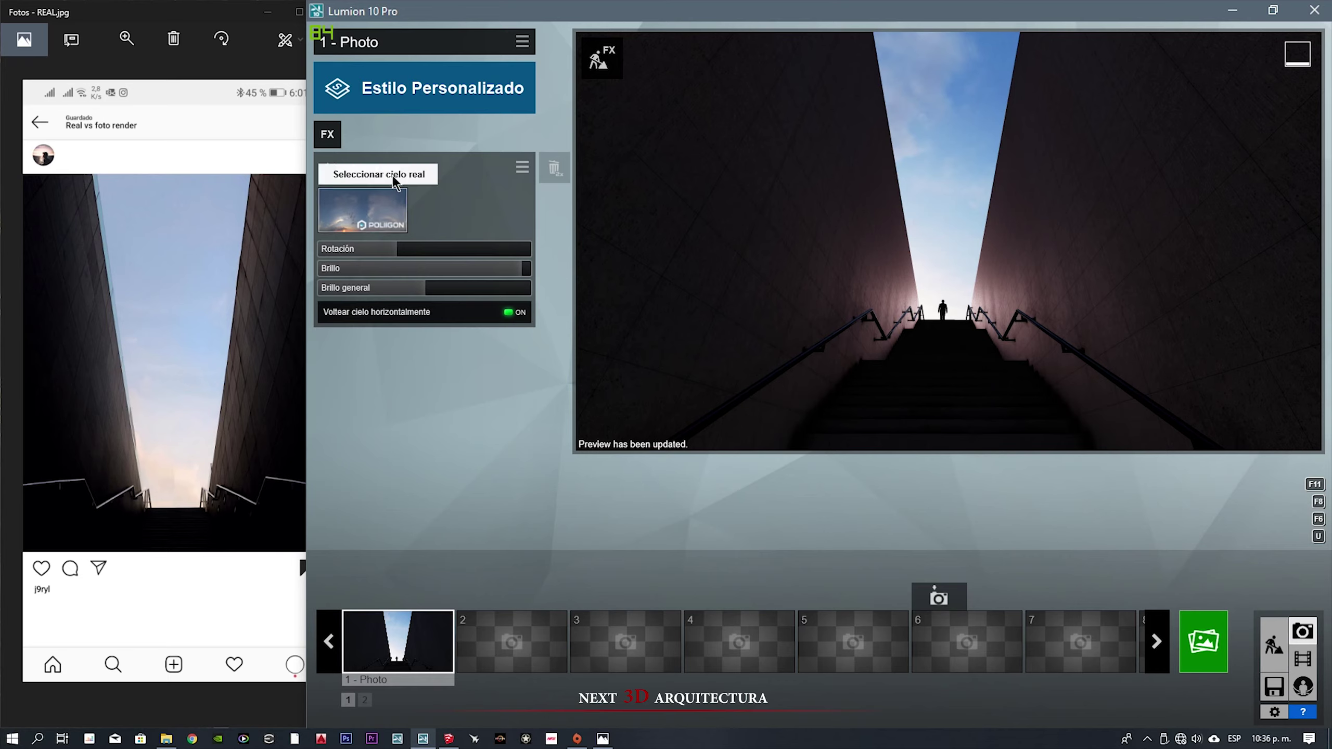
- Add a Precipitación effect with rain amount 0.0 and precipitation level 0.9
left_click(328, 135)
left_click(597, 220)
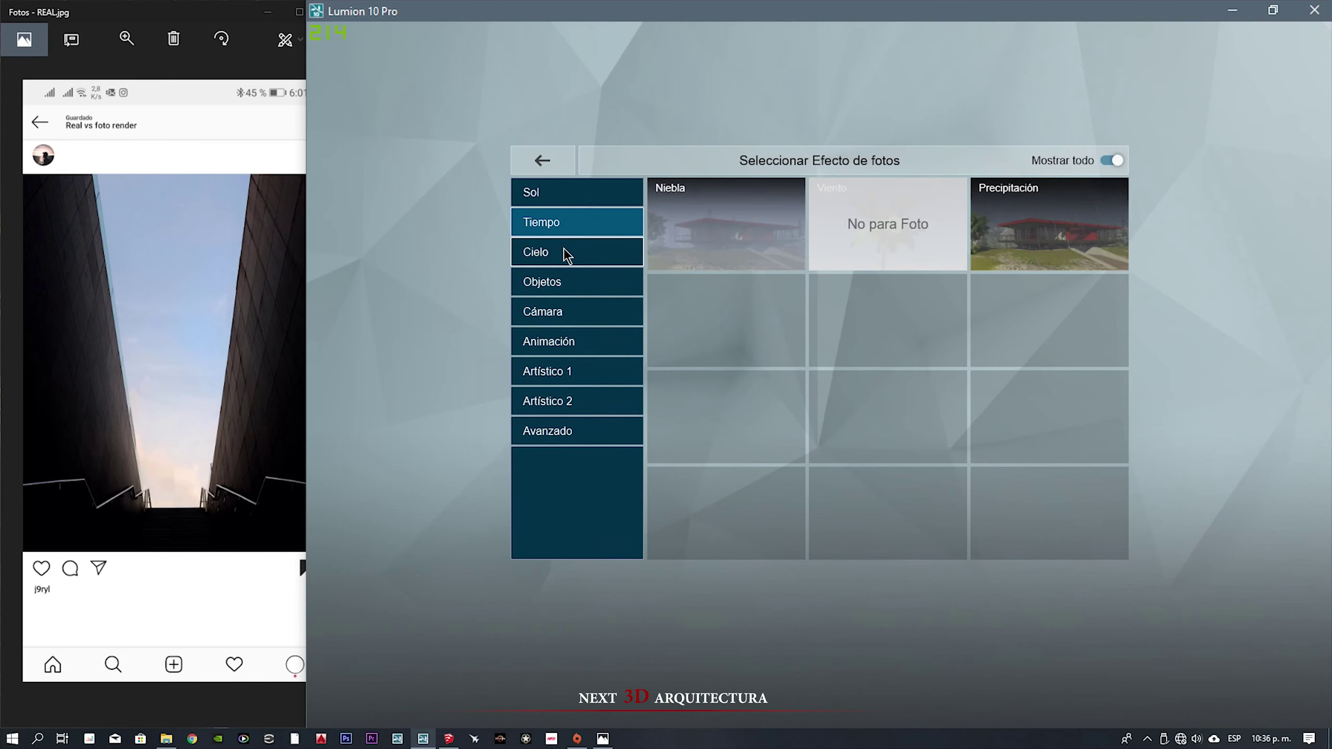
left_click(1030, 221)
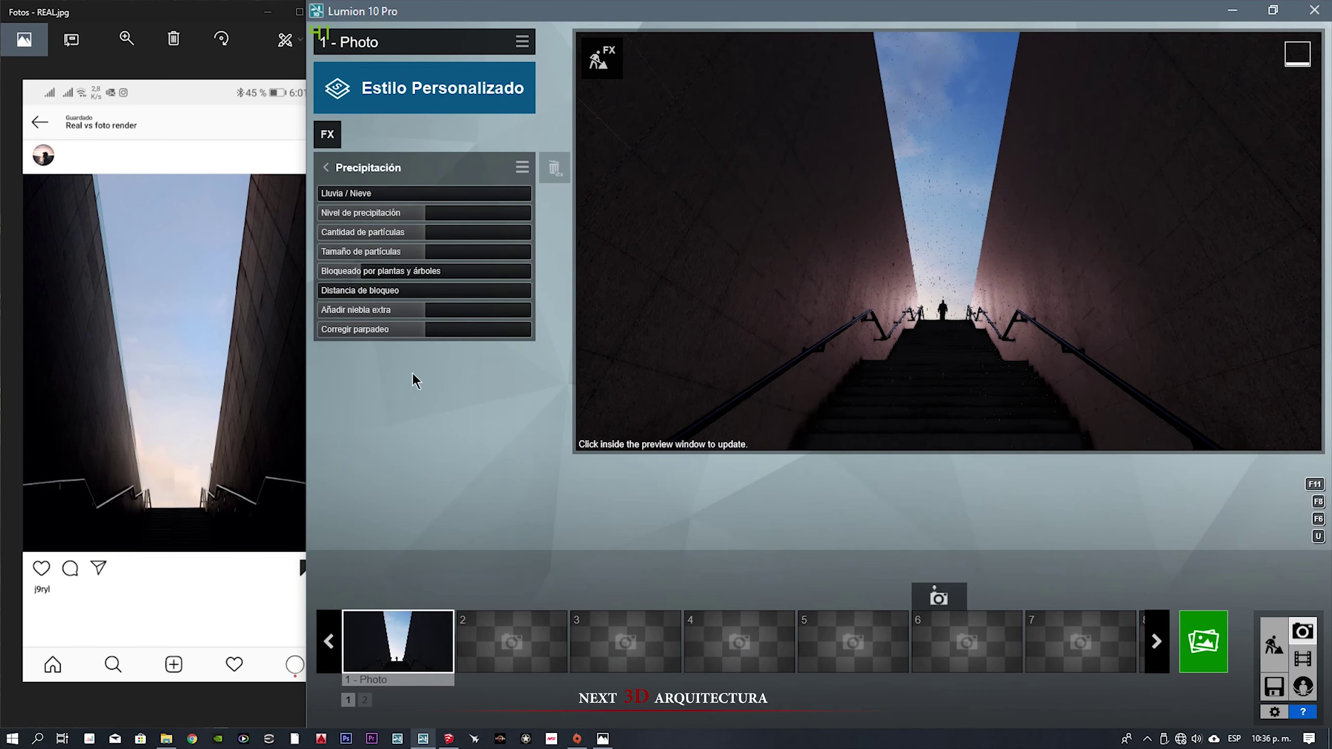
left_click_drag(407, 251, 225, 255)
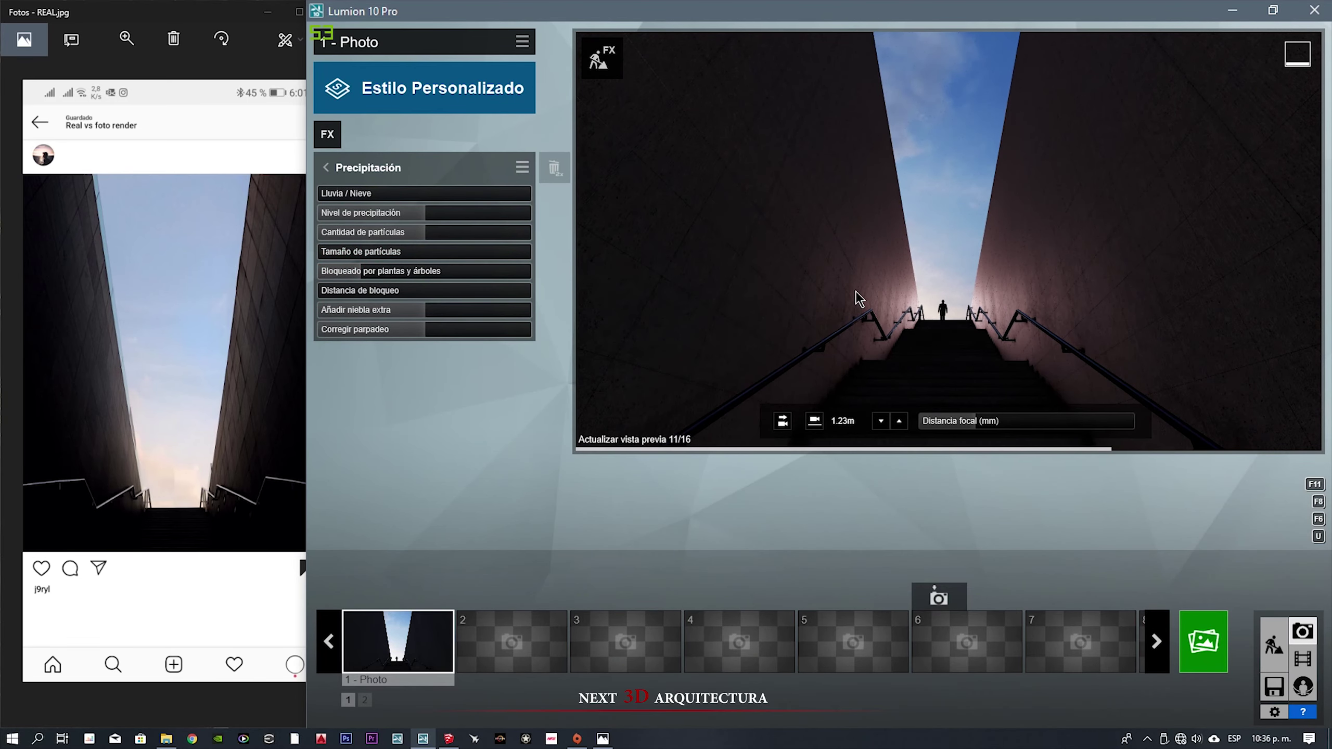
left_click_drag(427, 208, 504, 227)
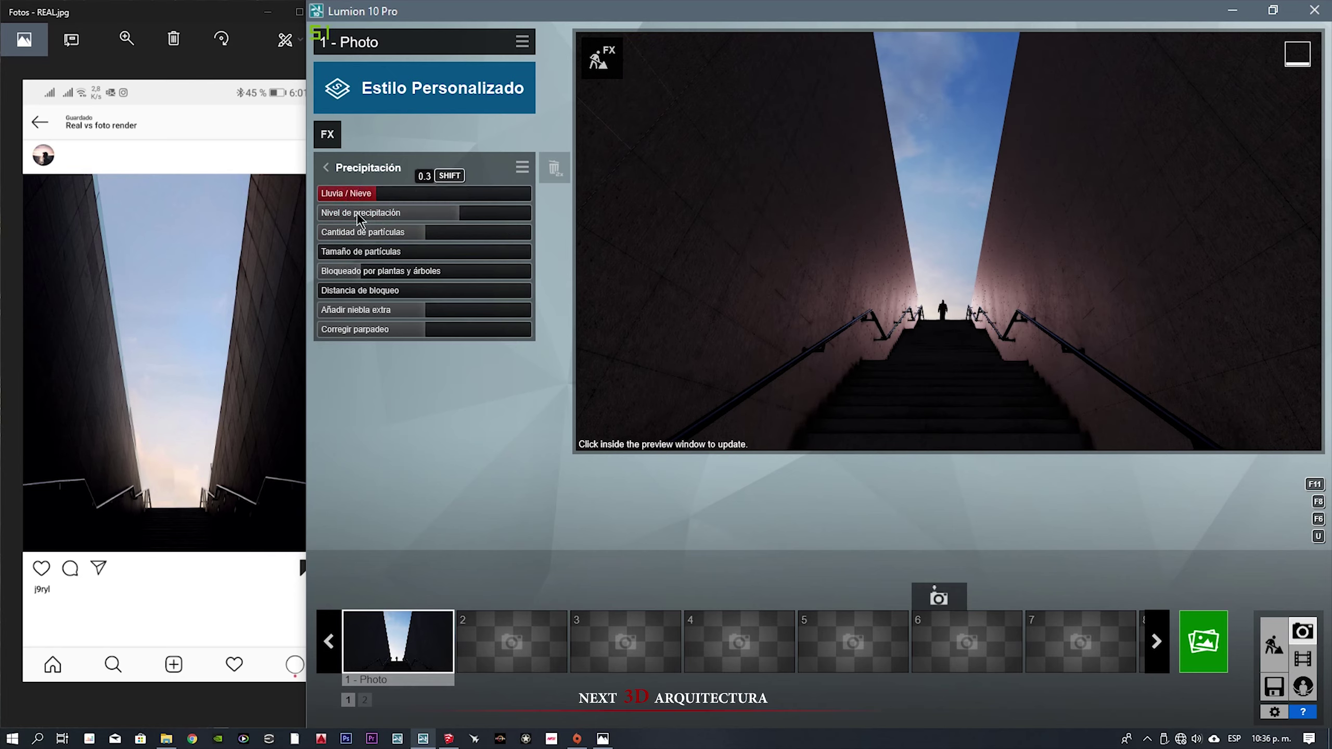
left_click(990, 291)
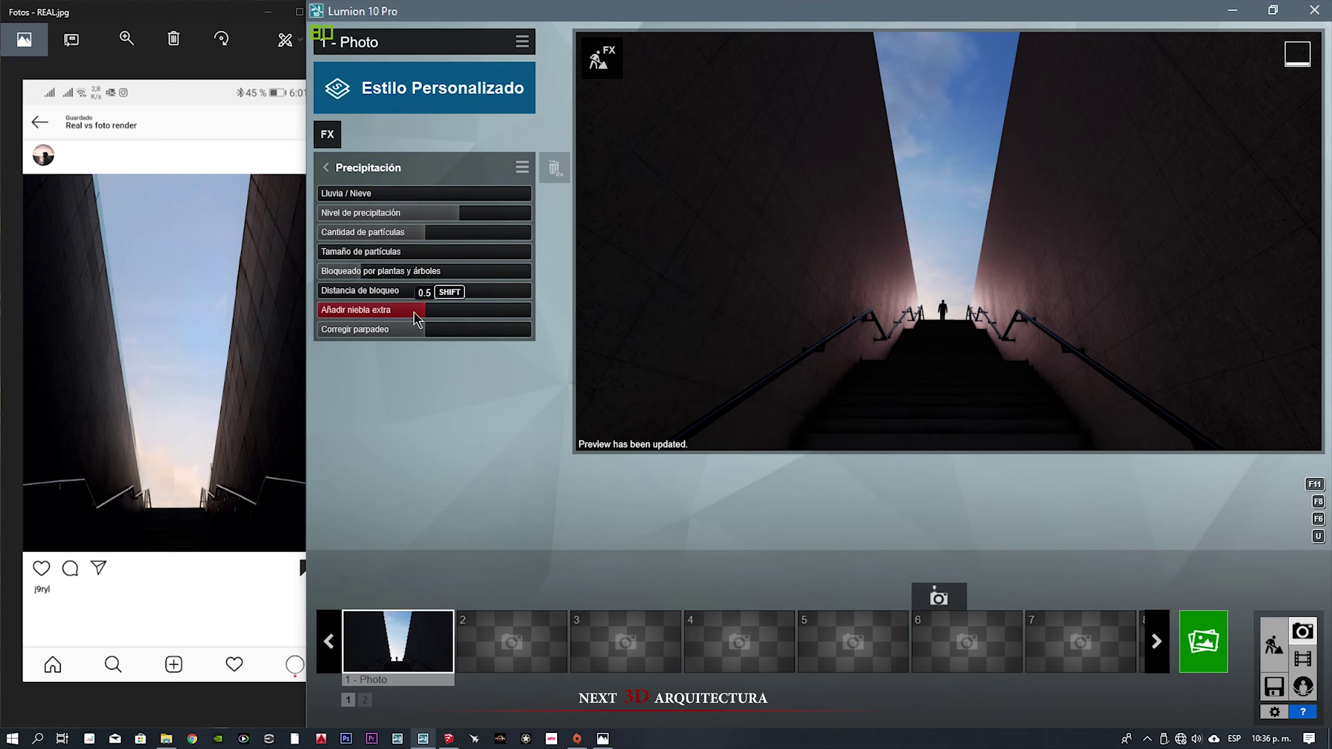
- Raise the precipitation's extra fog to about 0.6 and refresh the preview
left_click_drag(415, 312, 430, 315)
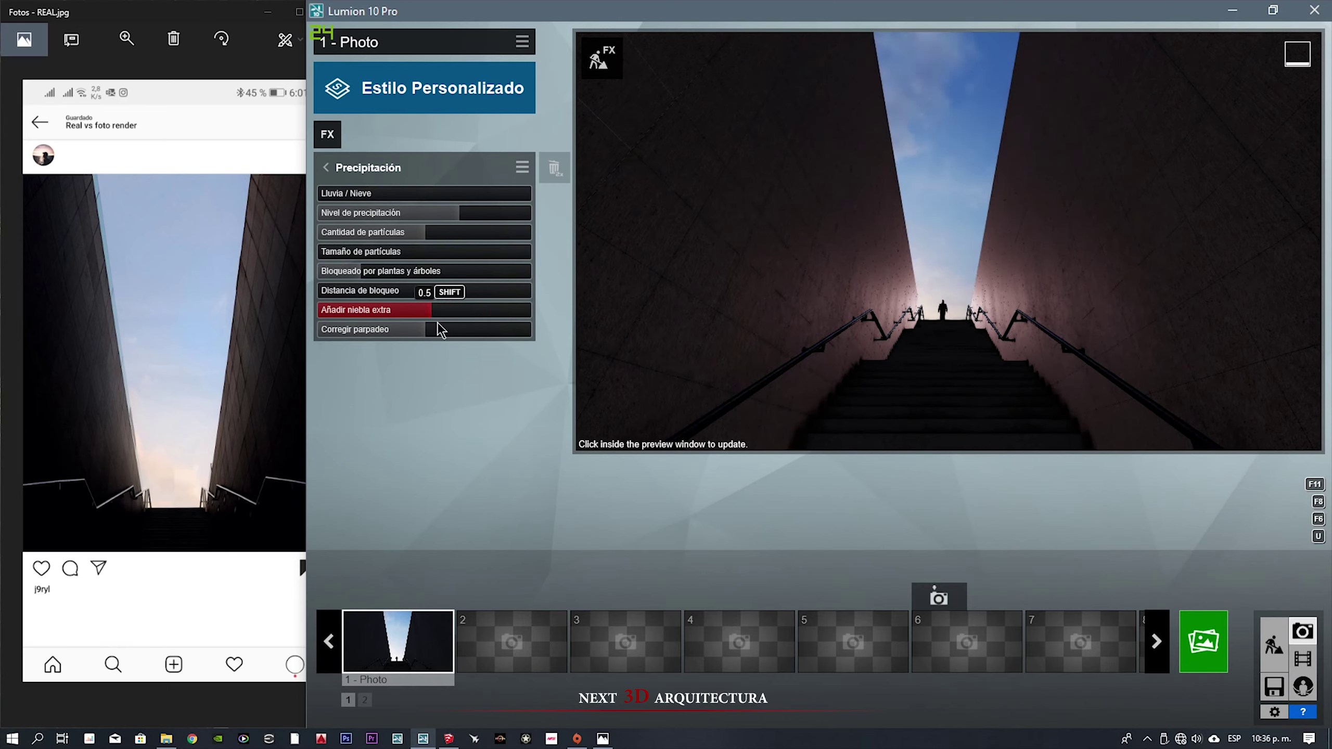
left_click(793, 297)
left_click_drag(431, 313, 184, 331)
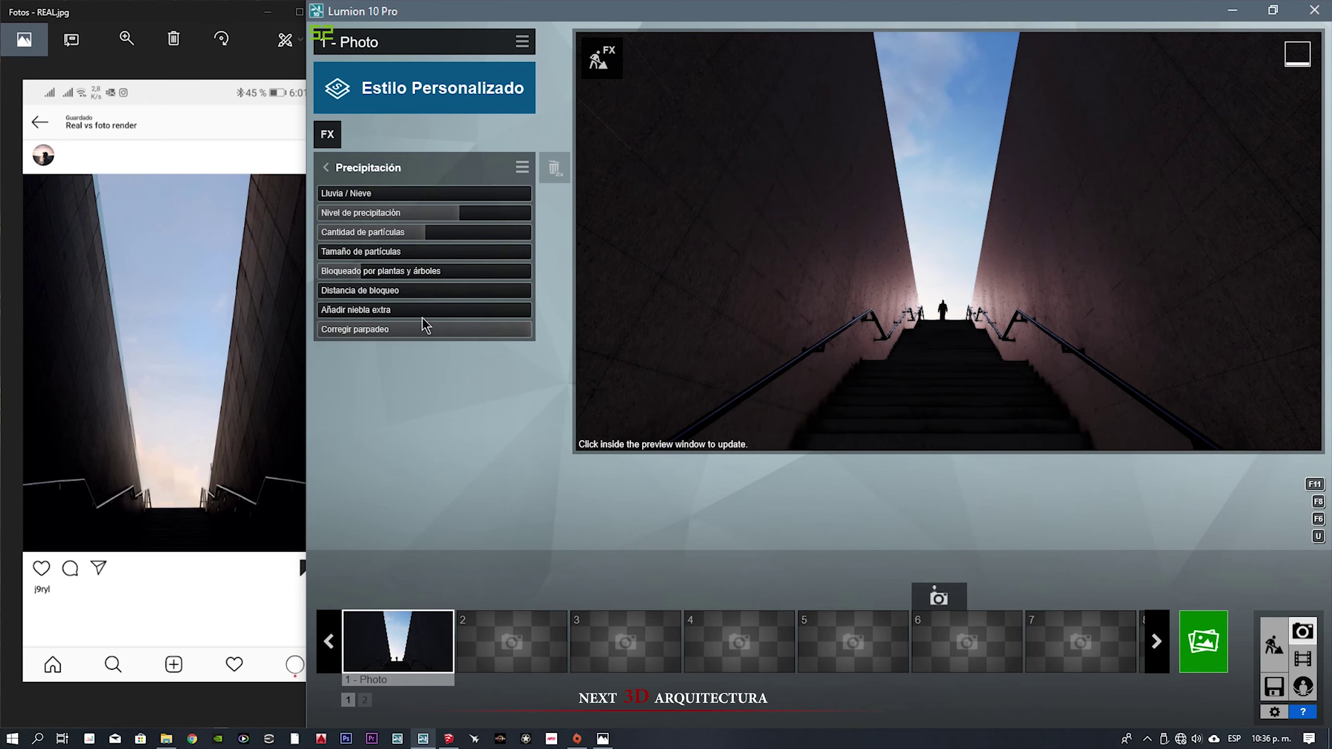
left_click(362, 262)
left_click(790, 327)
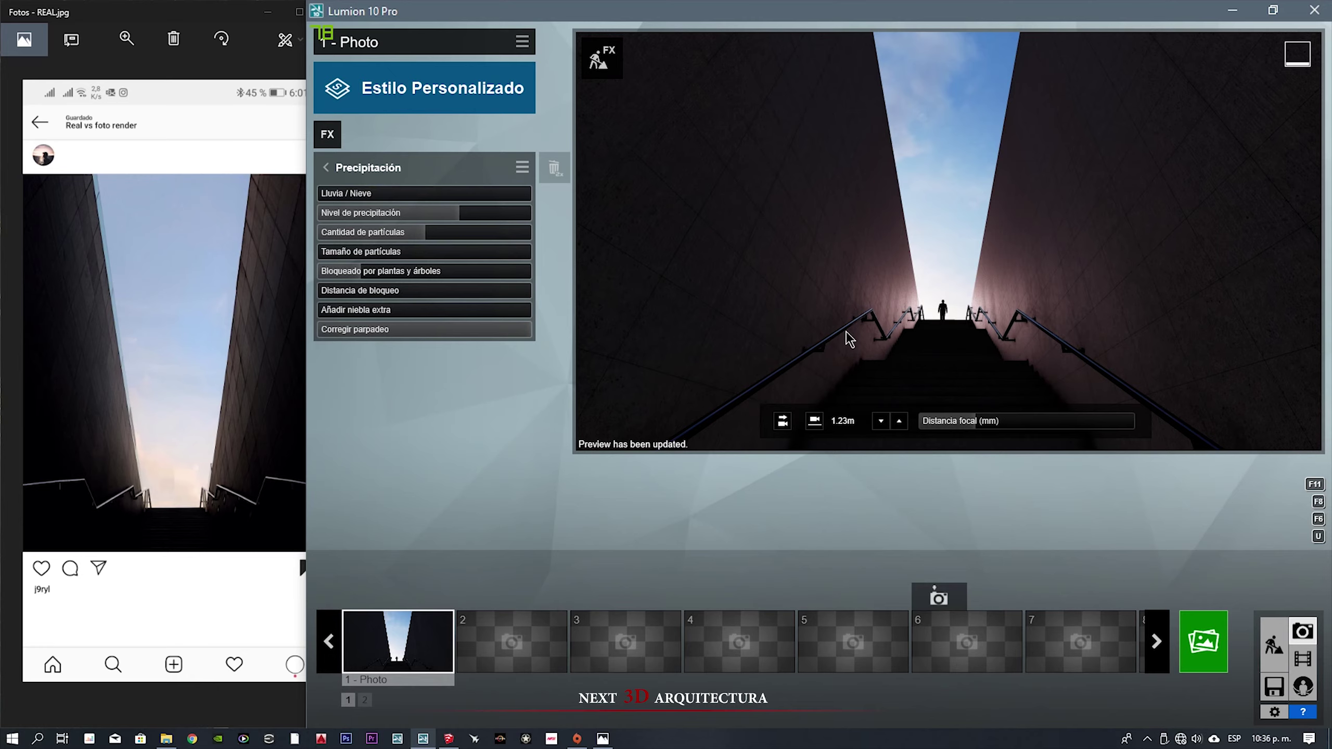
- Add Corregir fugas verticales to the photo with amount 0.5
left_click(327, 134)
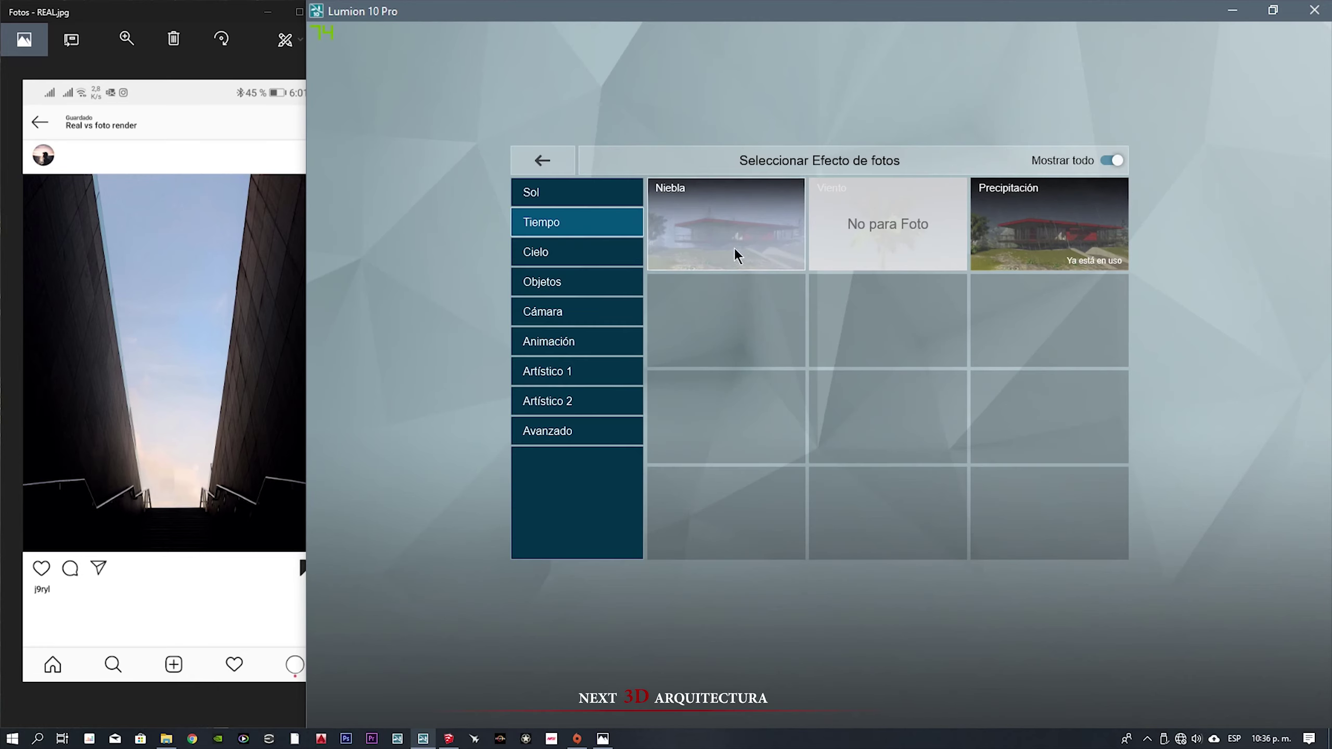
left_click(578, 253)
left_click(573, 302)
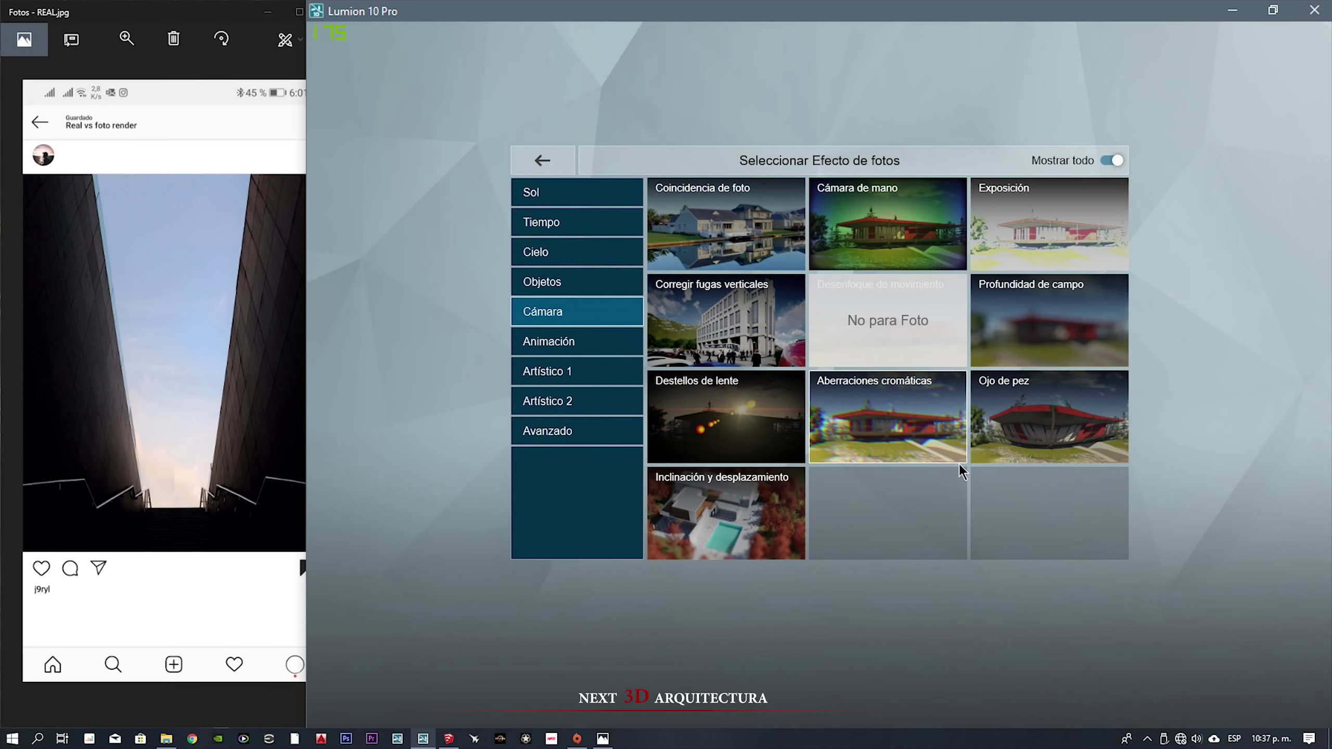
left_click(702, 321)
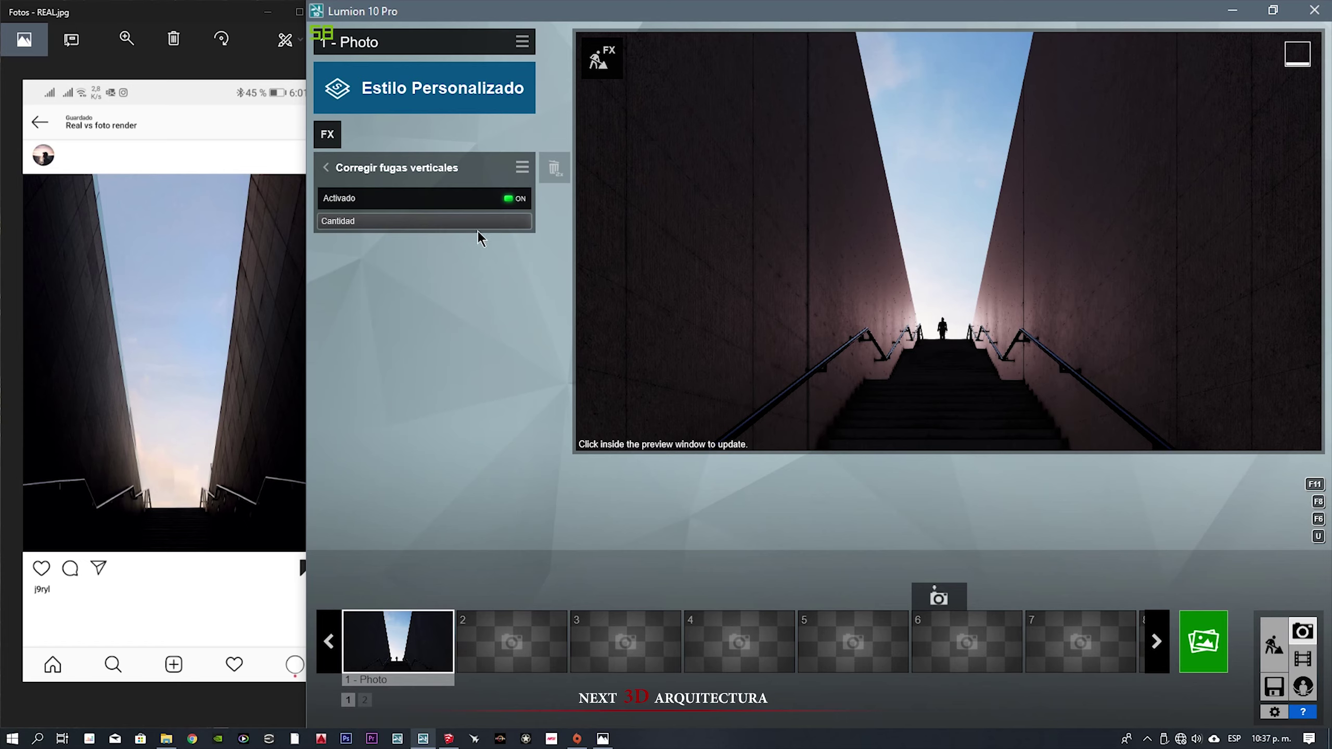
mouse_move(477, 225)
left_mouse_down()
mouse_move(424, 225)
mouse_move(446, 232)
left_mouse_up()
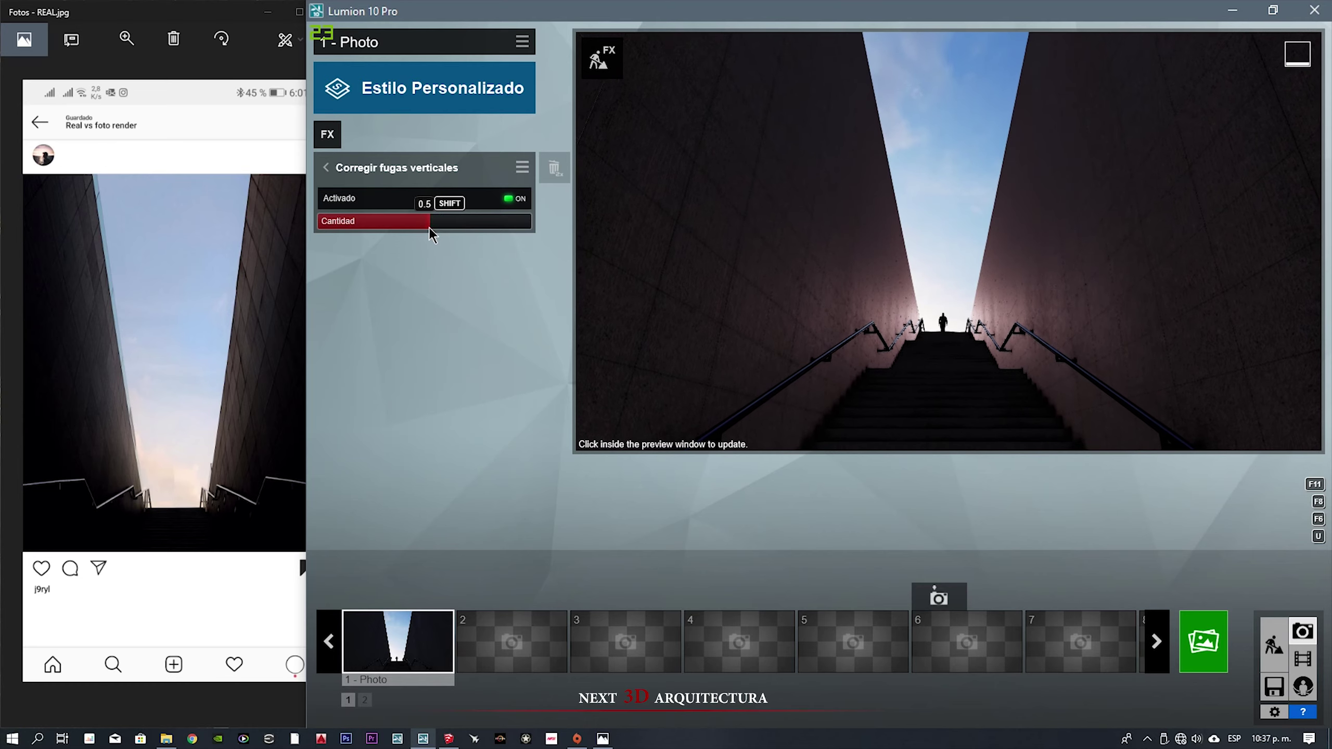
mouse_move(936, 427)
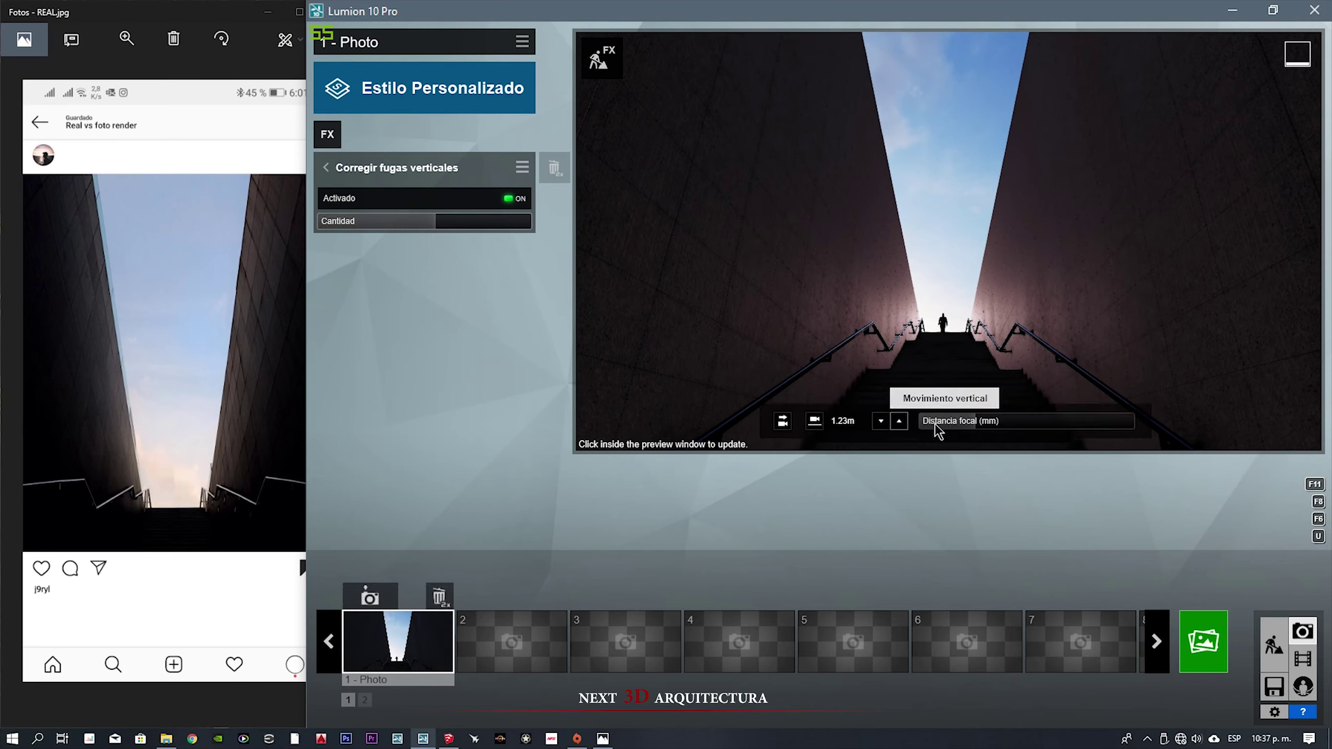
- Widen the lens to about 10.9mm, reposition the camera at 1.29 m, and save it to photo 1
left_click_drag(983, 426, 905, 427)
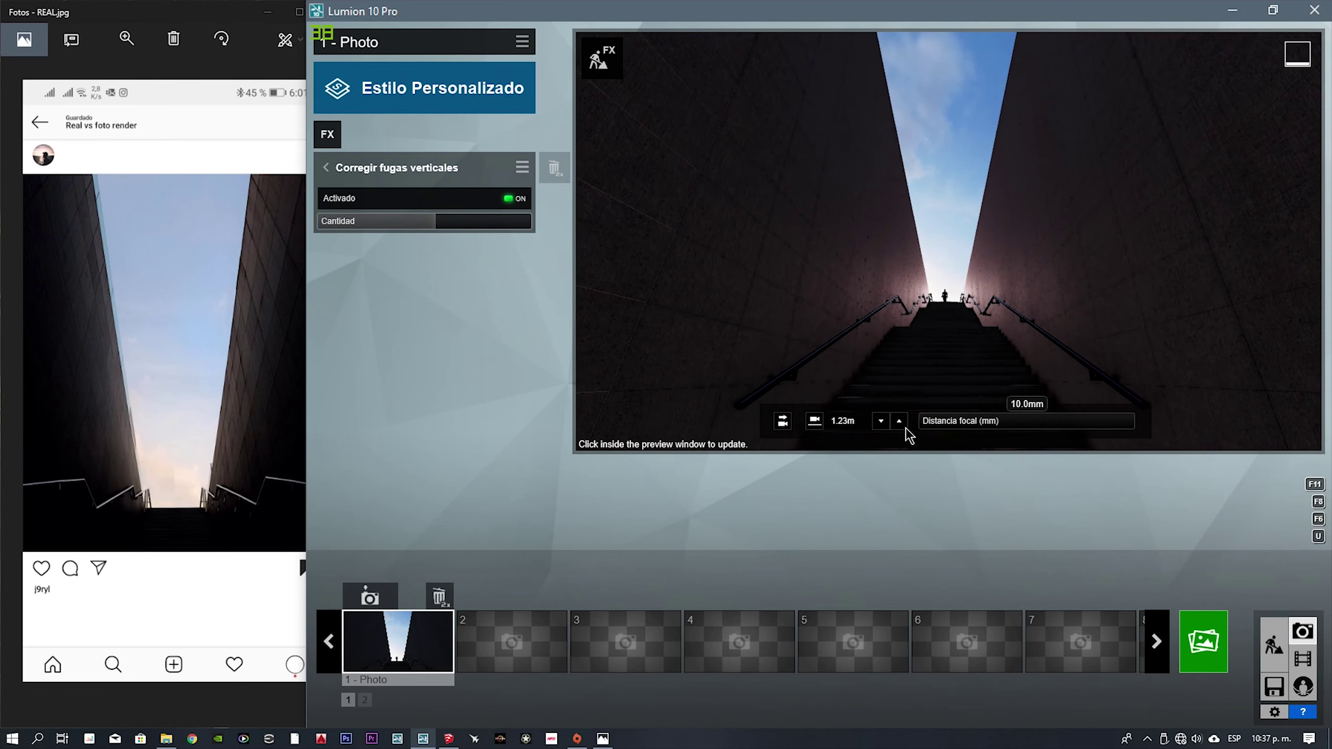
key("q")
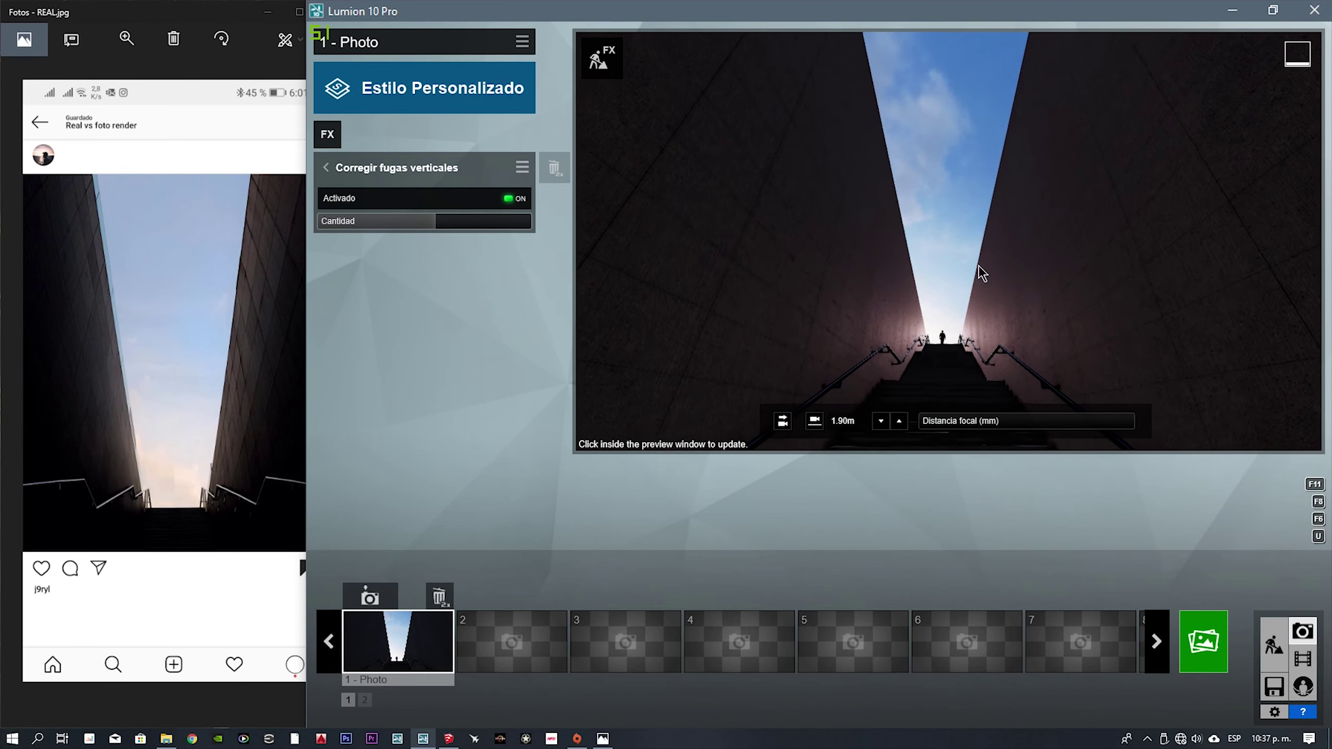
key("w")
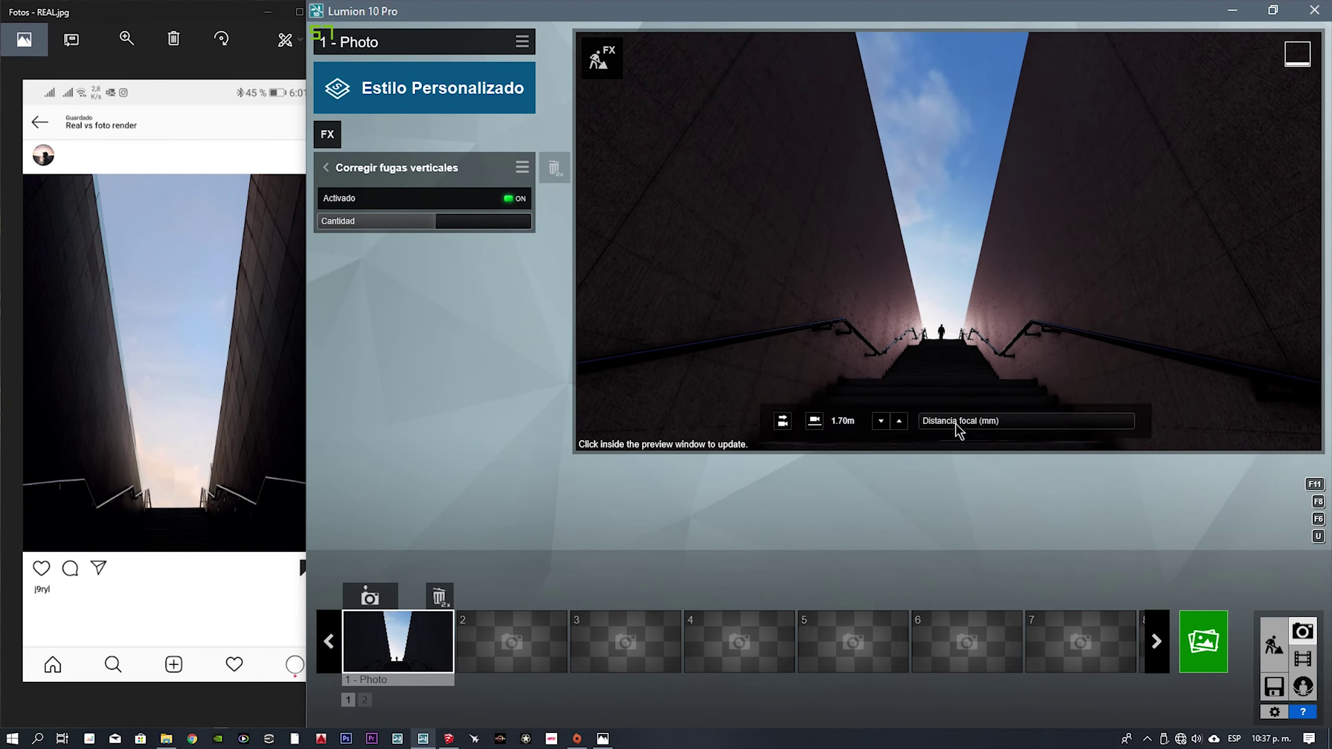
right_click_drag(955, 423, 948, 225)
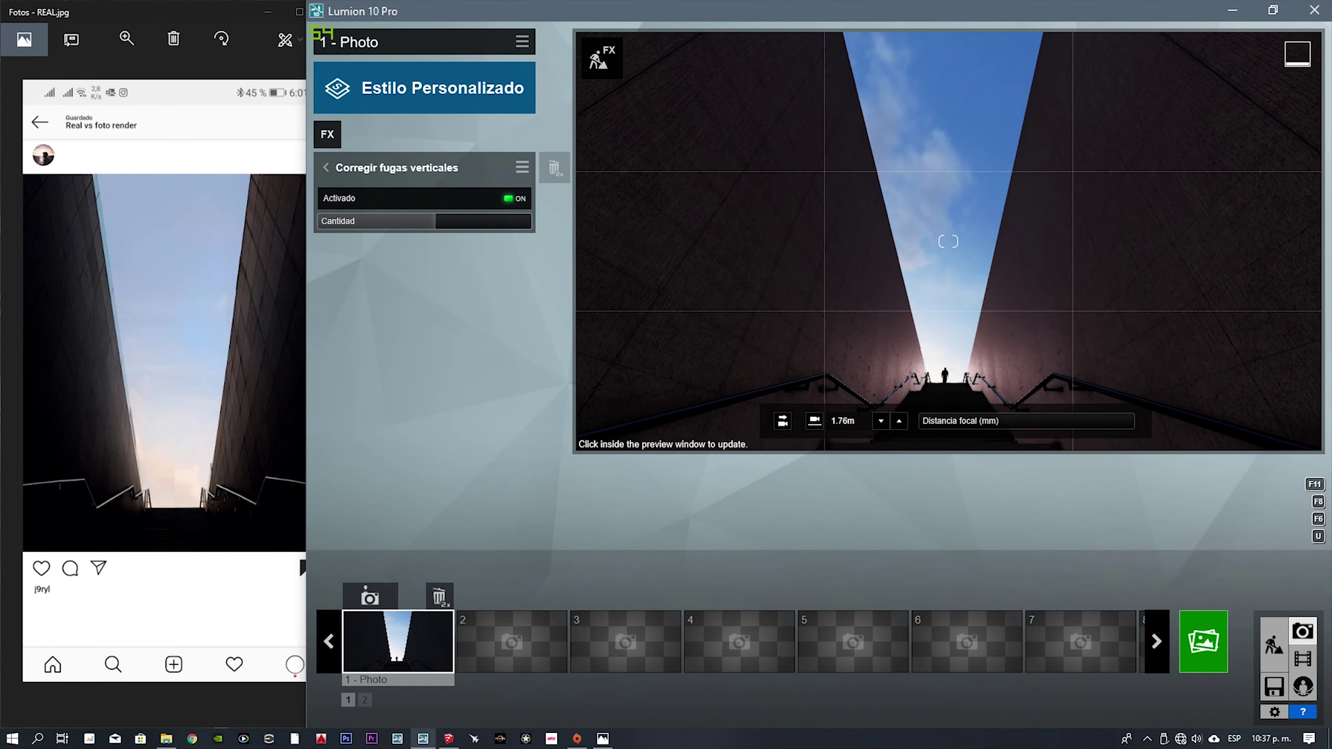
right_click_drag(947, 241, 931, 340)
right_click_drag(955, 431, 947, 241)
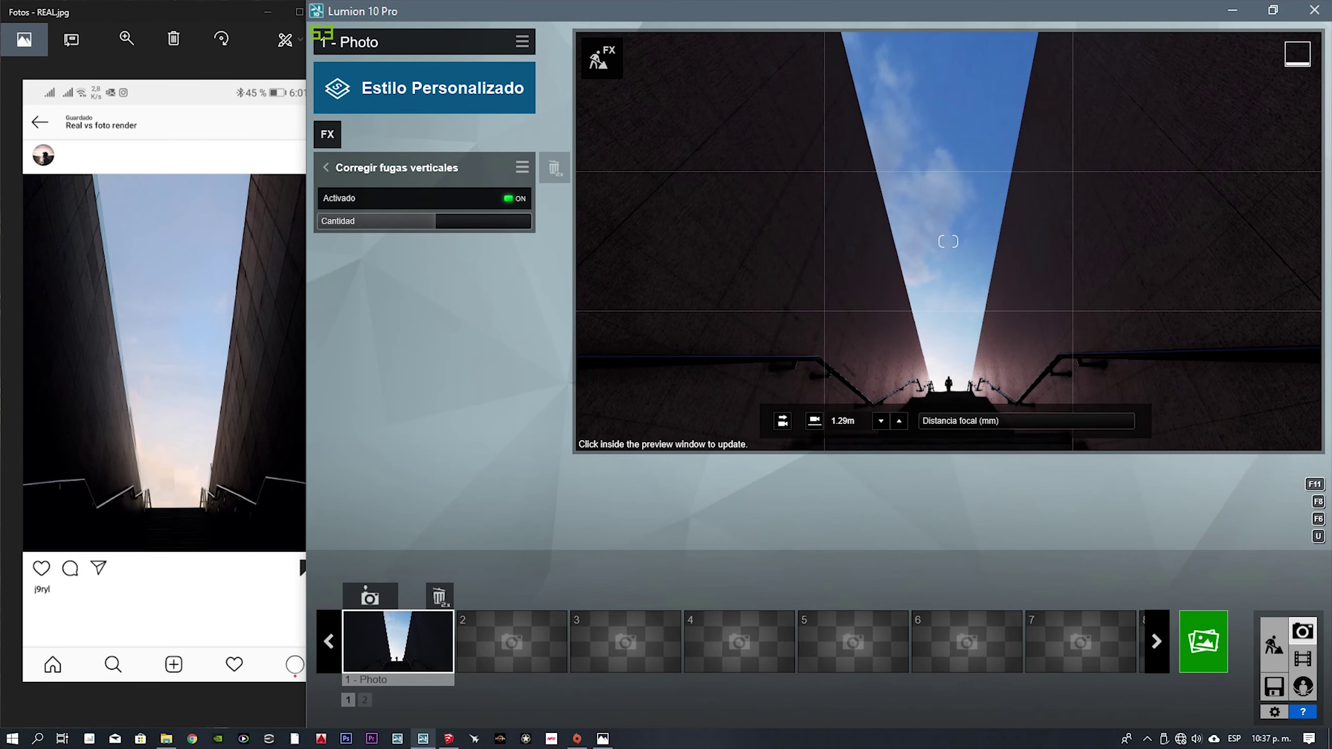
left_click(370, 597)
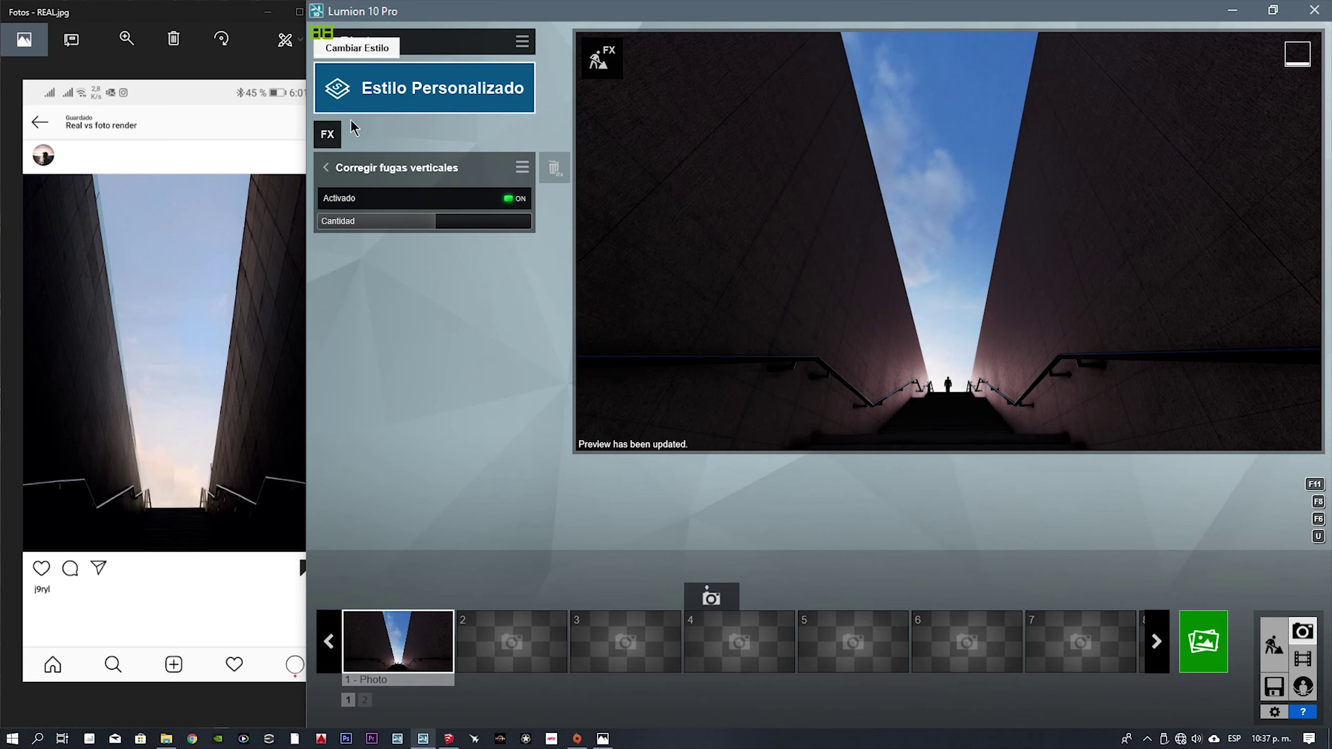
- Copy photo 1's four effects into a newly saved photo 2, then return to photo 1
left_click(330, 167)
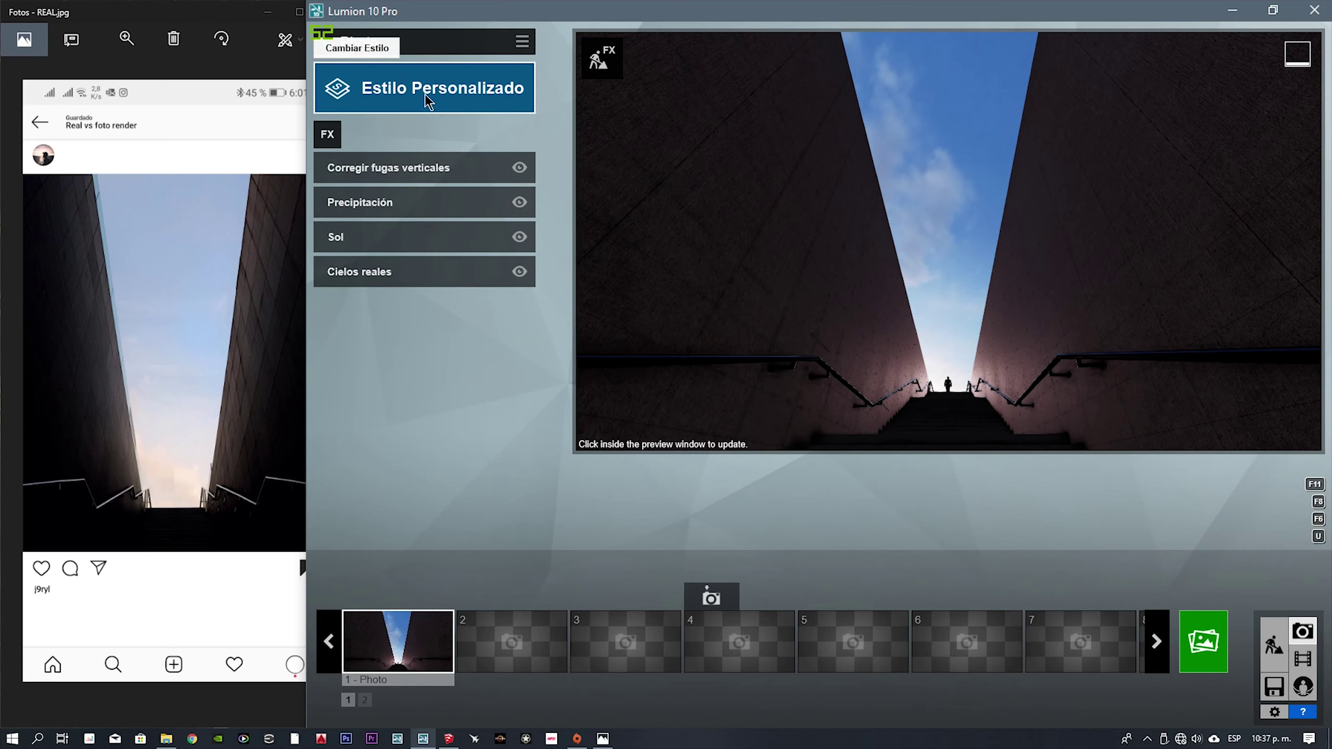
left_click(521, 42)
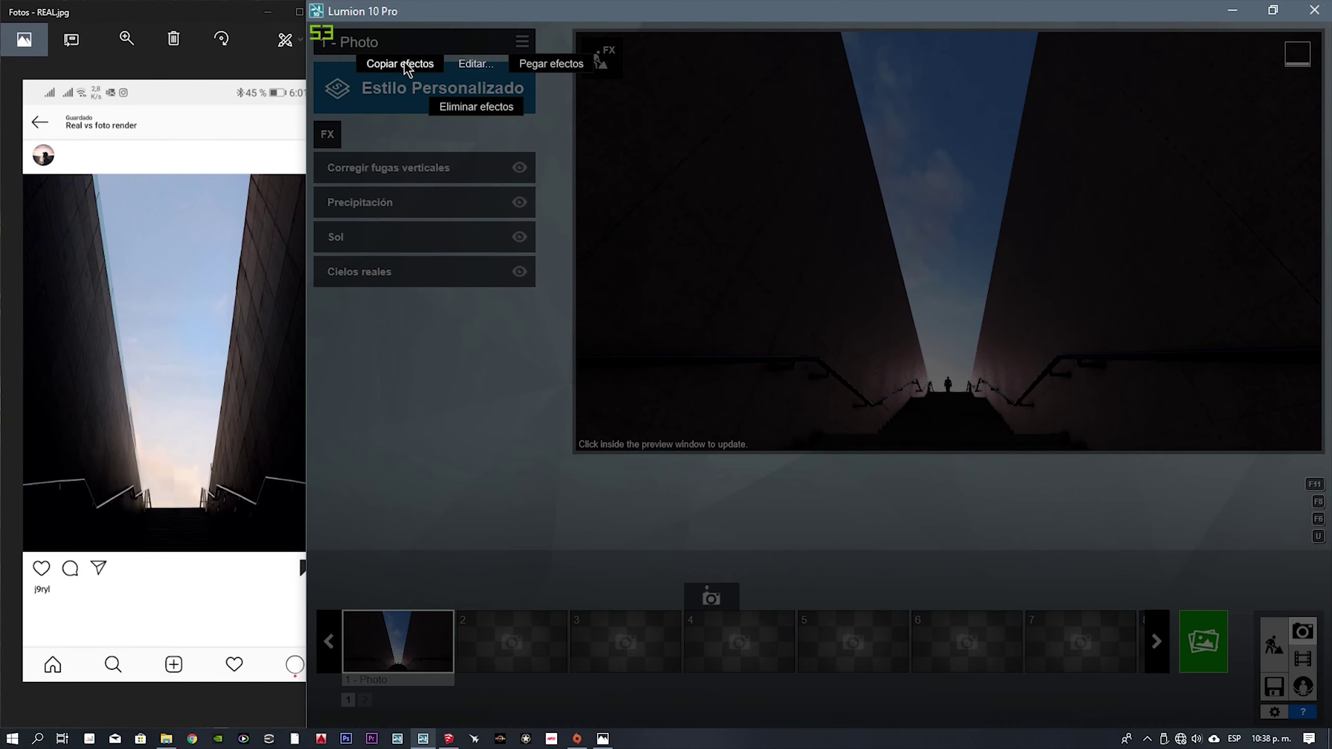
left_click(403, 63)
left_click(482, 597)
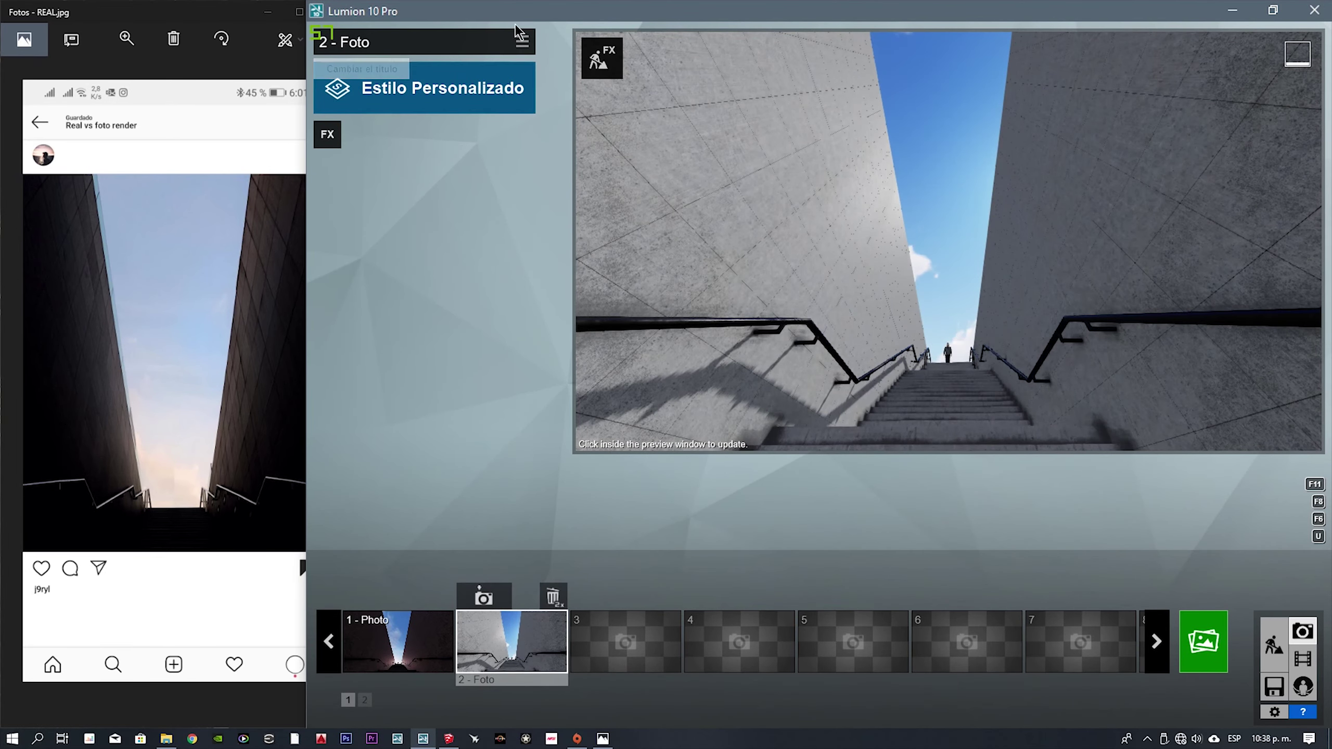
left_click(521, 40)
left_click(543, 62)
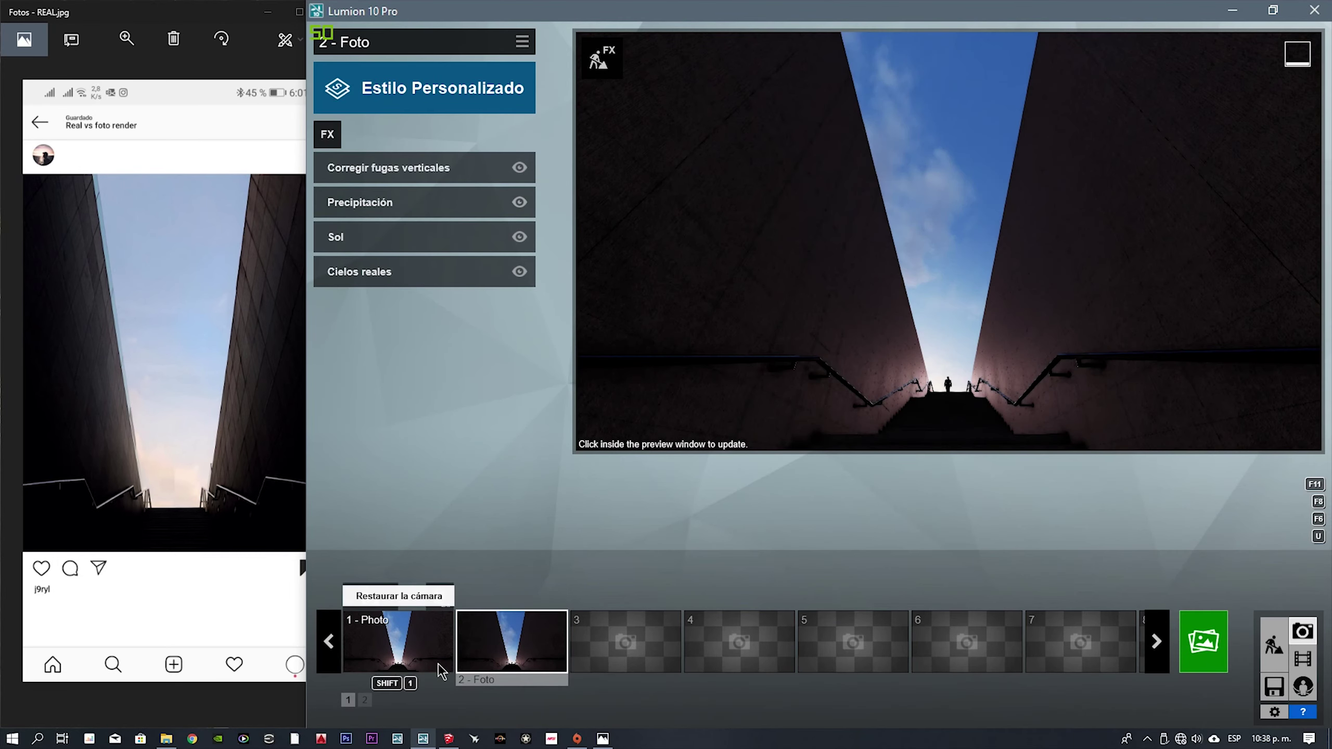
left_click(438, 665)
left_click(372, 74)
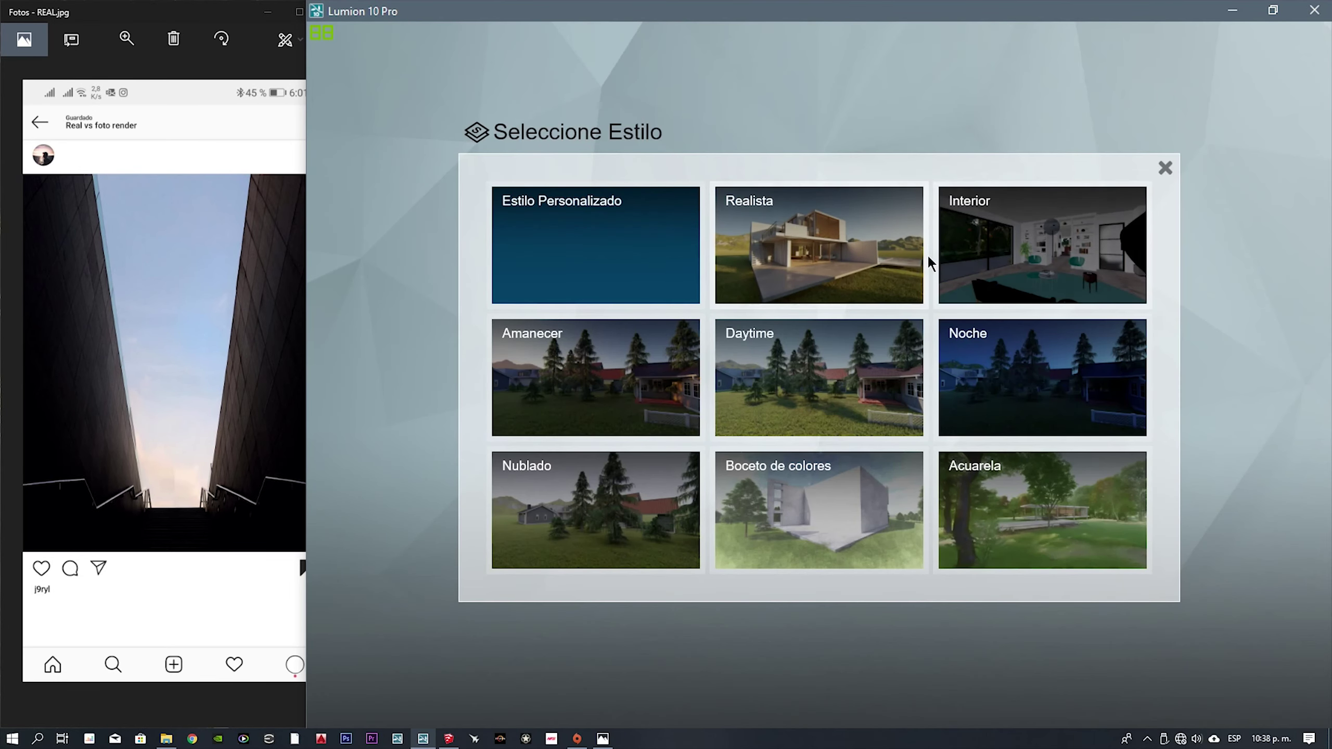
- Apply the Realista style to photo 1 and copy photo 2's Cielos reales settings
left_click(884, 251)
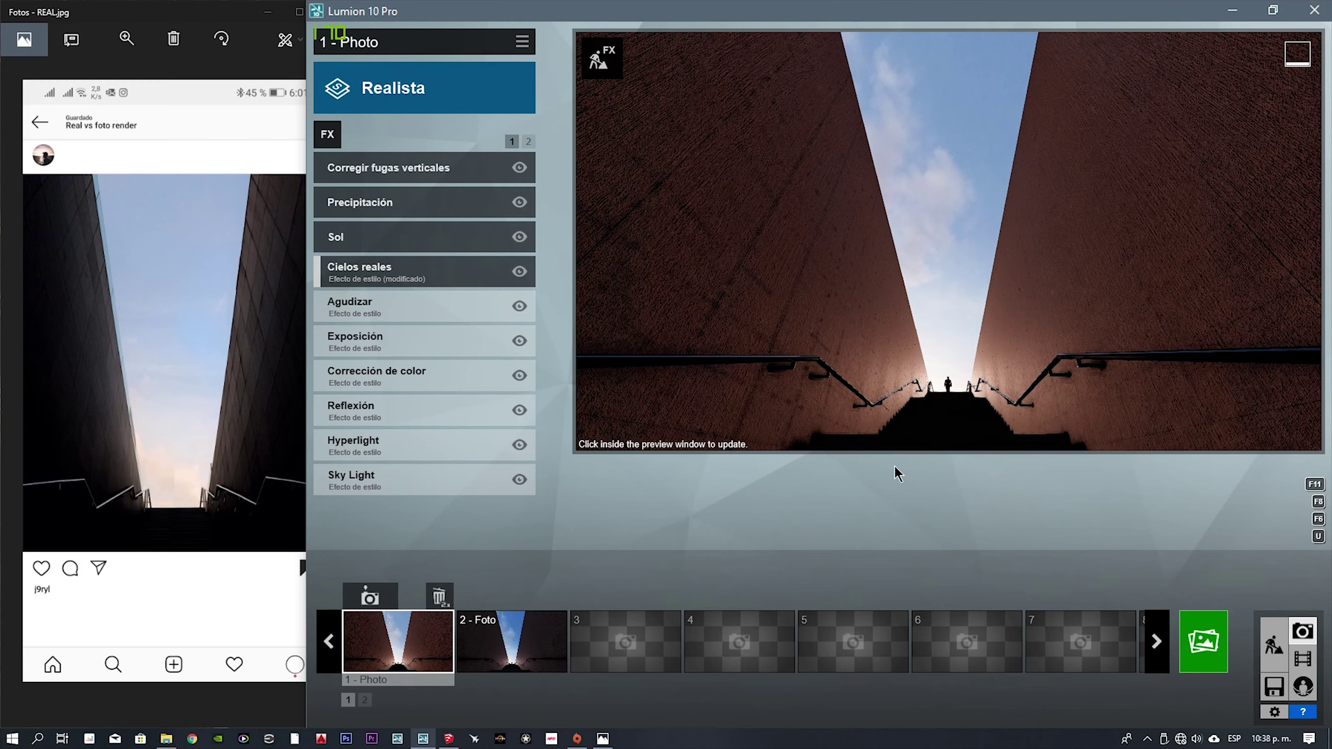
left_click(519, 271)
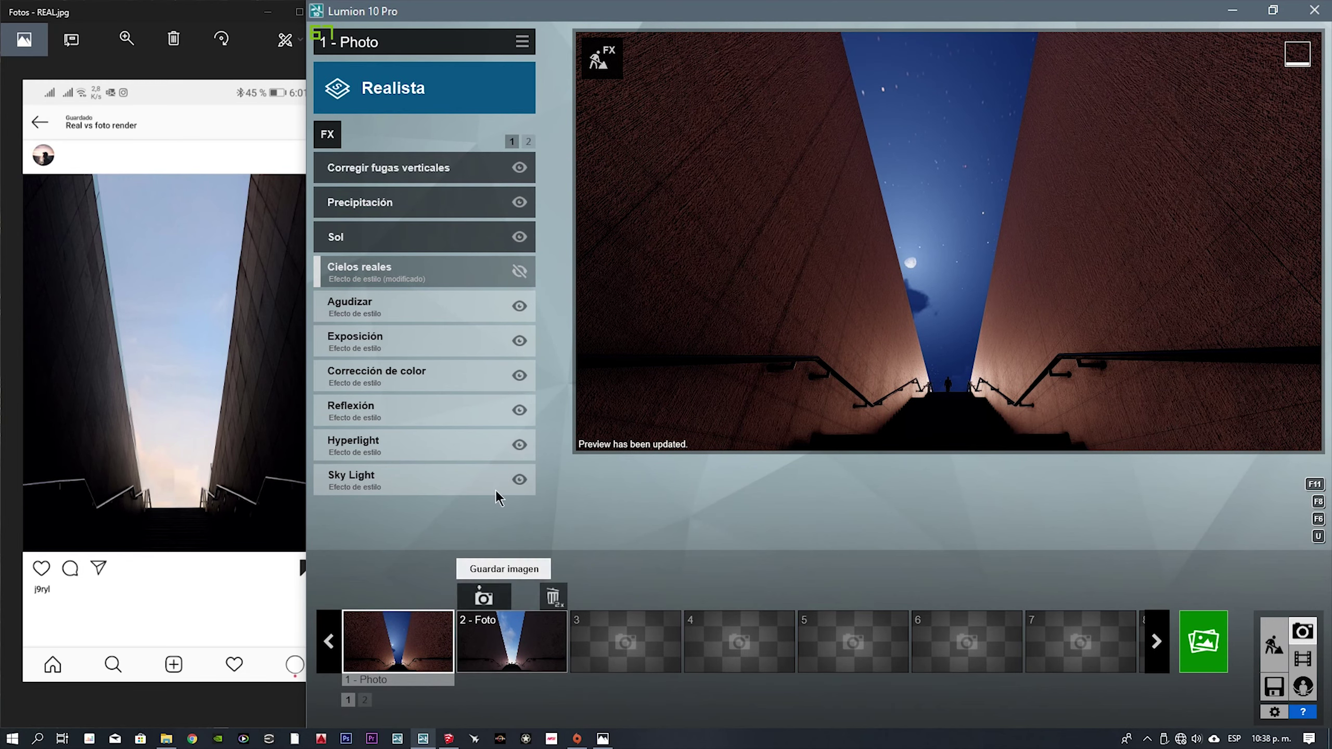
left_click(512, 637)
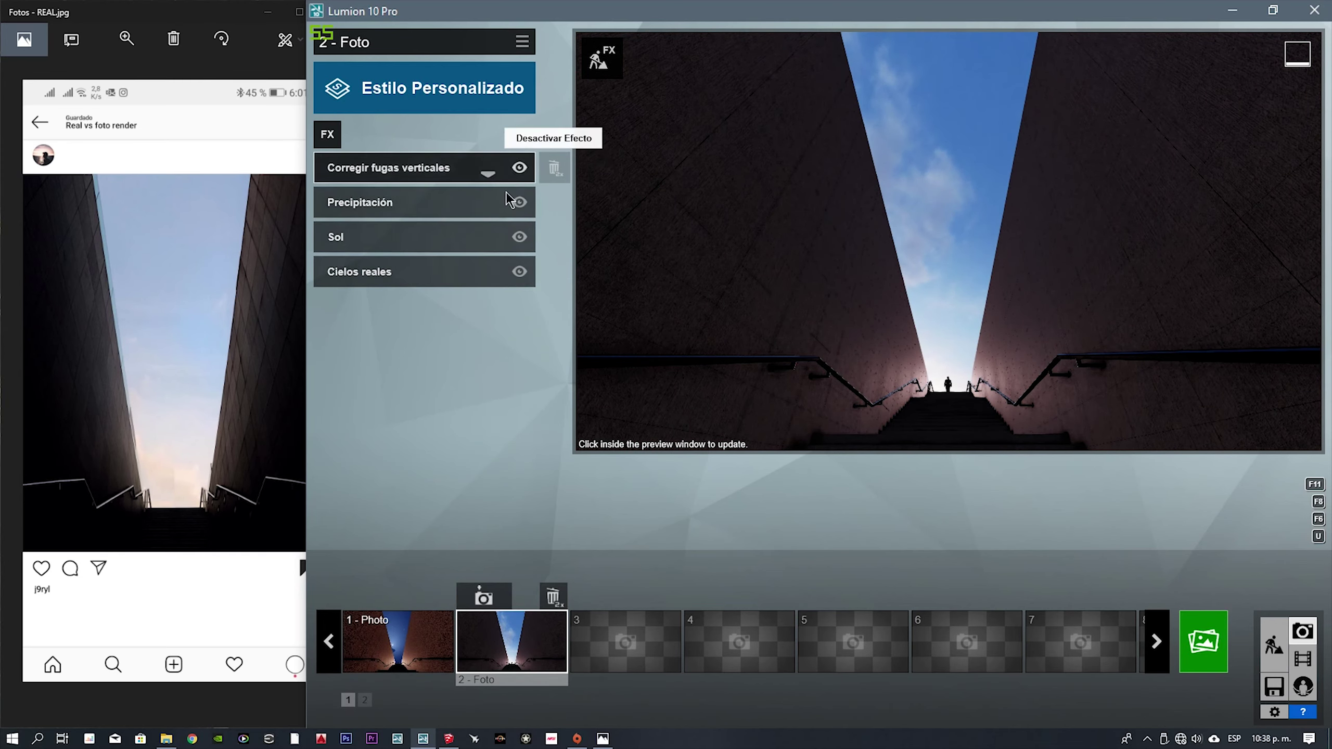
left_click(429, 278)
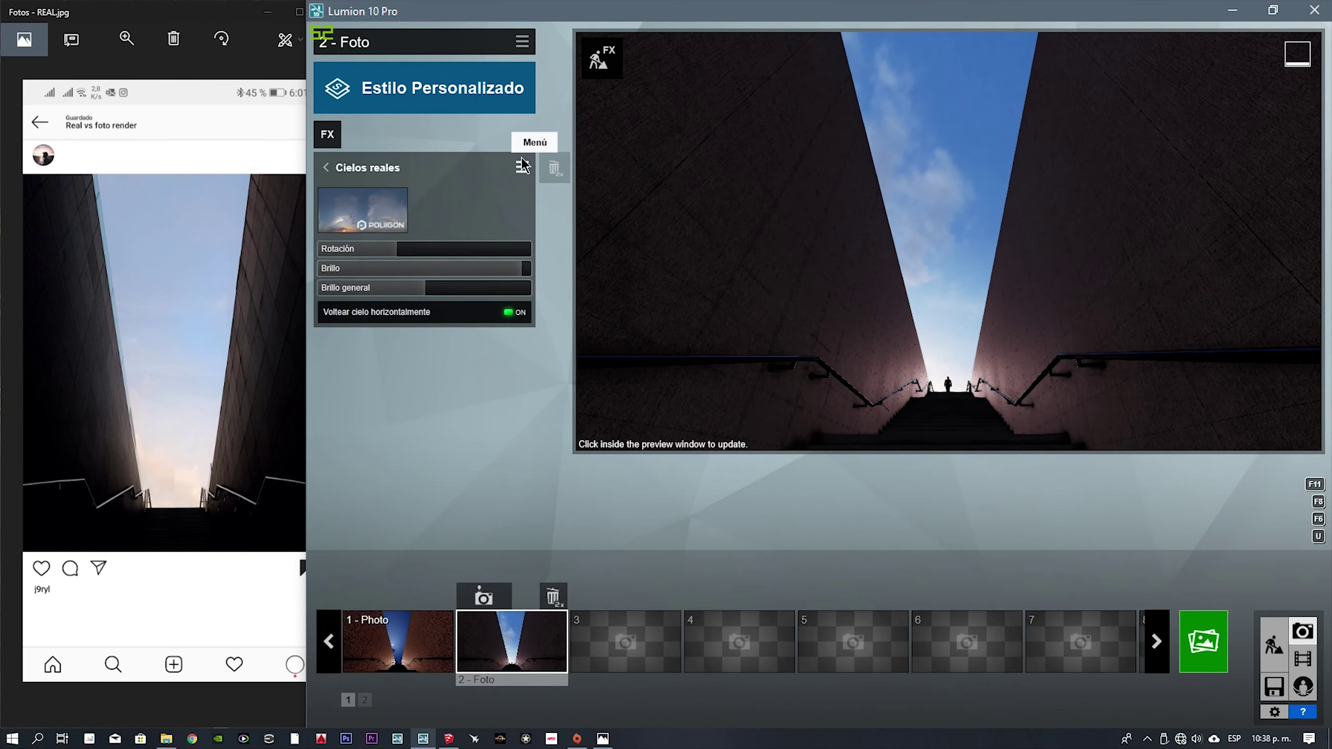
left_click(523, 168)
left_click(490, 117)
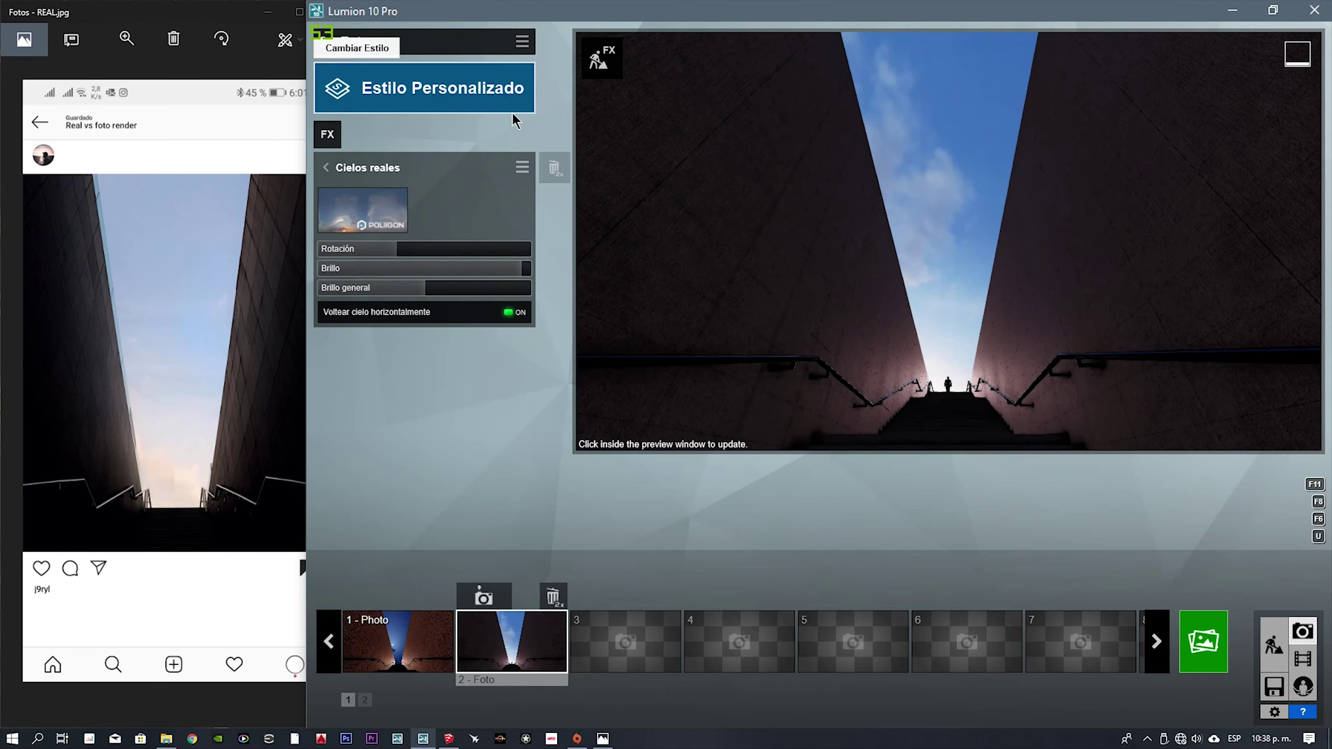
- Paste the copied daytime Cielos reales settings into photo 1's sky
left_click(398, 640)
left_click(435, 270)
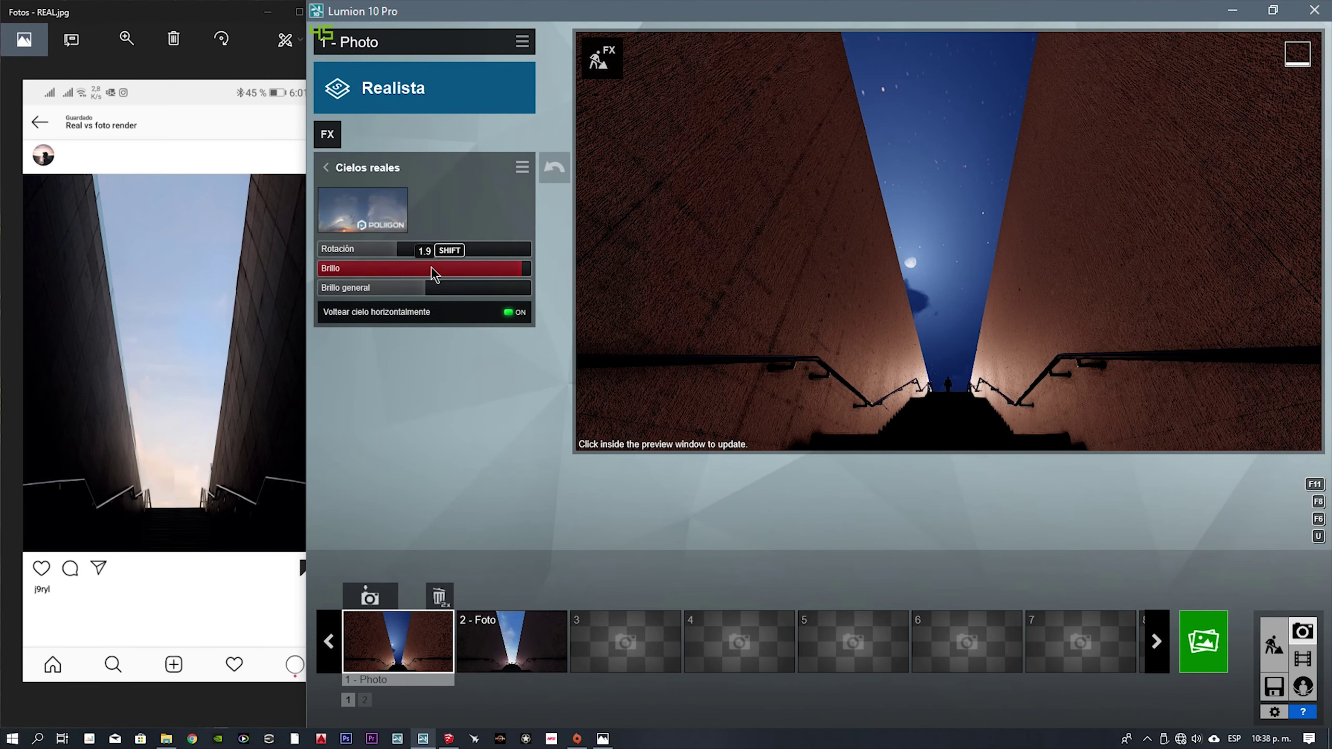
left_click(523, 170)
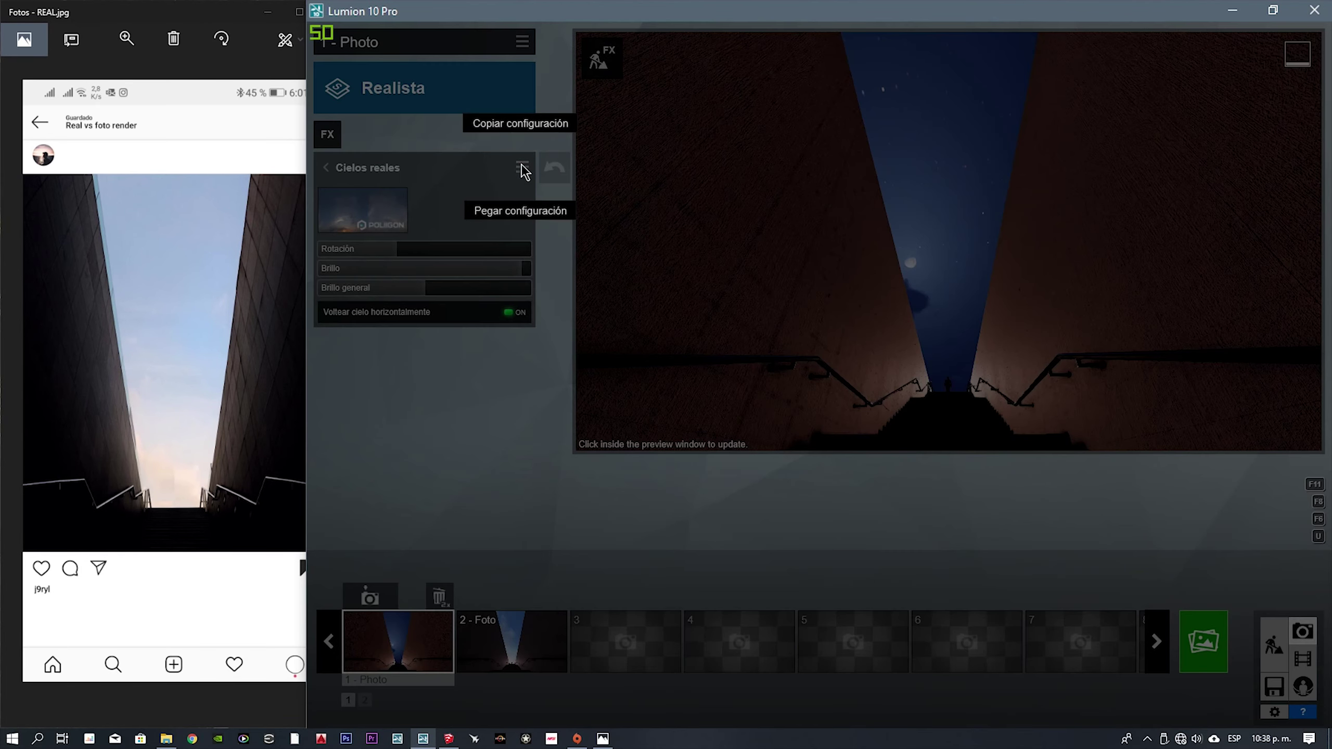
left_click(521, 211)
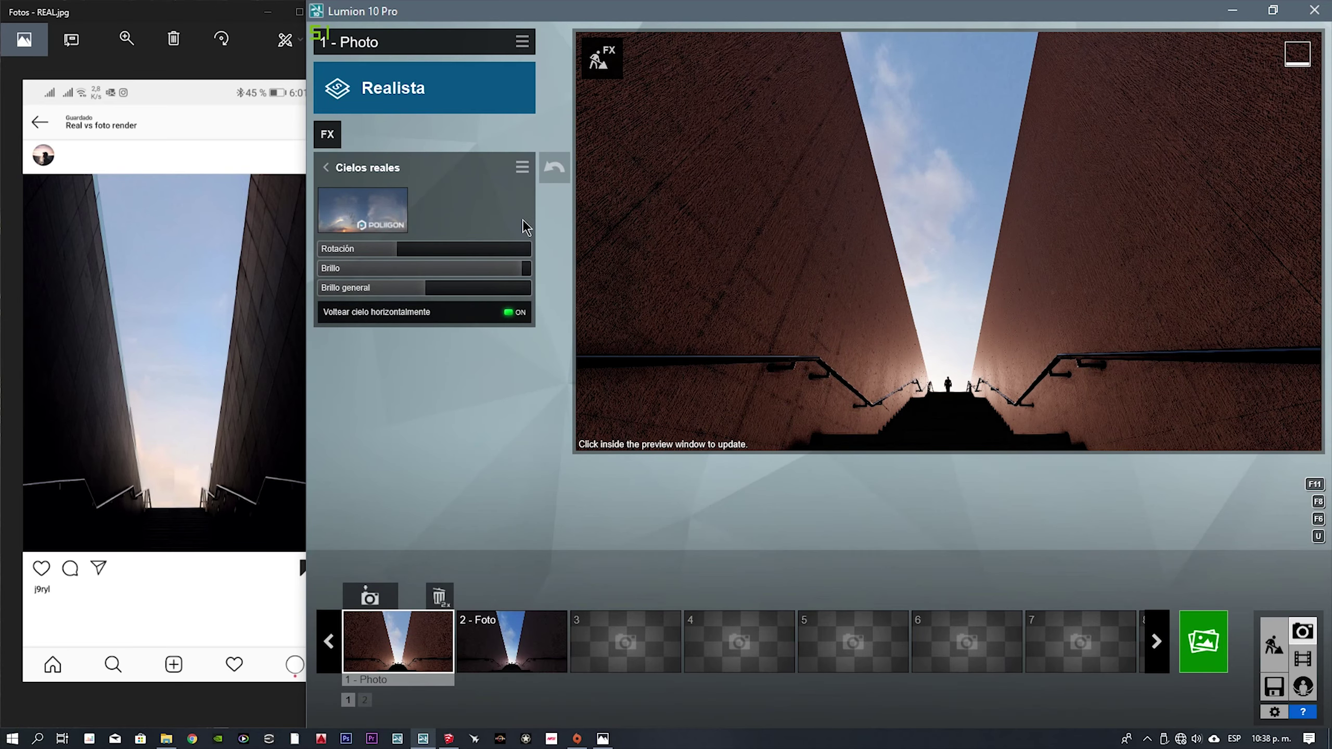
left_click(508, 650)
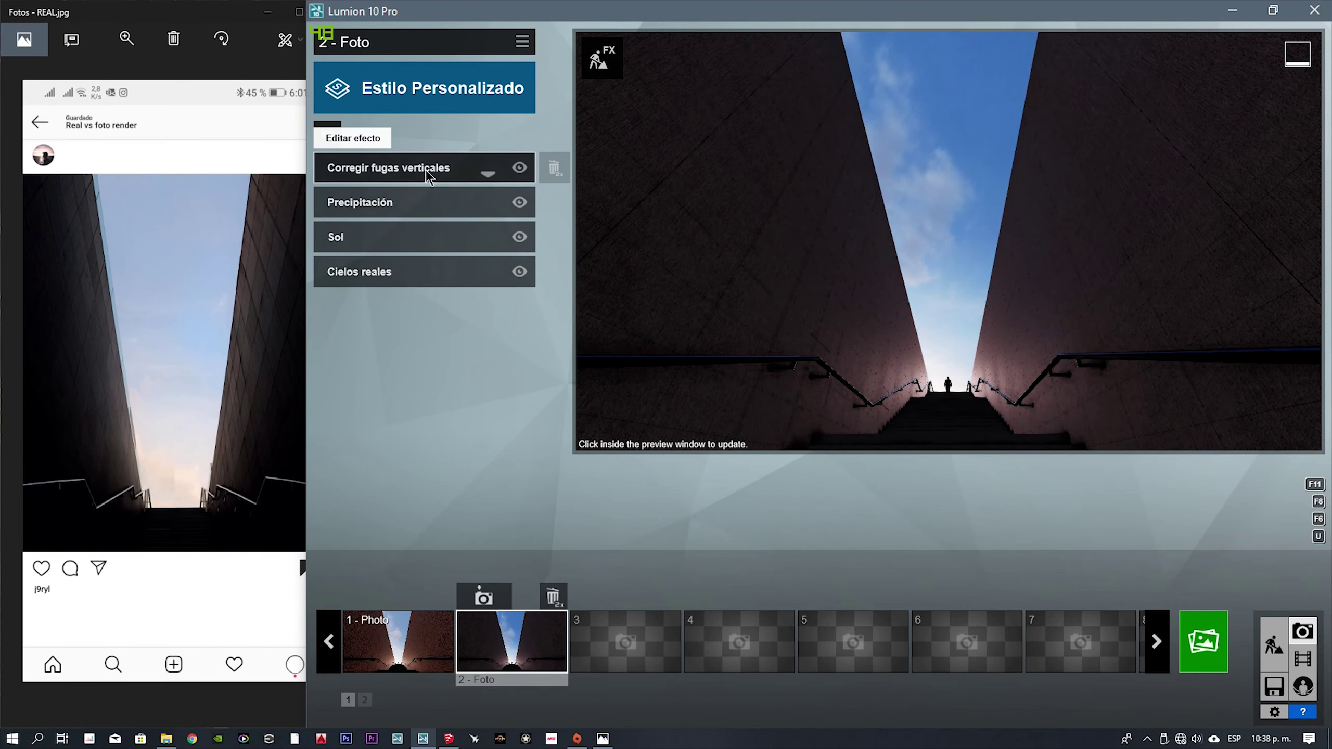
- Turn off photo 2's real sky and copy its Sol settings onto photo 1
left_click(519, 271)
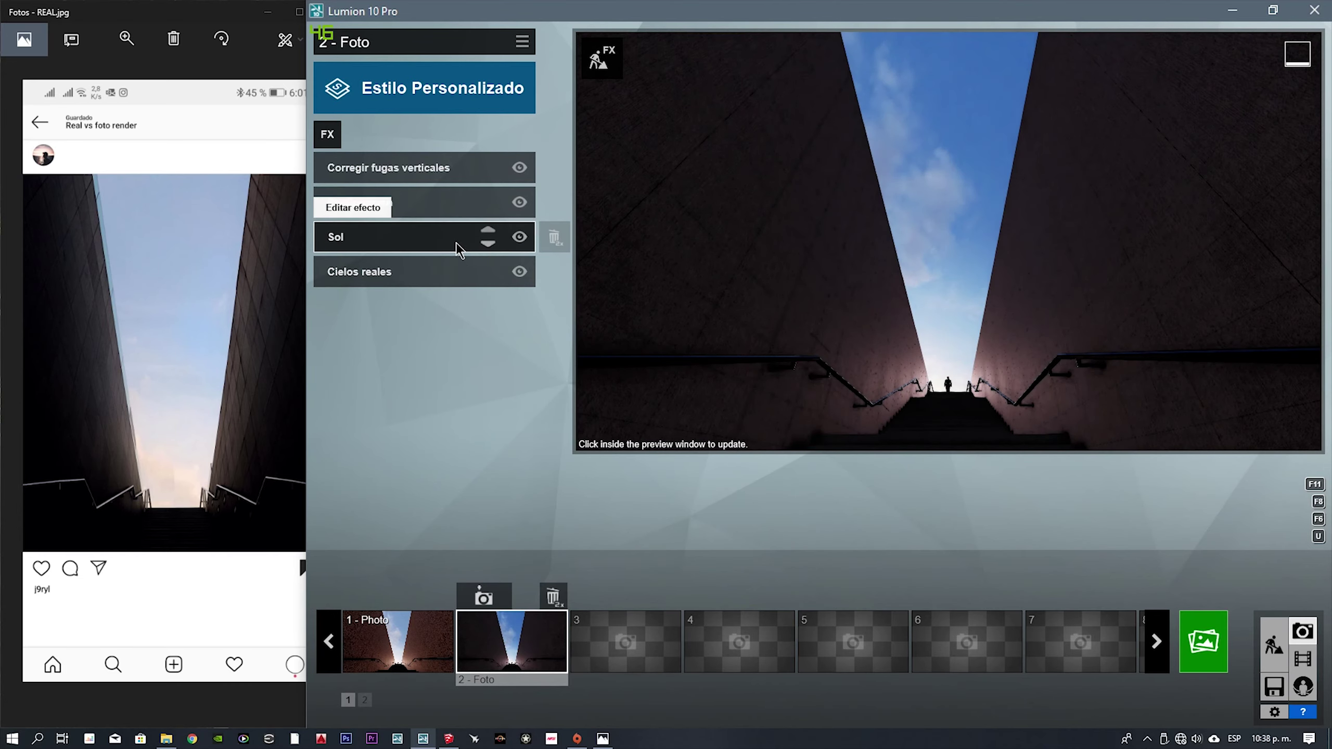
left_click(456, 239)
left_click(522, 167)
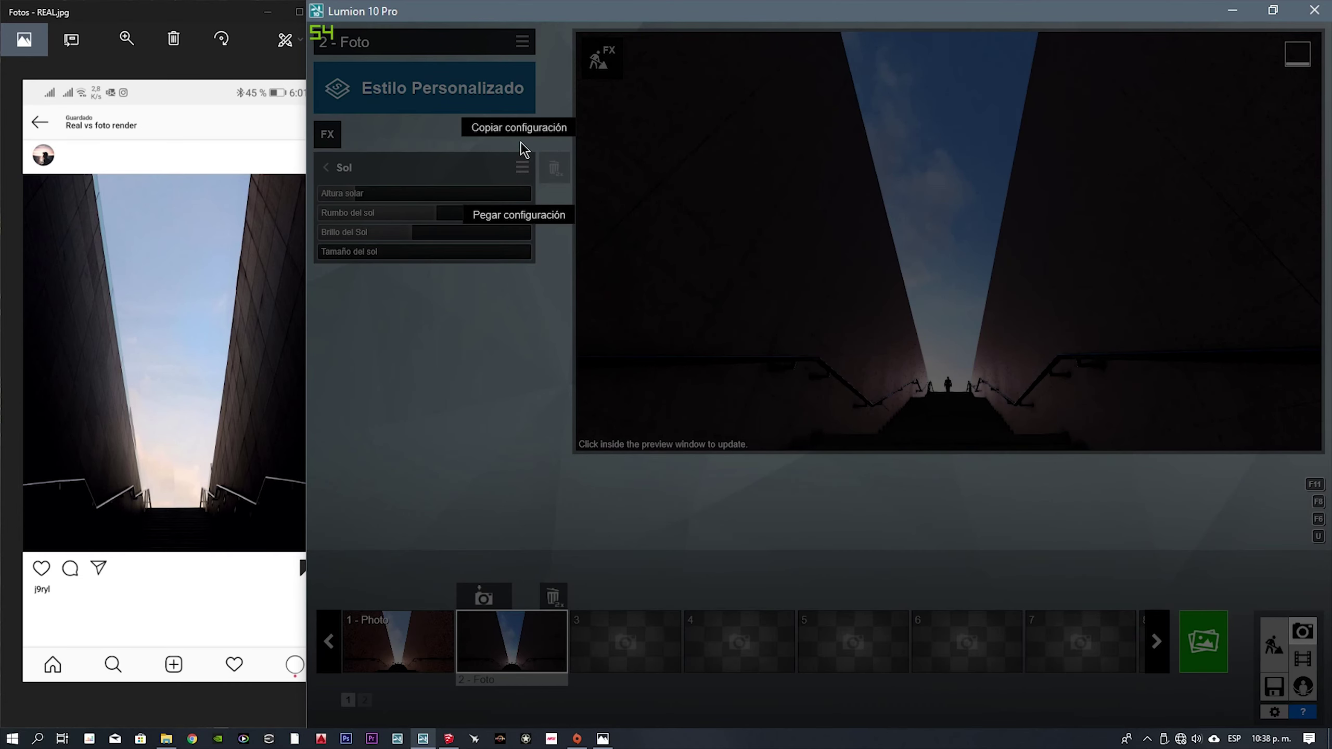
left_click(525, 129)
left_click(426, 667)
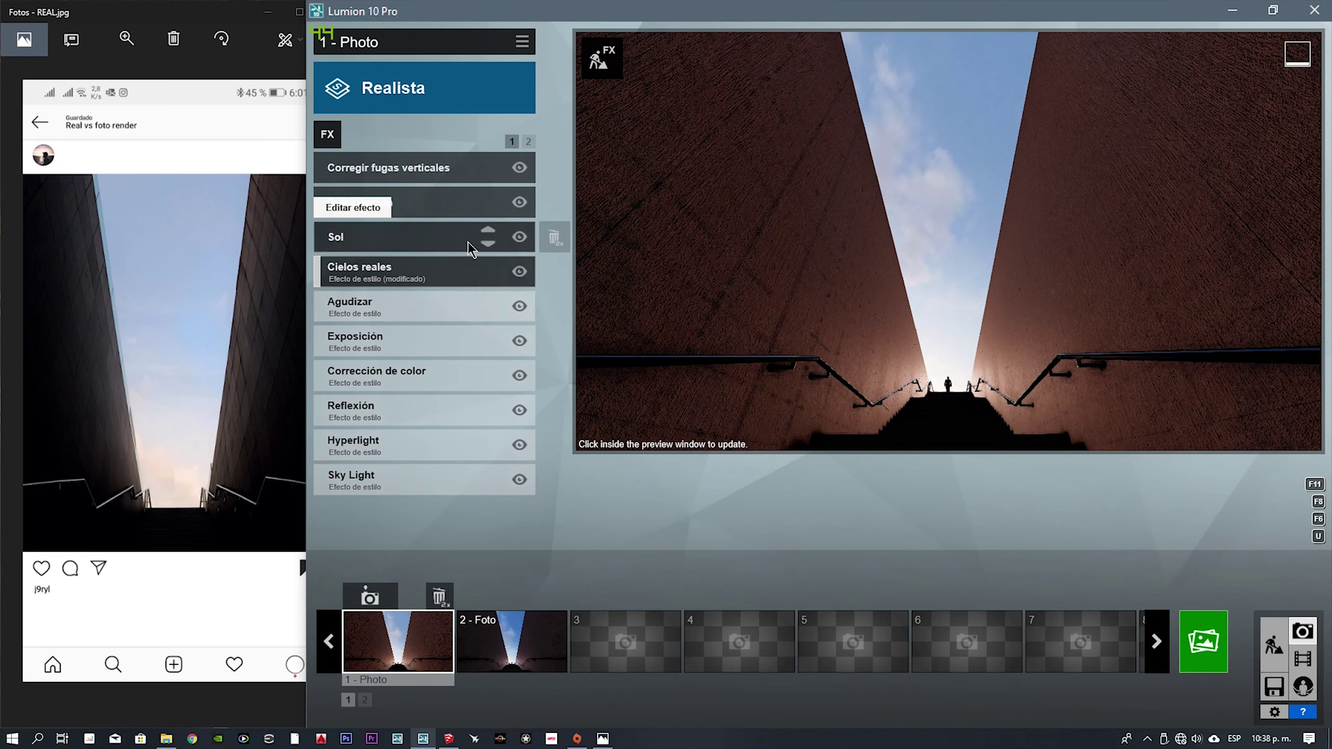
left_click(445, 245)
left_click(520, 167)
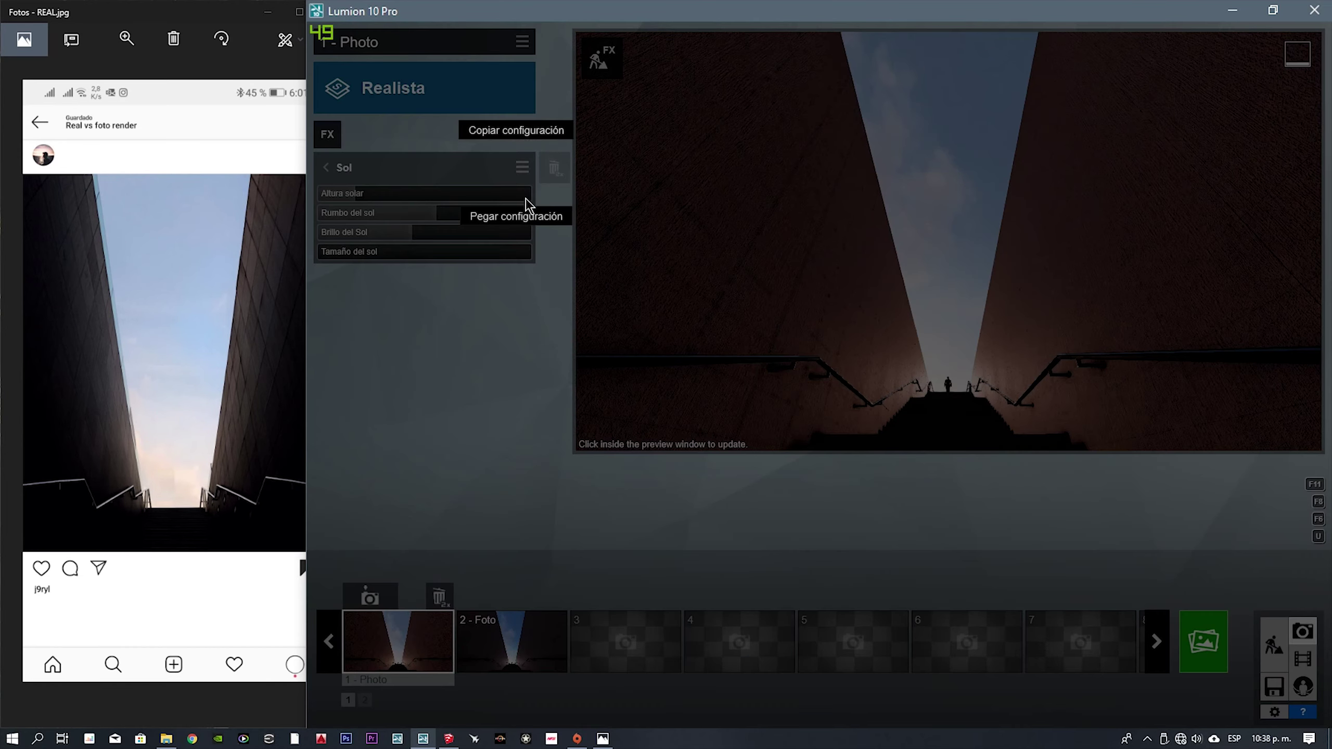
left_click(519, 223)
- Copy photo 2's Precipitación settings onto photo 1
left_click(526, 654)
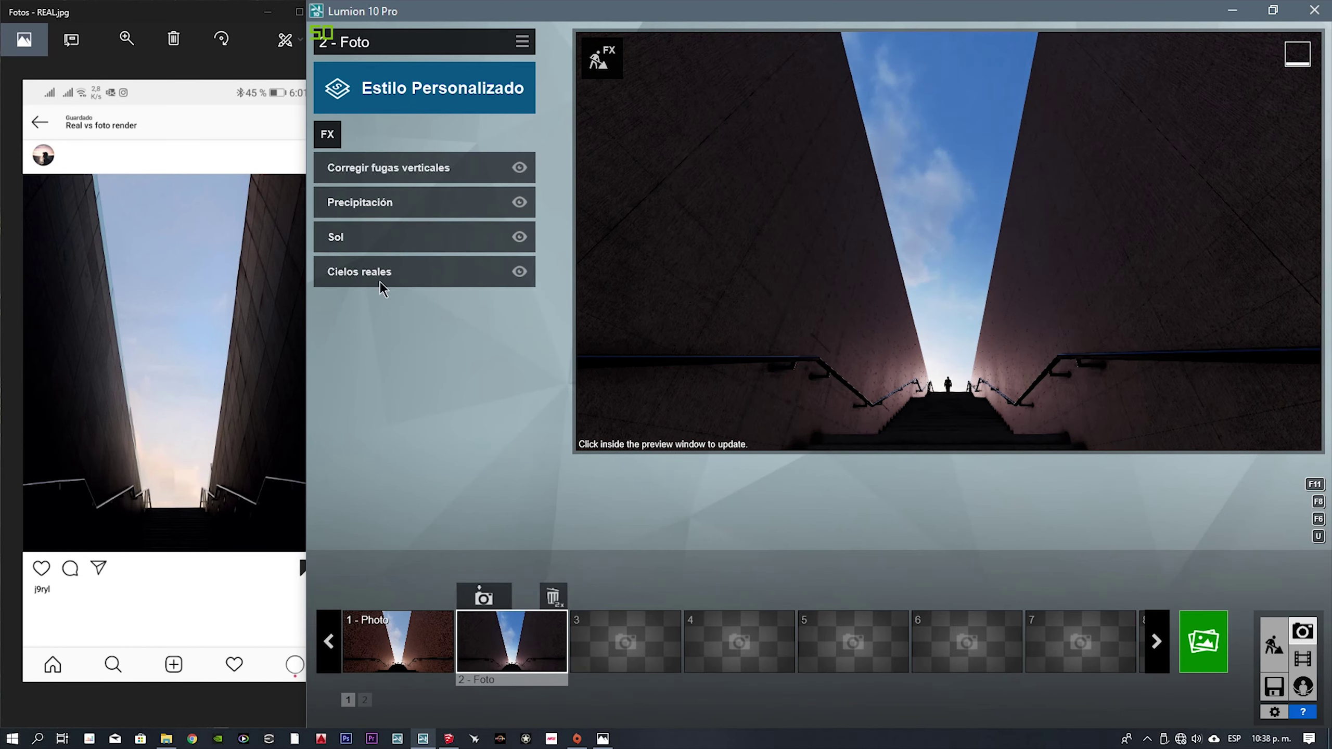
left_click(416, 203)
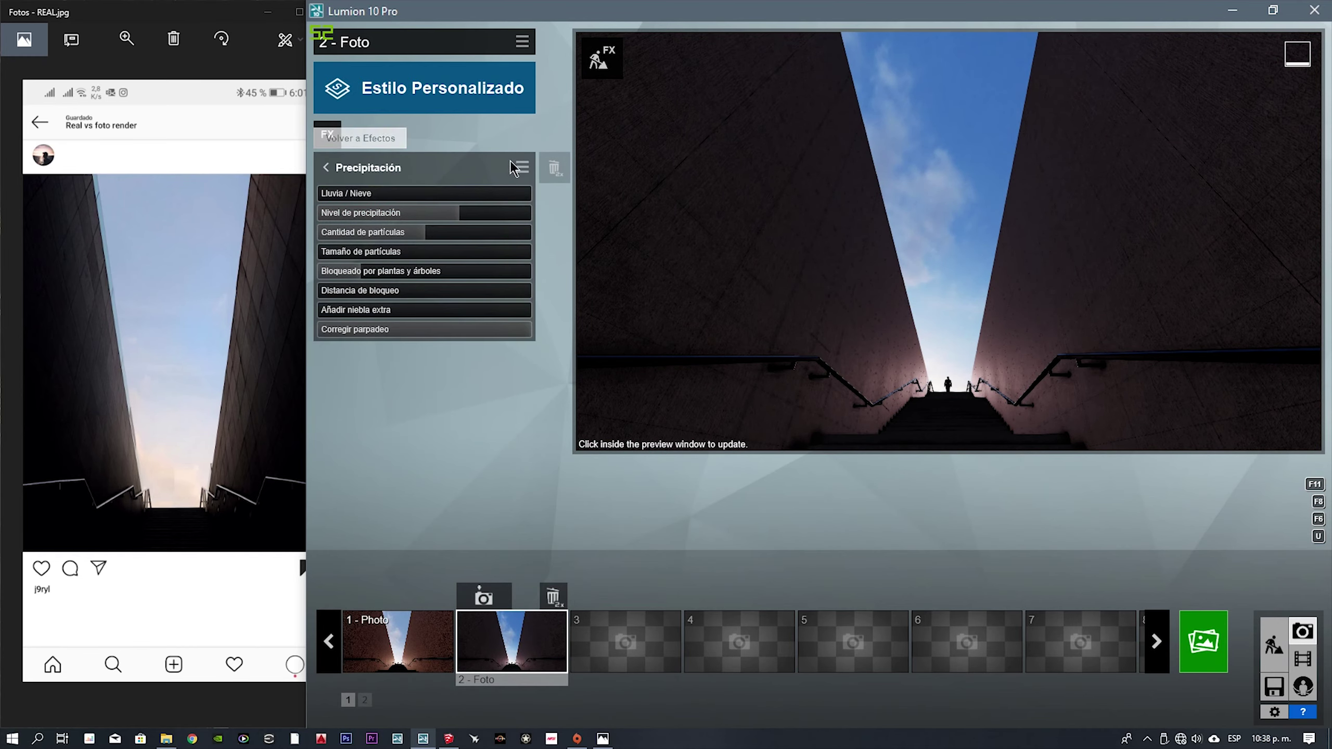
left_click(522, 168)
left_click(492, 131)
left_click(377, 643)
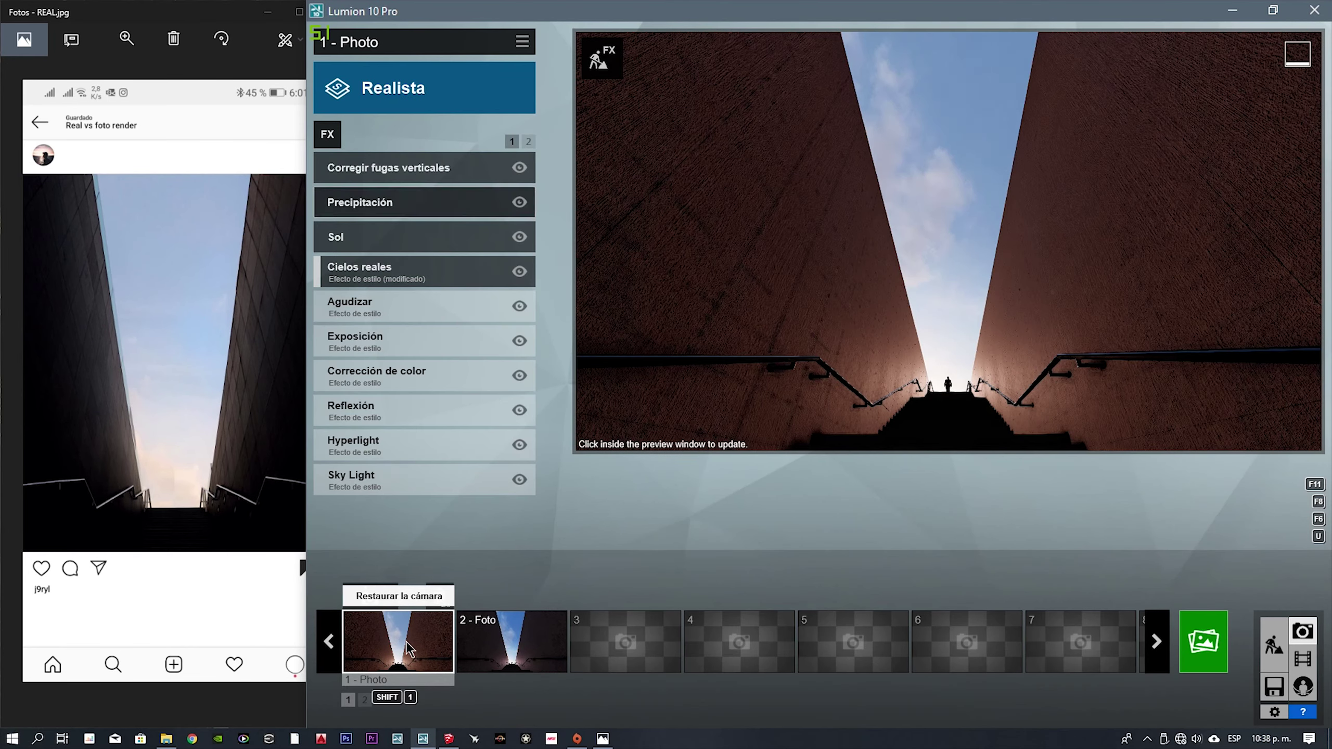
left_click(472, 203)
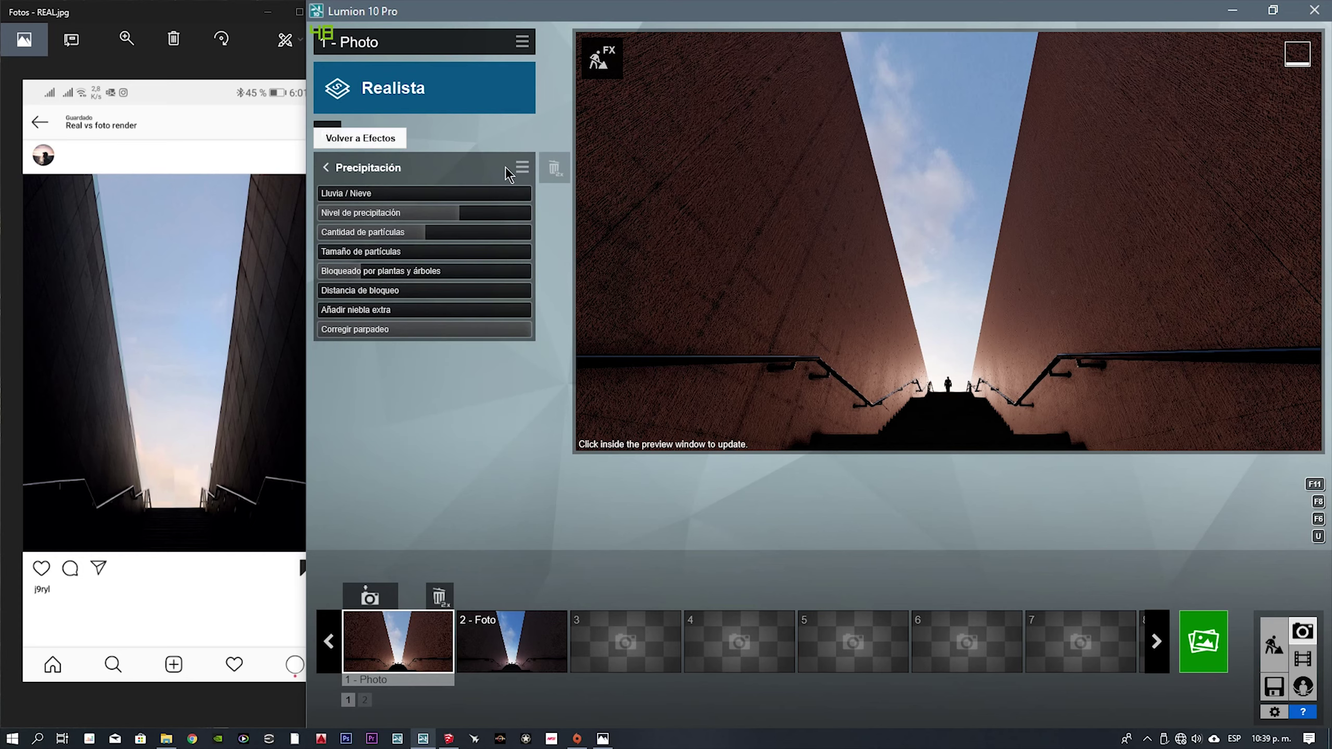
left_click(522, 167)
left_click(538, 221)
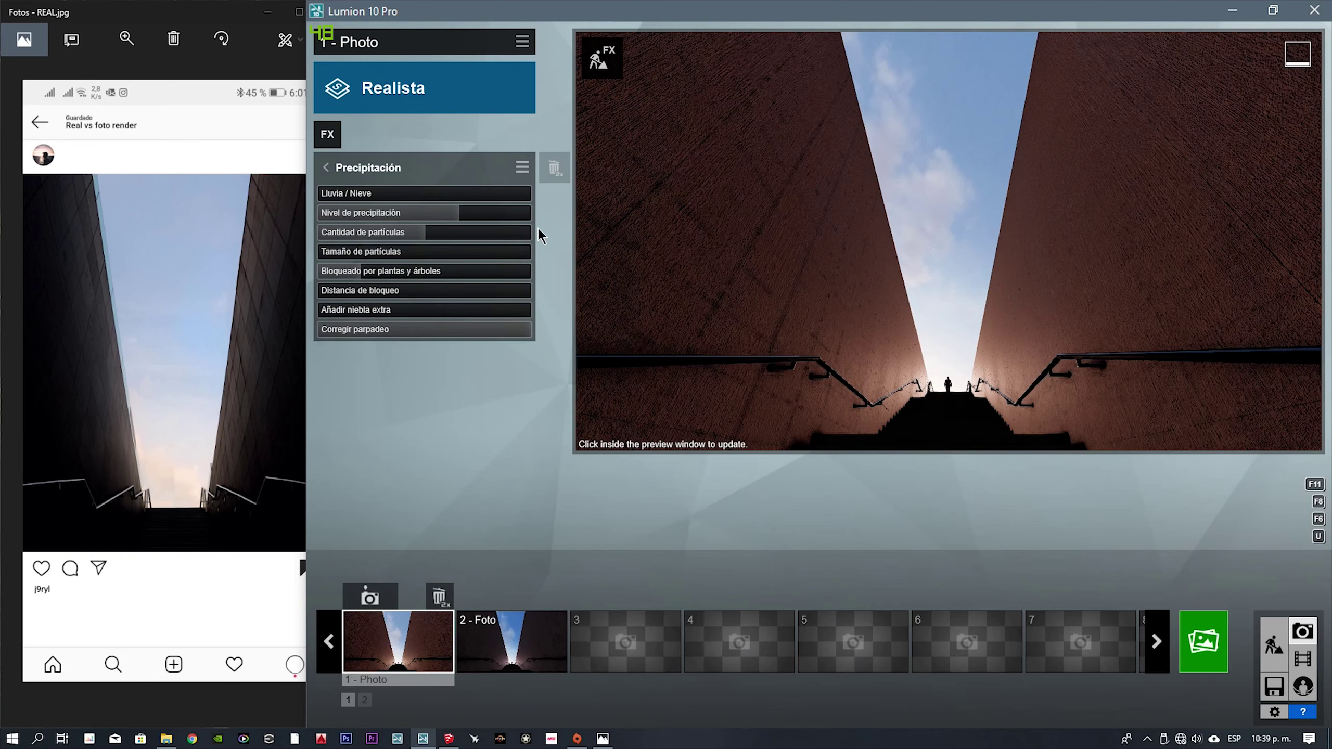
- Match photo 1's Corregir fugas verticales to photo 2, then return to Build mode
left_click(511, 641)
left_click(434, 173)
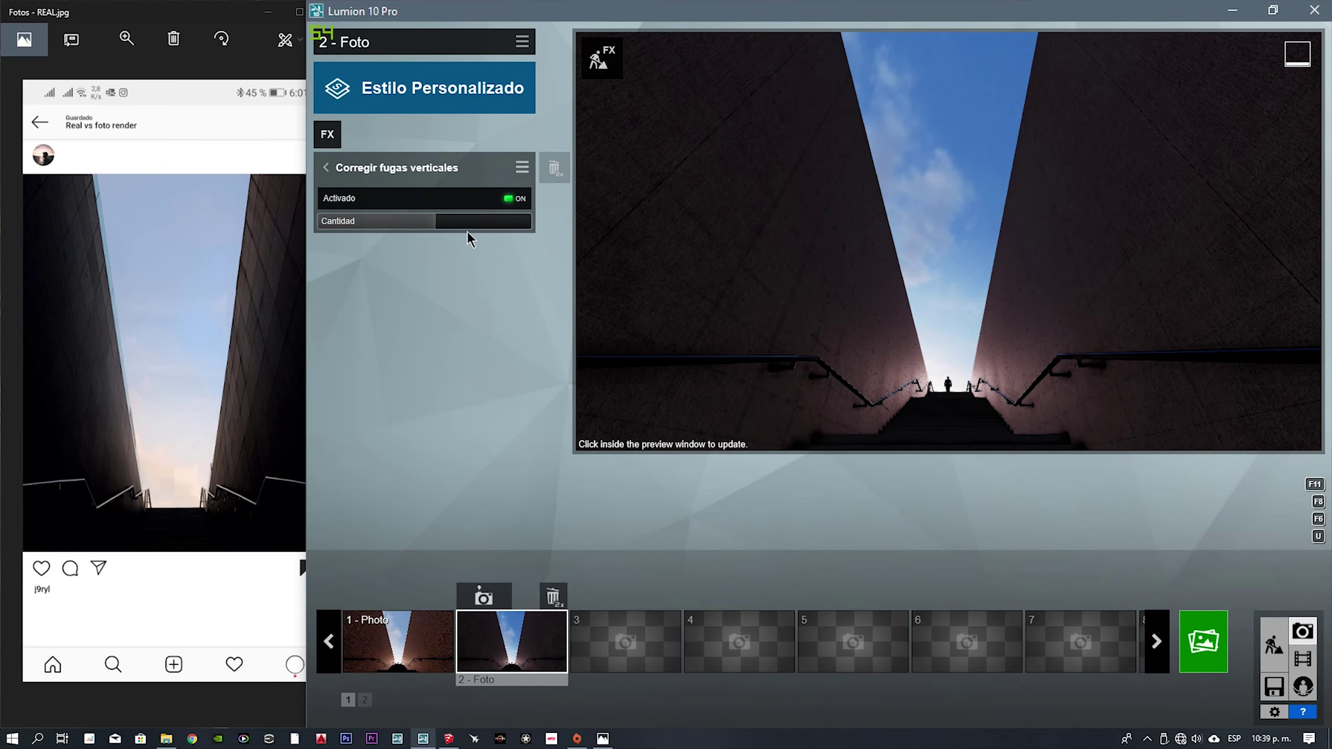
left_click(445, 662)
left_click(425, 173)
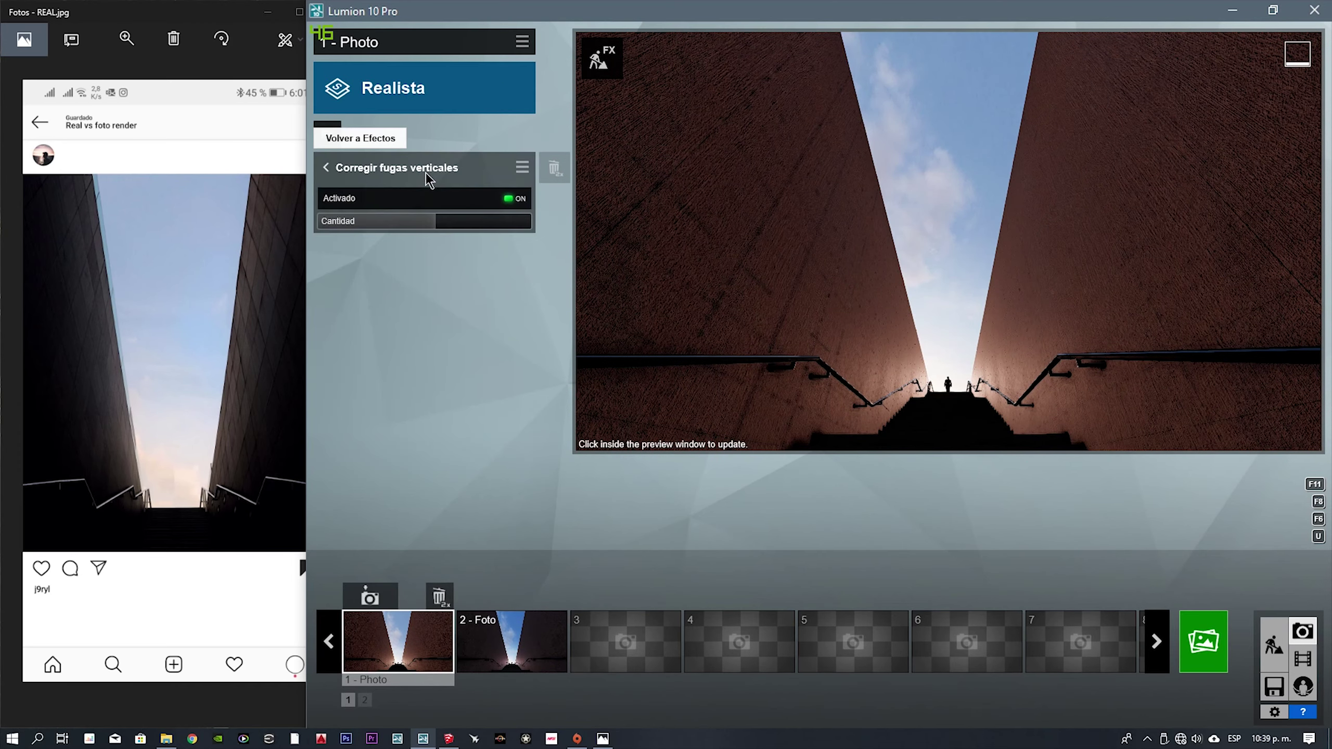
left_click(743, 290)
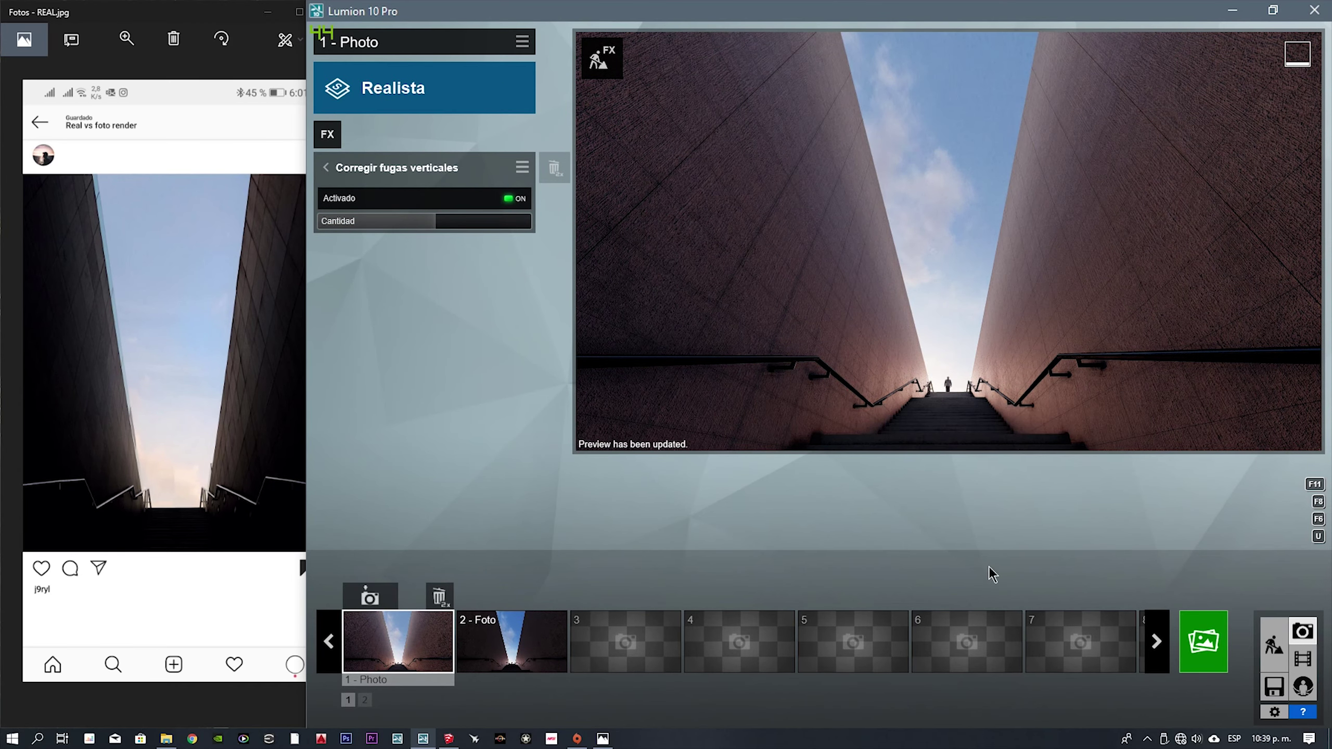
left_click(327, 168)
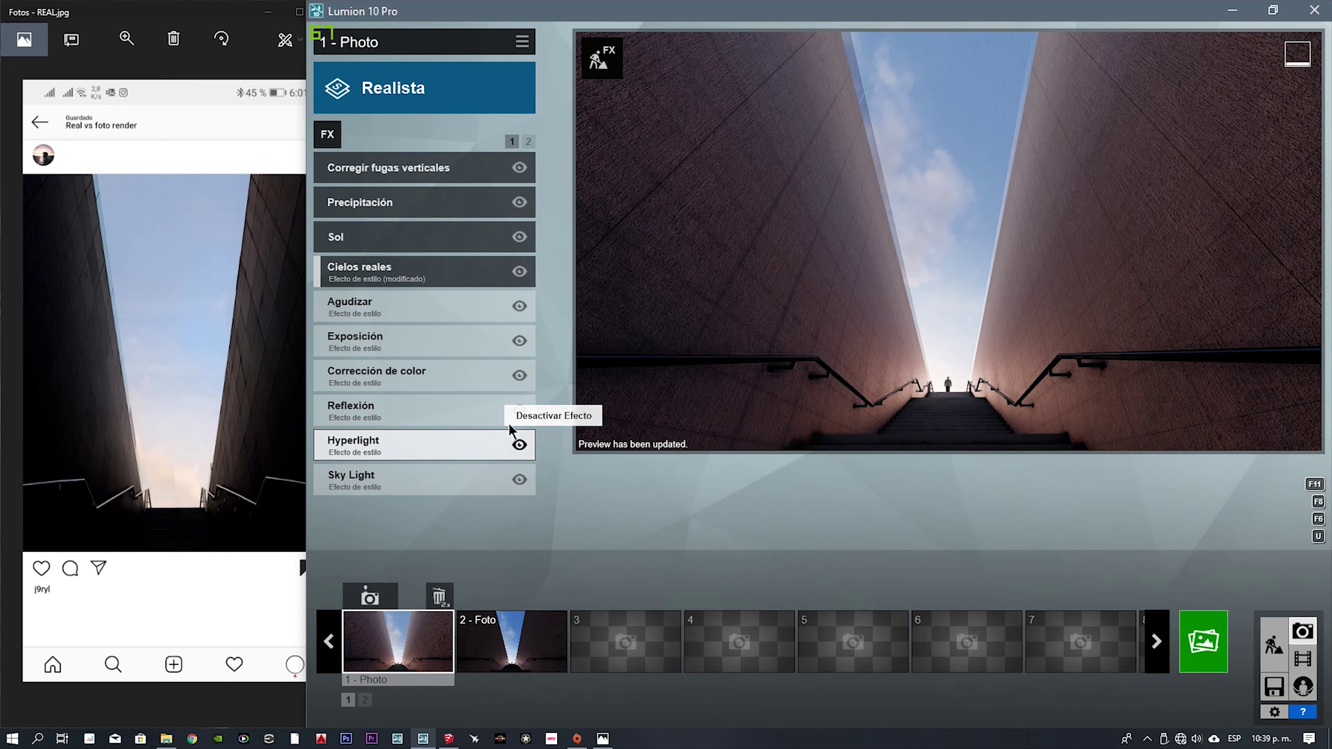
left_click(1274, 644)
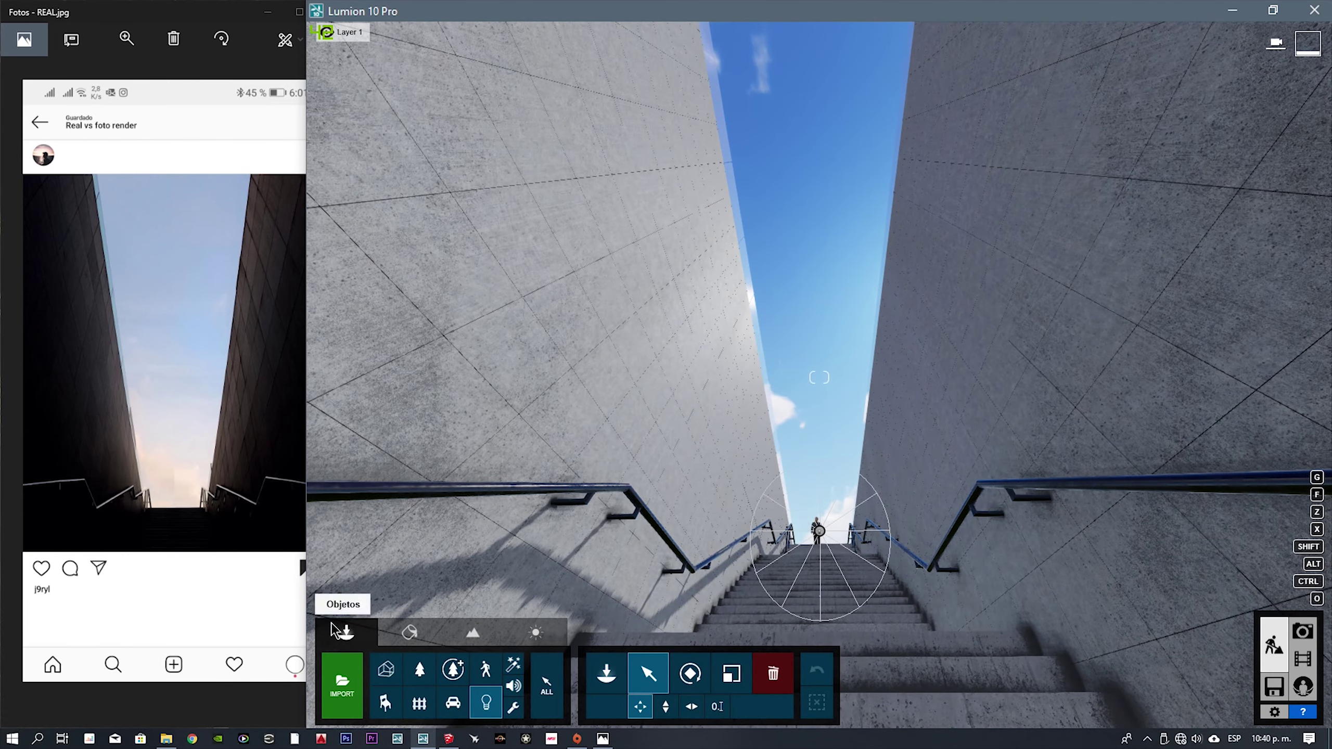
- Shrink the concrete wall's Escala del mapa, set Suavidad to 1.3, save, and reopen Photo mode
left_click(410, 632)
left_click(499, 377)
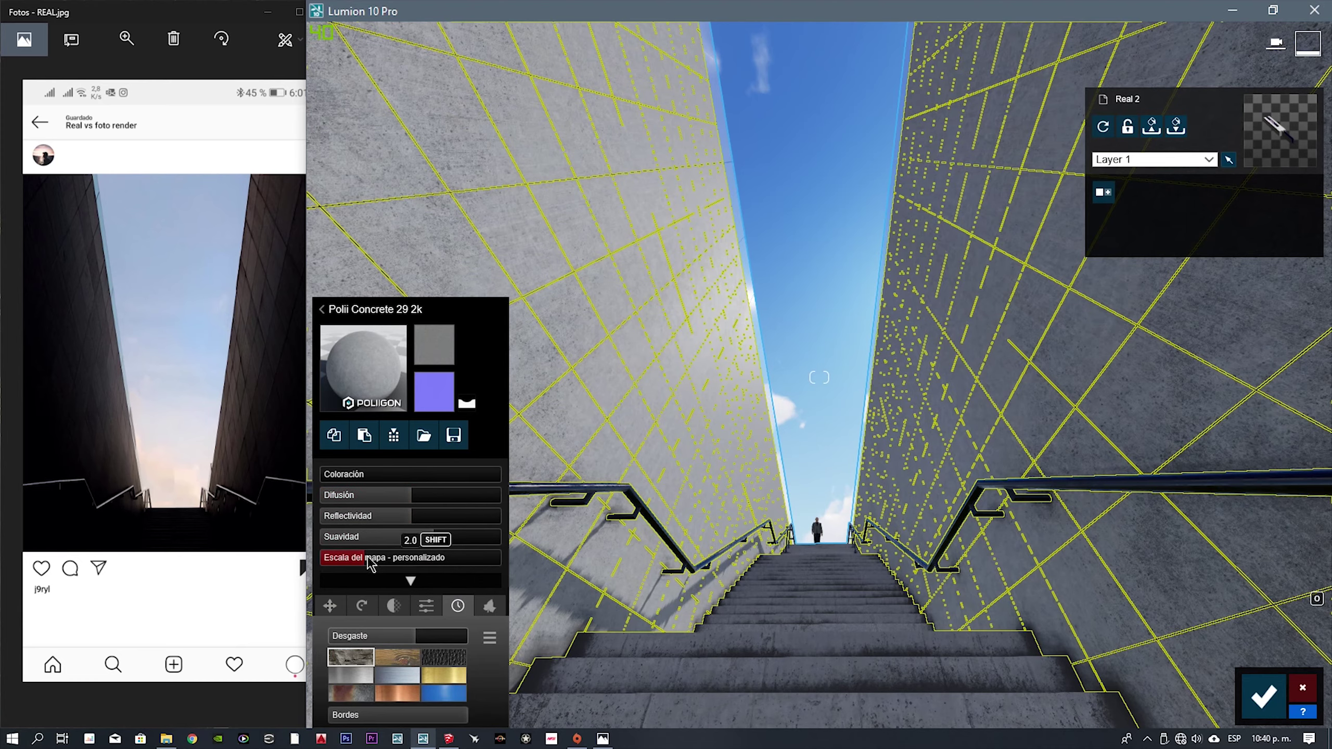
left_click_drag(369, 563, 357, 564)
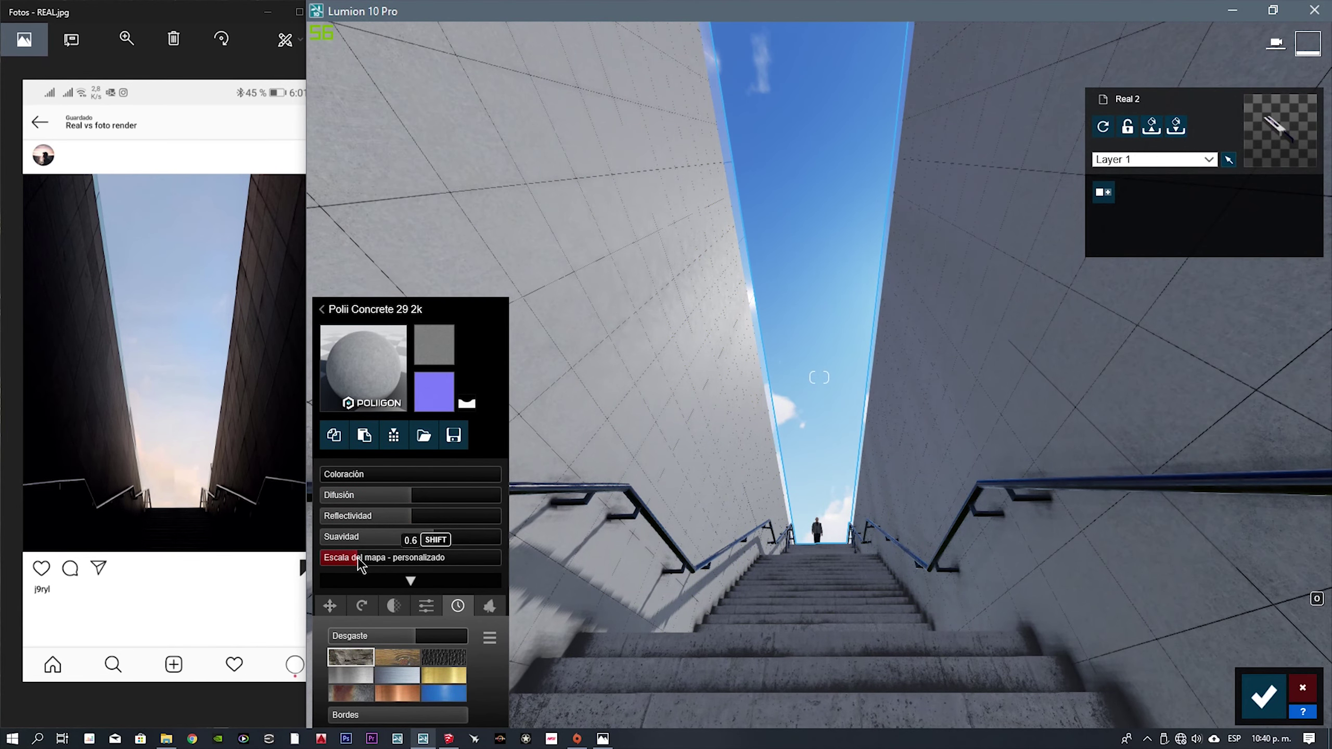
left_click(392, 537)
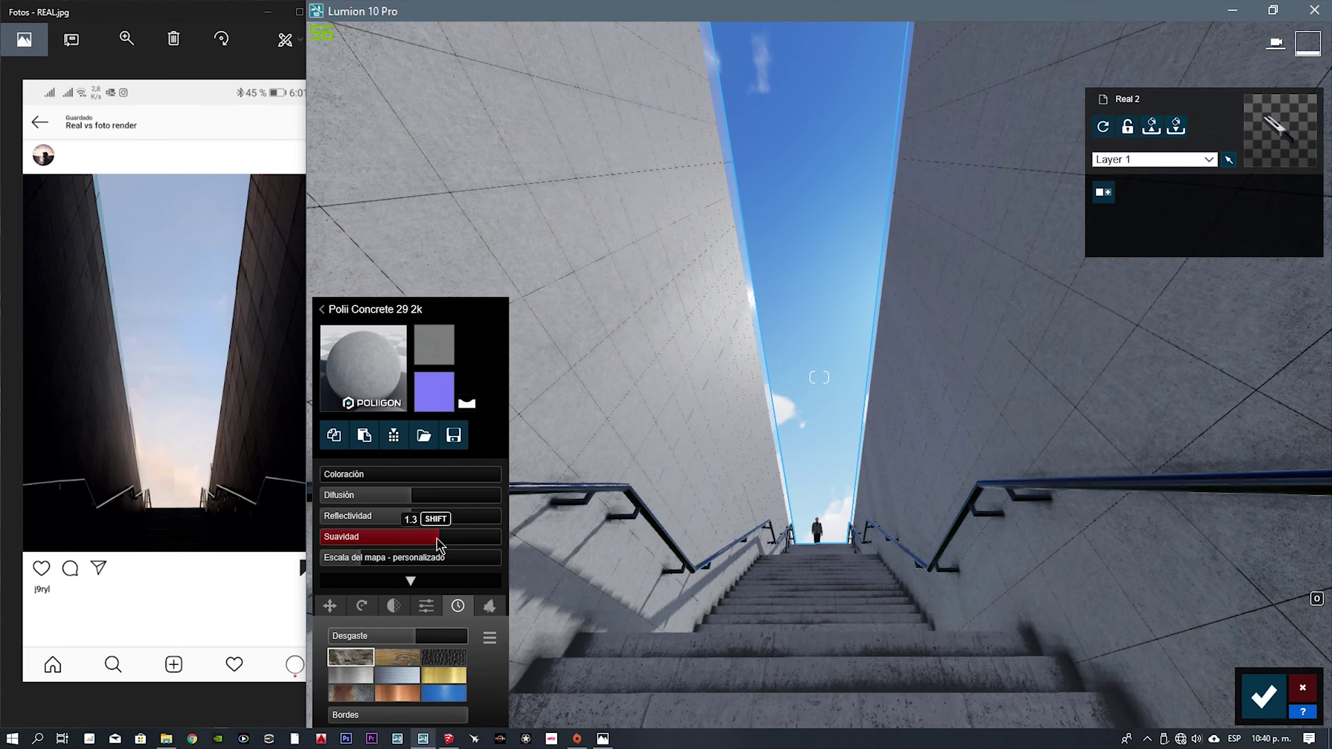
left_click(1263, 698)
left_click(1302, 631)
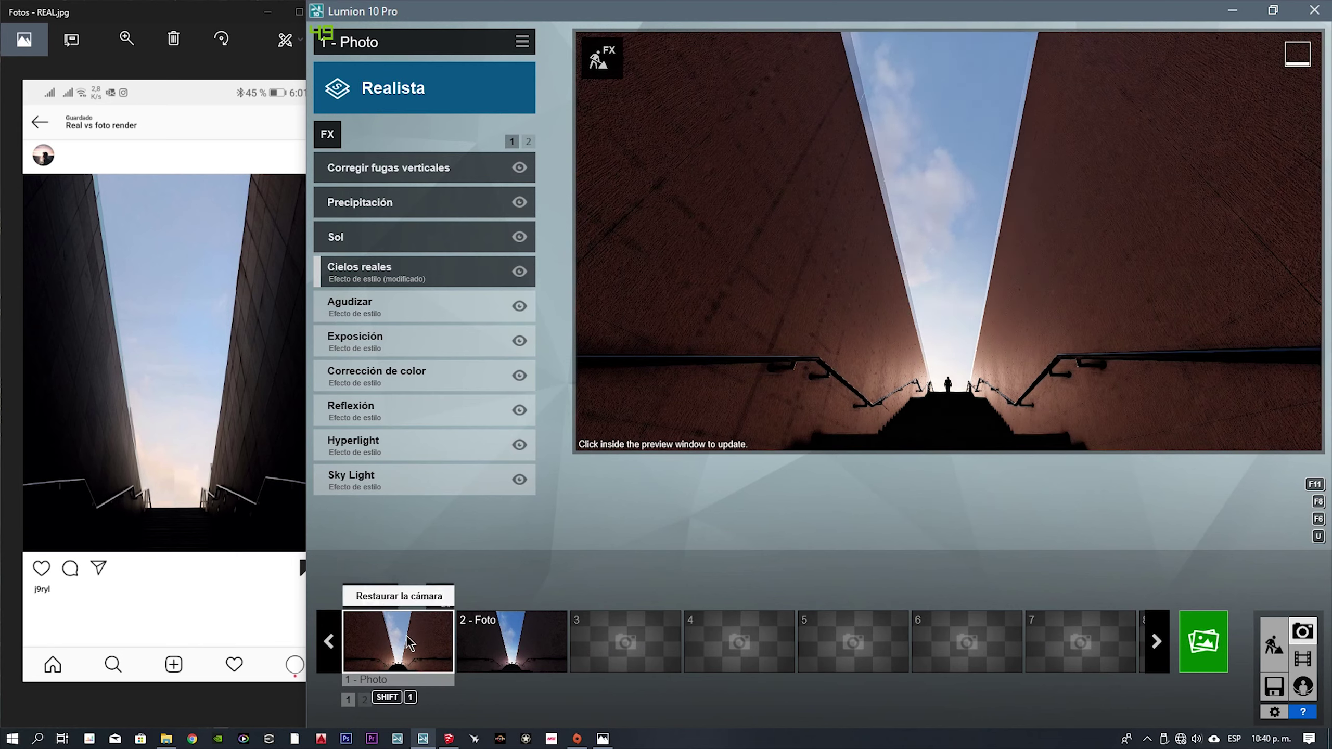
- Refresh photo 1's preview and toggle Reflexión, Hyperlight and Sky Light off and back on
left_click(881, 225)
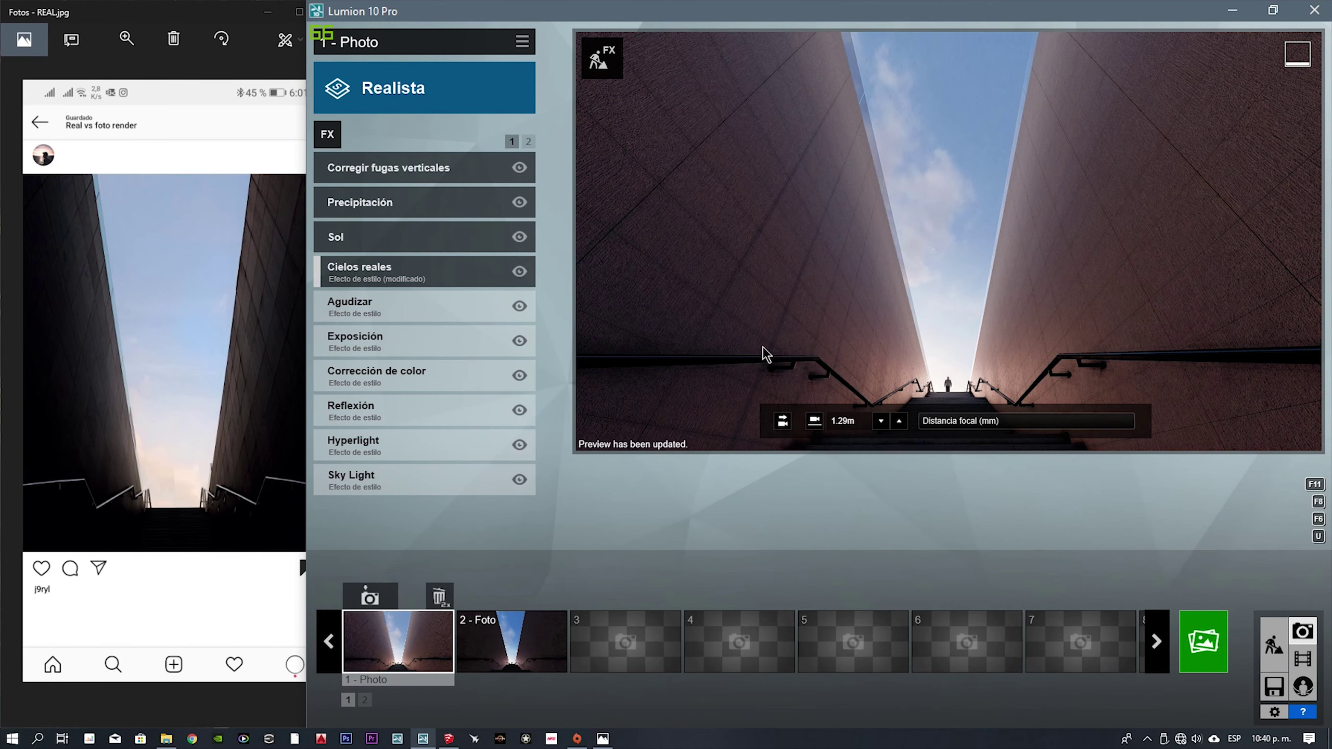
mouse_move(417, 342)
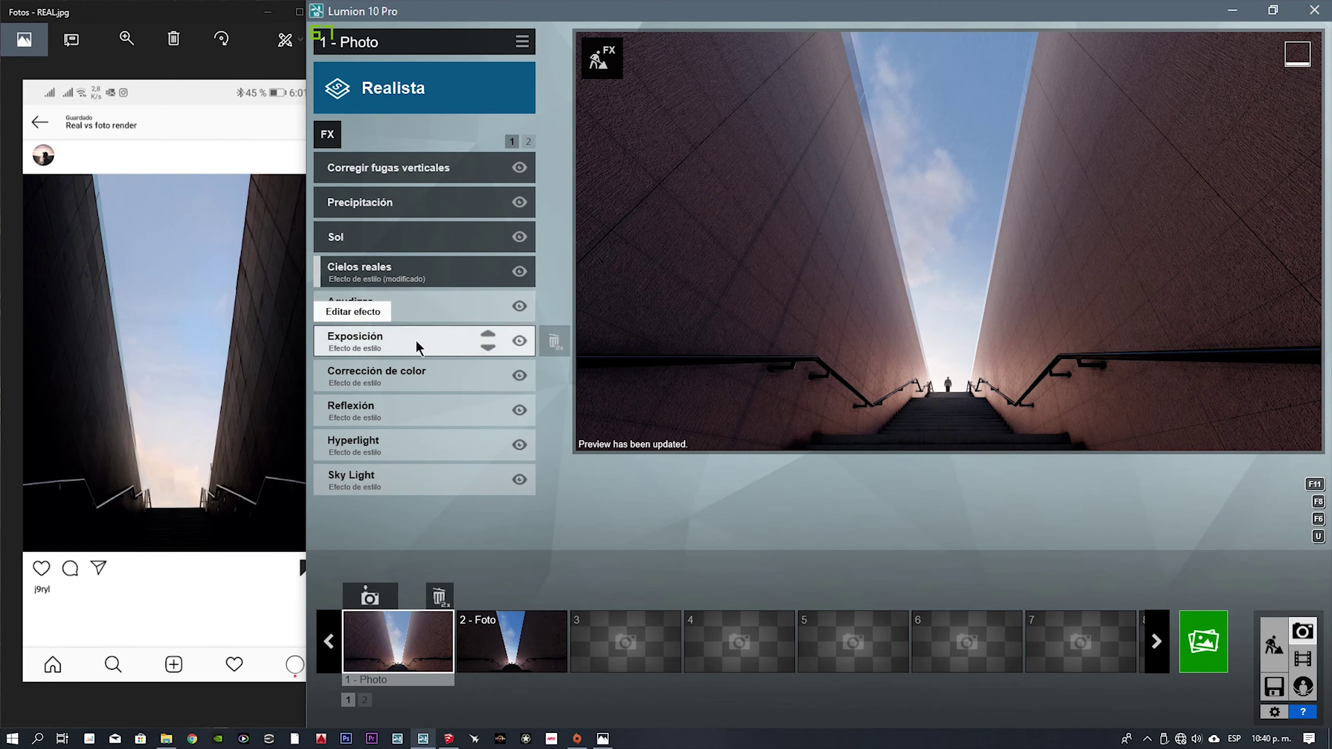
left_click(519, 411)
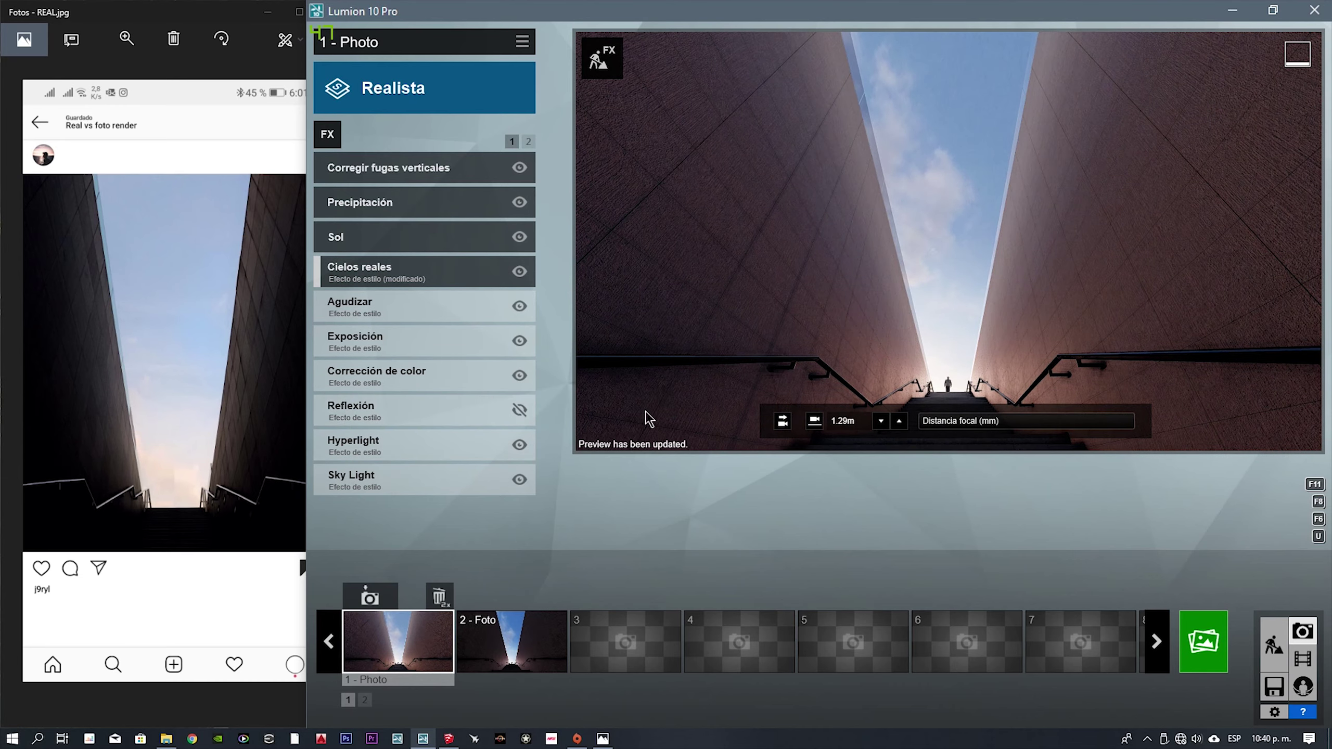
left_click(519, 411)
left_click(519, 444)
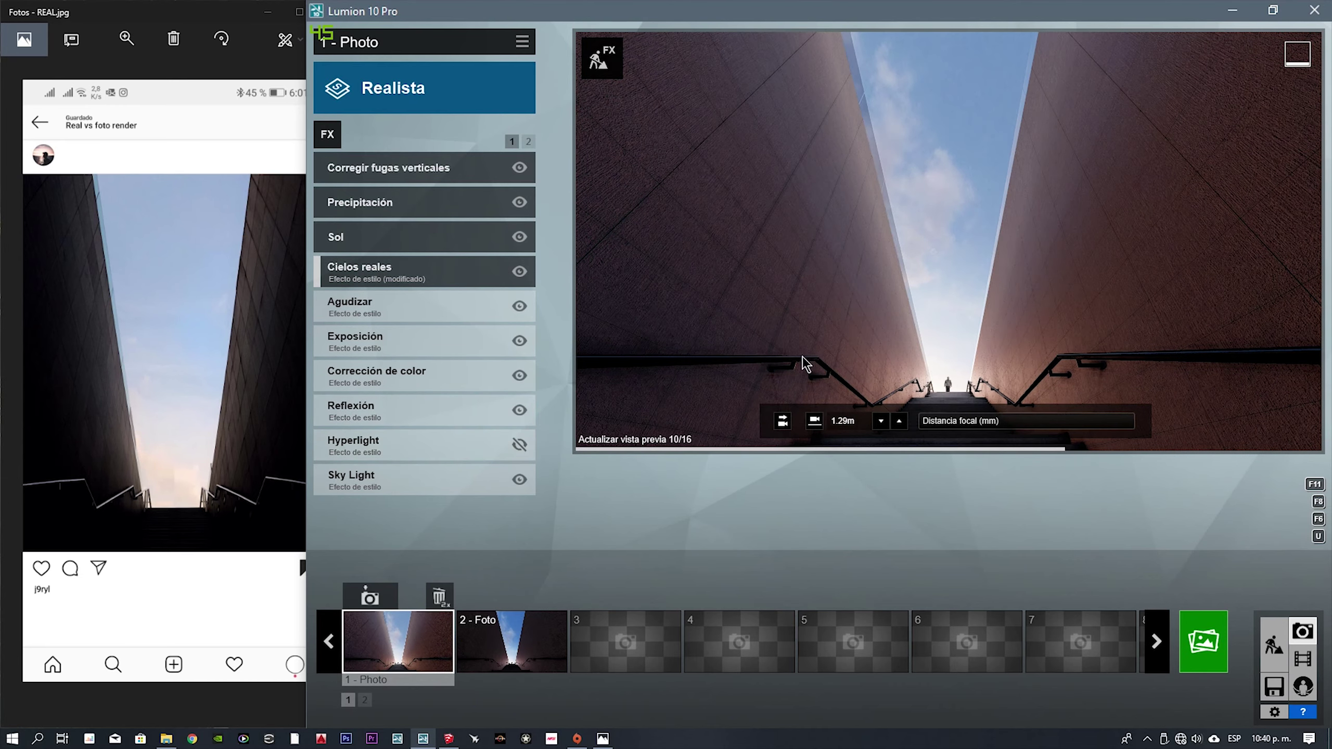
left_click(519, 444)
left_click(519, 479)
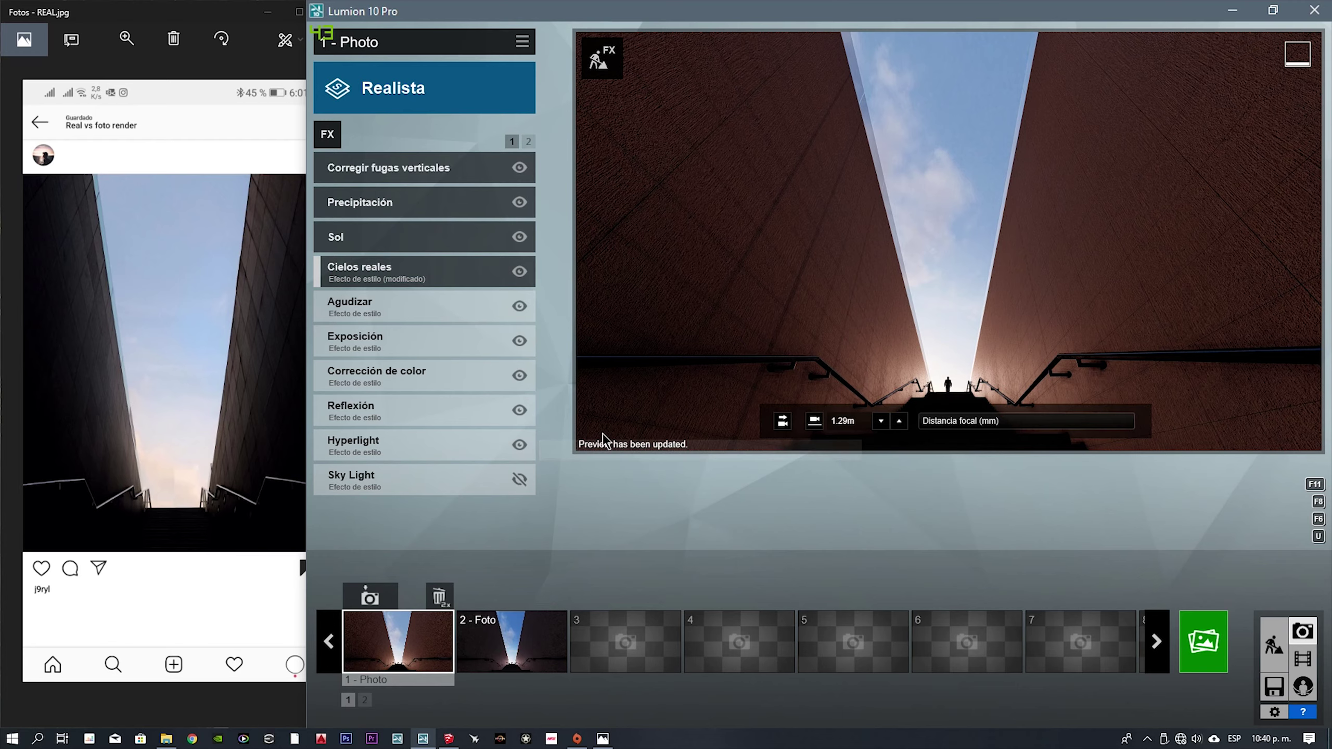
left_click(519, 479)
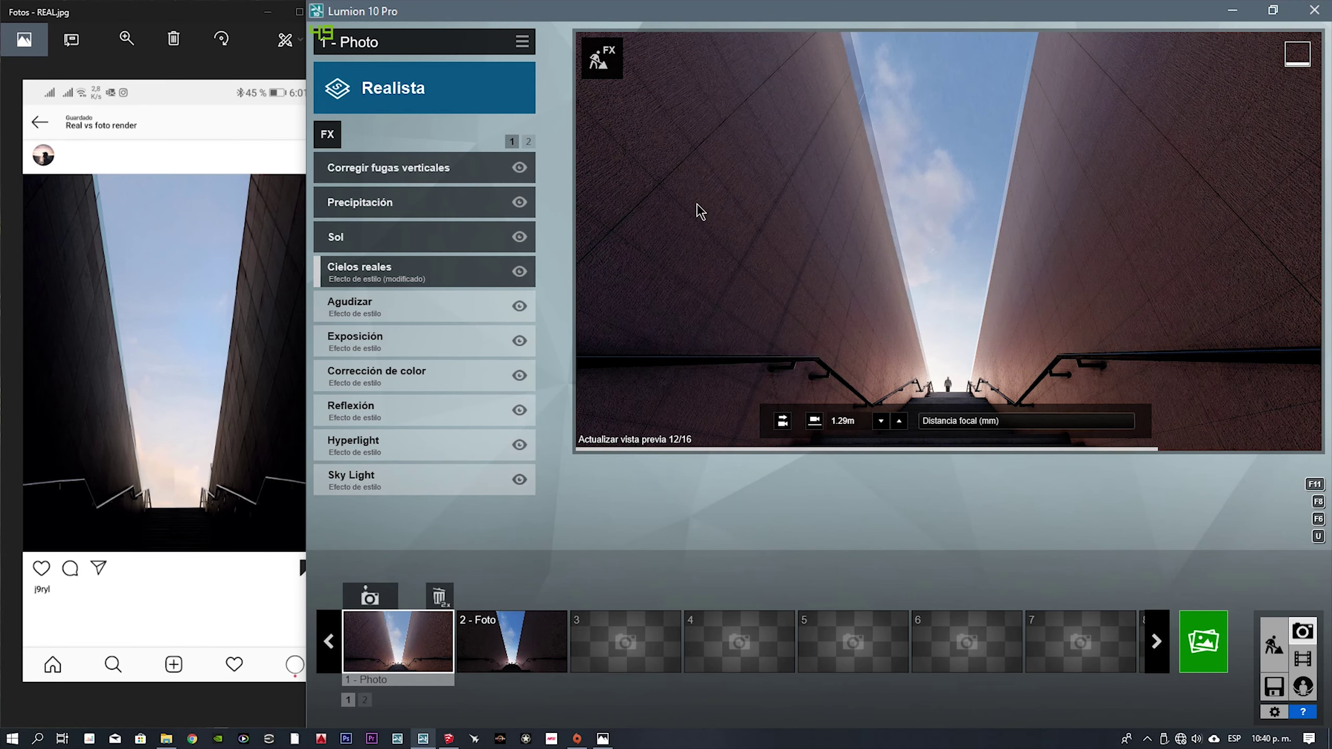
- Review the Sol effect settings against a refreshed preview
left_click(409, 244)
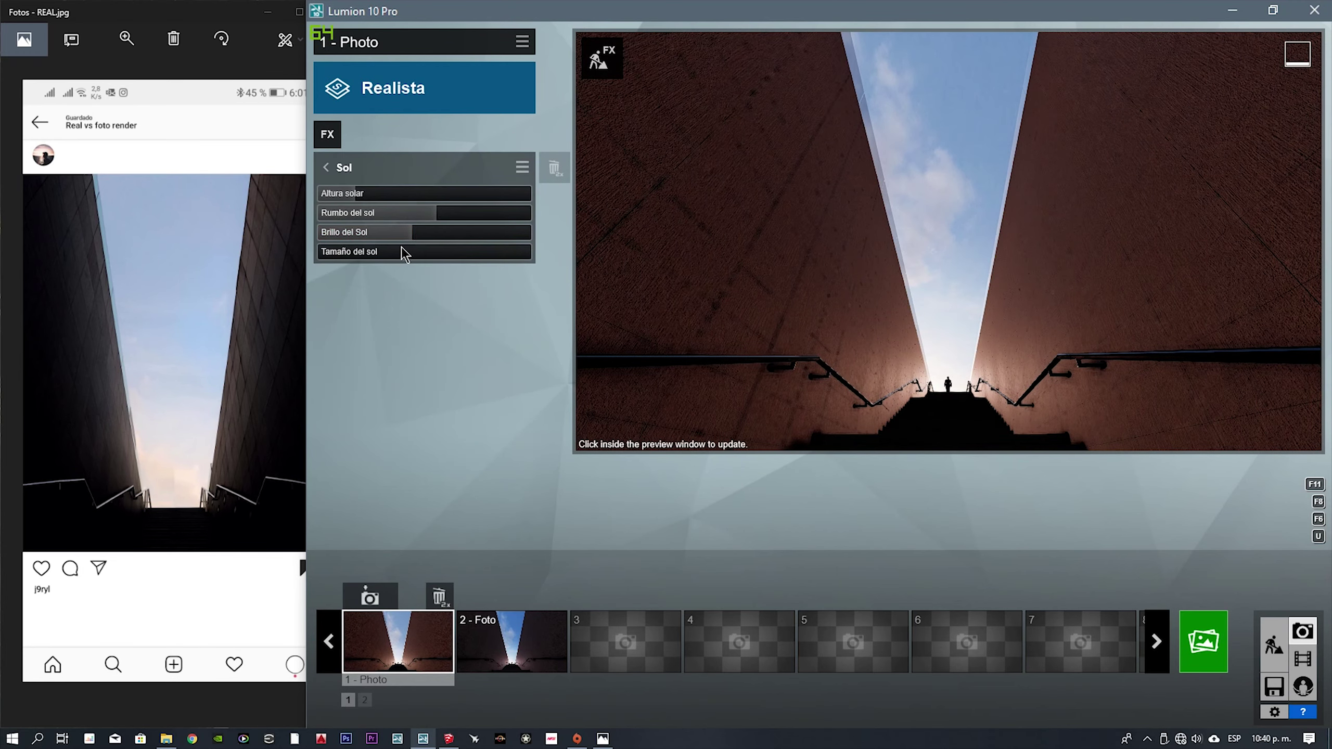
left_click(880, 232)
left_click(327, 174)
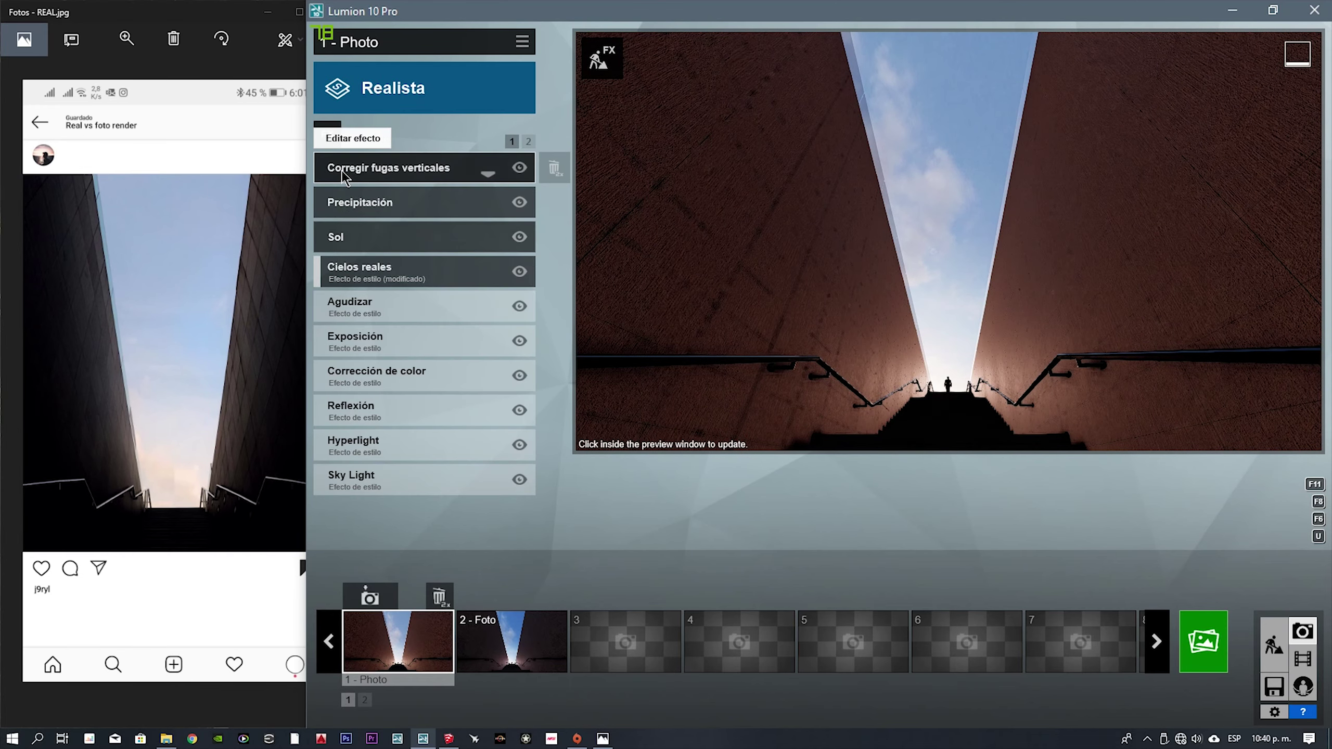
- Switch the Sombra effect to Ultra nítido shadows with soft shadows off
left_click(529, 141)
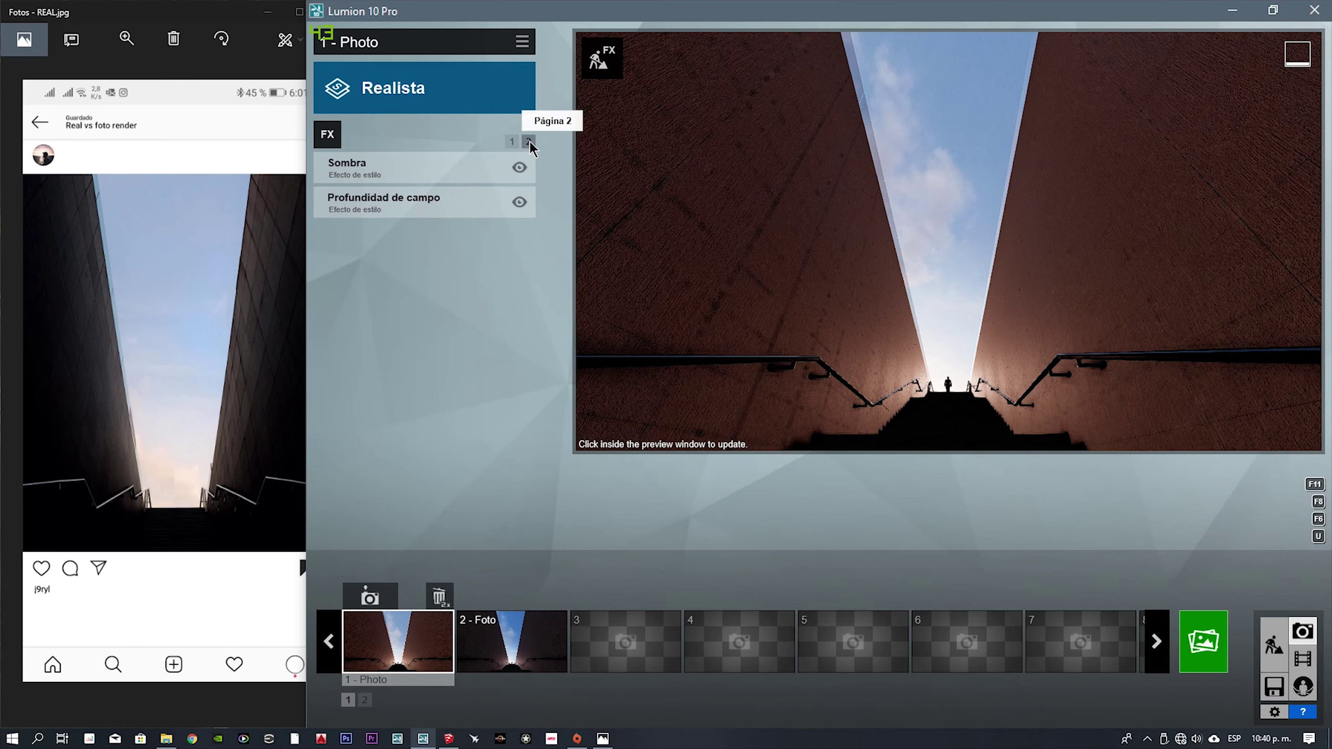
left_click(468, 160)
left_click(513, 360)
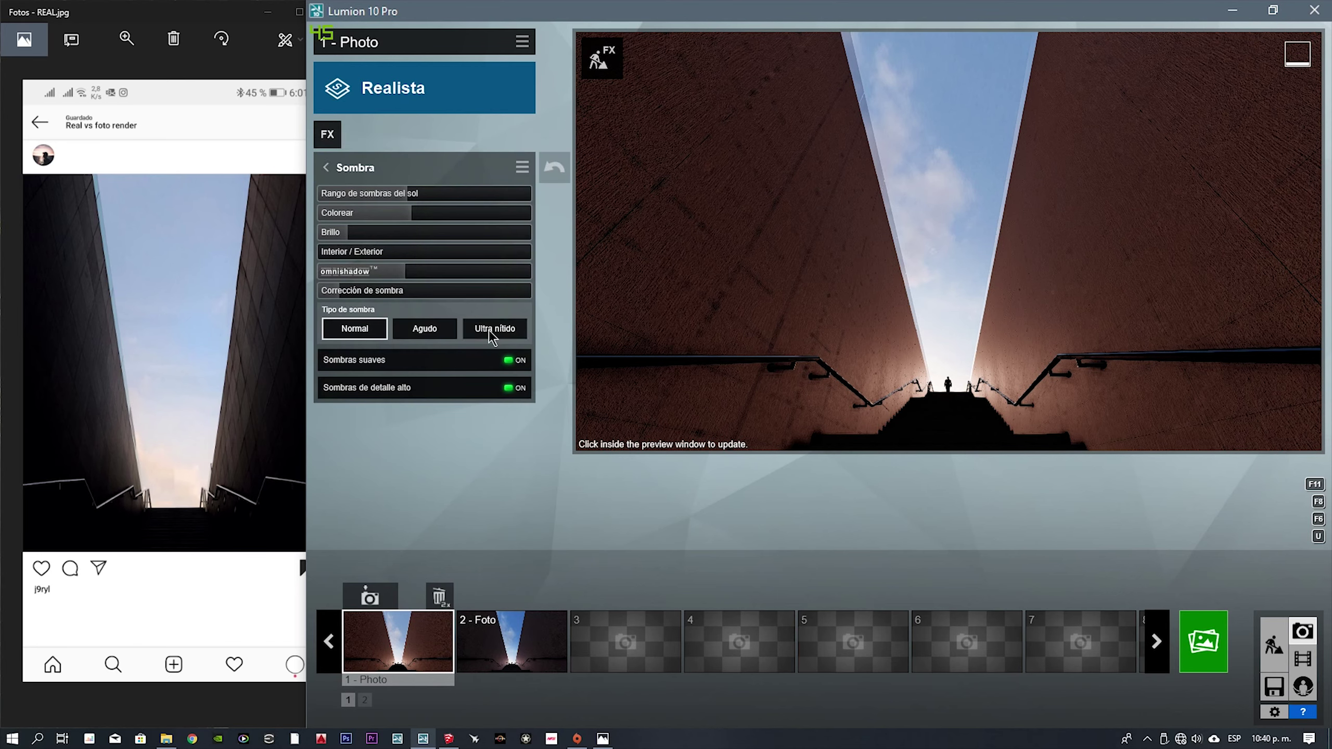
left_click(493, 328)
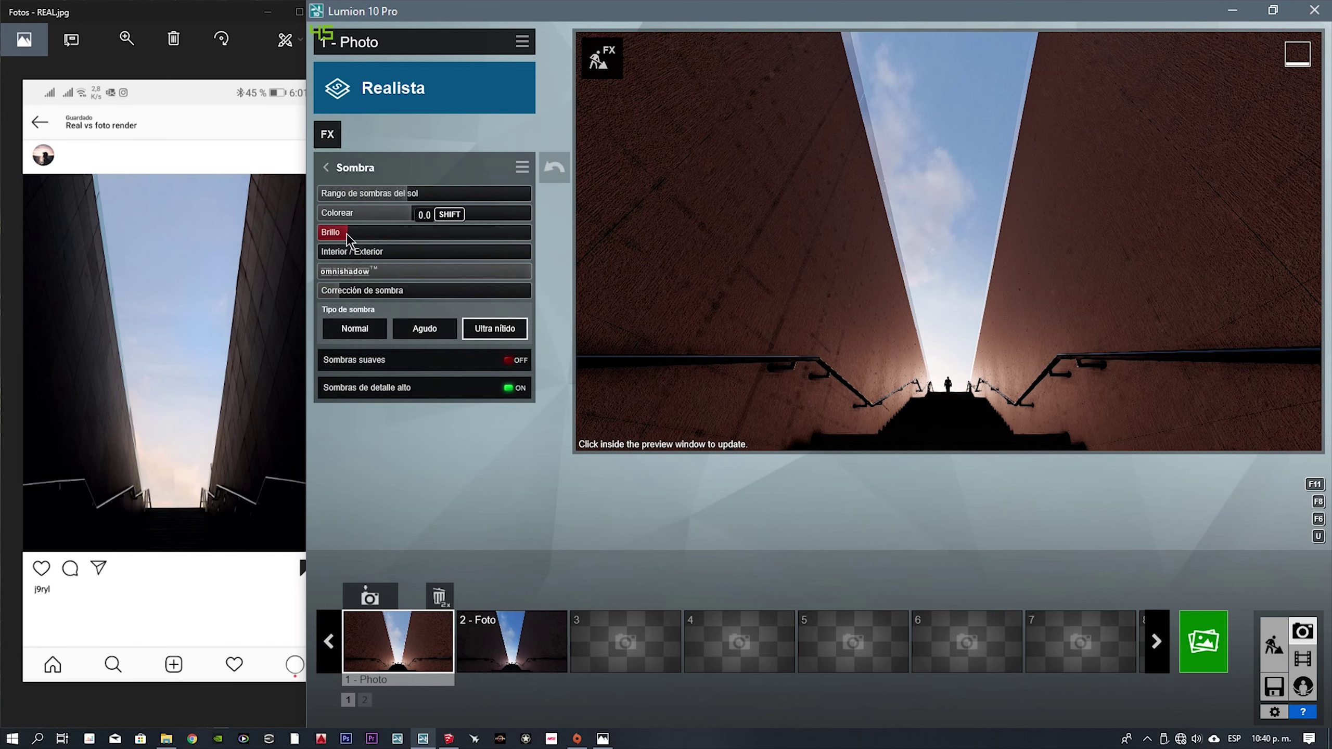
left_click(785, 284)
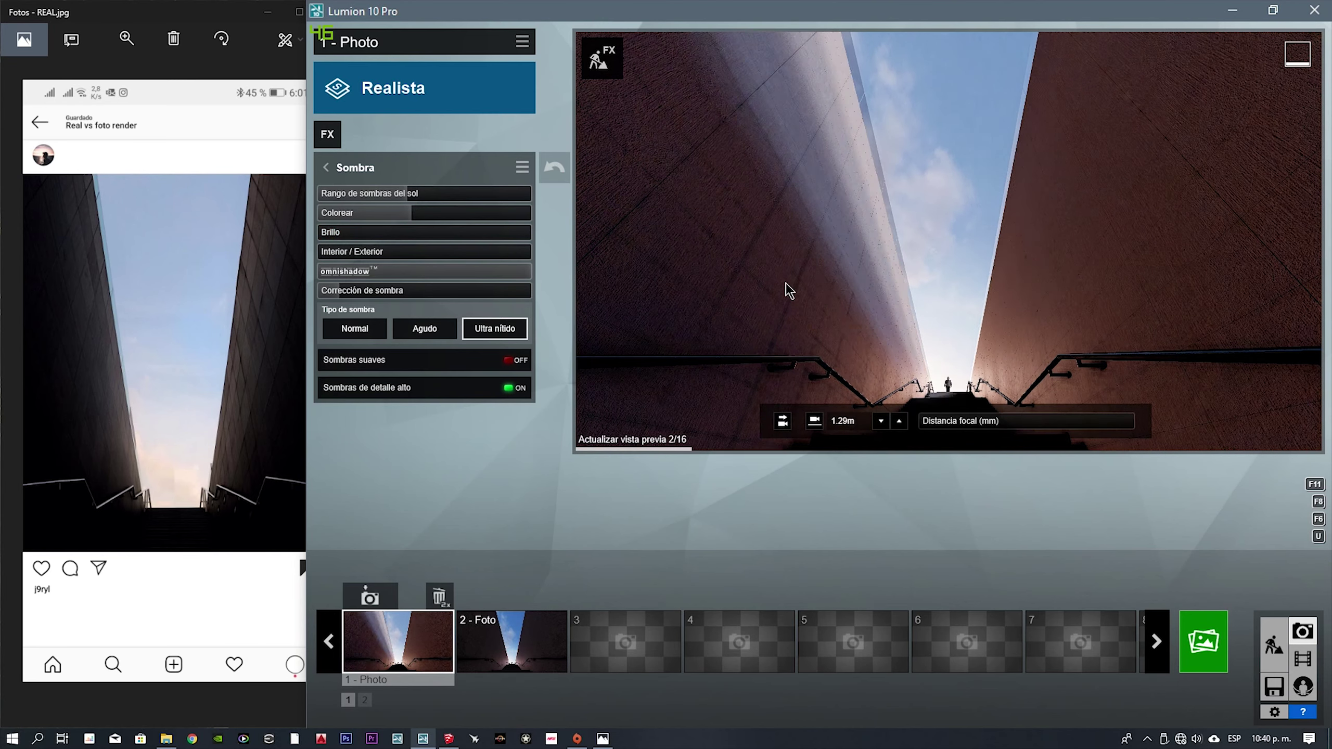
- Remove the shadow colour tint, adjust the correction and lower Interior/Exterior, refreshing the preview
left_click_drag(414, 212, 270, 214)
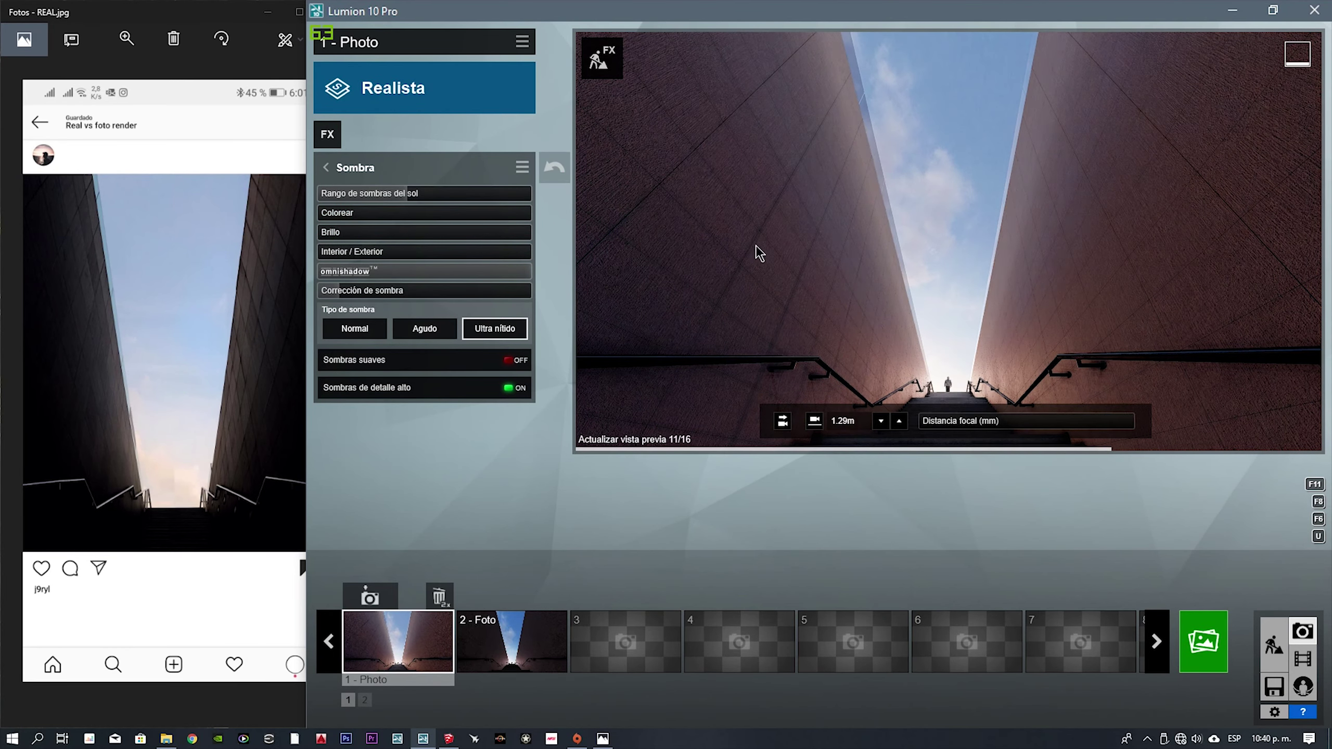
left_click(351, 289)
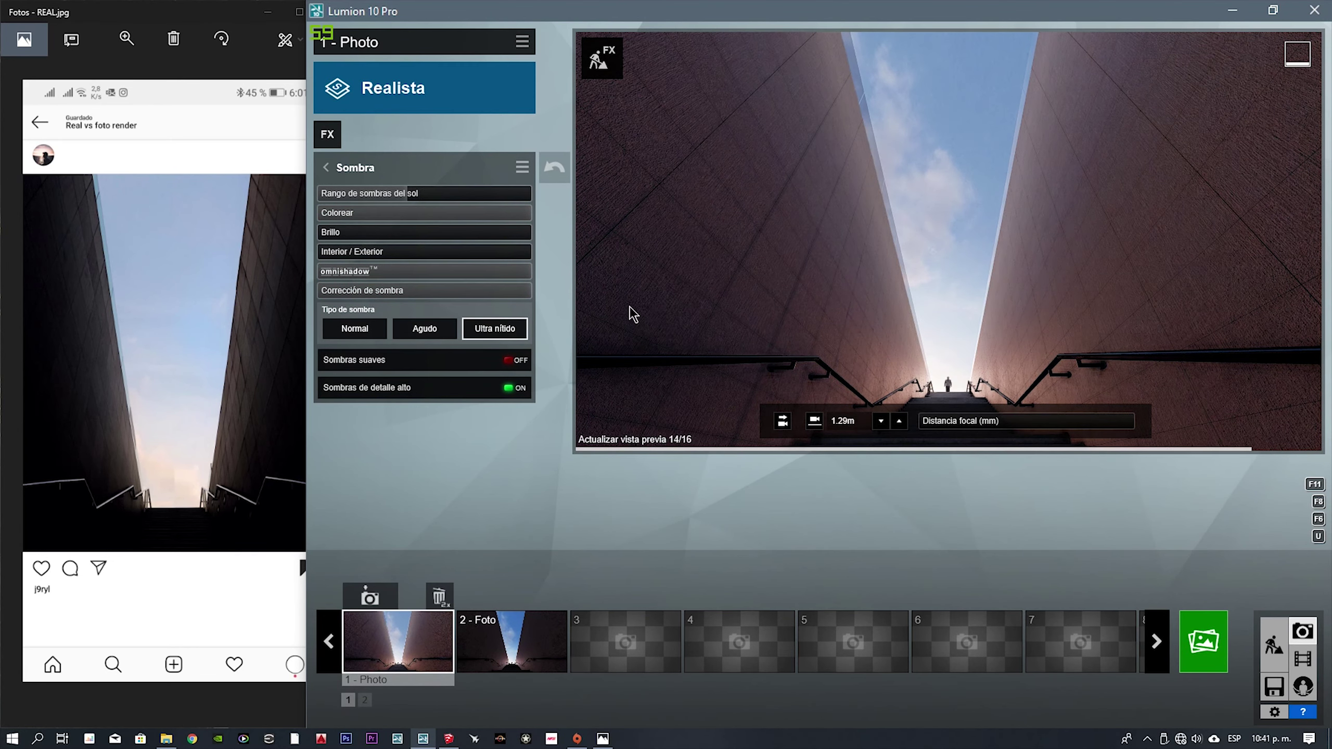
left_click(844, 290)
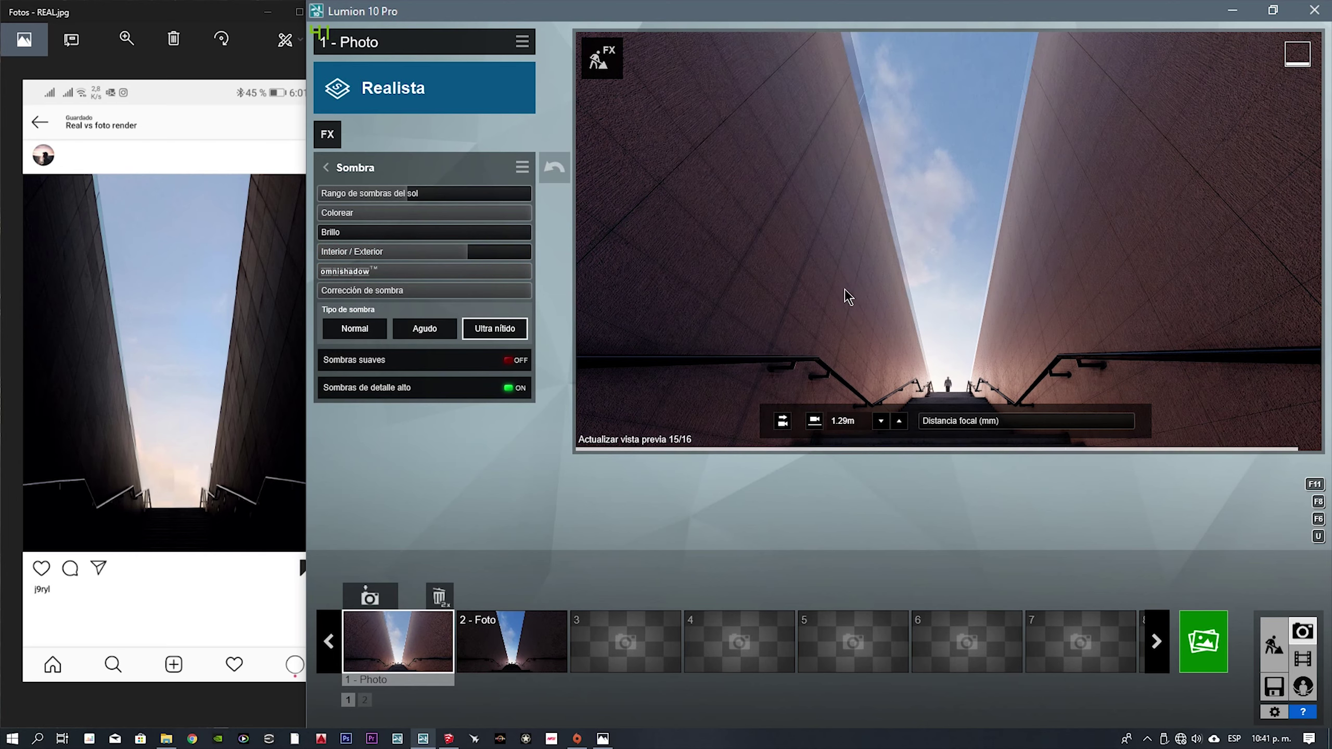
left_click_drag(442, 242, 412, 255)
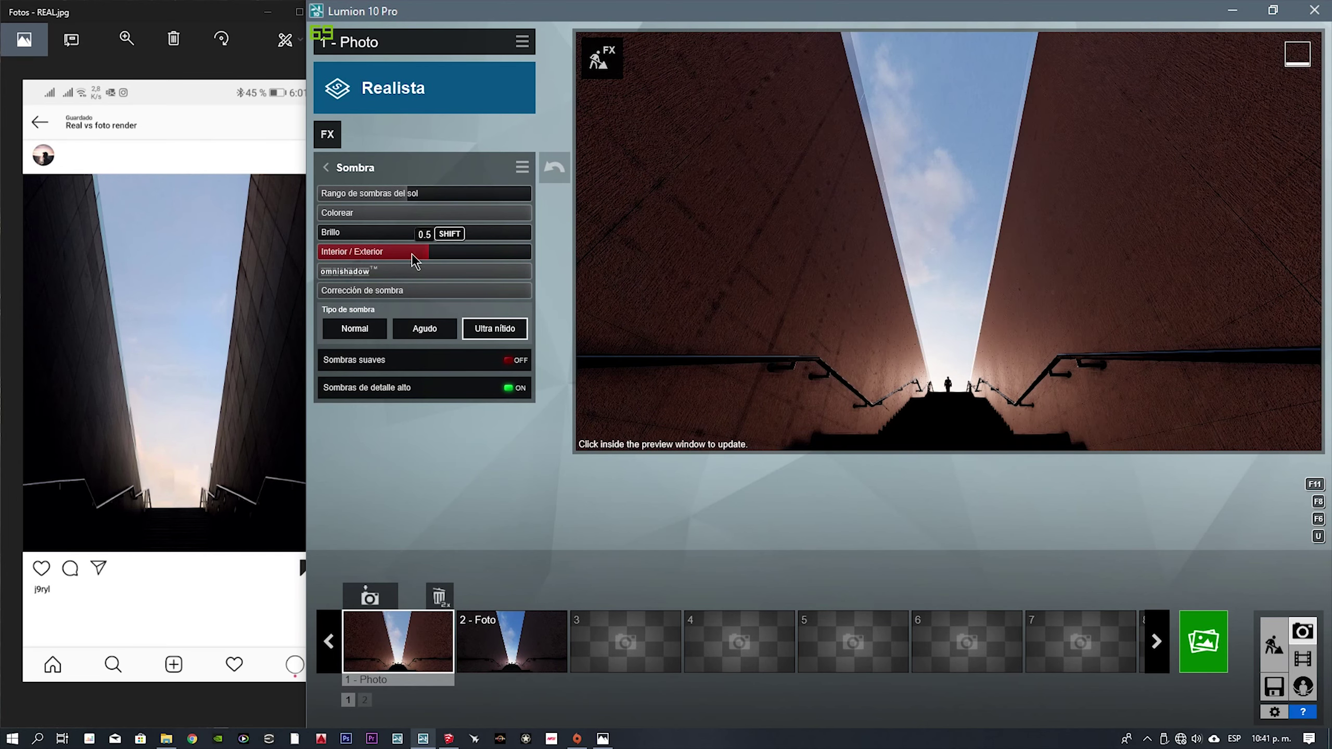
left_click(609, 257)
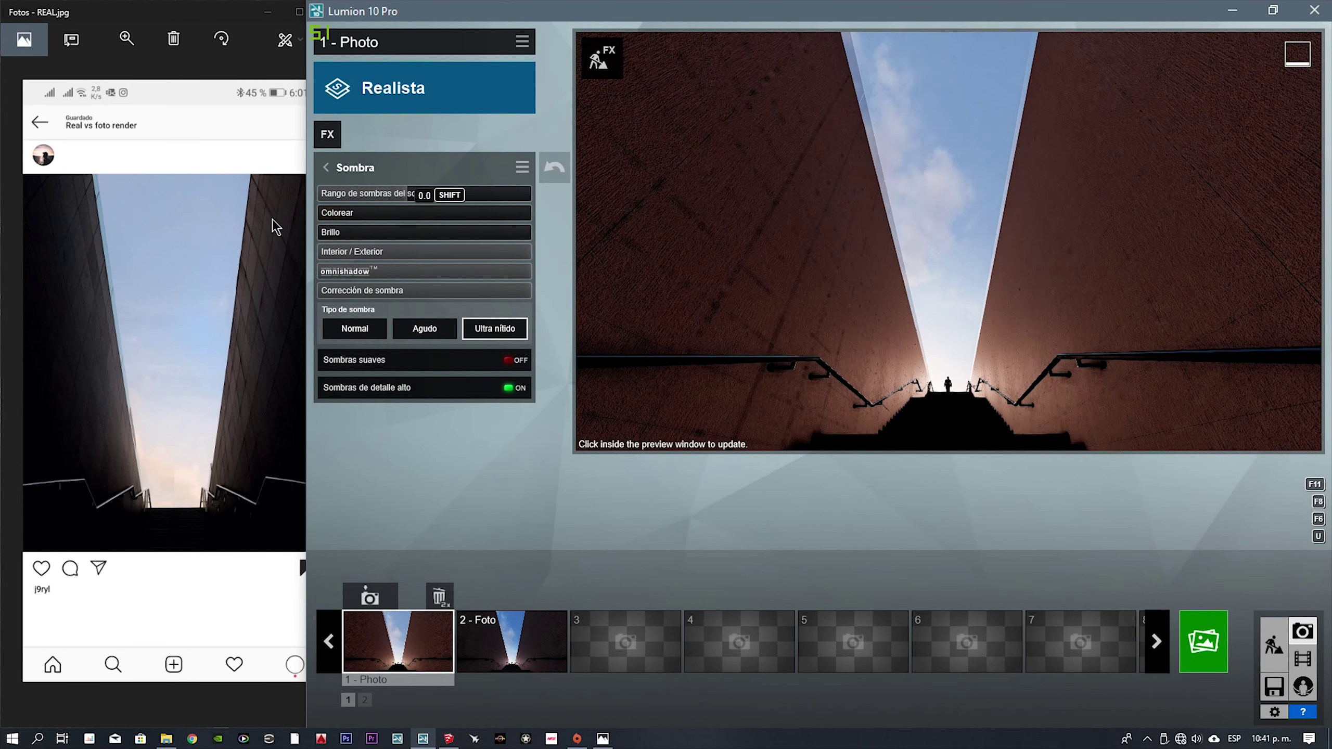
- Add the Filtros de color analógico effect from Artístico 2 and raise its Estilo to 1.0
left_click(327, 134)
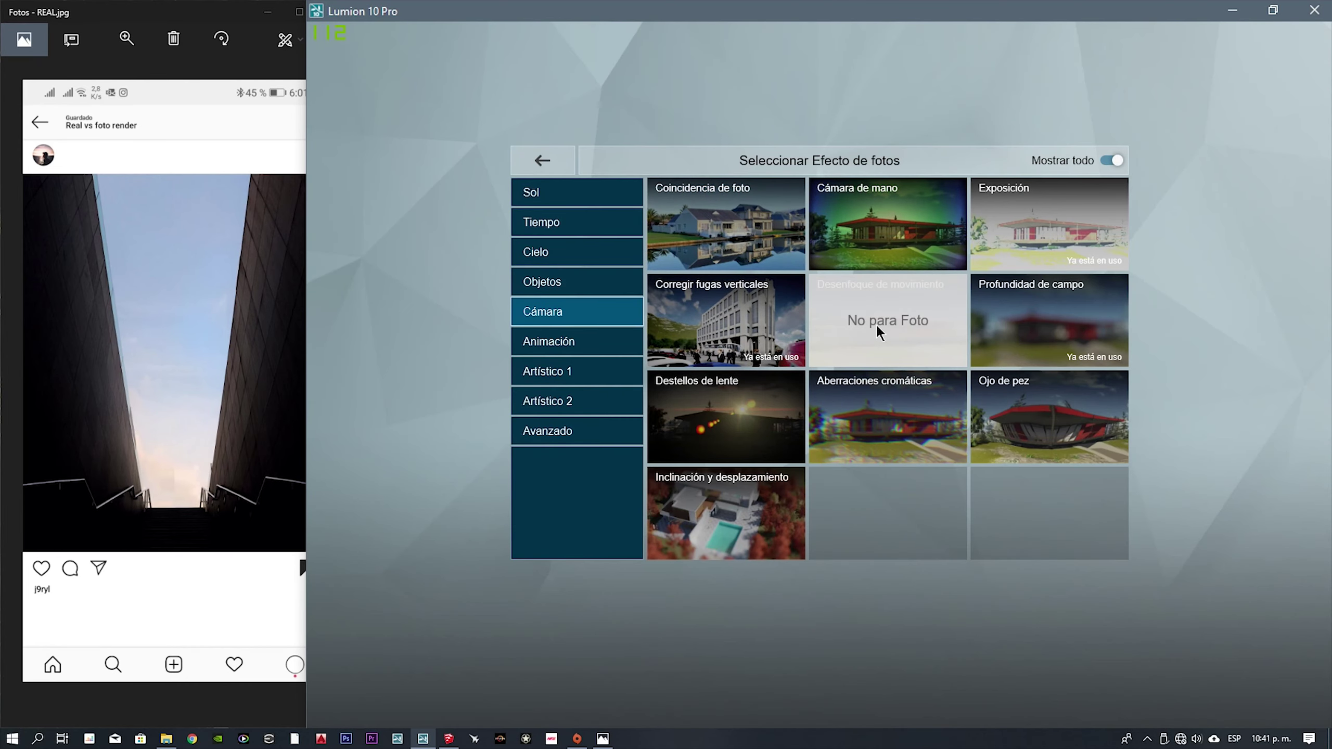
left_click(564, 346)
left_click(567, 370)
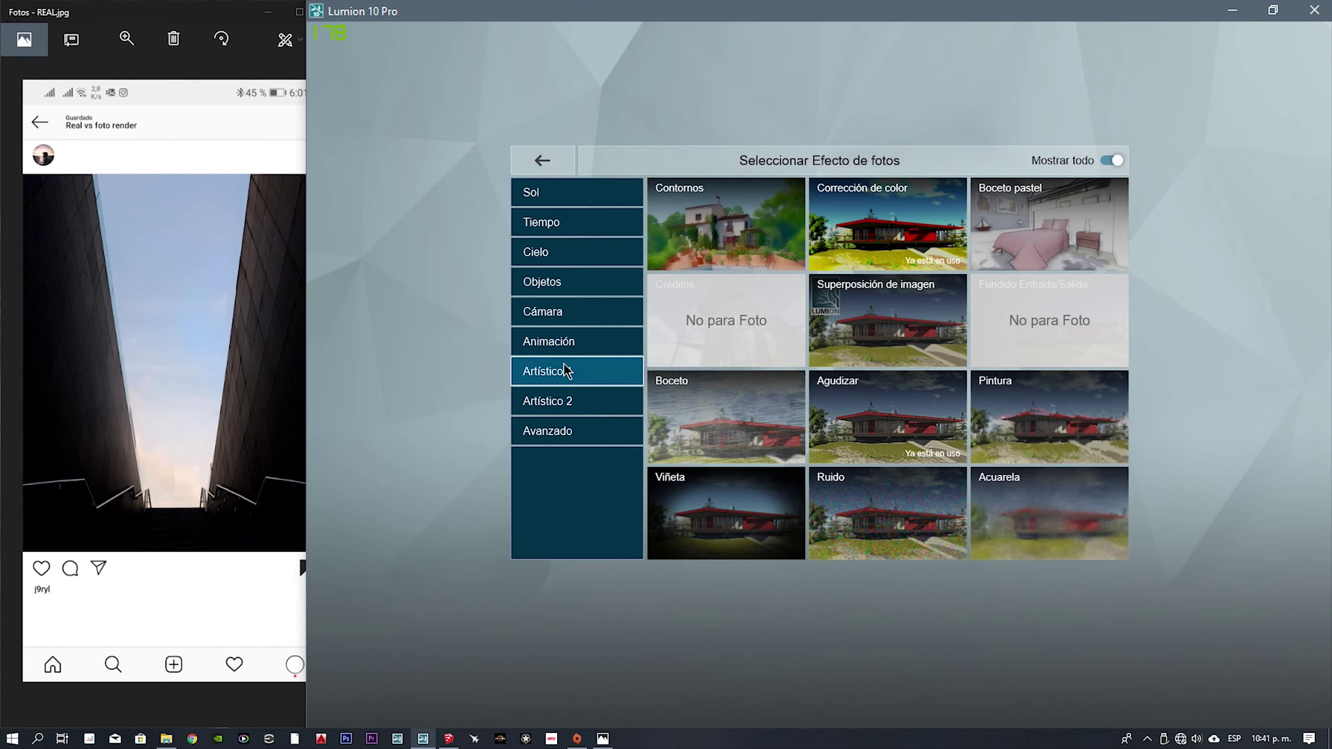
left_click(572, 401)
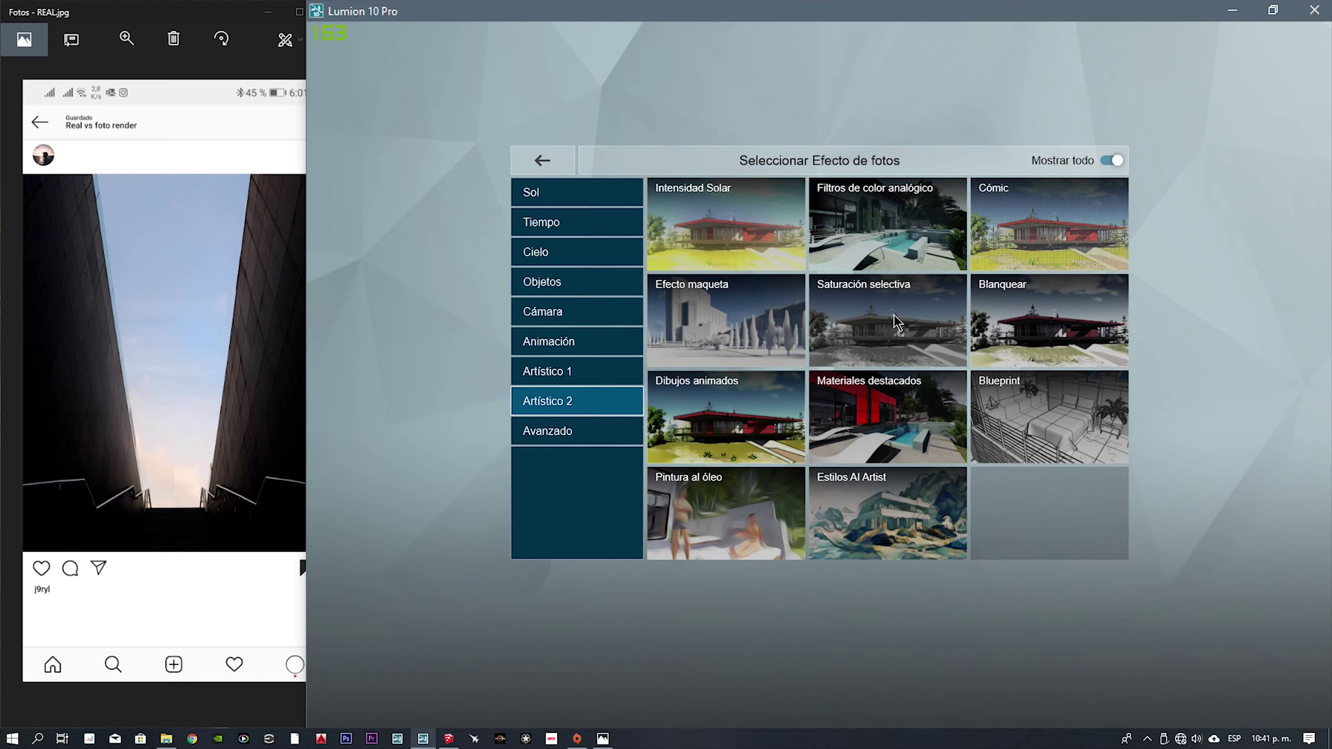
left_click(928, 262)
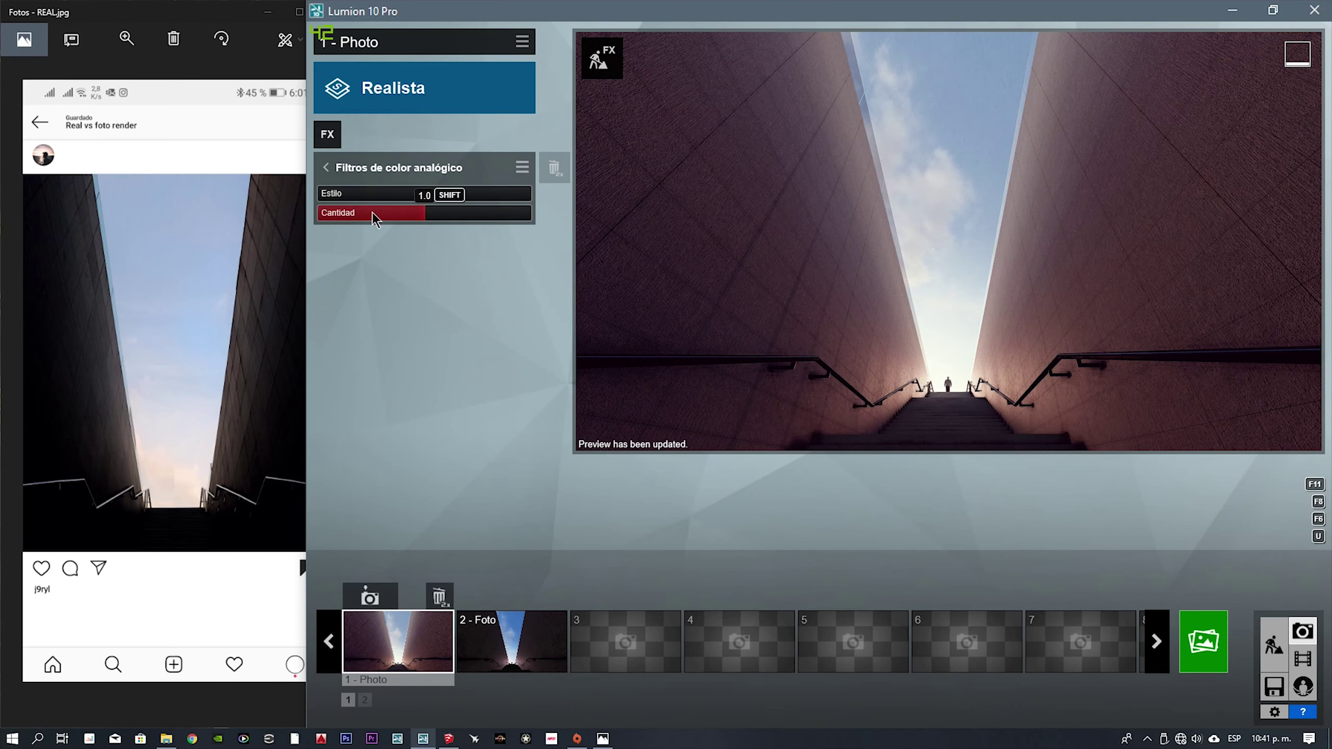
left_click_drag(323, 198, 359, 199)
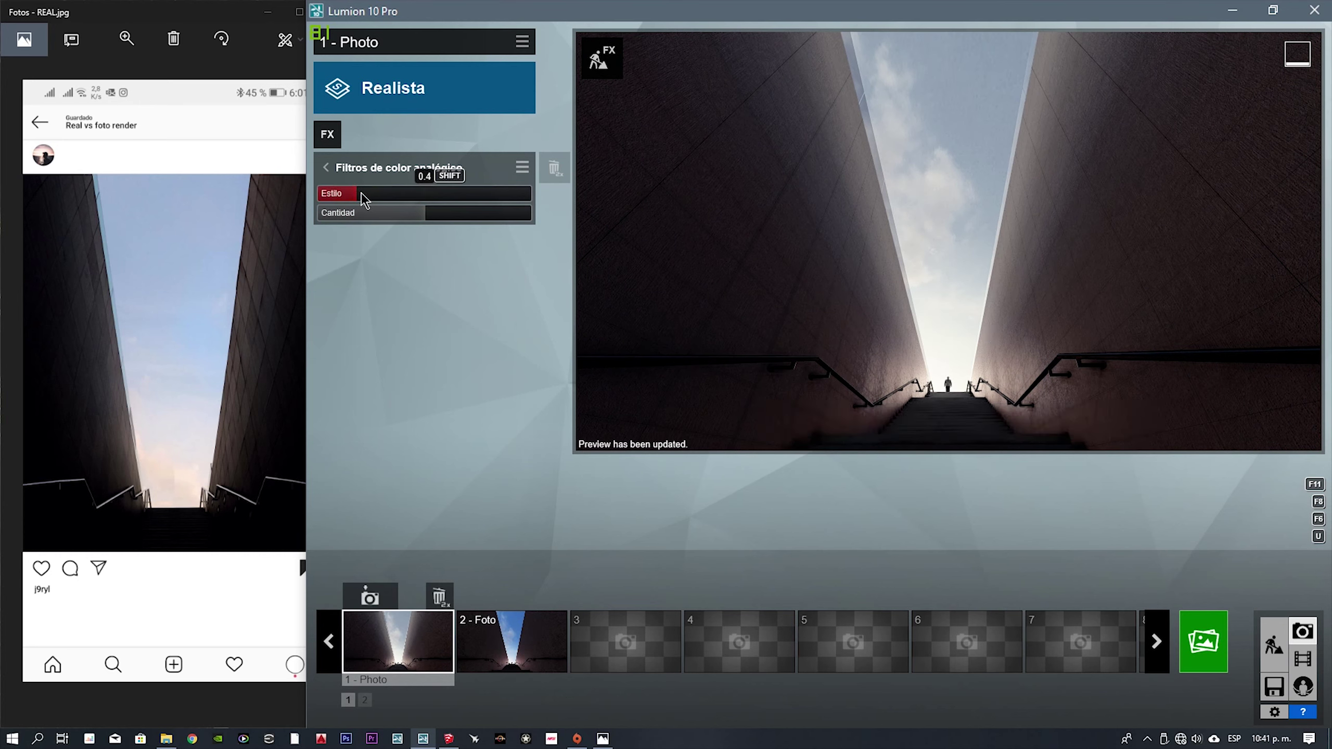
mouse_move(361, 198)
left_mouse_down()
mouse_move(526, 211)
mouse_move(309, 215)
left_mouse_up()
- Set the filter Estilo to 1.1 and settle Cantidad at 0.9 after preview checks
mouse_move(433, 225)
left_mouse_down()
mouse_move(512, 217)
mouse_move(440, 221)
left_mouse_up()
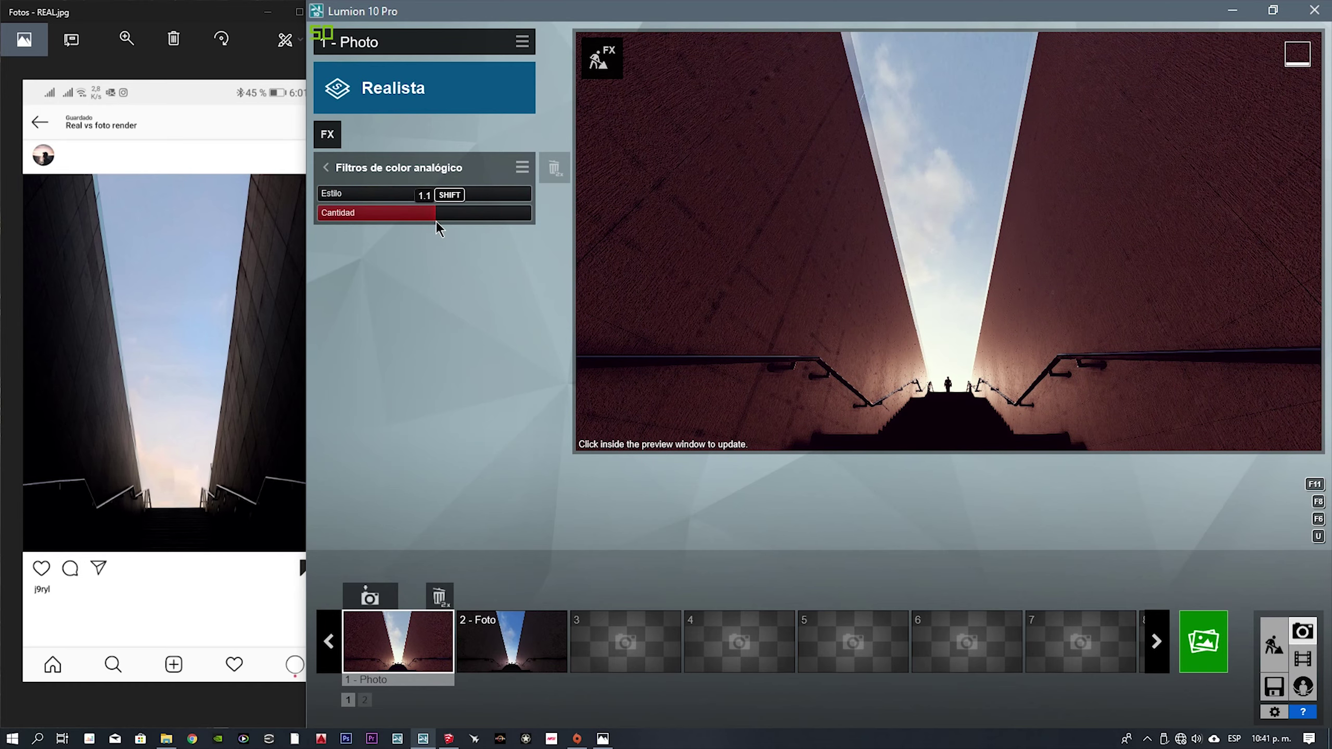
left_click_drag(336, 199, 363, 198)
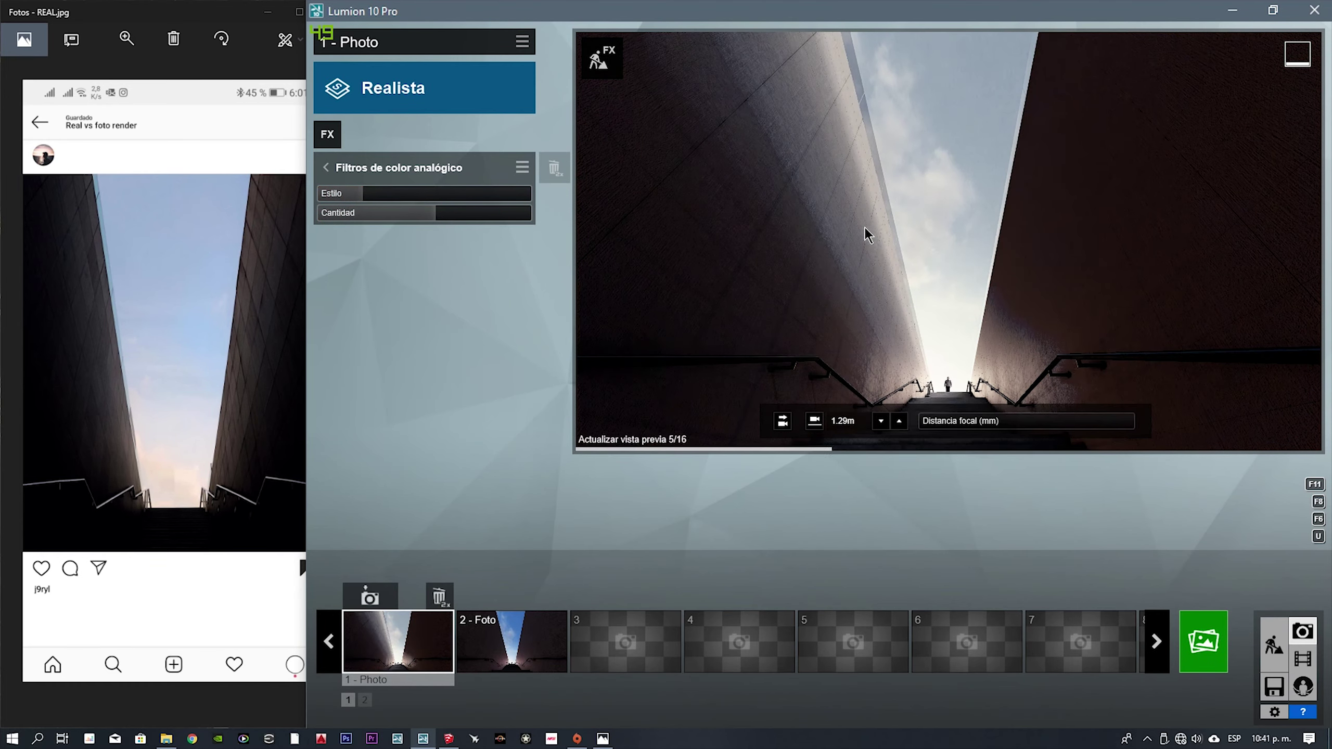
left_click_drag(457, 221, 487, 223)
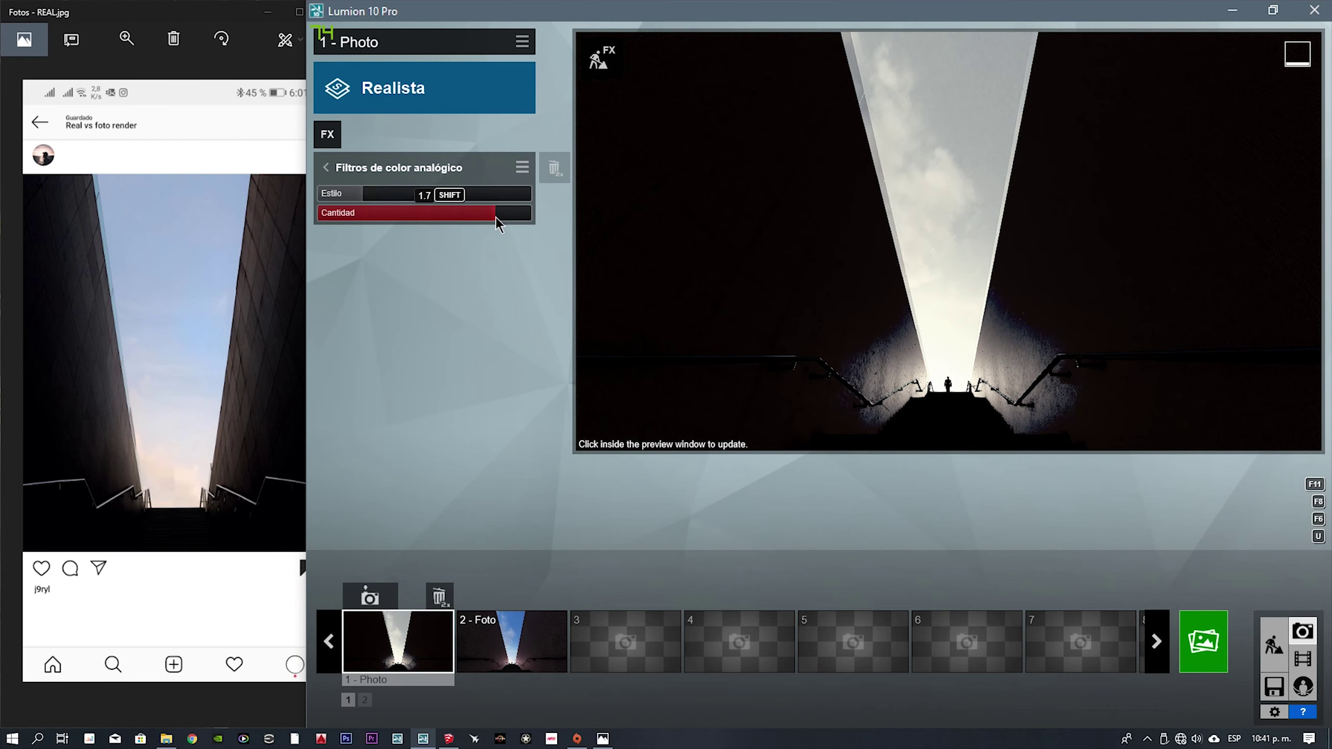
left_click(833, 284)
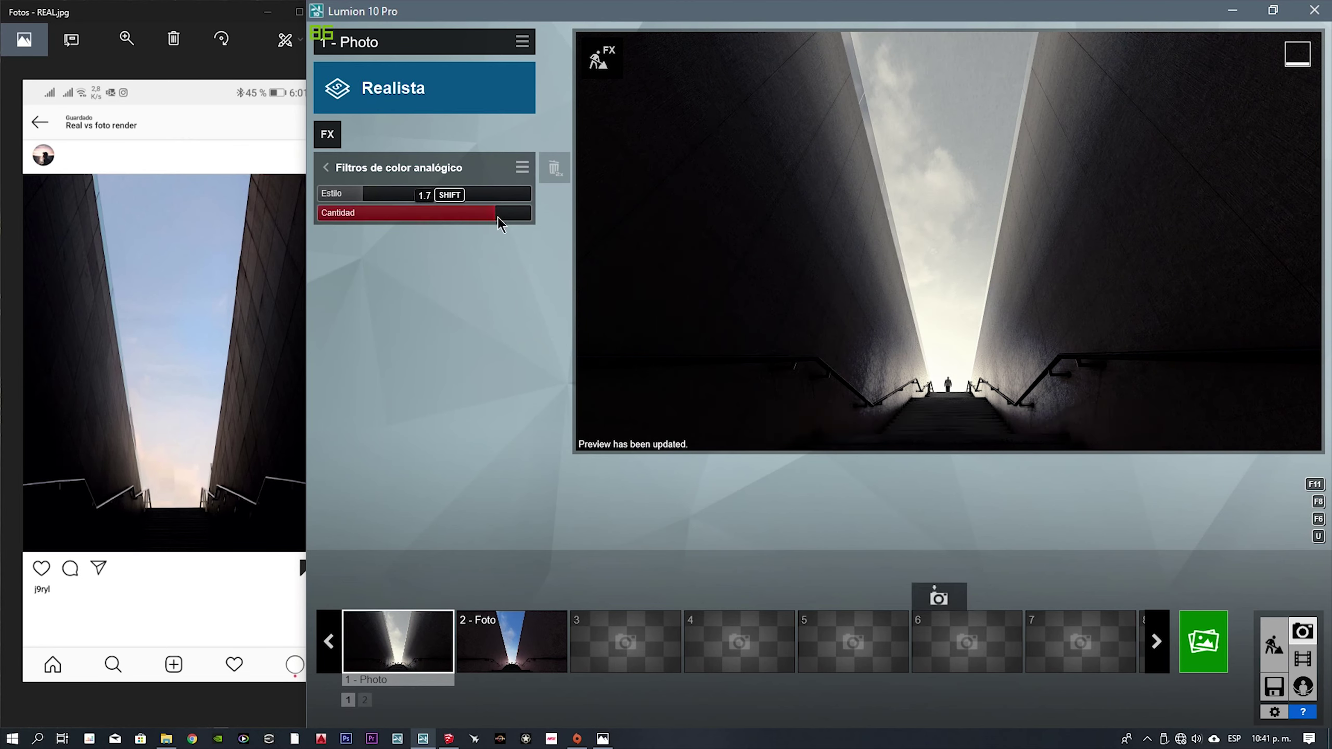
left_click_drag(498, 223, 462, 225)
left_click(999, 295)
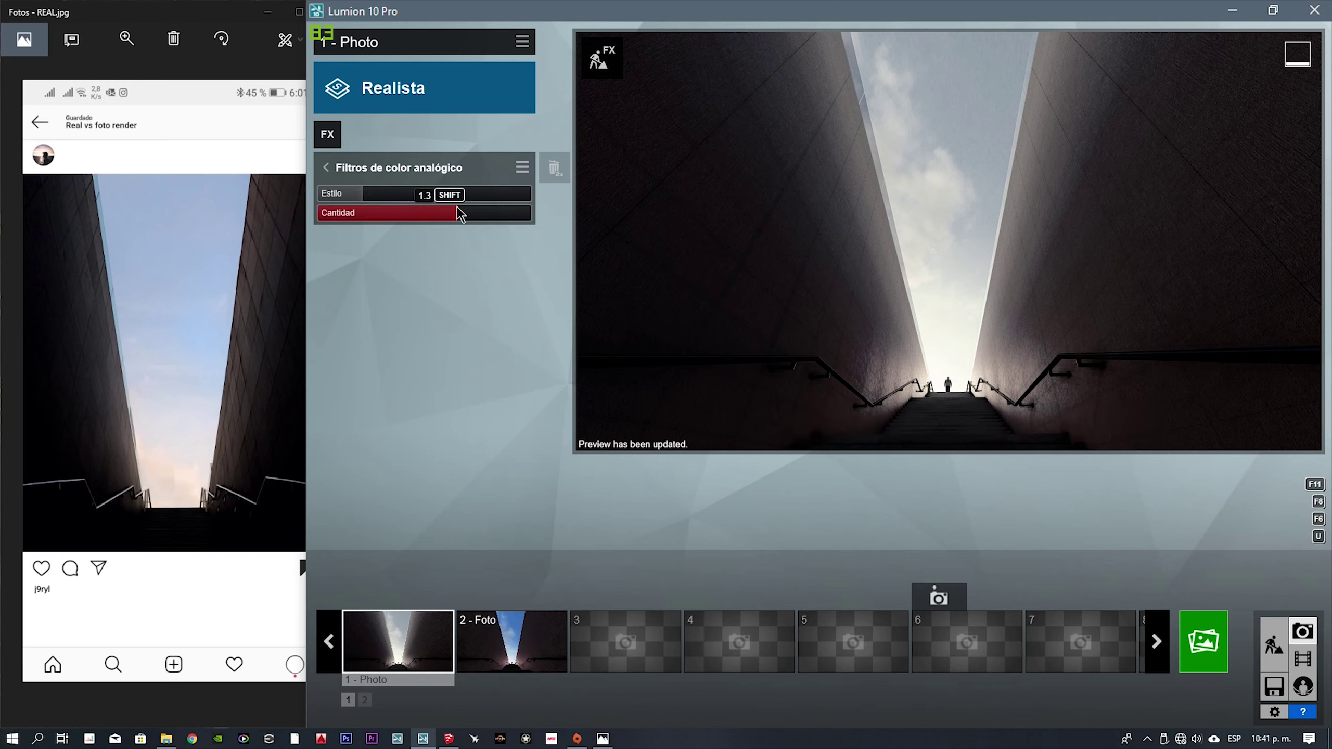
left_click_drag(456, 217, 415, 216)
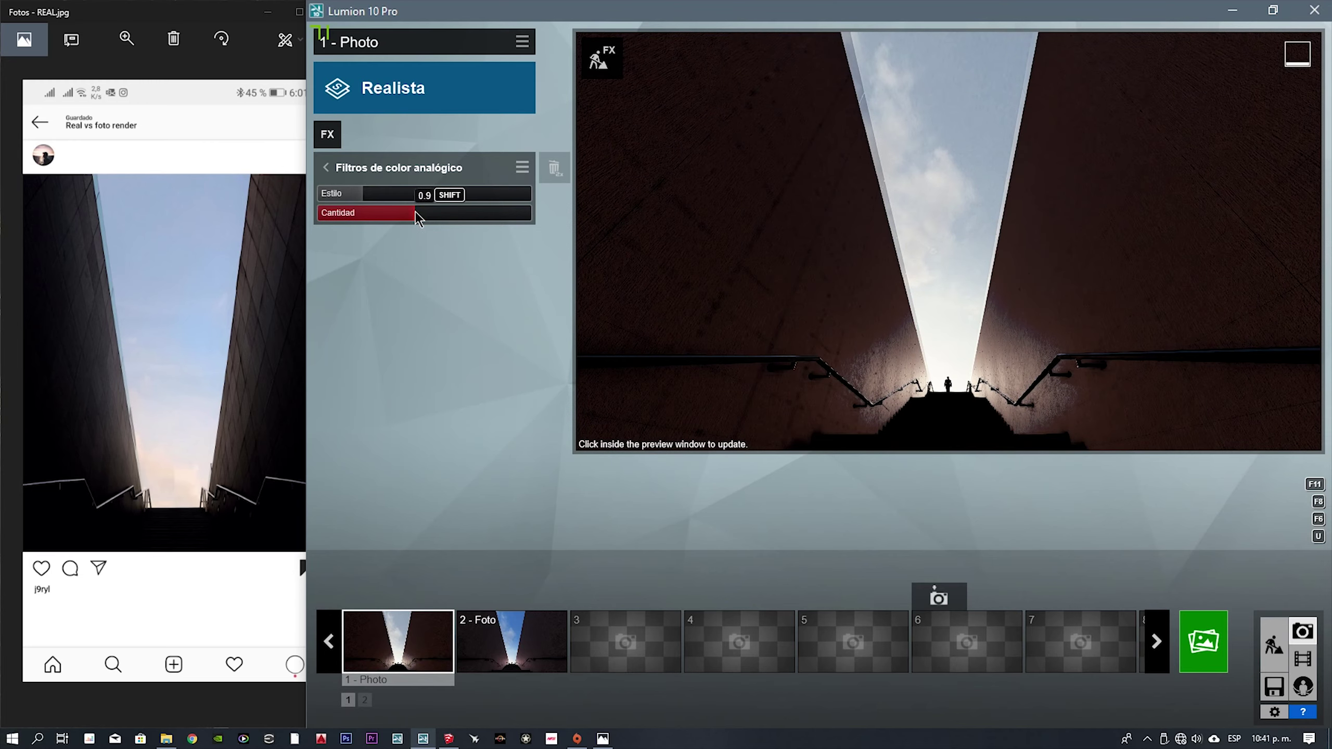
left_click(710, 321)
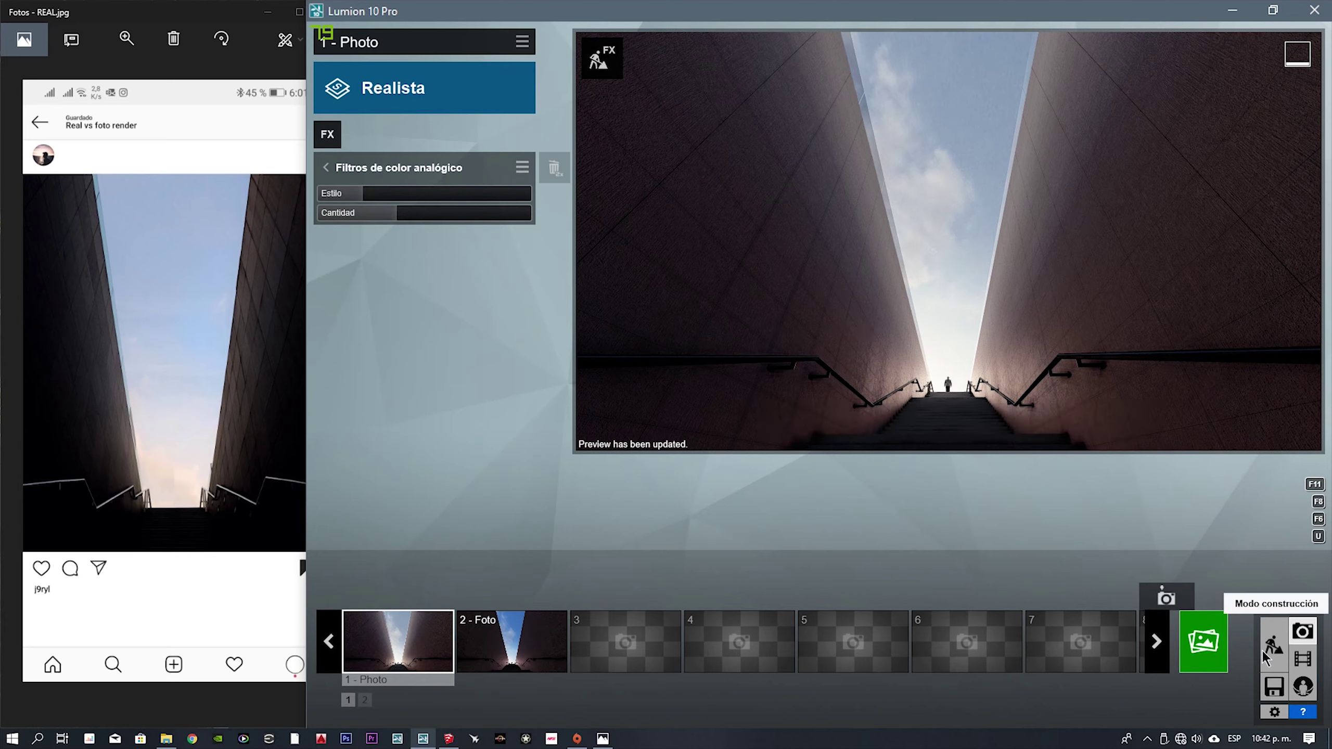
left_click(334, 170)
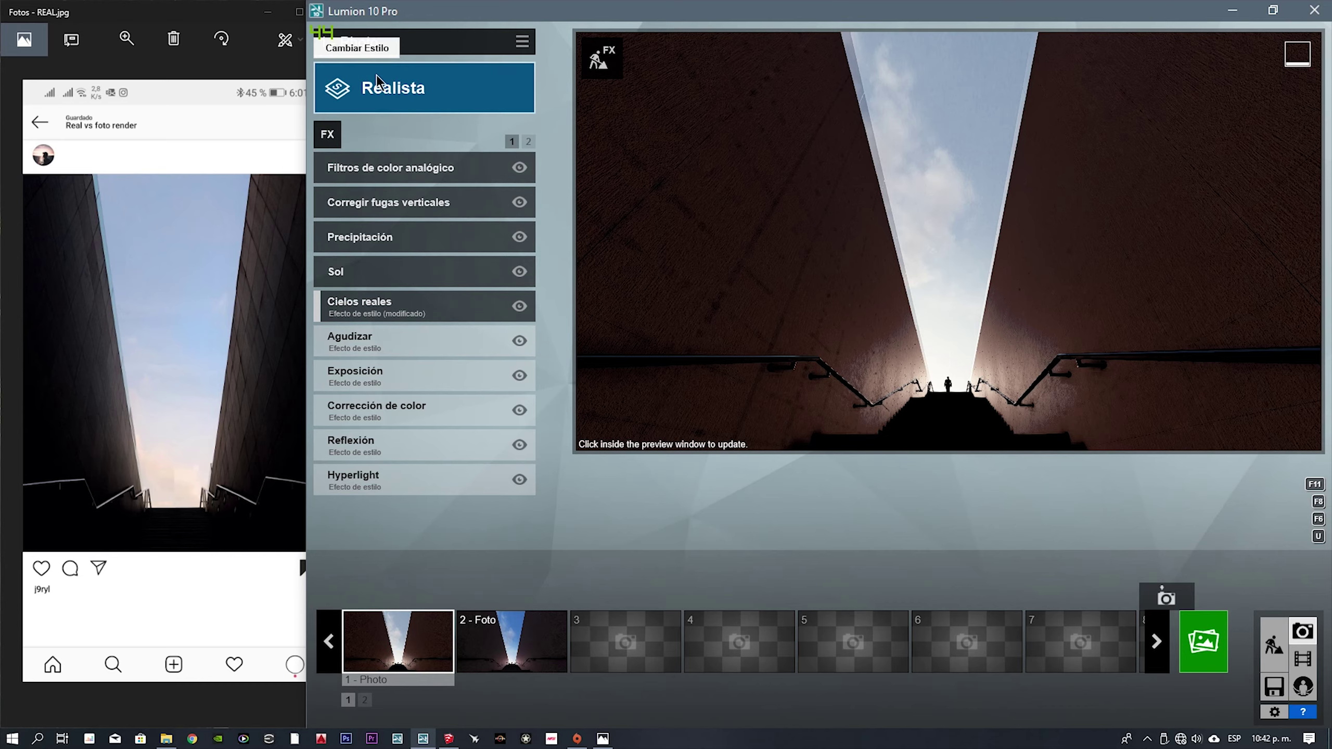
- Add the Reflexión effect from the Avanzado category
left_click(393, 88)
left_click(1164, 168)
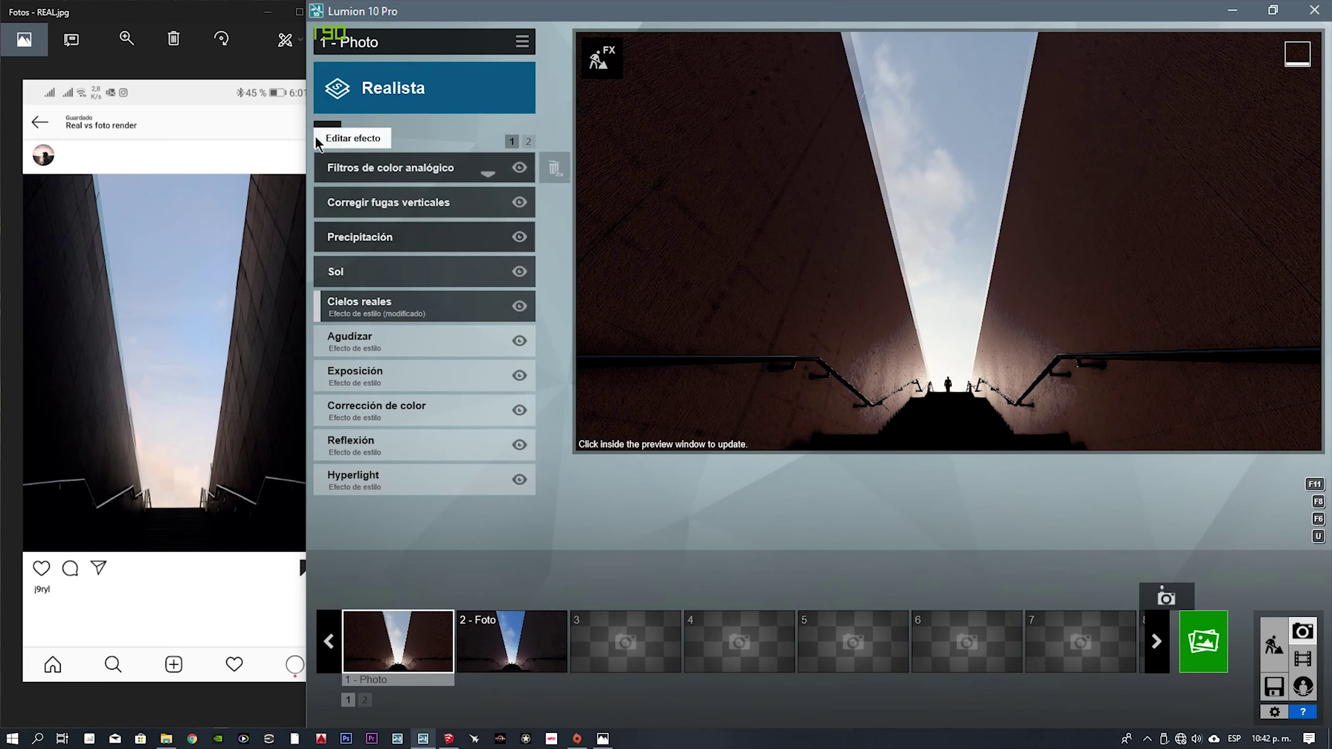
left_click(335, 141)
left_click(577, 431)
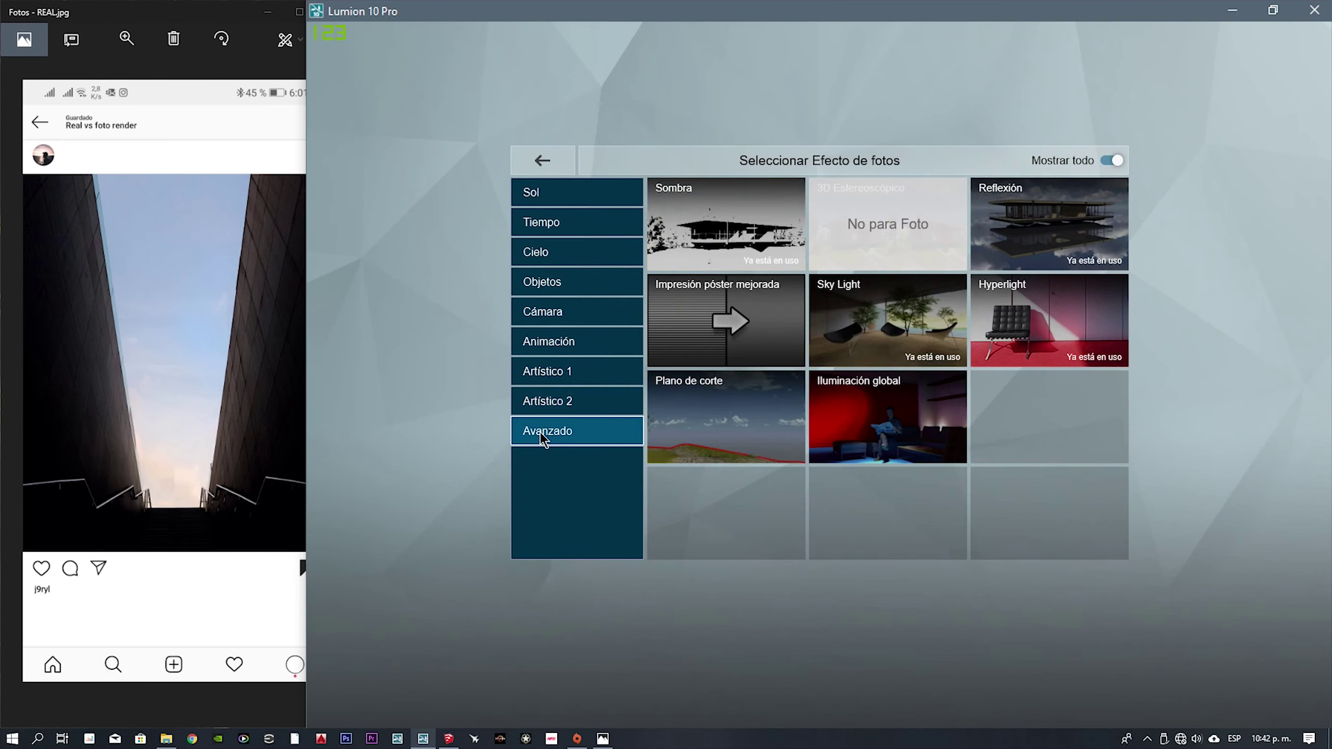
left_click(1031, 215)
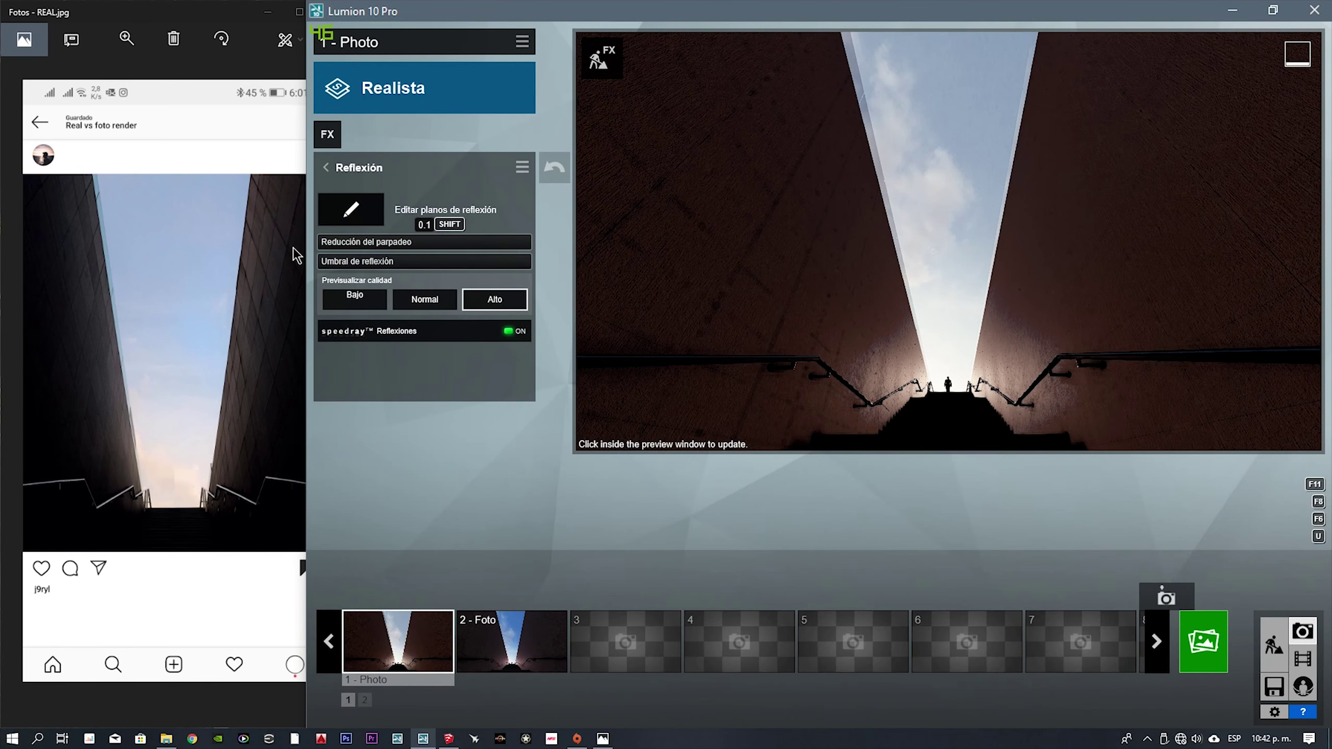
- Mark the left and right glass strips and both tall walls as reflection planes
left_click(368, 209)
left_click(336, 702)
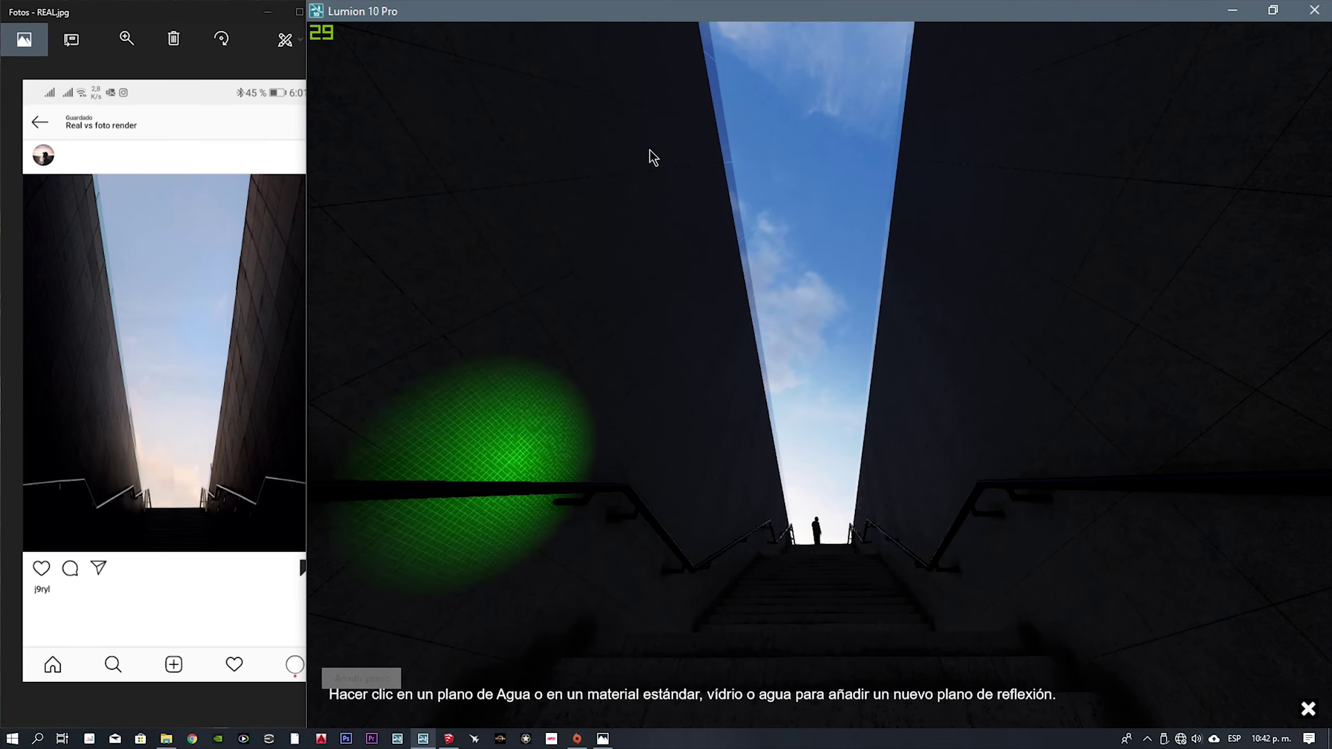
left_click(725, 137)
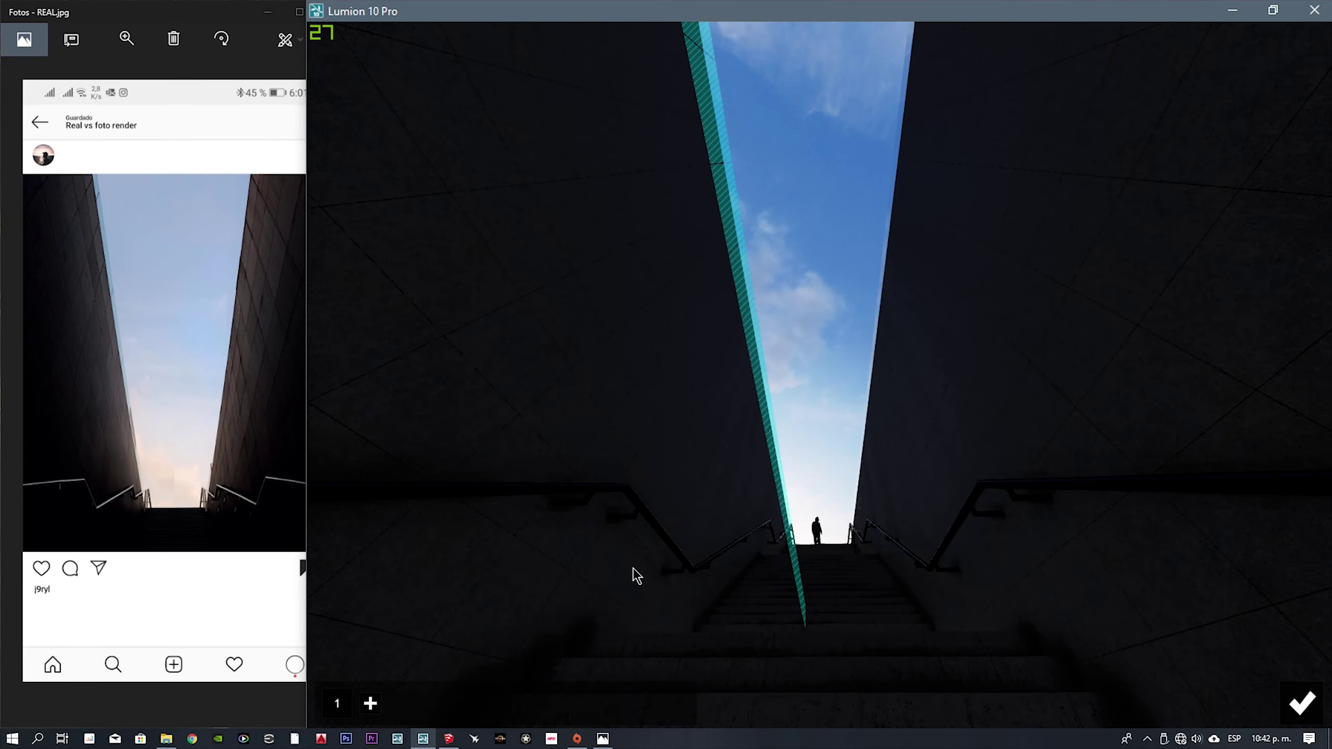
left_click(383, 703)
left_click(902, 122)
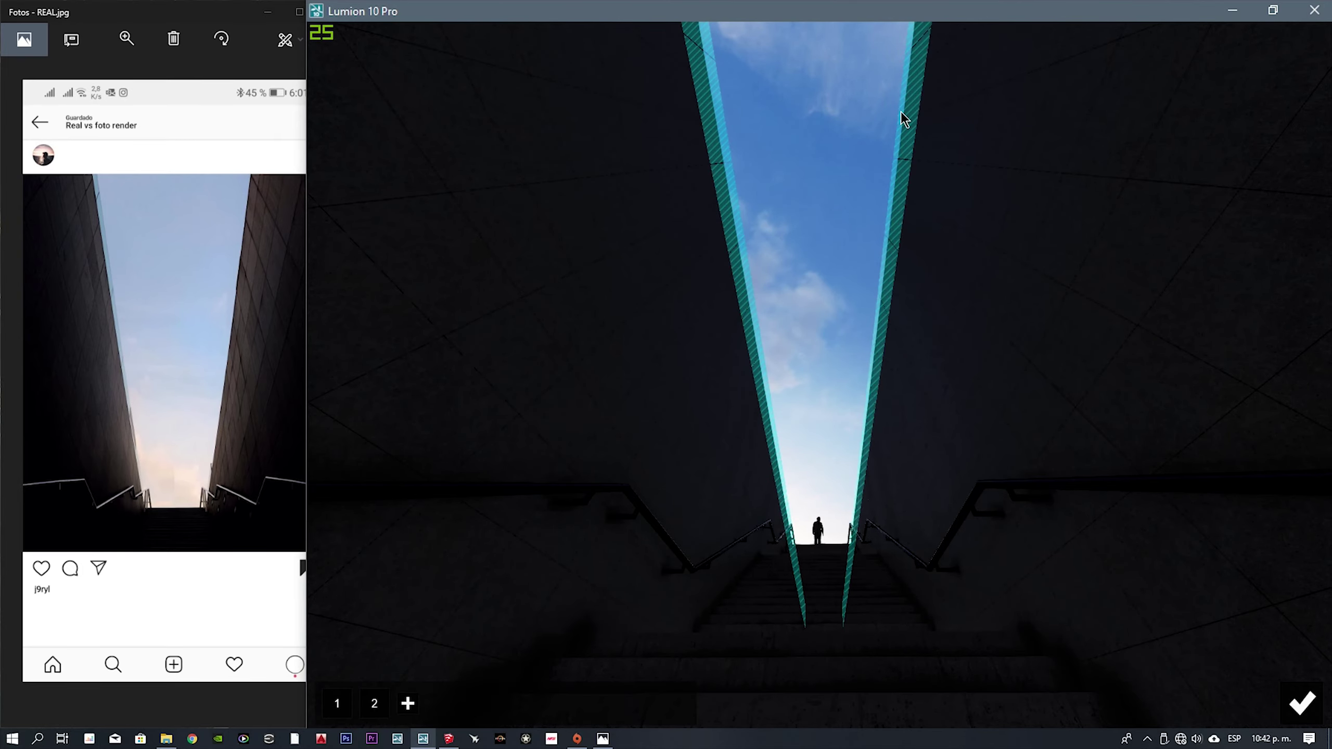
left_click(407, 703)
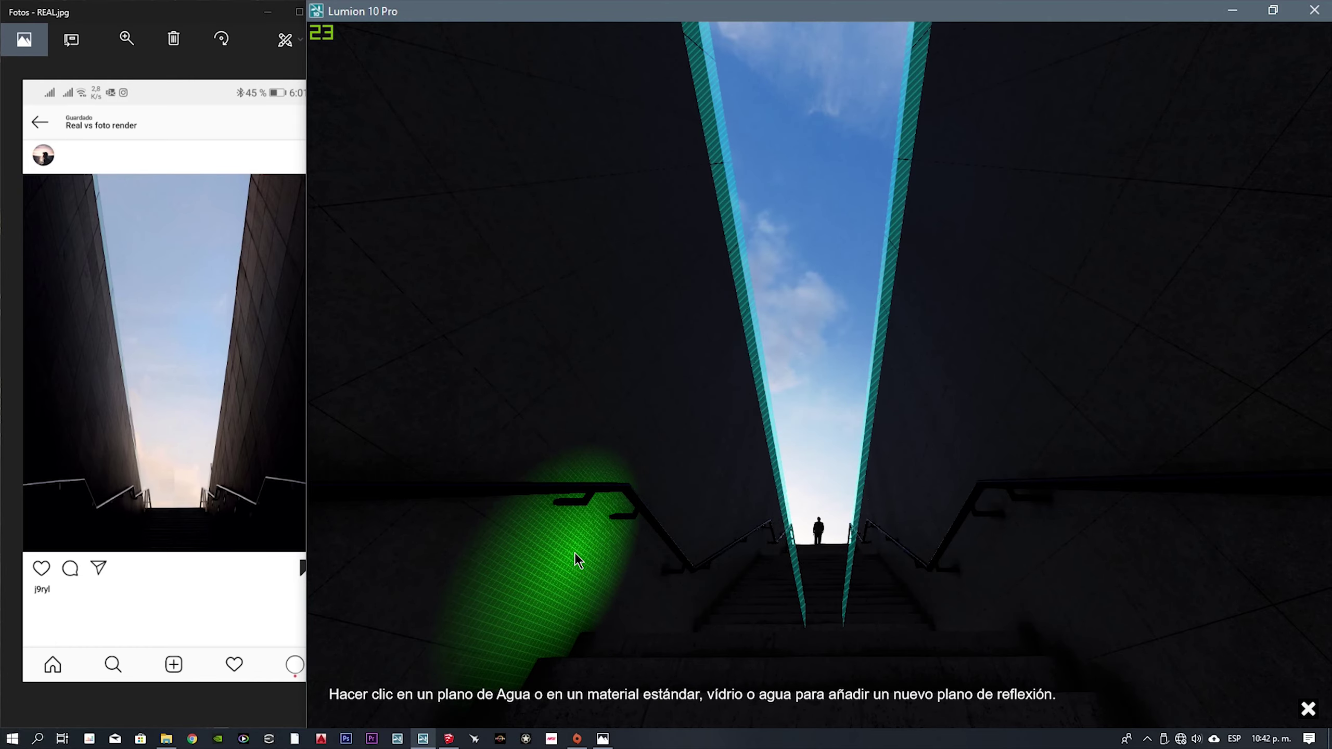
left_click(578, 560)
left_click(1058, 452)
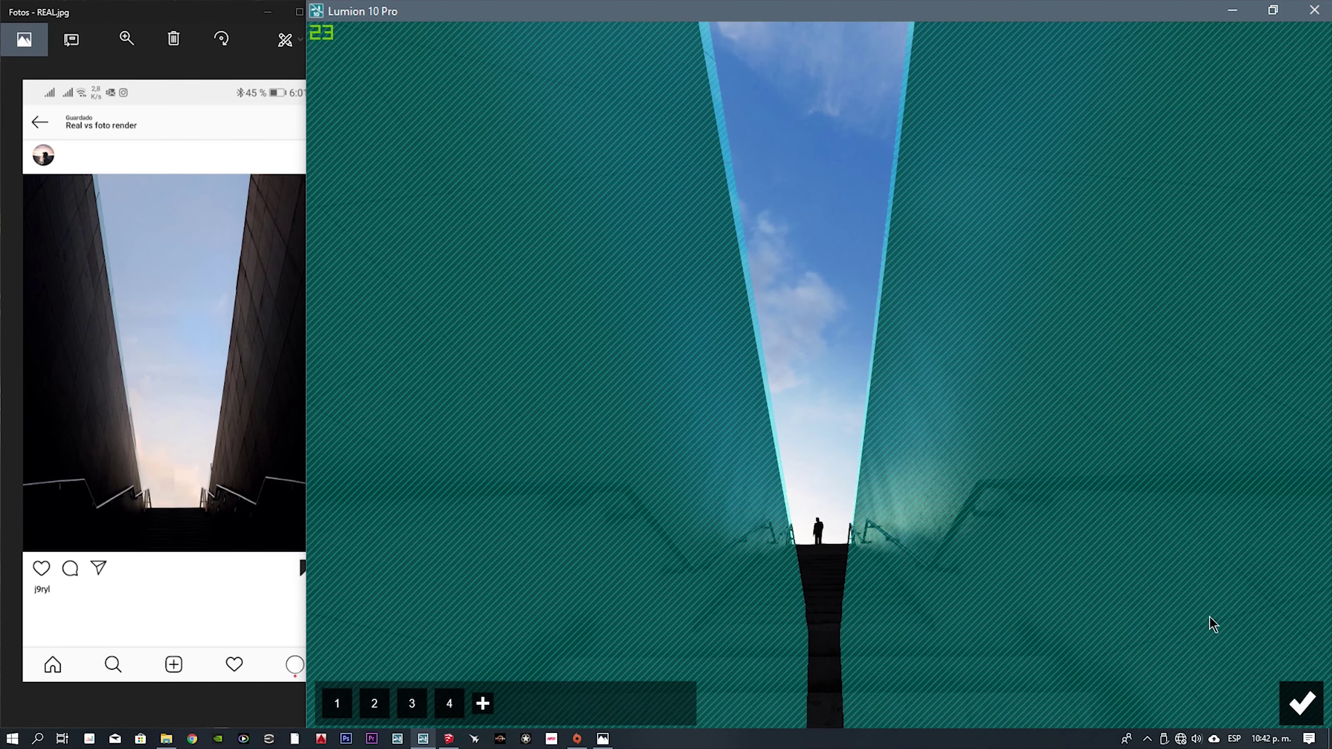
left_click(1301, 708)
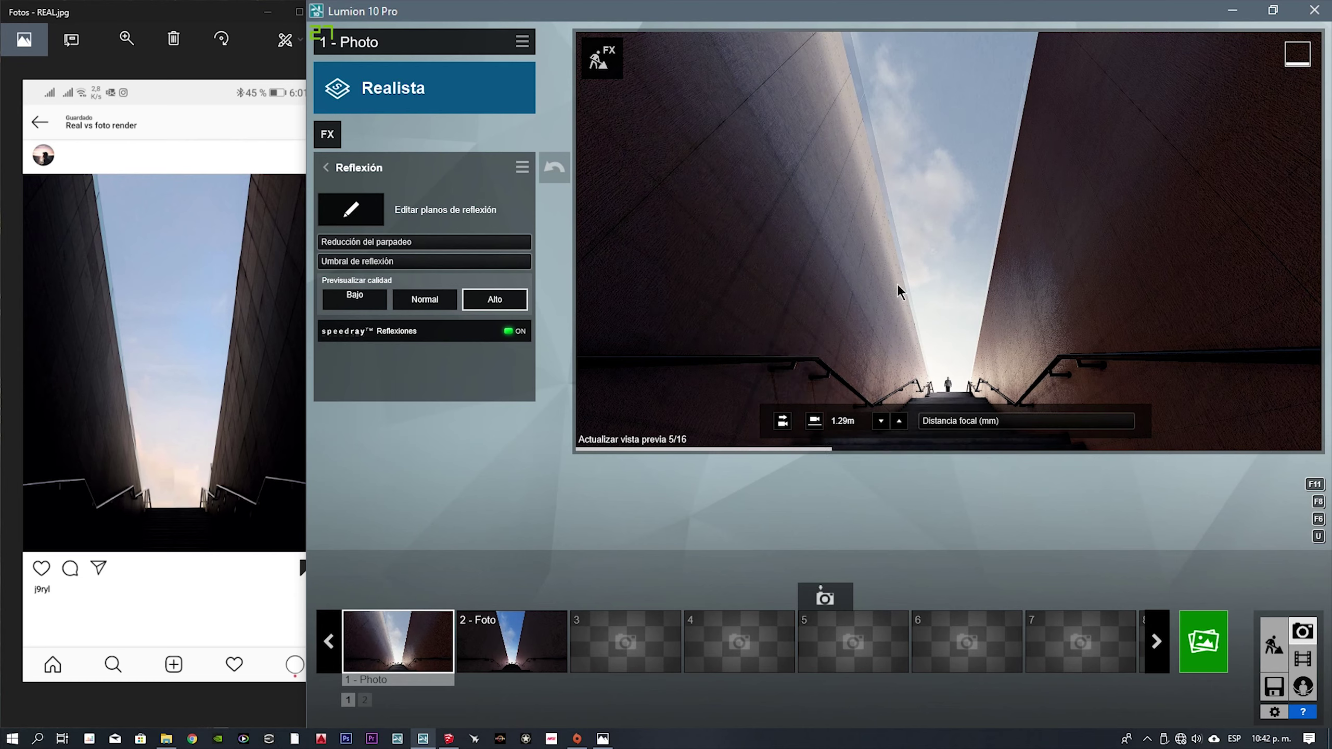
- Refresh the reflection preview, then retune the Filtros de color analógico Cantidad to about 1.1
left_click(387, 653)
left_click(876, 332)
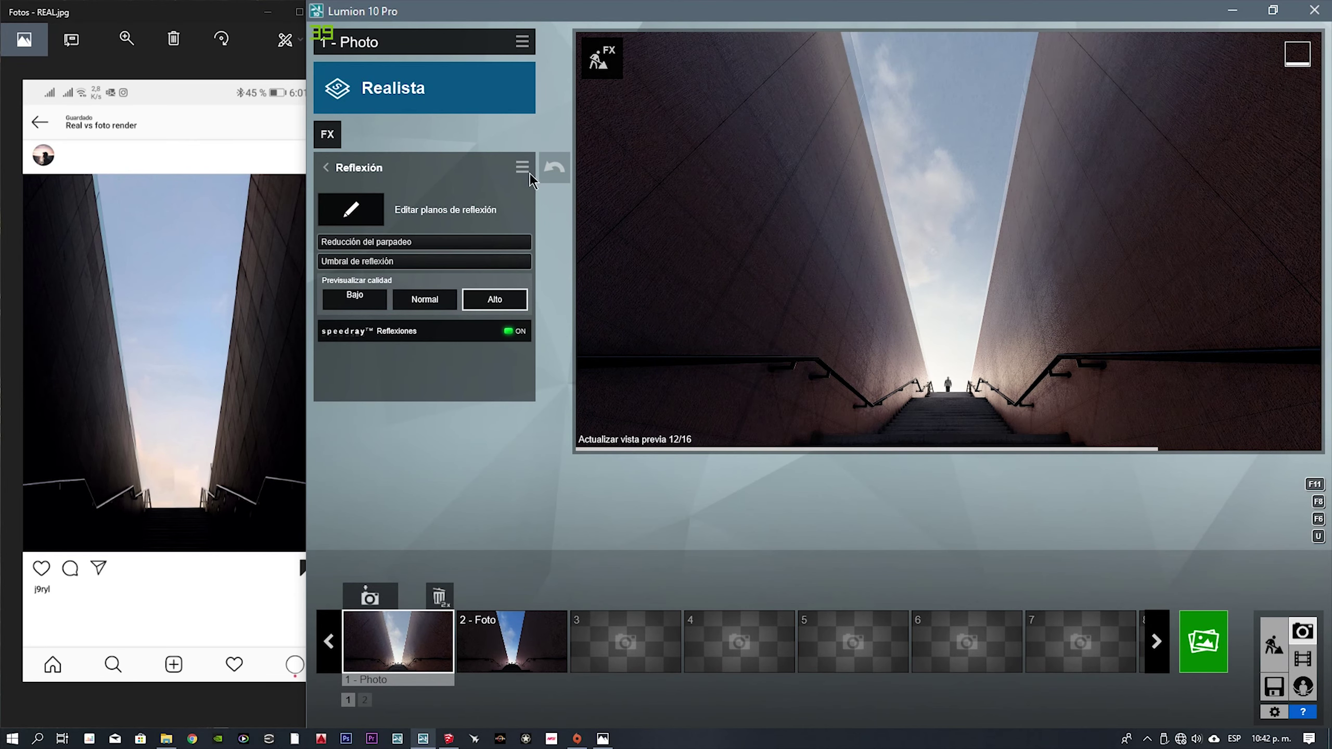
left_click(325, 167)
left_click(435, 169)
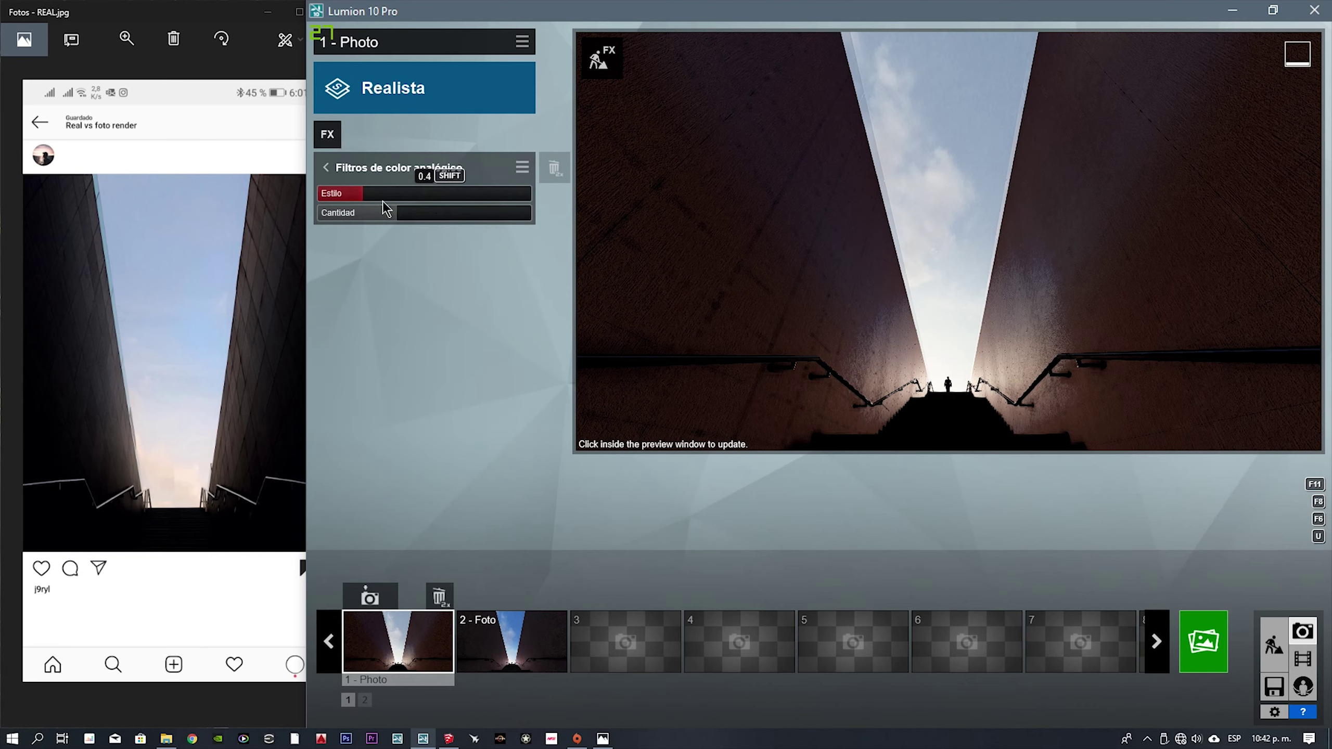
mouse_move(399, 216)
left_mouse_down()
mouse_move(478, 217)
mouse_move(437, 218)
mouse_move(458, 217)
left_mouse_up()
left_click(846, 319)
left_click(714, 261)
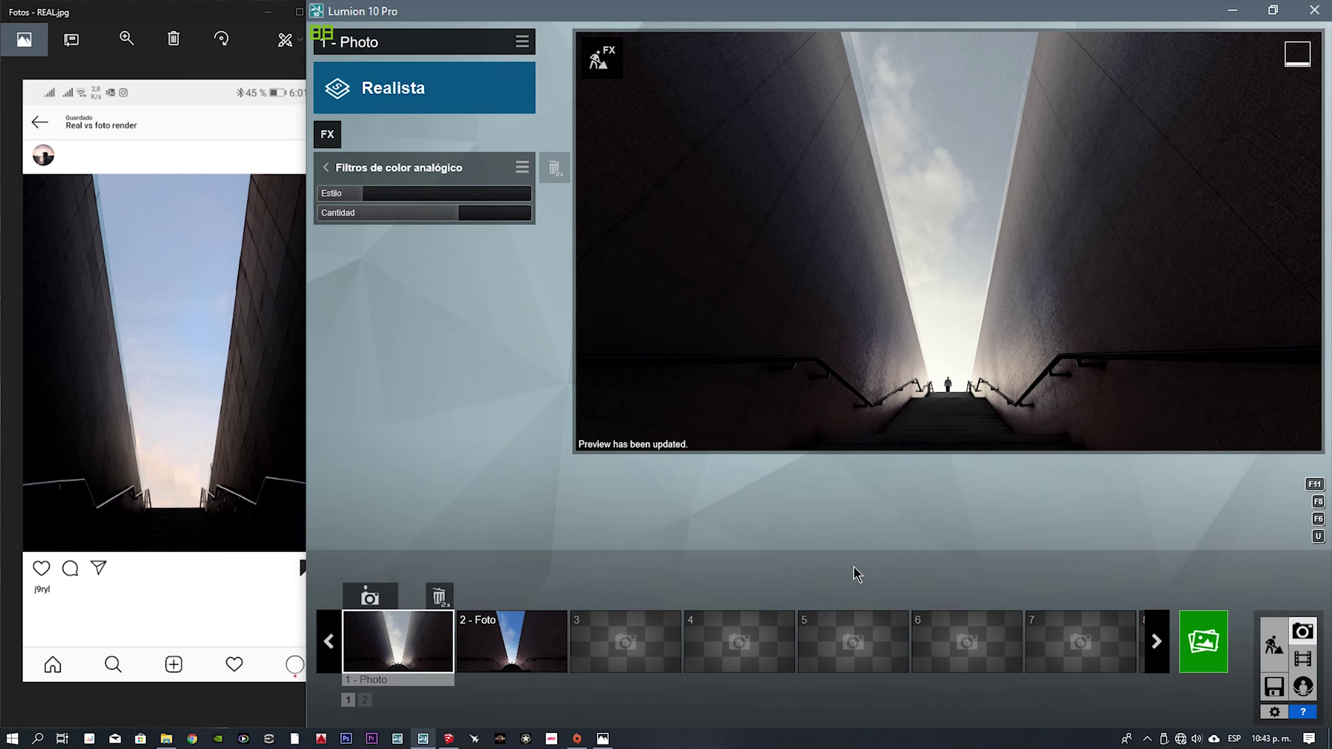
mouse_move(1080, 641)
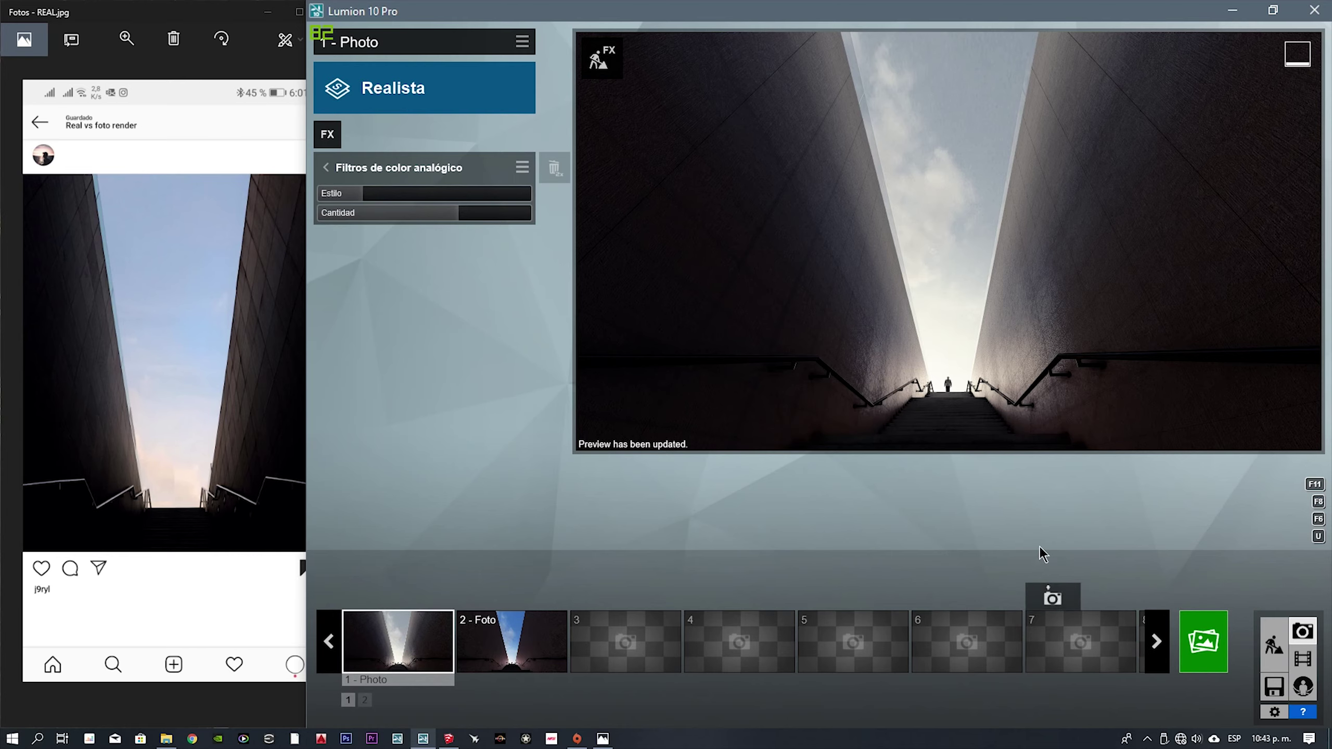
- Render photo 1 as a JPG at Impresión resolution, 3840x2160
left_click(1194, 628)
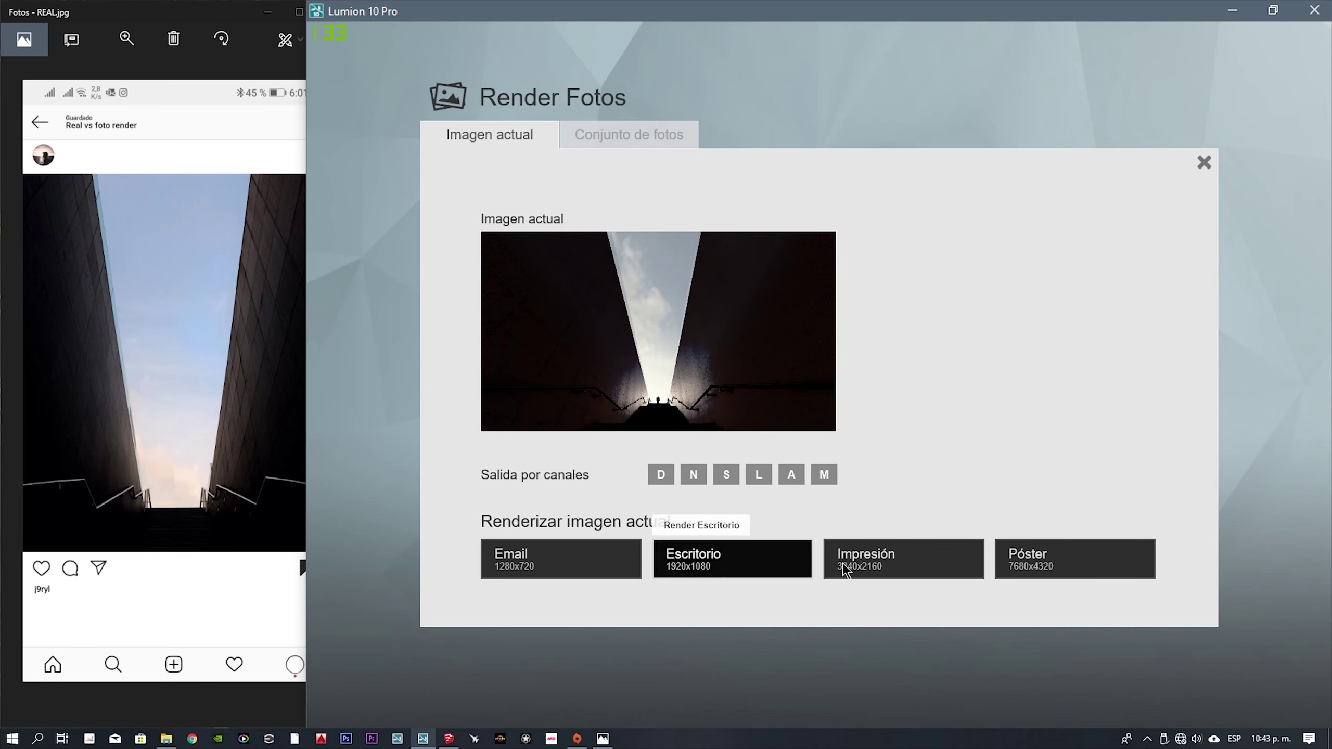
left_click(909, 562)
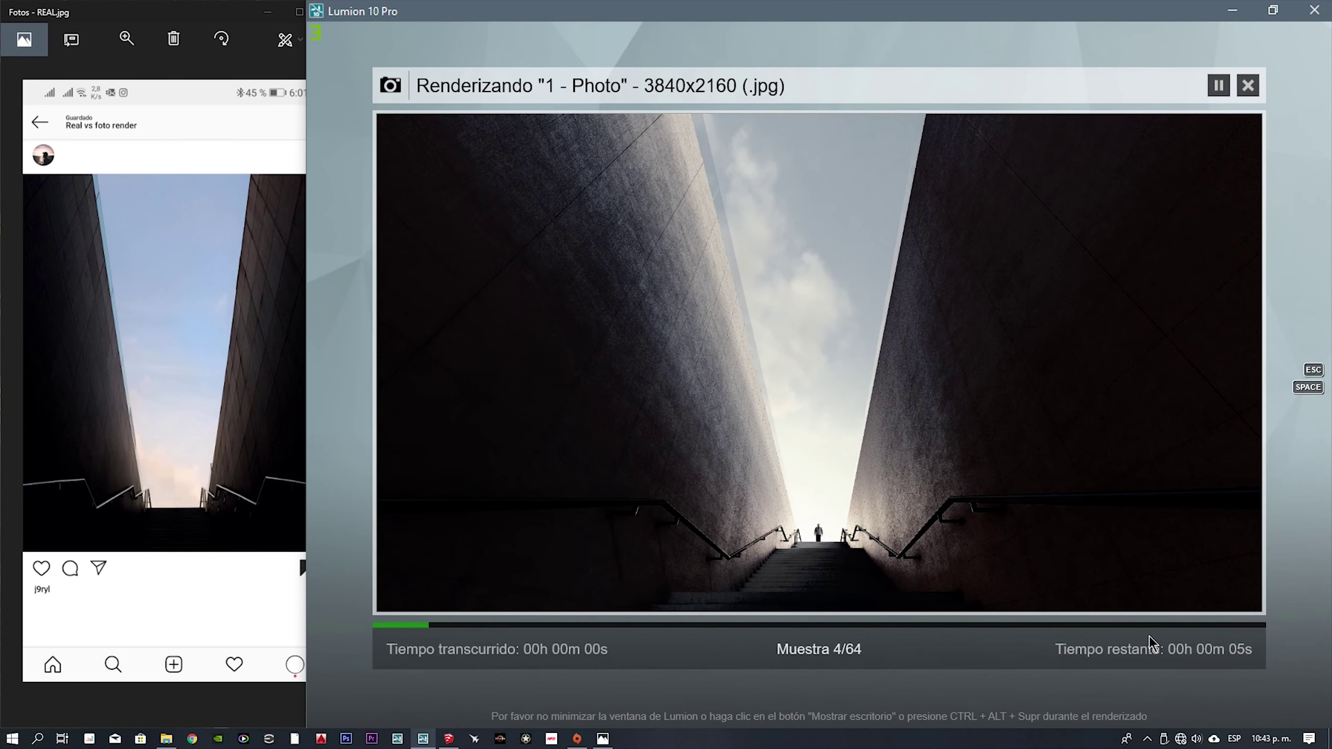